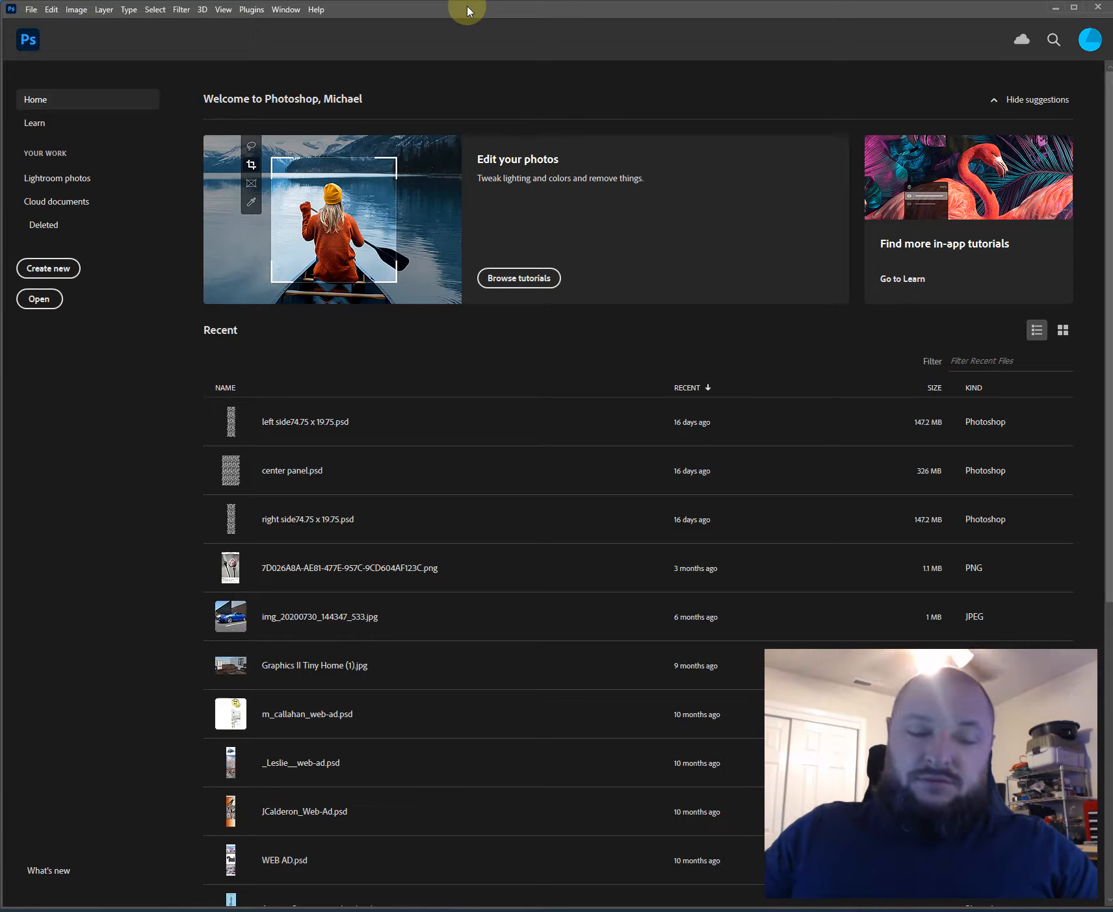
{"action": "key", "text": "ctrl+n"}
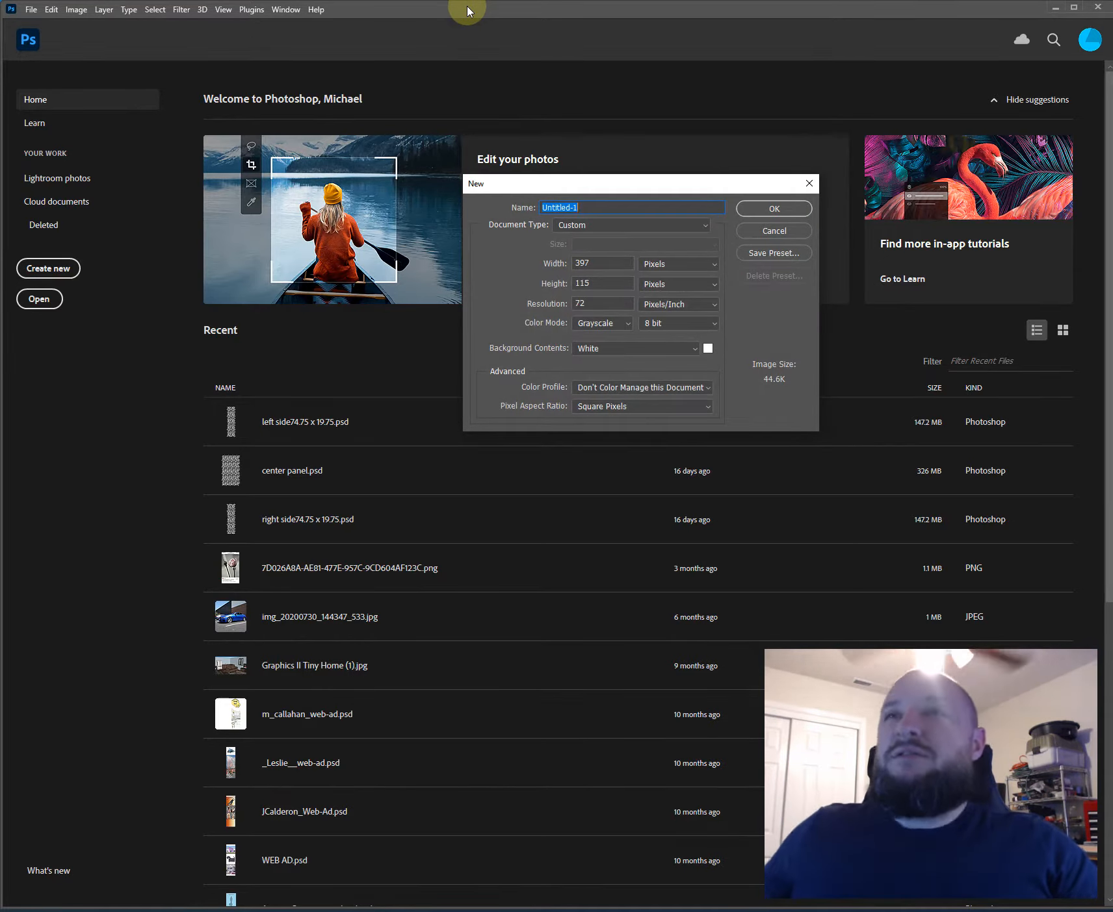
{"action": "key", "text": "Escape"}
{"action": "key", "text": "ctrl+n"}
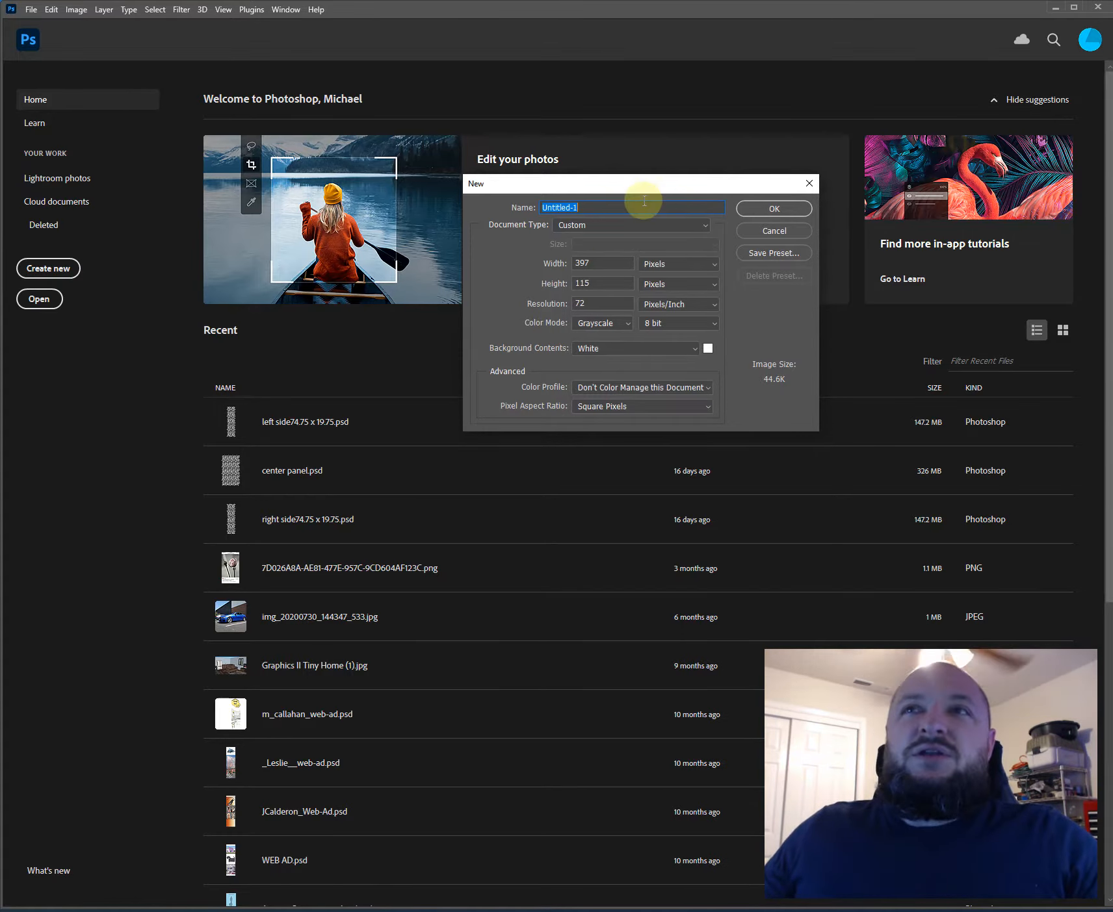
{"action": "left_click_drag", "start_coordinate": [613, 191], "coordinate": [423, 315]}
{"action": "key", "text": "Escape"}
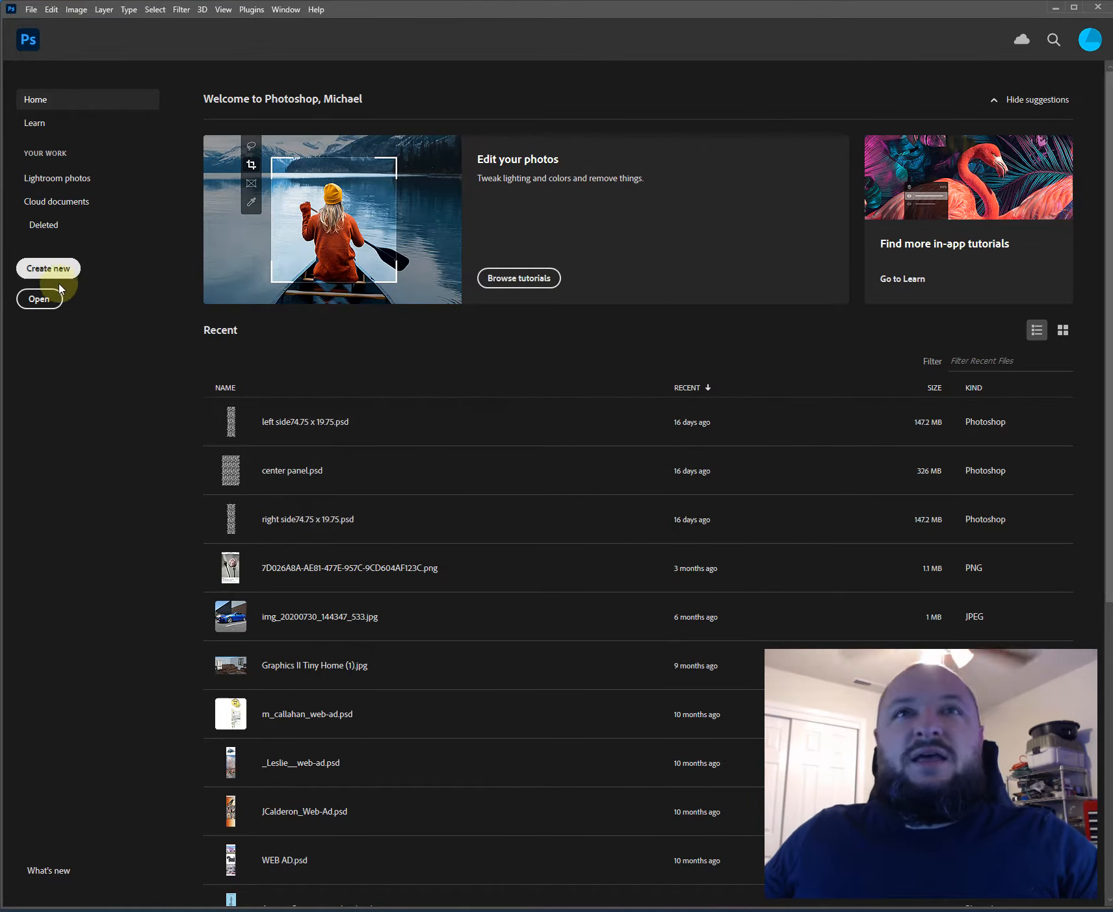
- Start a new document using the Web document type with the Web Most Common (1366, 768) artboard size
{"action": "left_click", "coordinate": [51, 269]}
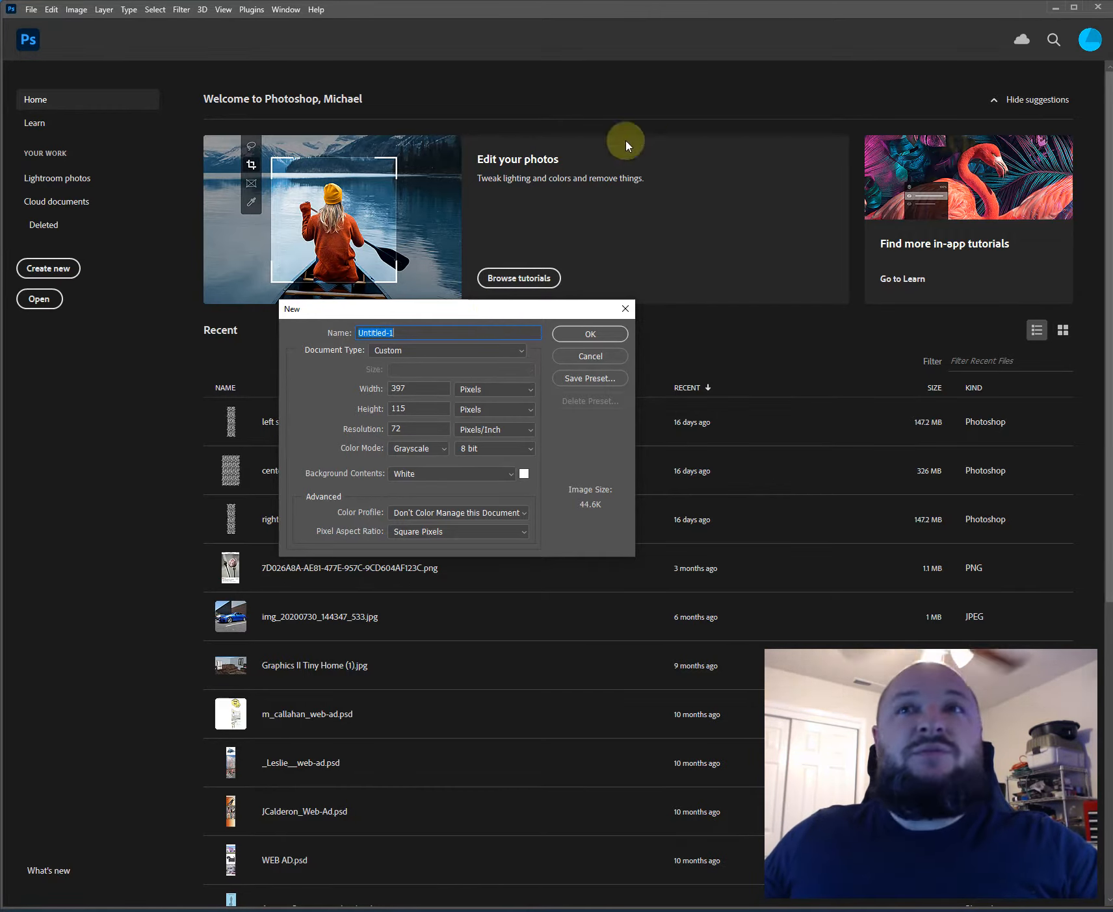
{"action": "left_click", "coordinate": [436, 351]}
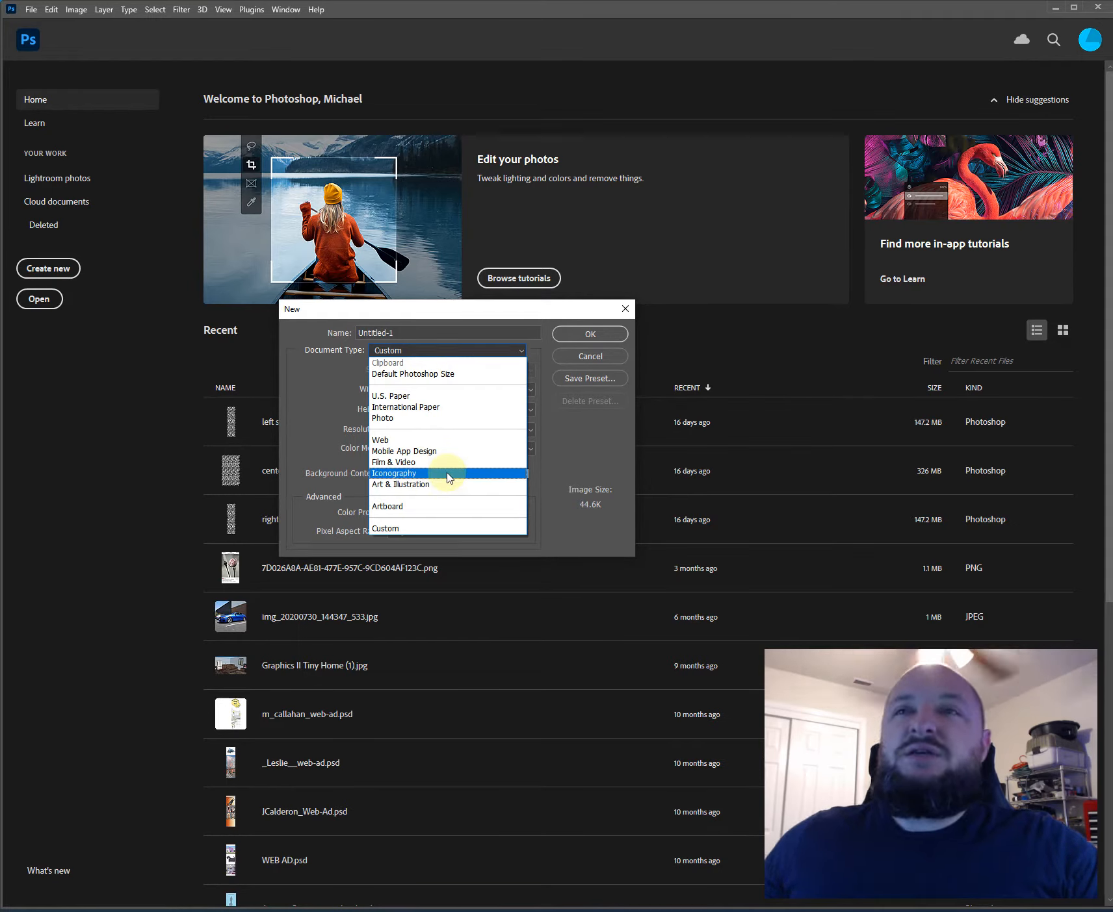
{"action": "left_click", "coordinate": [397, 441]}
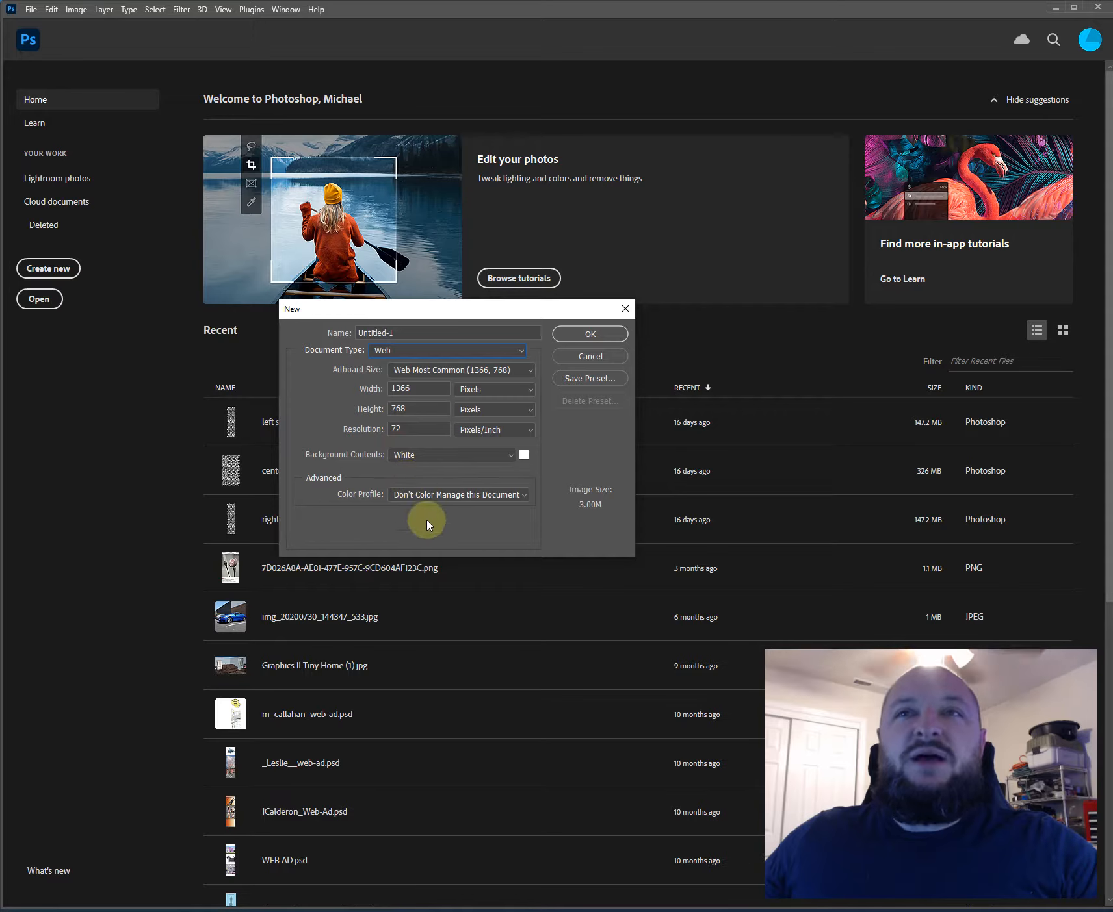
{"action": "left_click", "coordinate": [423, 373]}
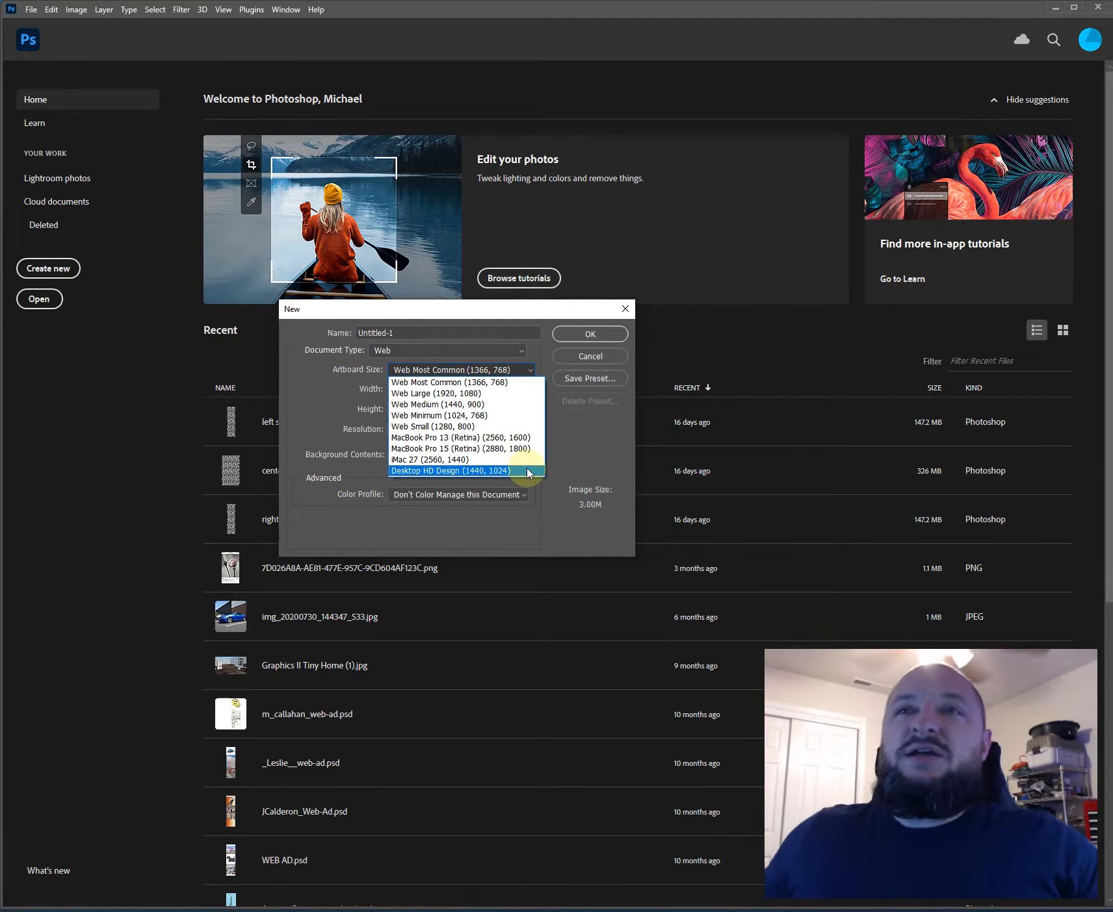
{"action": "left_click", "coordinate": [478, 367]}
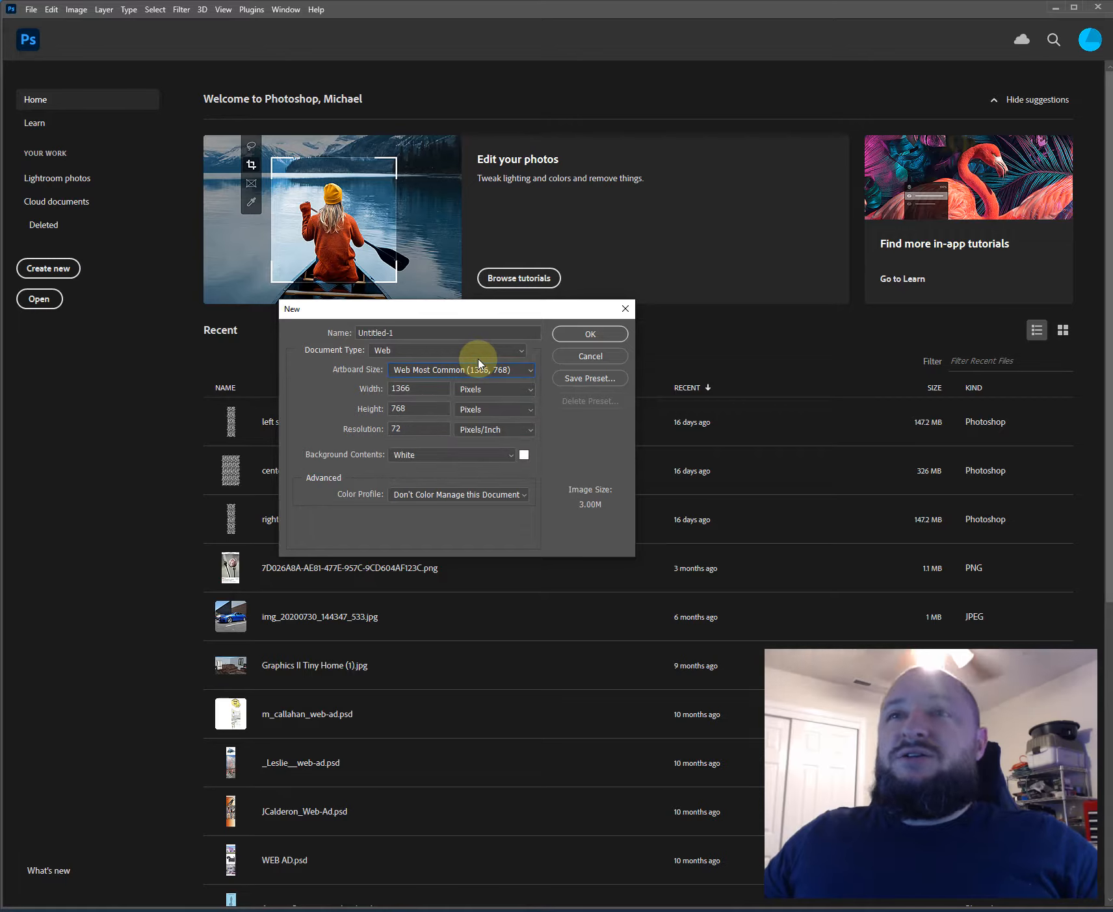
- Set the new document's width to 1000 pixels
{"action": "left_click_drag", "start_coordinate": [436, 395], "coordinate": [369, 381]}
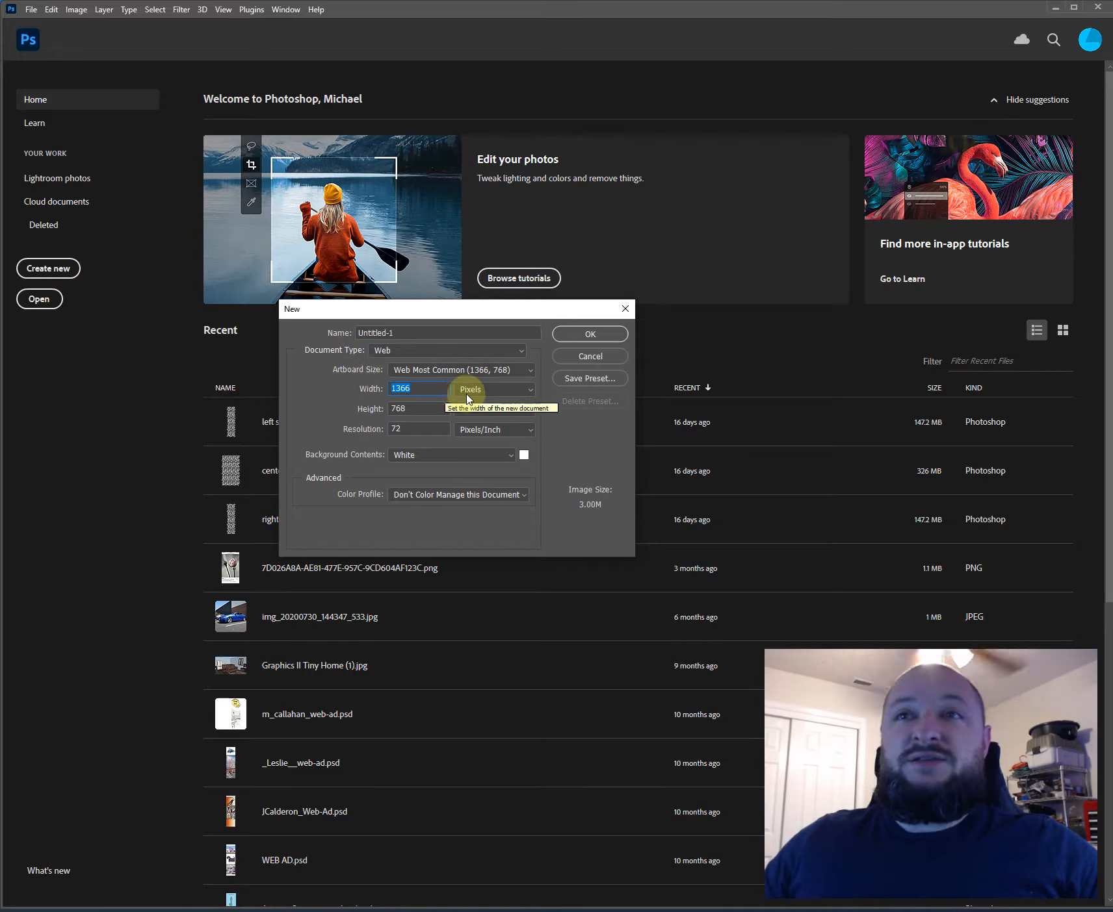
{"action": "left_click", "coordinate": [478, 390]}
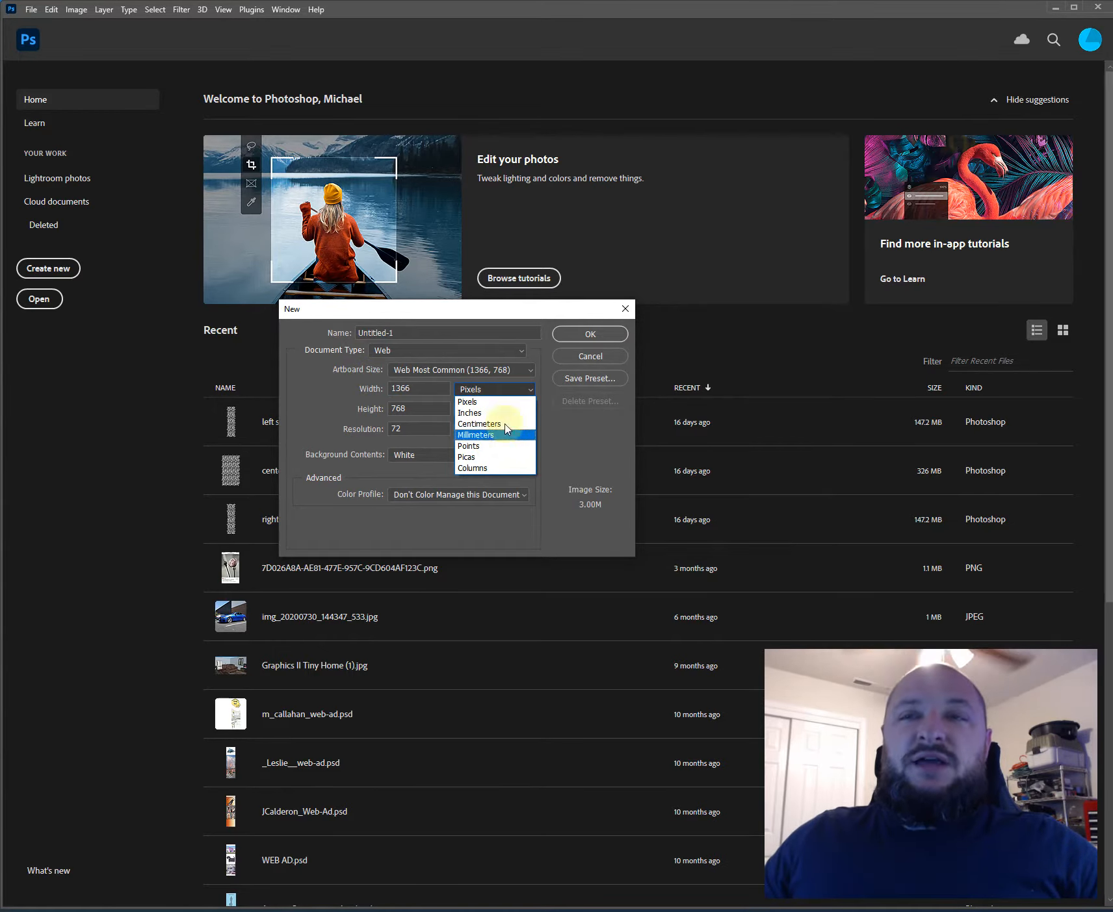
{"action": "left_click", "coordinate": [417, 385]}
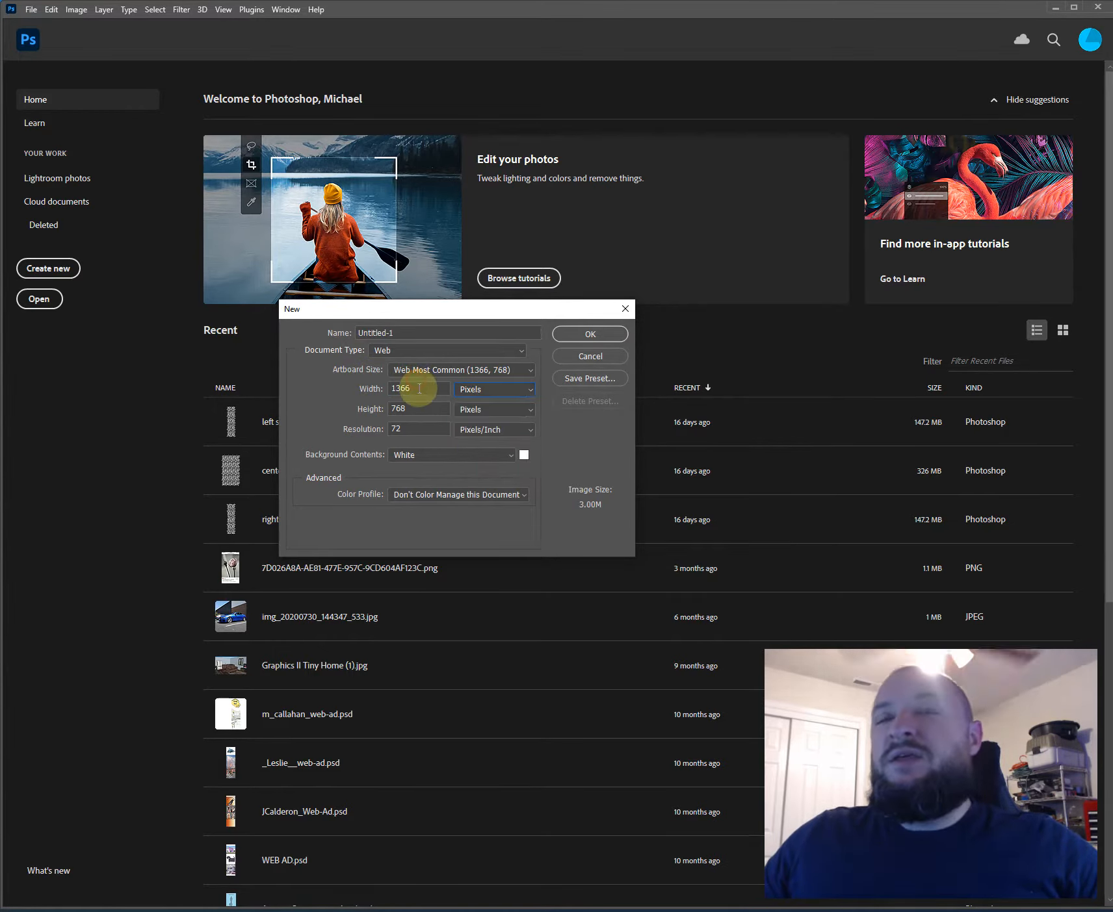
{"action": "type", "text": "1000"}
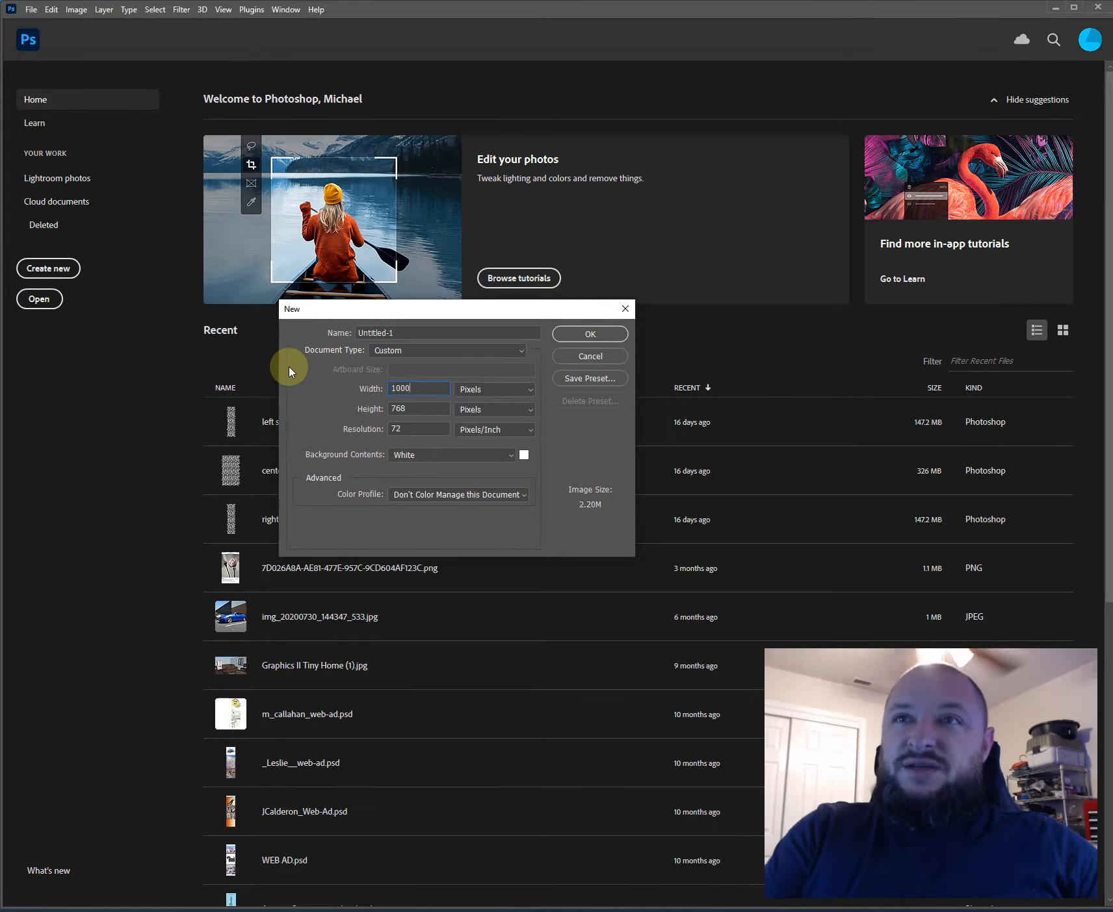
{"action": "key", "text": "Tab"}
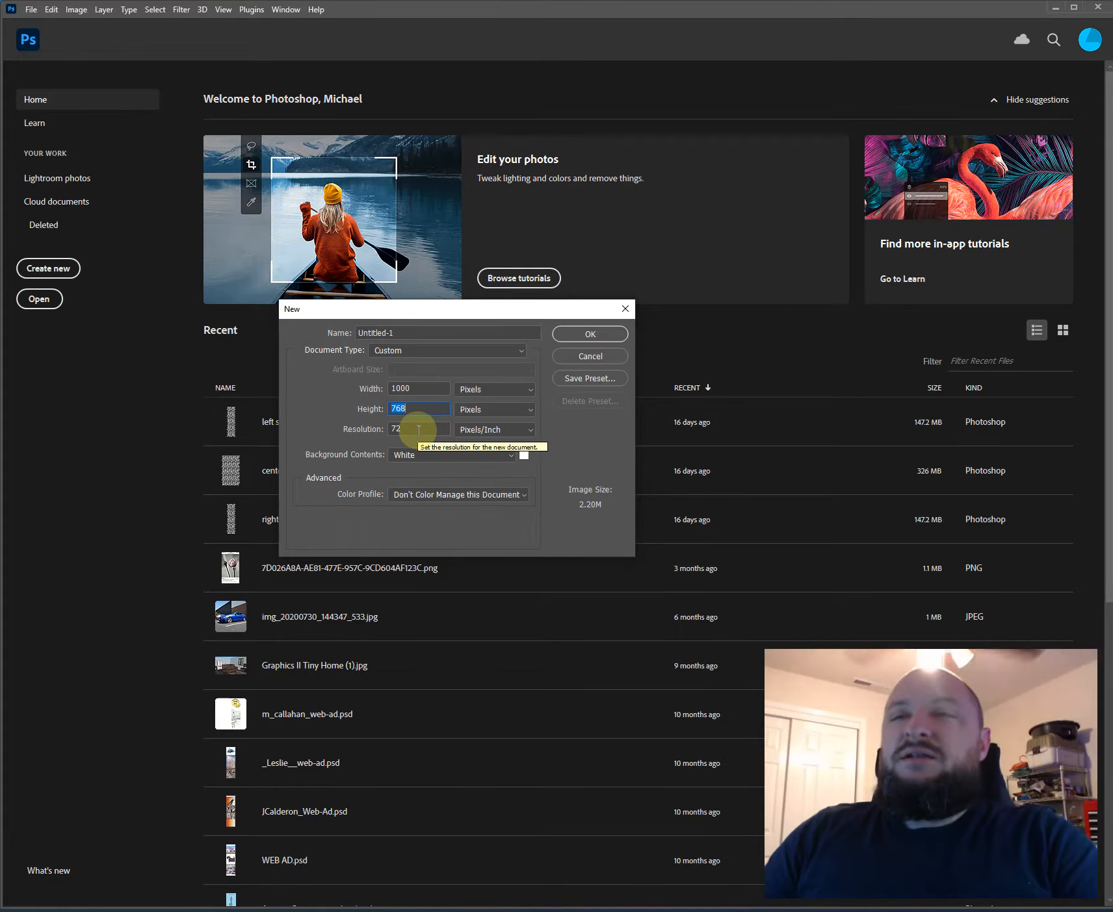
{"action": "key", "text": "Tab"}
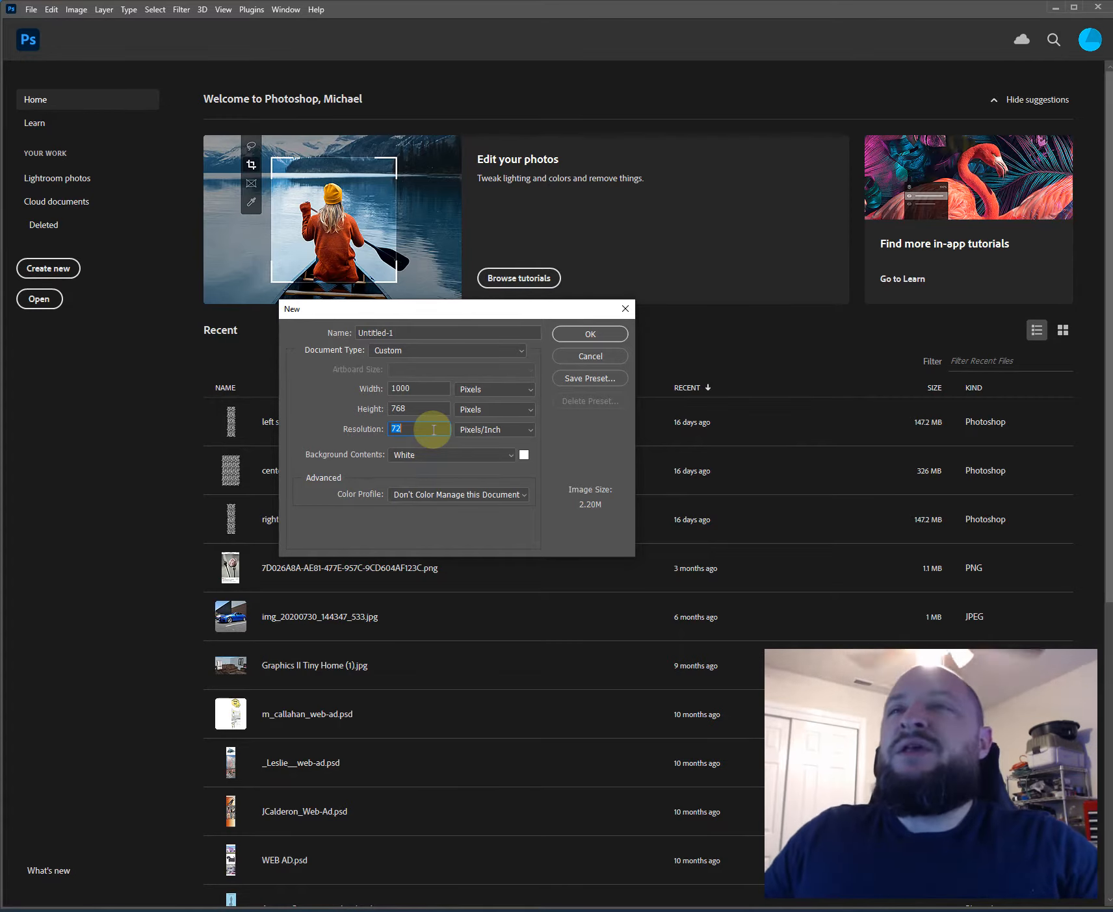
- Switch the new document's type to U.S. Paper with the Letter size
{"action": "left_click", "coordinate": [407, 350]}
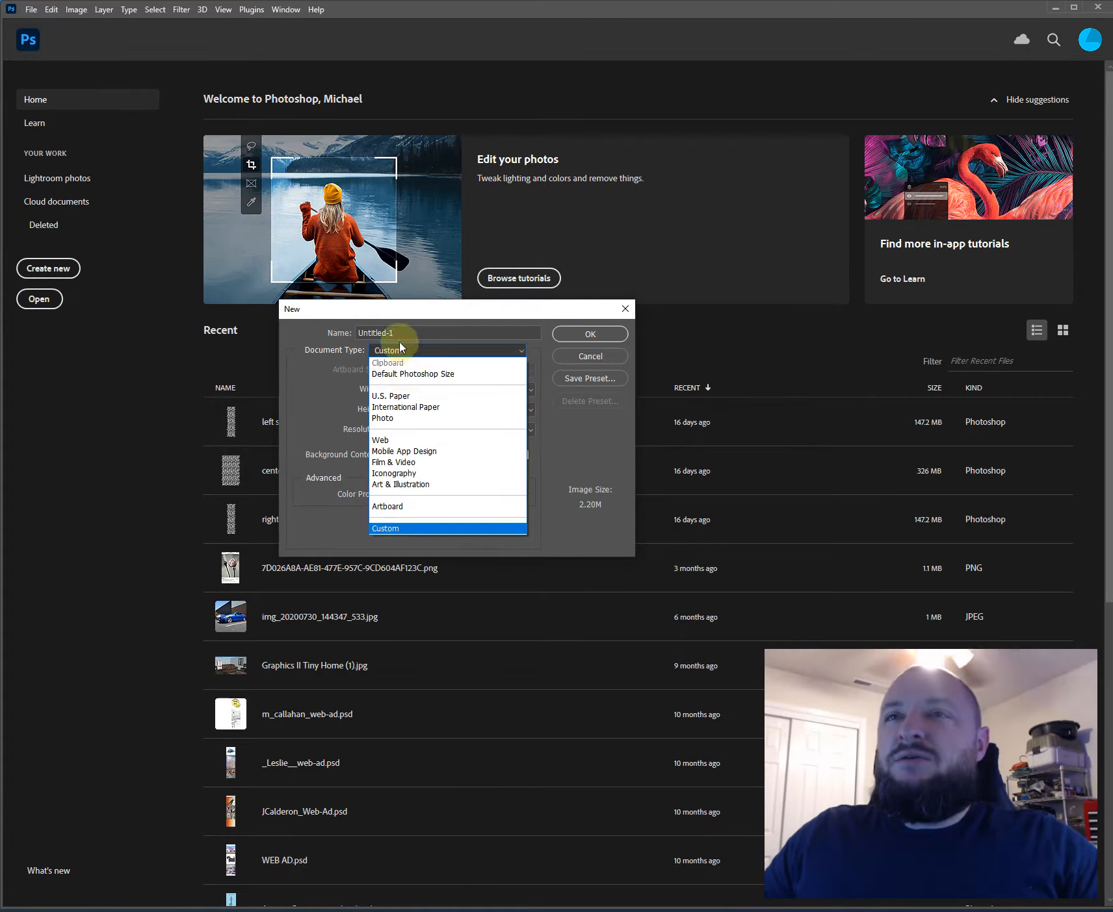
{"action": "left_click", "coordinate": [414, 401]}
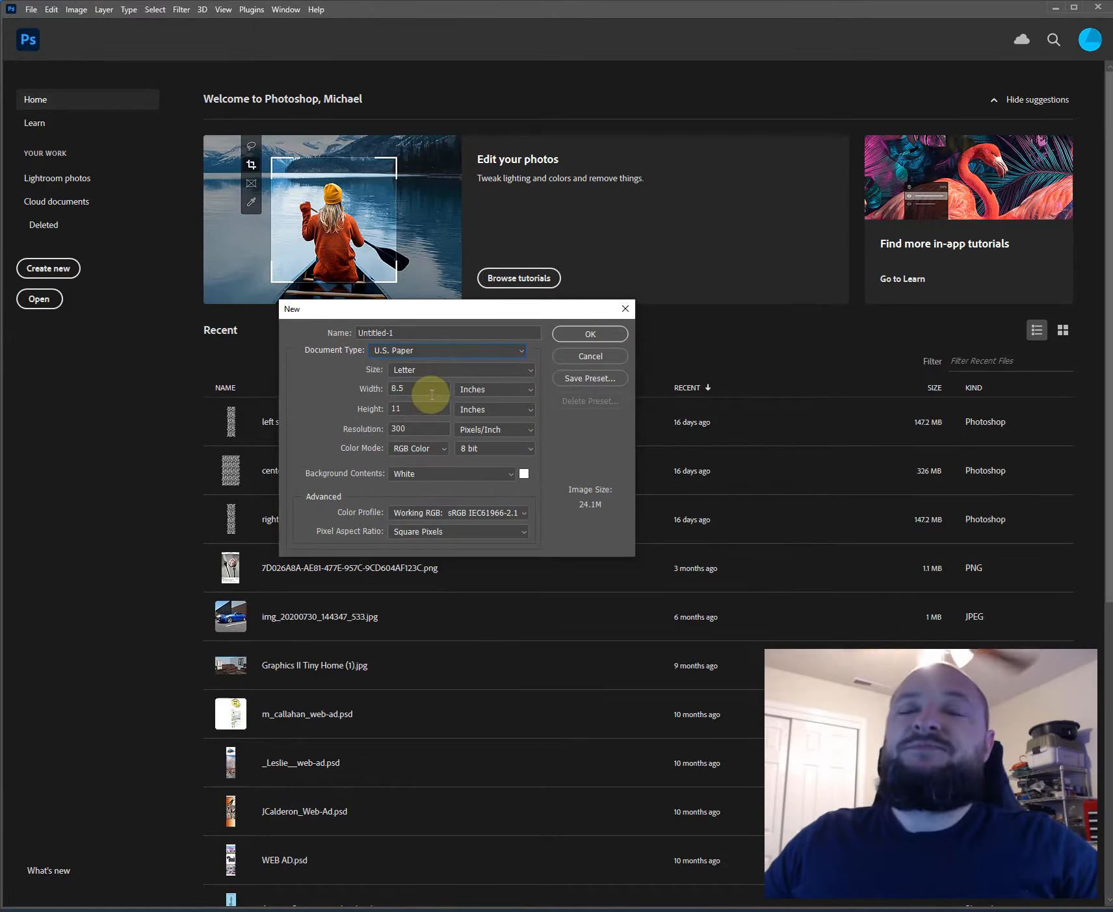
{"action": "left_click", "coordinate": [446, 369]}
{"action": "left_click", "coordinate": [342, 392]}
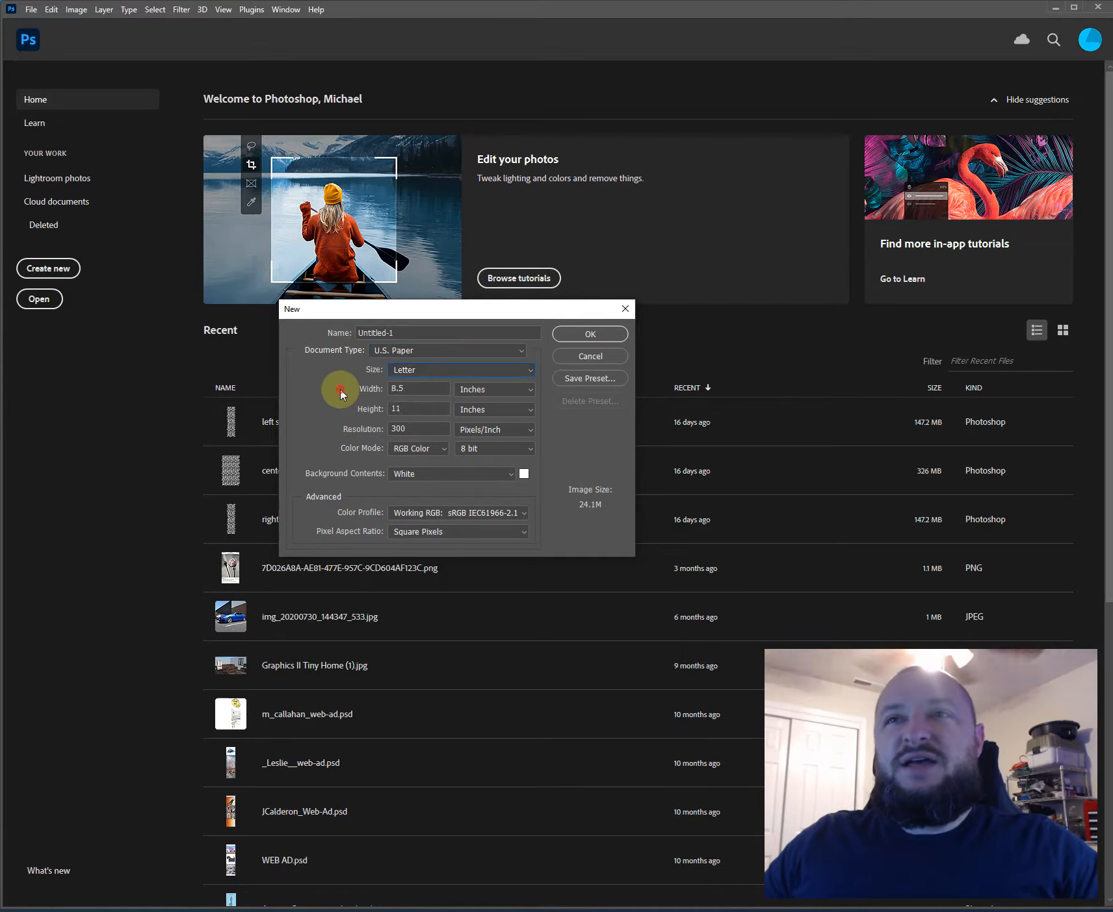
- Set the new document's width to 24 inches and its height to 36 inches
{"action": "left_click", "coordinate": [428, 390]}
{"action": "double_click", "coordinate": [428, 390]}
{"action": "type", "text": "24"}
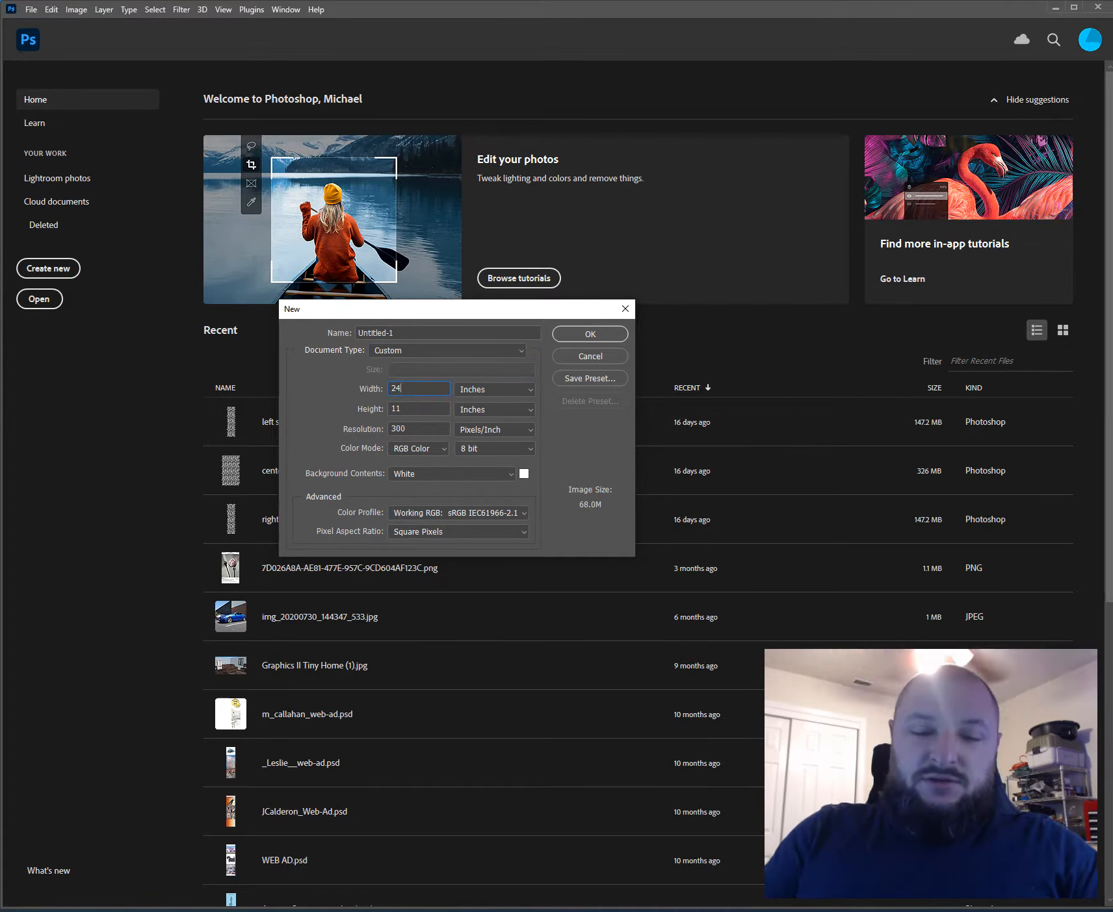
{"action": "key", "text": "Tab"}
{"action": "key", "text": "Tab"}
{"action": "type", "text": "36"}
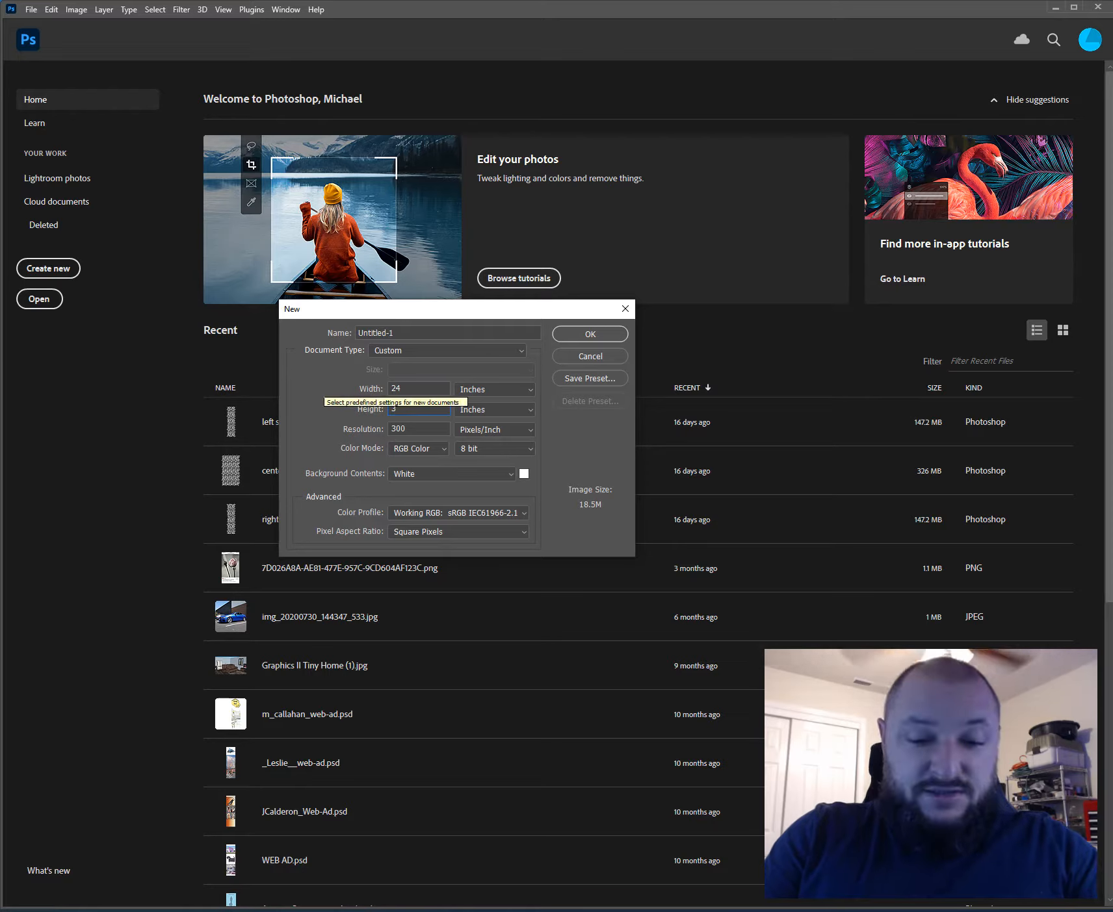
{"action": "key", "text": "Tab"}
{"action": "key", "text": "Tab"}
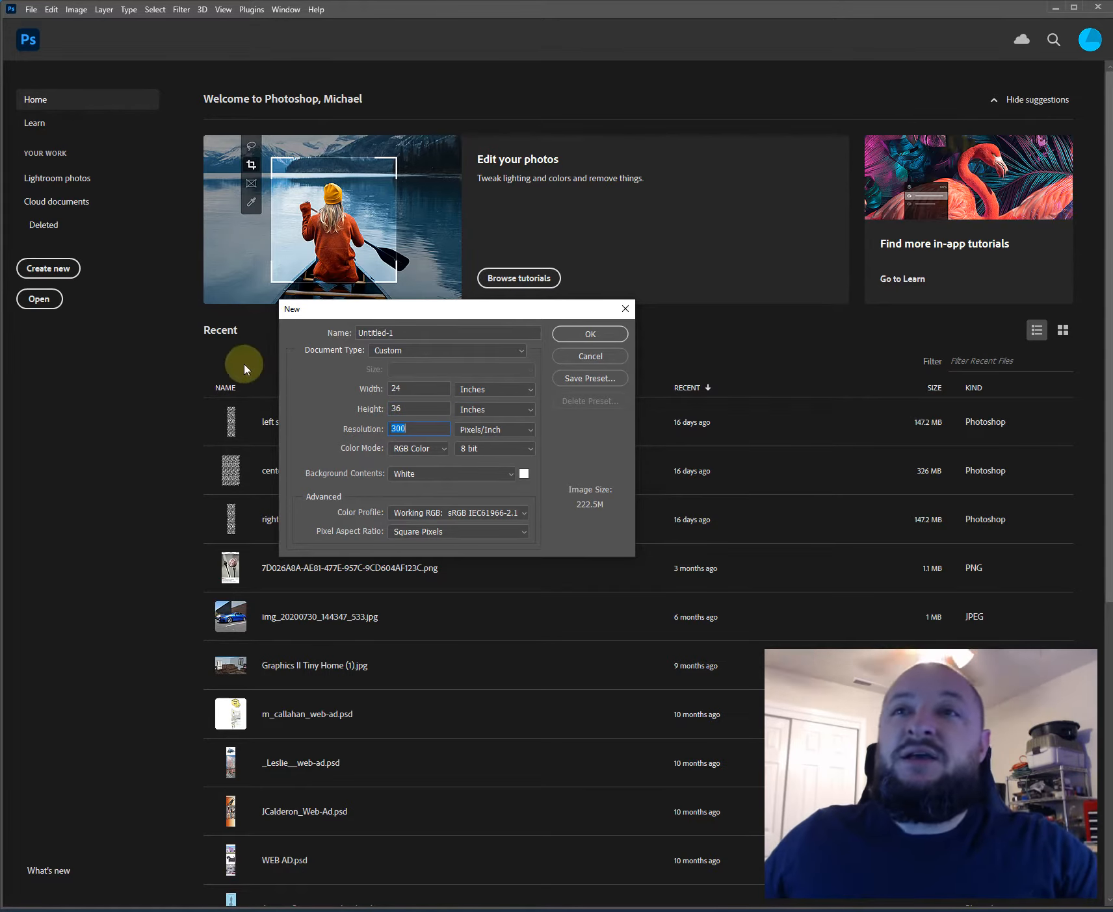
- Review the available color modes, bit depths and background contents for the new document, keeping the bit depth at 8 bit
{"action": "left_click", "coordinate": [411, 448]}
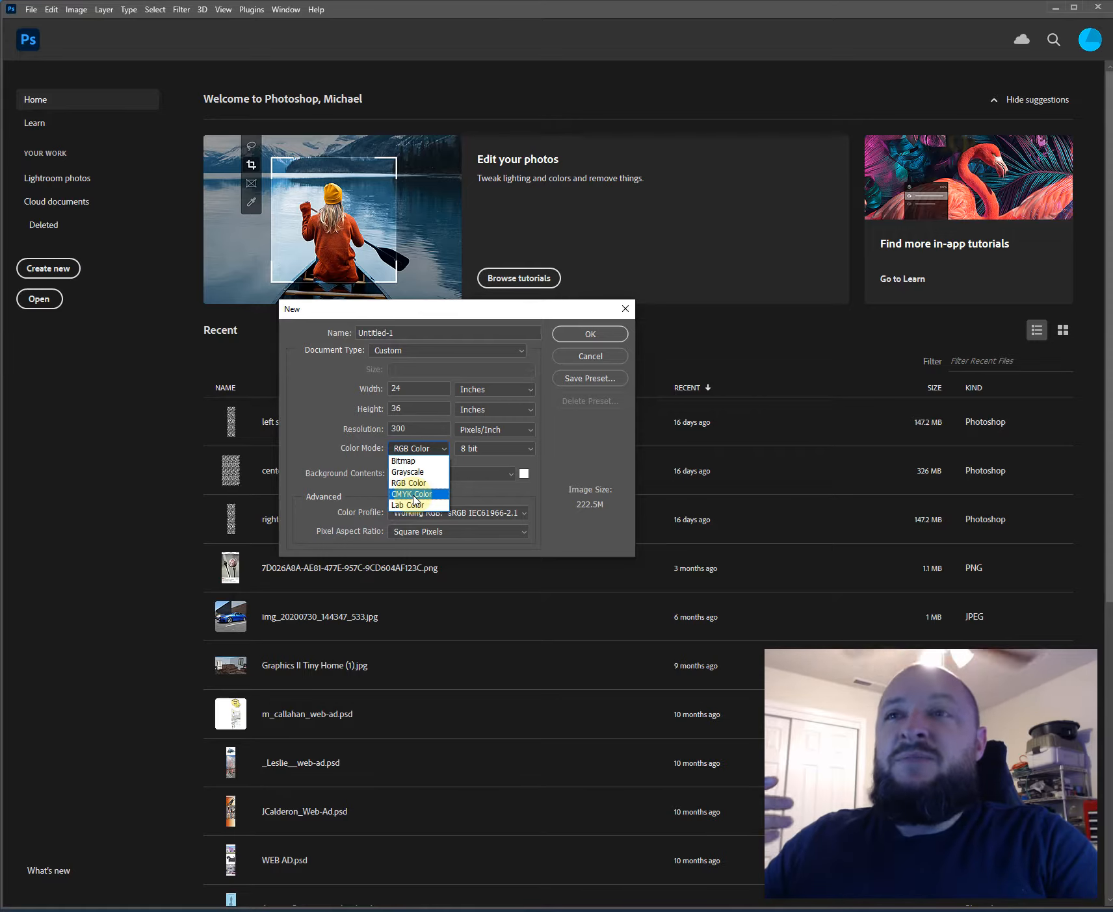
{"action": "left_click", "coordinate": [473, 454]}
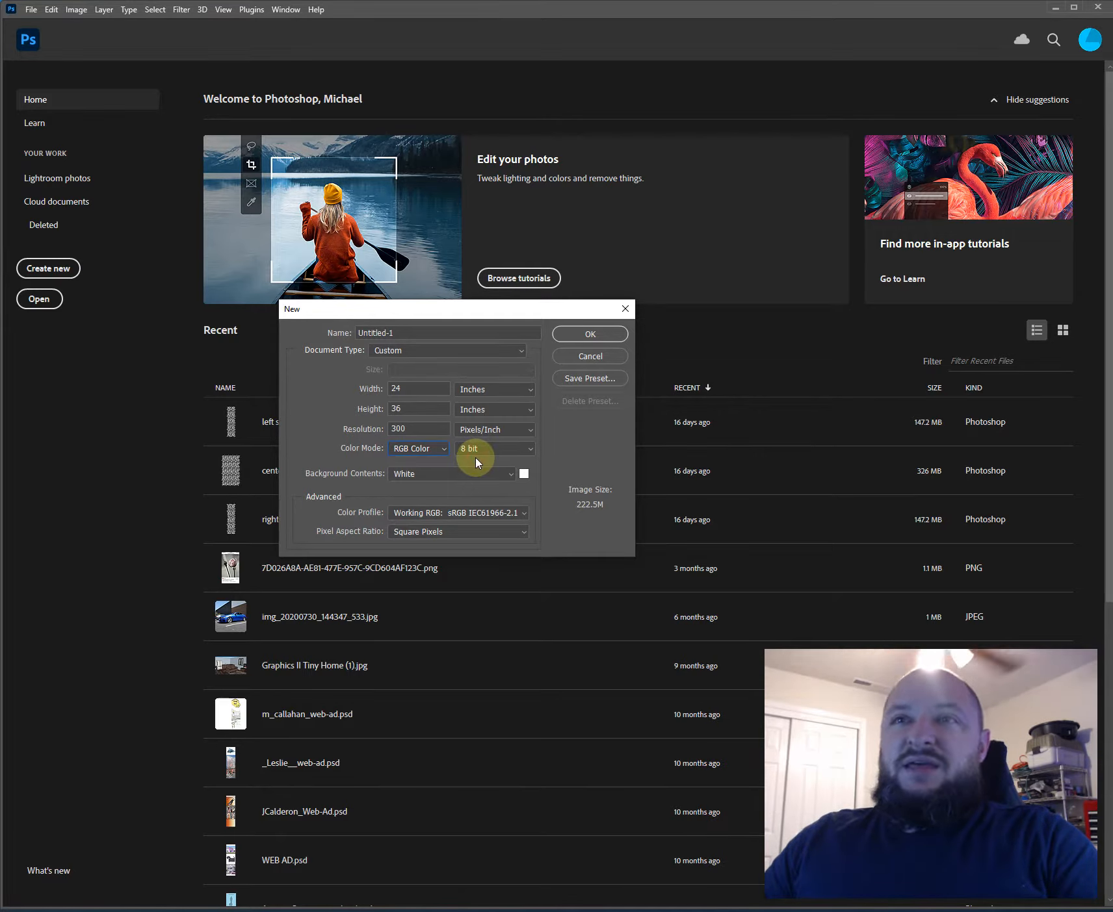
{"action": "left_click", "coordinate": [476, 455]}
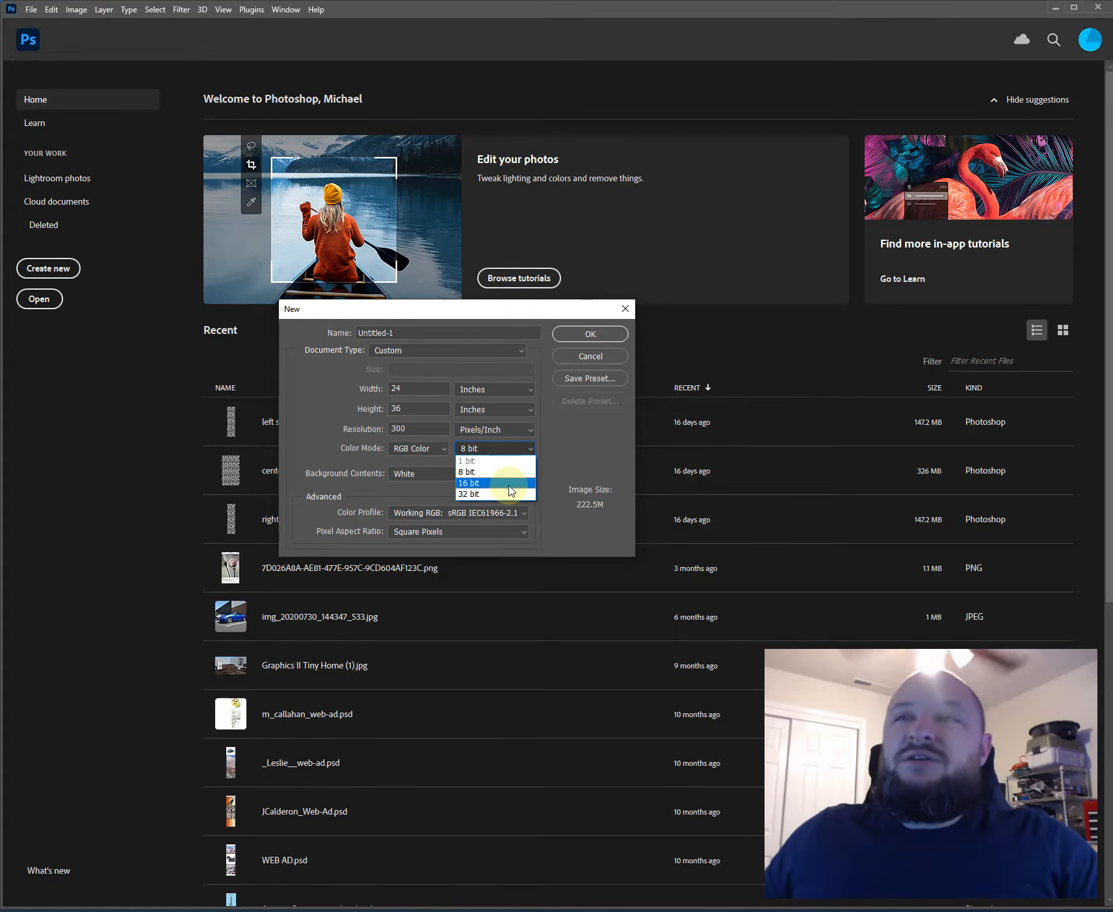
{"action": "left_click", "coordinate": [473, 470]}
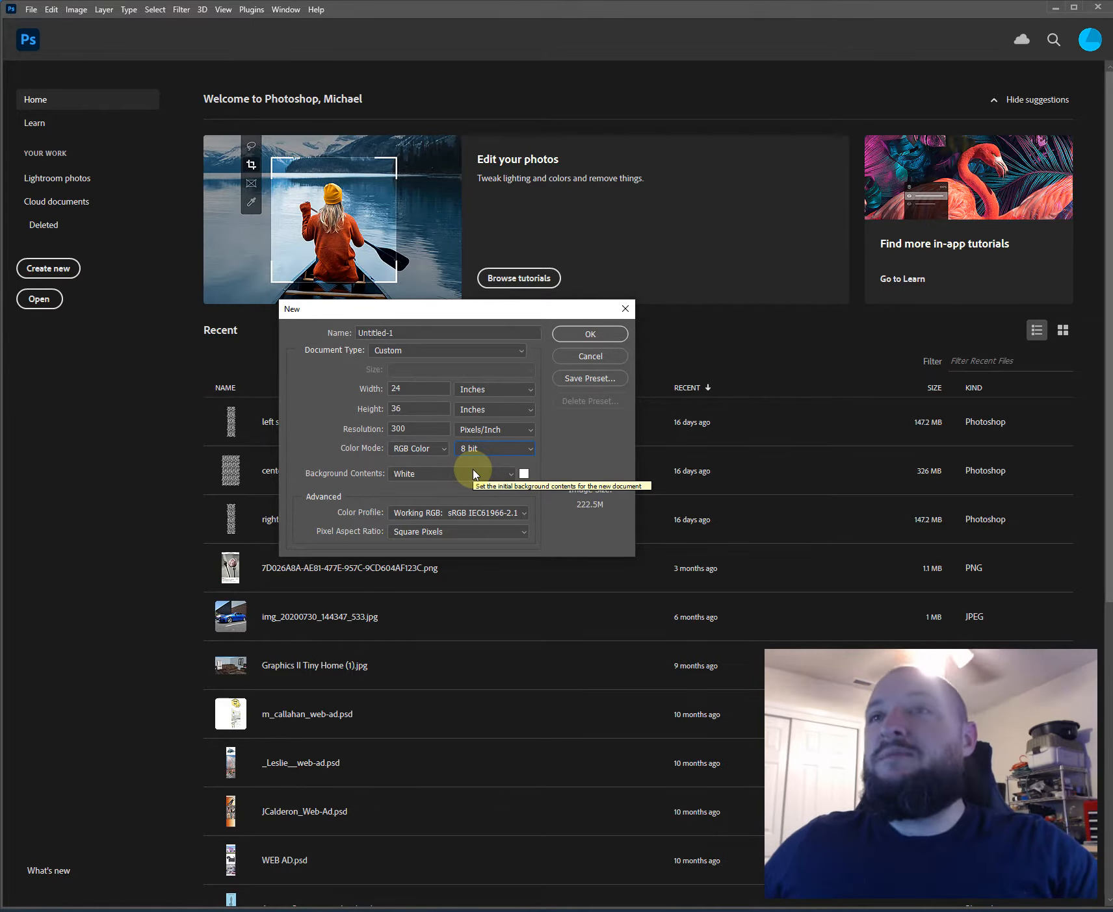
{"action": "left_click", "coordinate": [491, 478]}
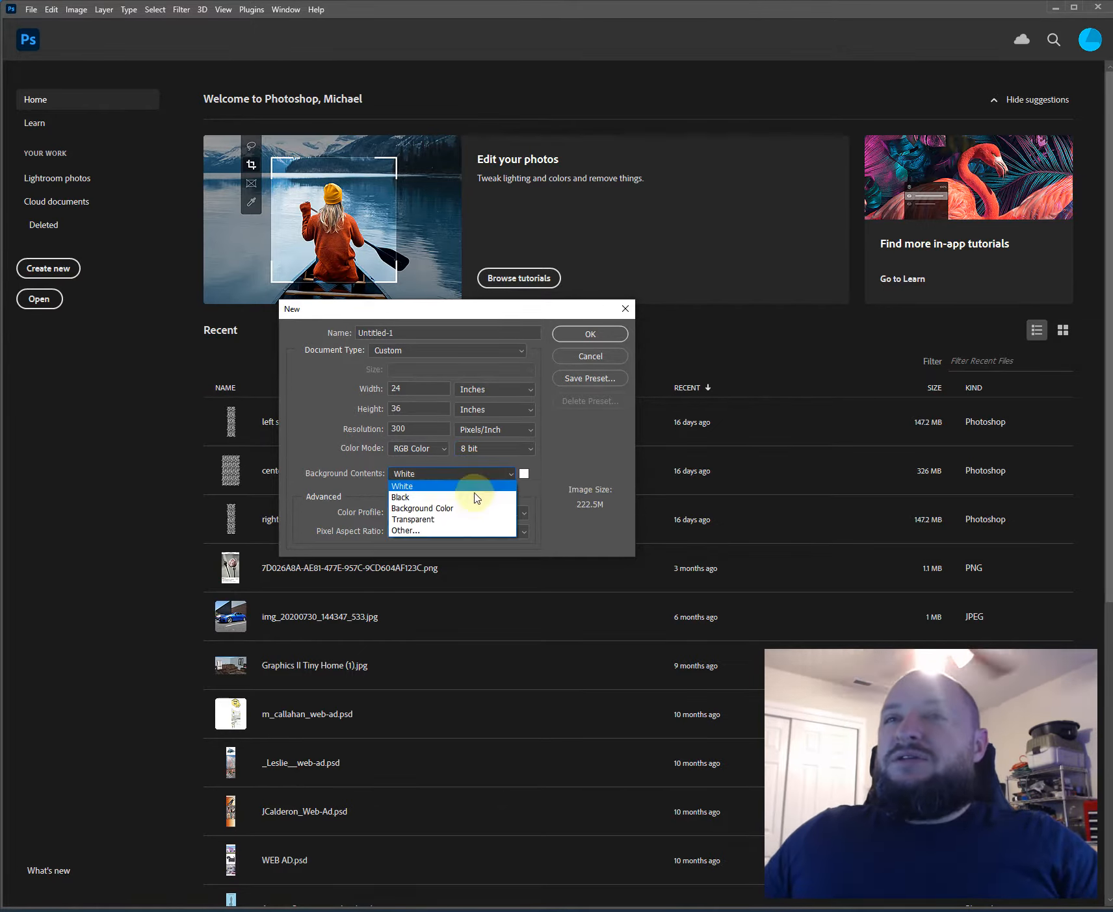
{"action": "left_click", "coordinate": [434, 389]}
- Create the document with the Web document type and the Web Large (1920, 1080) artboard size
{"action": "left_click", "coordinate": [437, 351]}
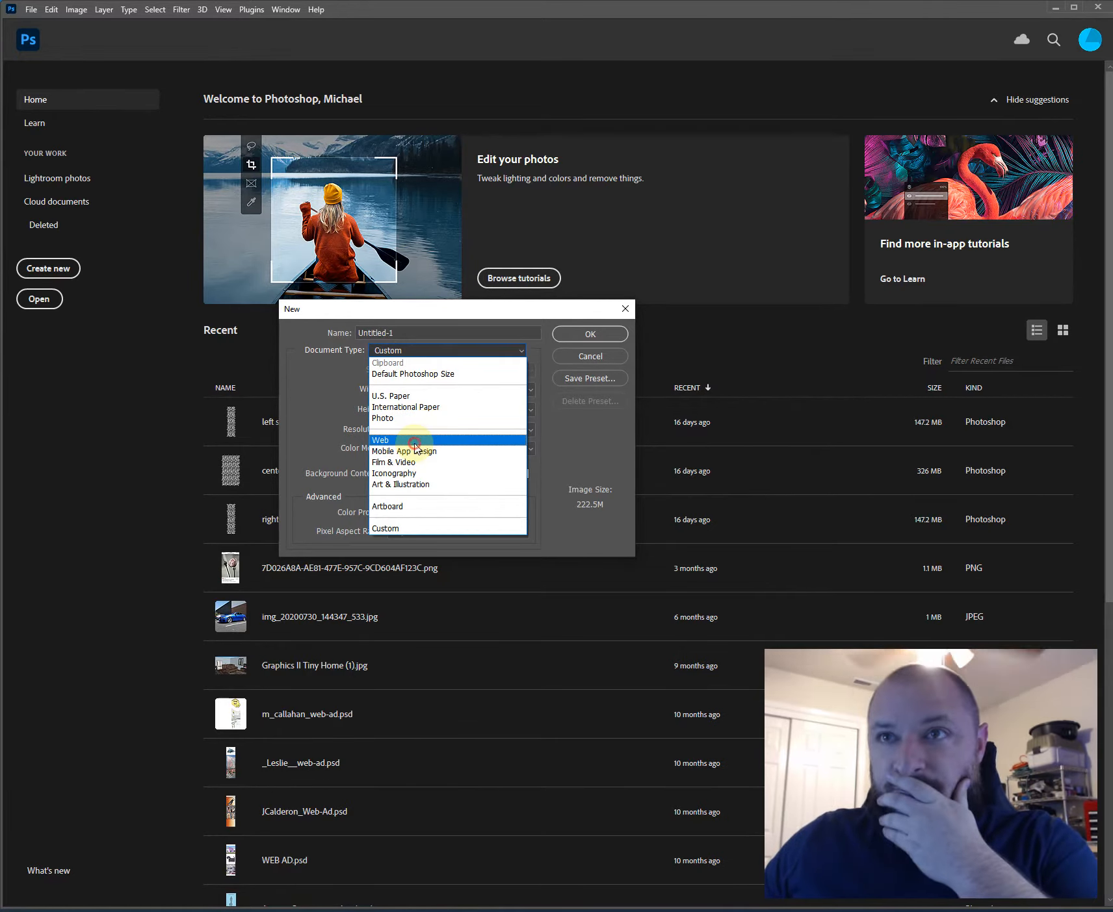
{"action": "left_click", "coordinate": [414, 442]}
{"action": "left_click", "coordinate": [438, 369]}
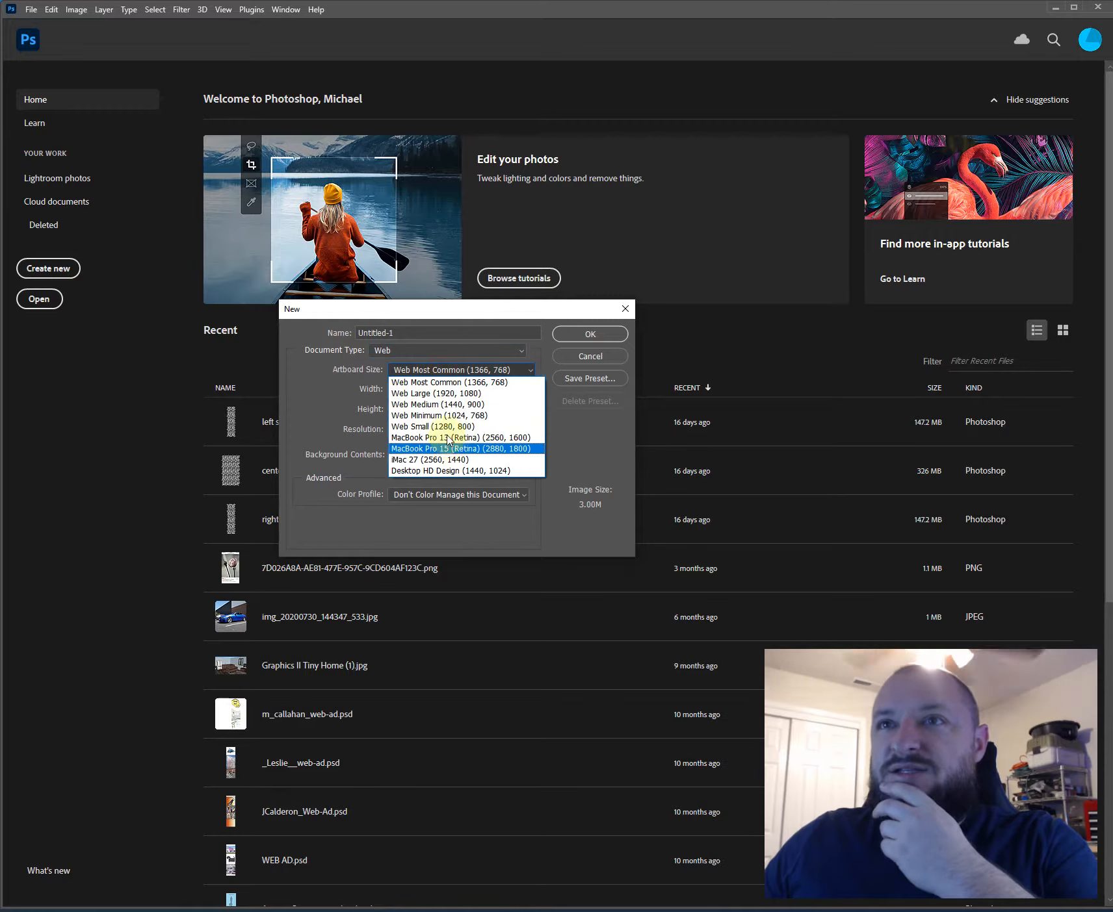
{"action": "left_click", "coordinate": [472, 382]}
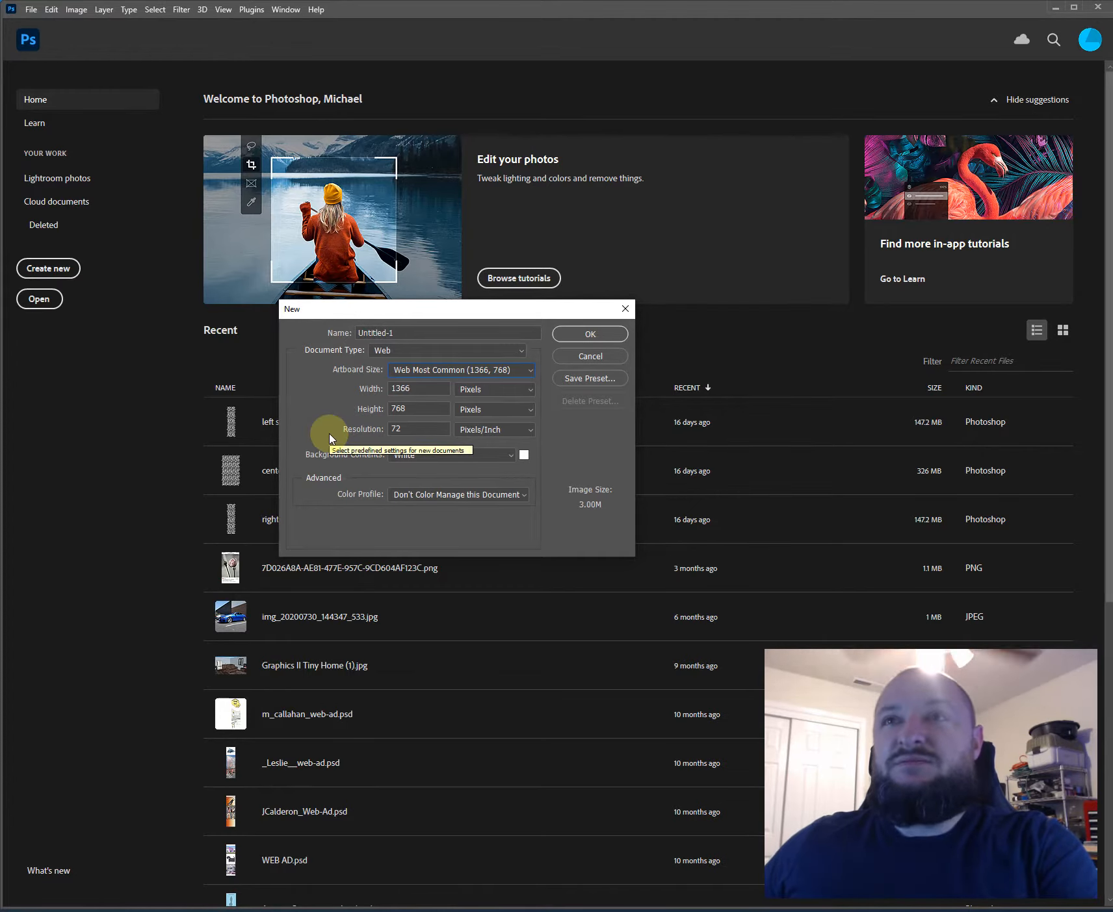
{"action": "left_click", "coordinate": [429, 371]}
{"action": "left_click", "coordinate": [442, 394]}
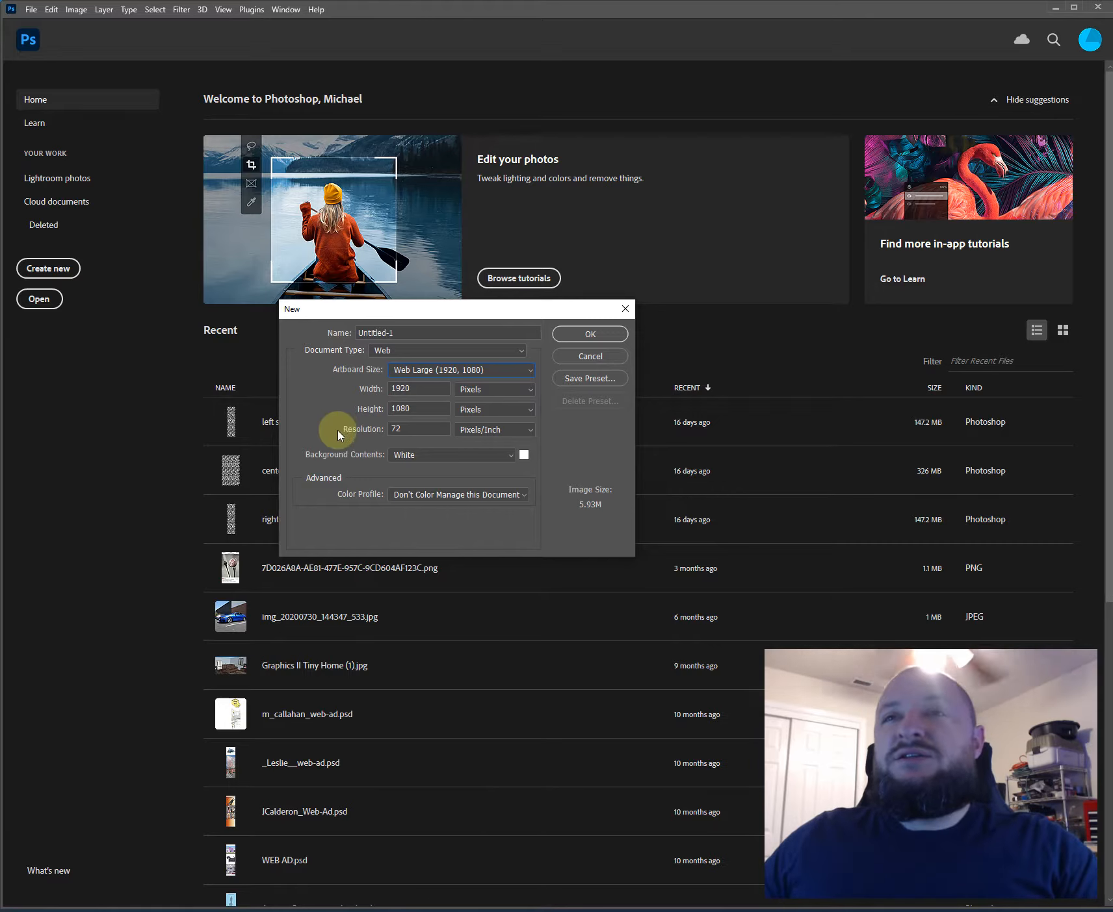
{"action": "left_click", "coordinate": [582, 335]}
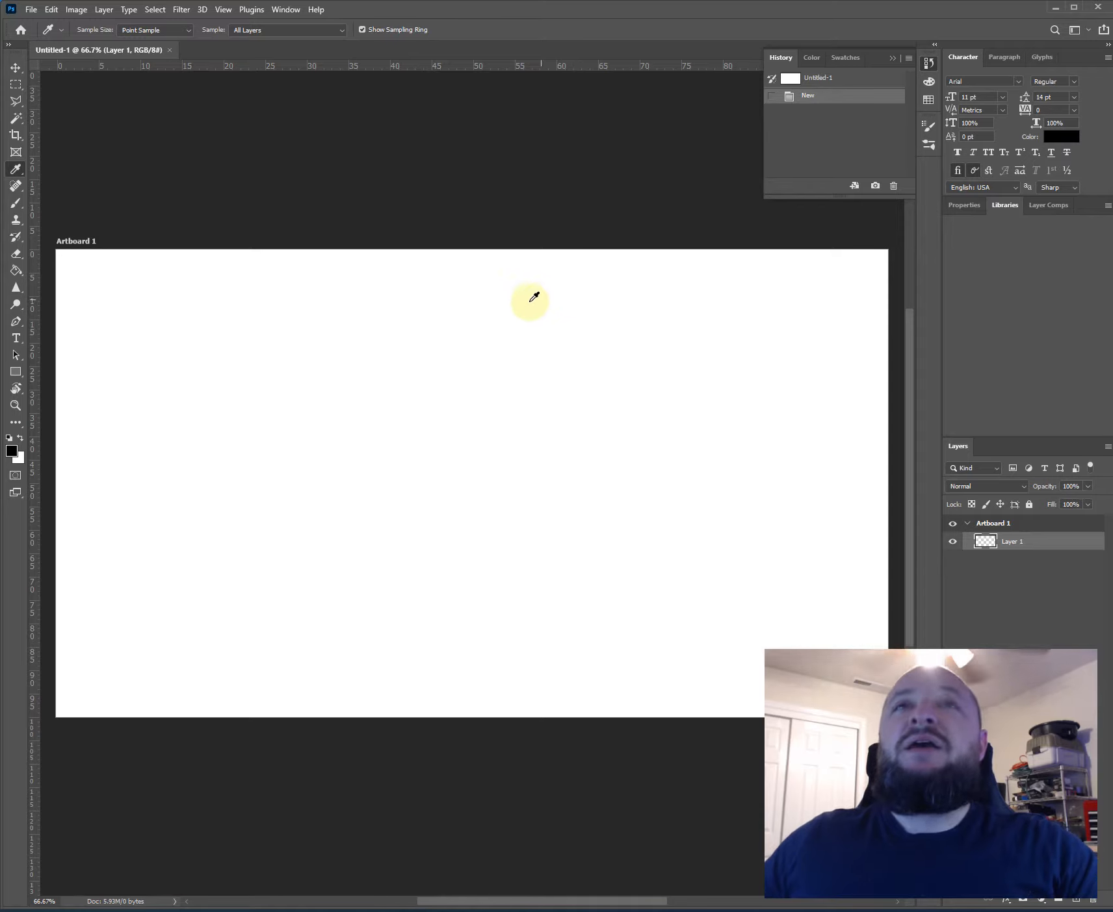
- Paint a small black freehand hook-shaped stroke on Layer 1 of the artboard with the Brush tool
{"action": "key", "text": "v"}
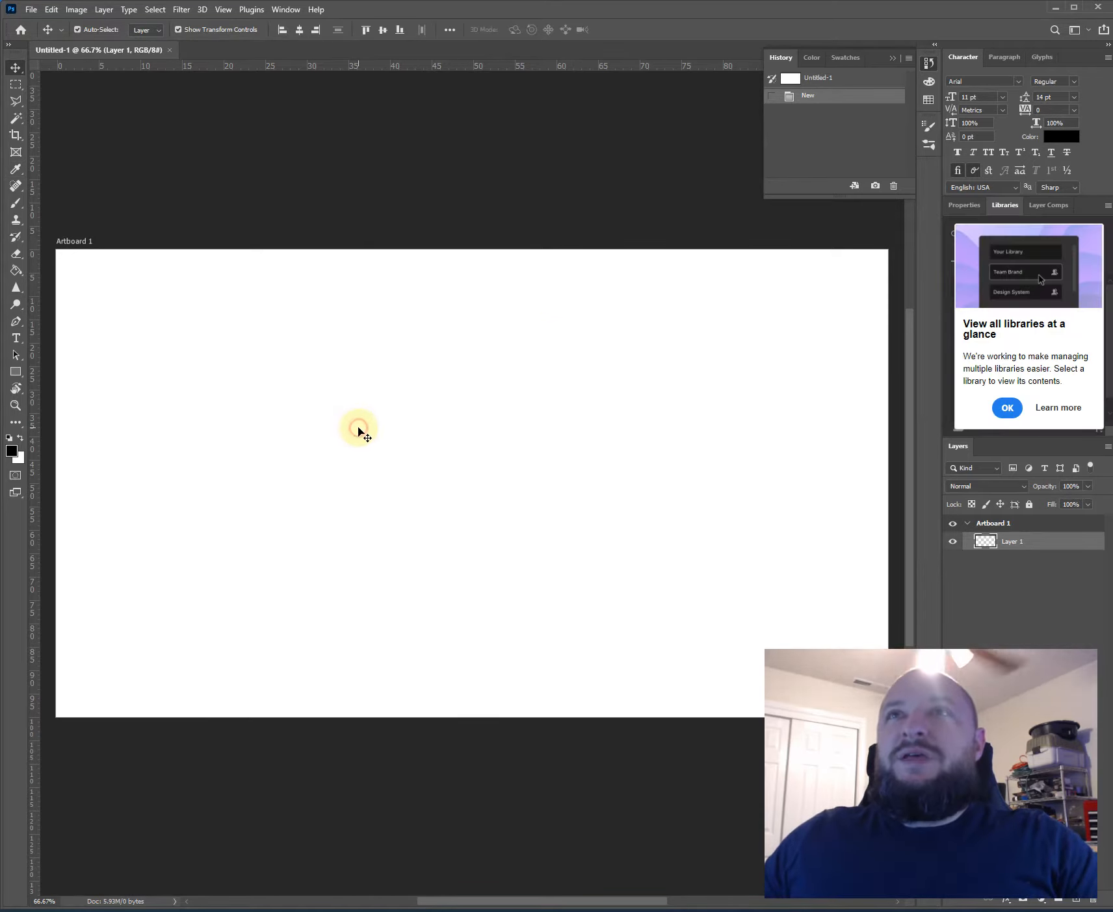
{"action": "left_click", "coordinate": [356, 448]}
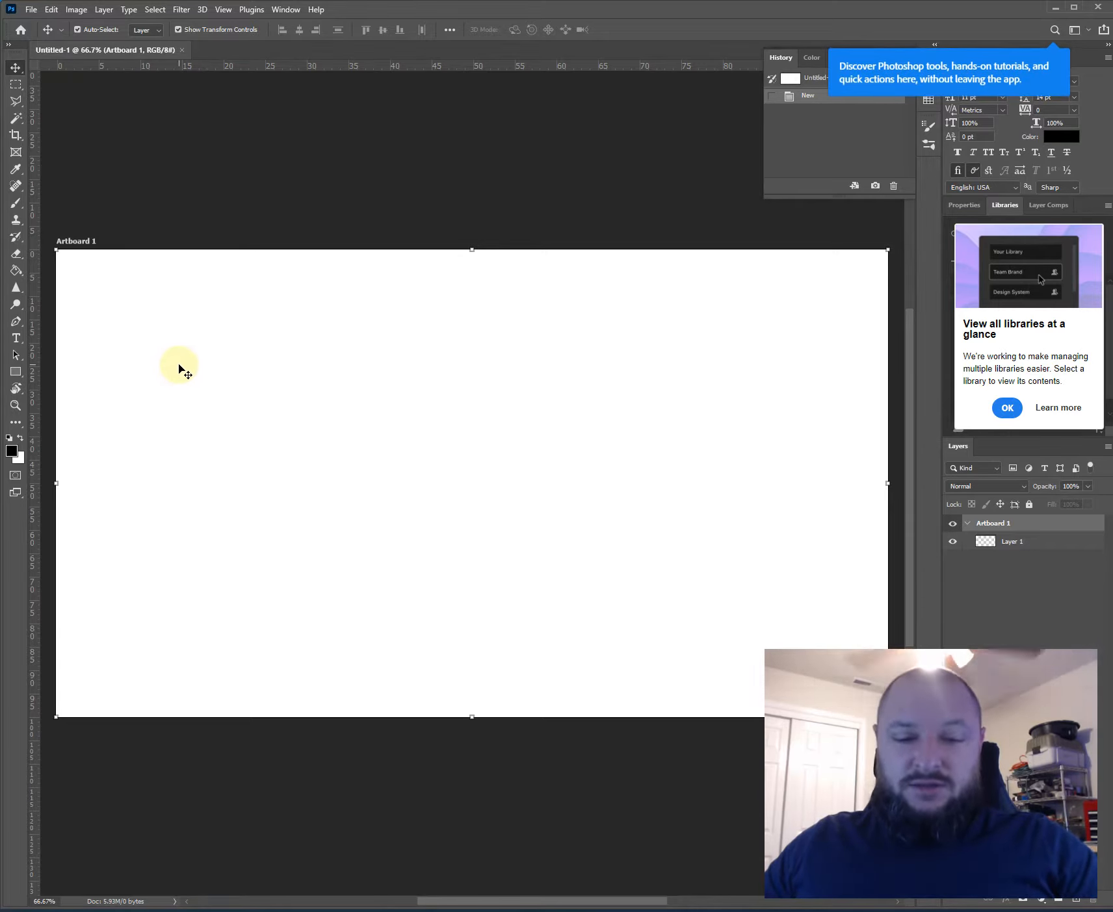
{"action": "key", "text": "b"}
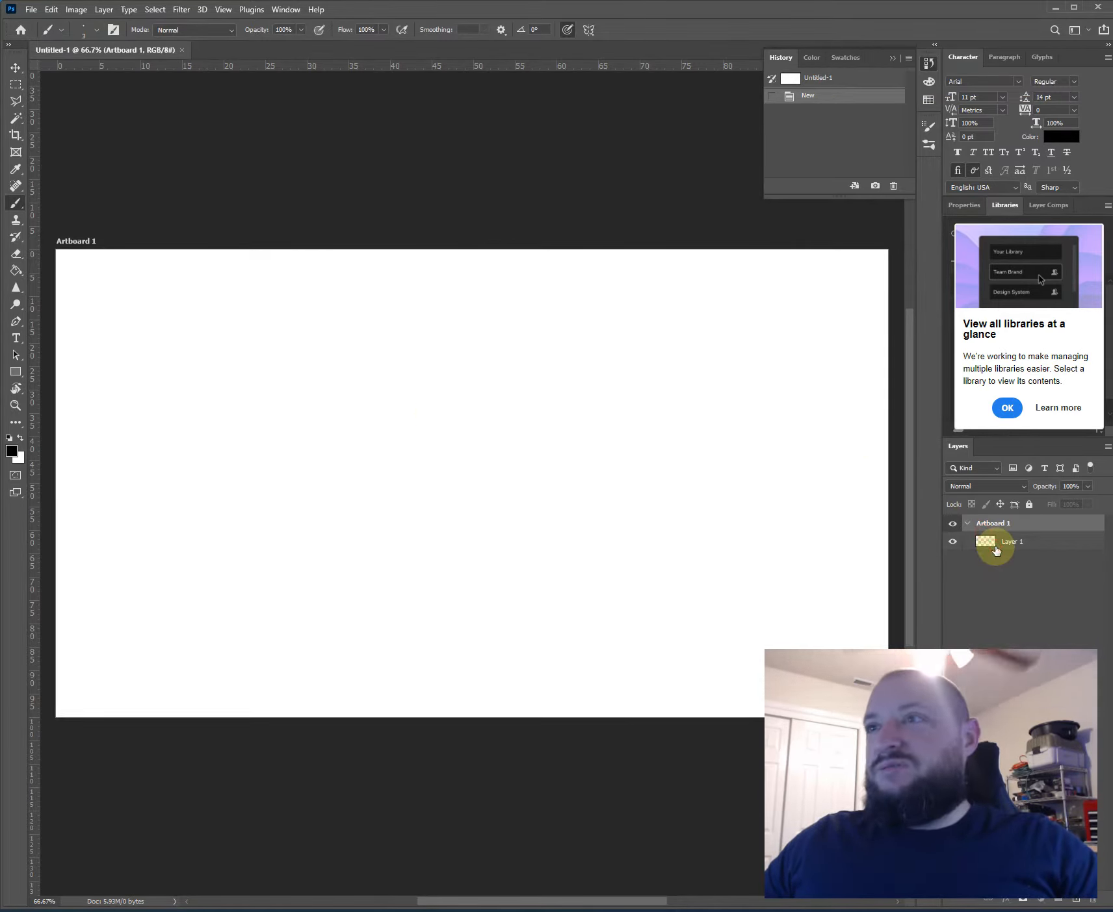
{"action": "left_click", "coordinate": [1053, 542]}
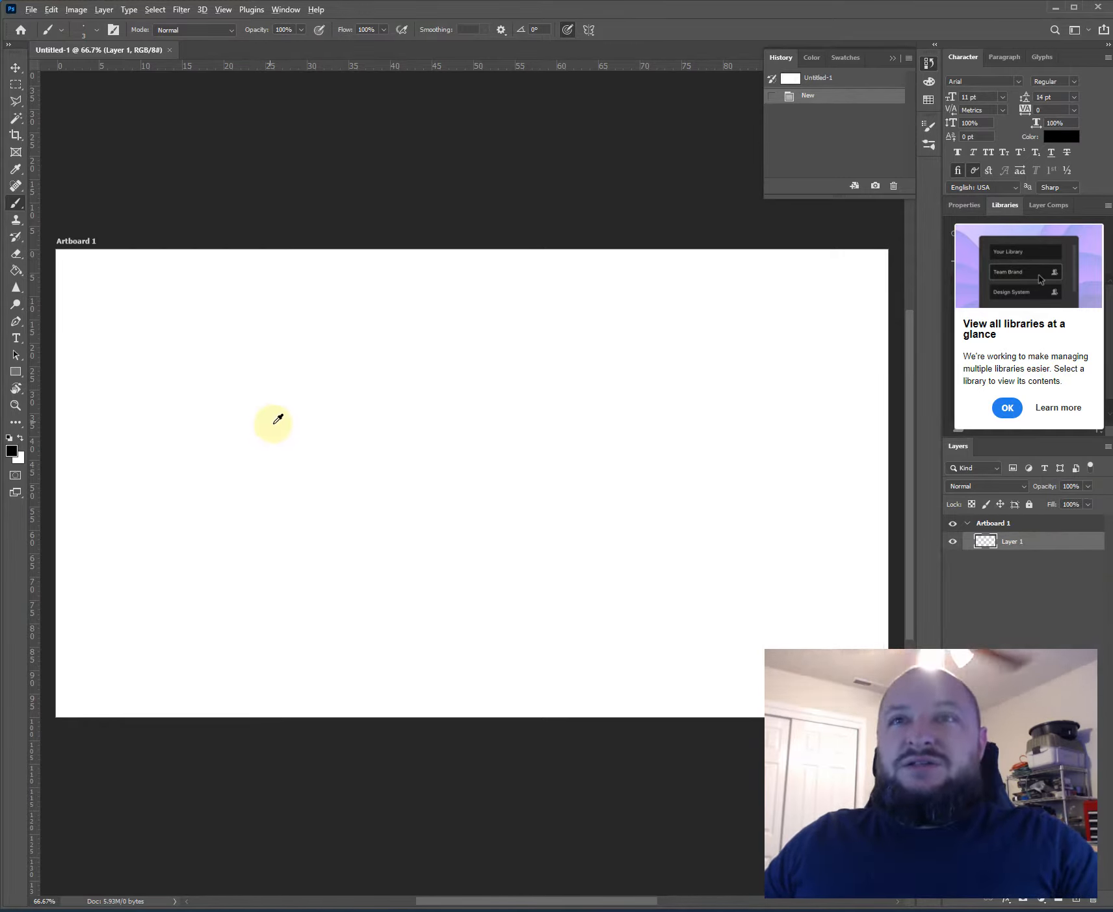
{"action": "scroll", "coordinate": [277, 419], "scroll_direction": "up", "scroll_amount": 5}
{"action": "mouse_move", "coordinate": [292, 354]}
{"action": "left_mouse_down"}
{"action": "mouse_move", "coordinate": [292, 478]}
{"action": "mouse_move", "coordinate": [309, 411]}
{"action": "mouse_move", "coordinate": [311, 448]}
{"action": "left_mouse_up"}
{"action": "scroll", "coordinate": [284, 369], "scroll_direction": "up", "scroll_amount": 3}
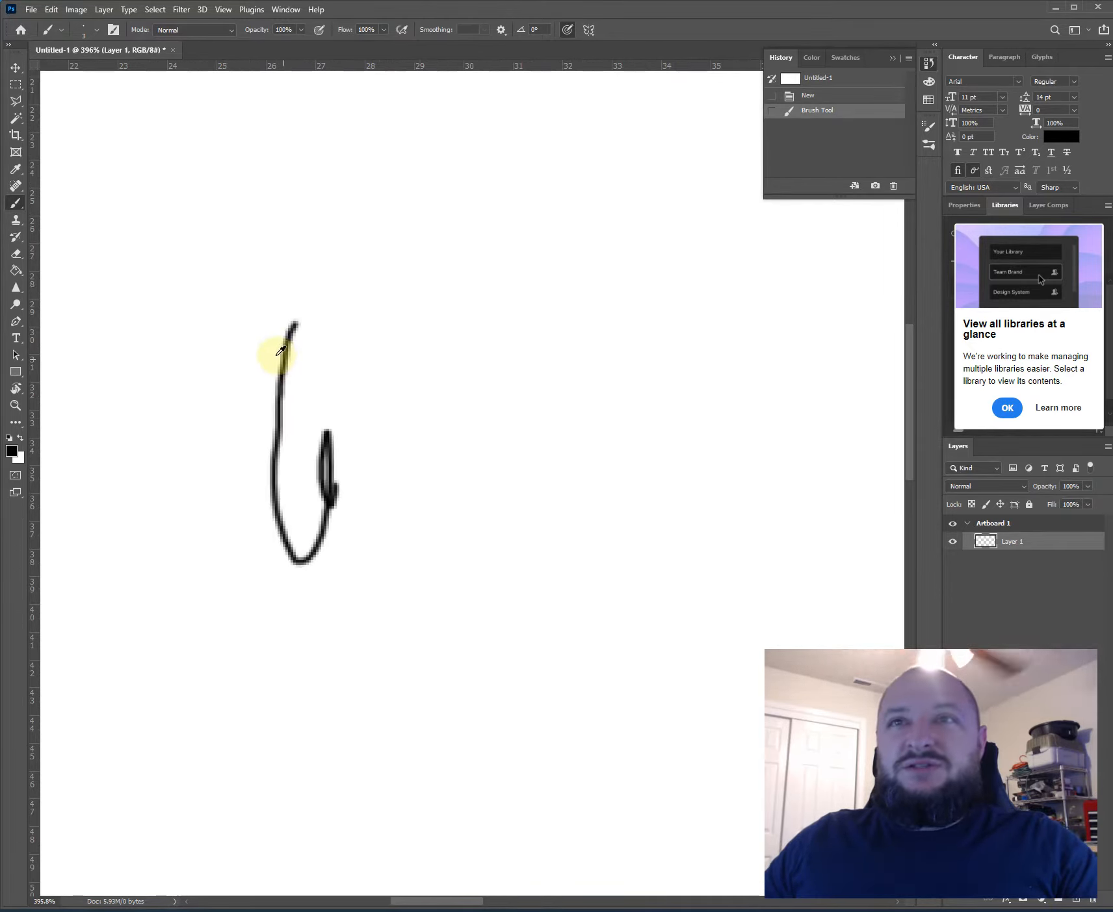
- Examine the pixels along the edge of the hook-shaped stroke at high magnification
{"action": "scroll", "coordinate": [281, 351], "scroll_direction": "up", "scroll_amount": 8}
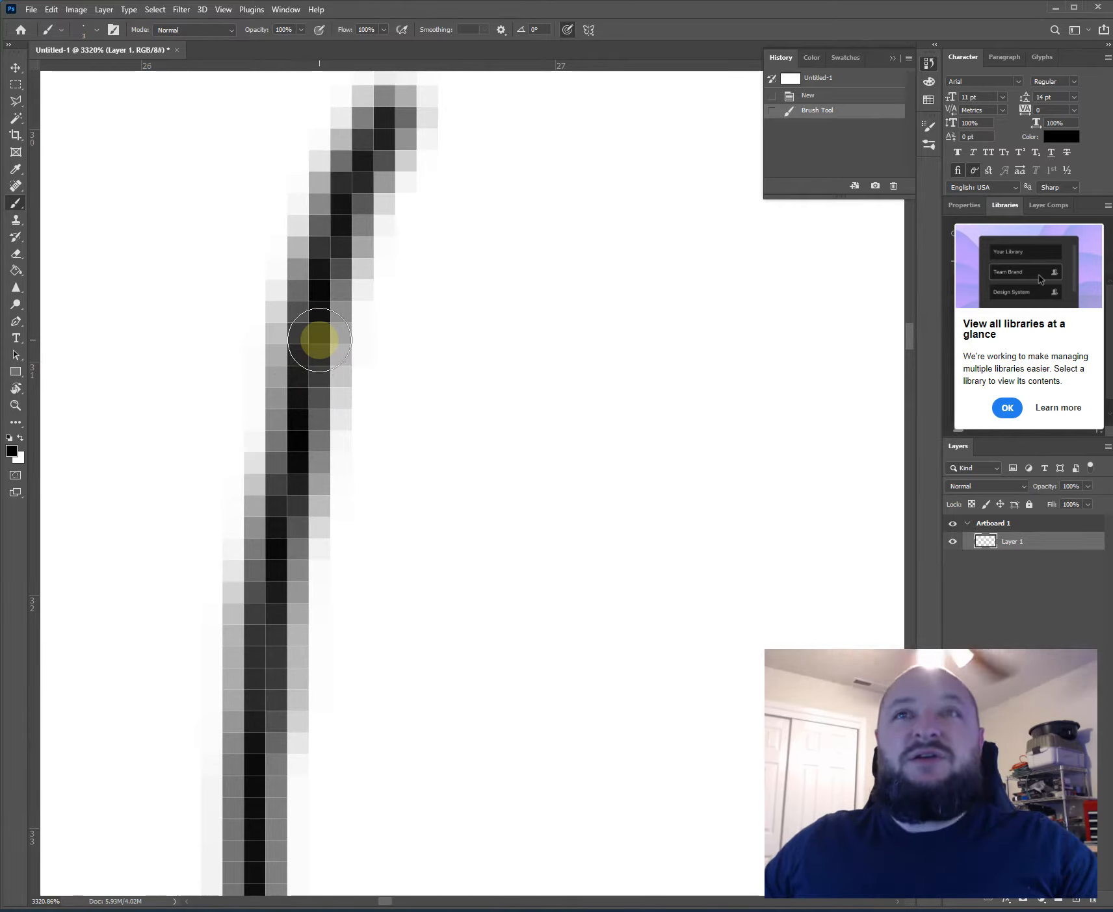
{"action": "key", "text": "ctrl+0"}
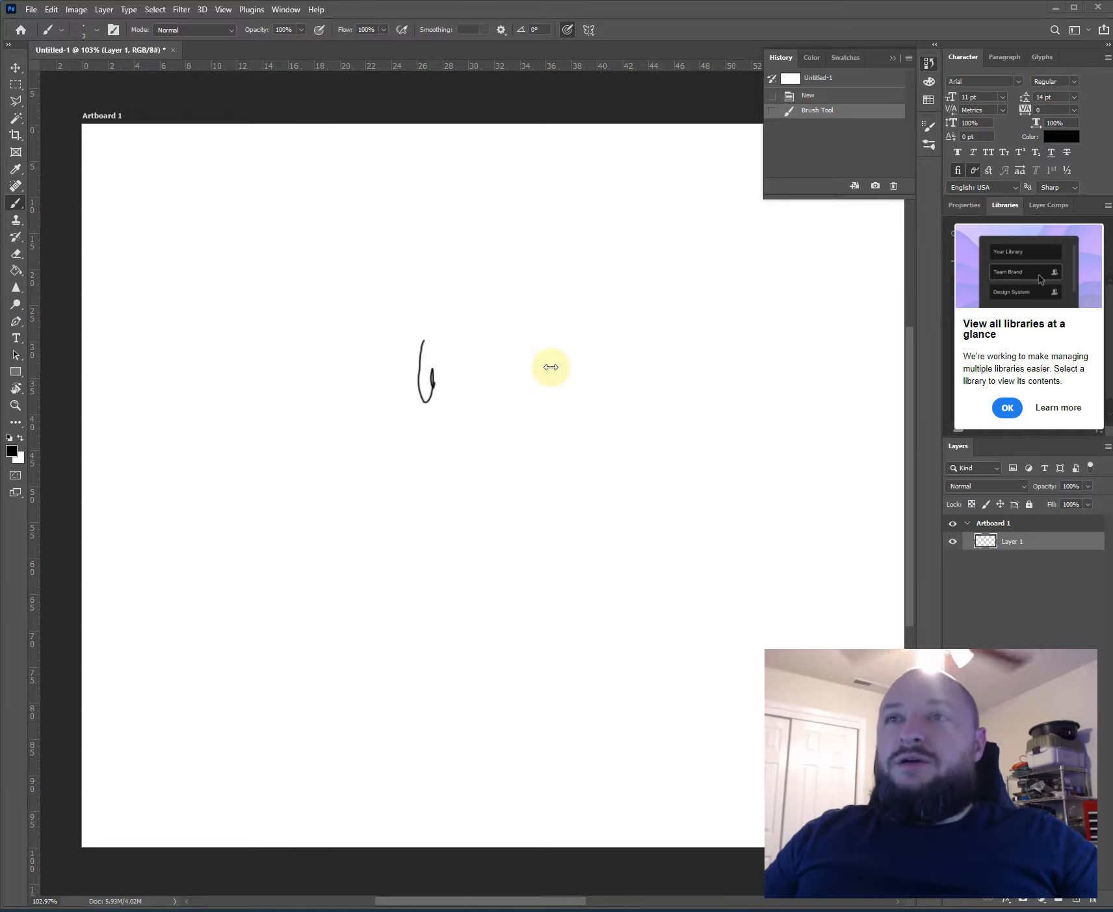
{"action": "scroll", "coordinate": [403, 416], "scroll_direction": "up", "scroll_amount": 3}
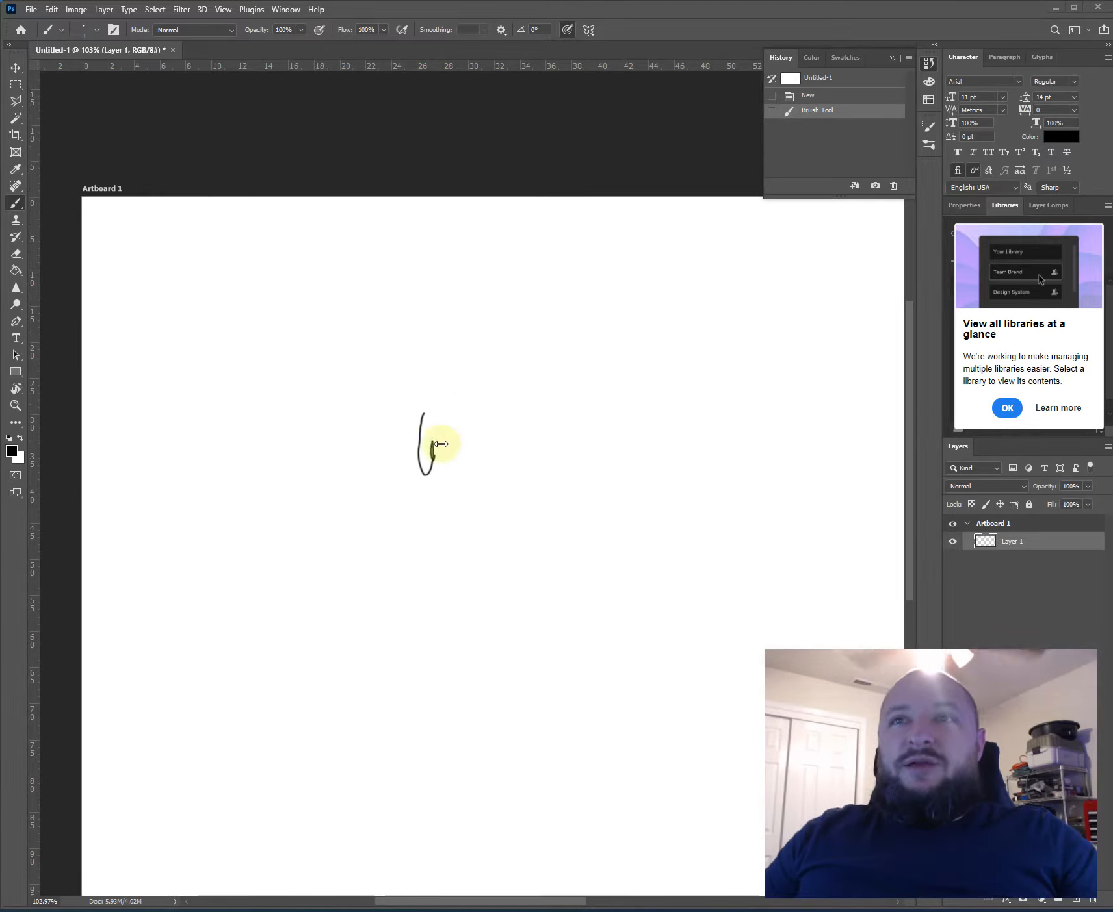
{"action": "scroll", "coordinate": [341, 502], "scroll_direction": "down", "scroll_amount": 1}
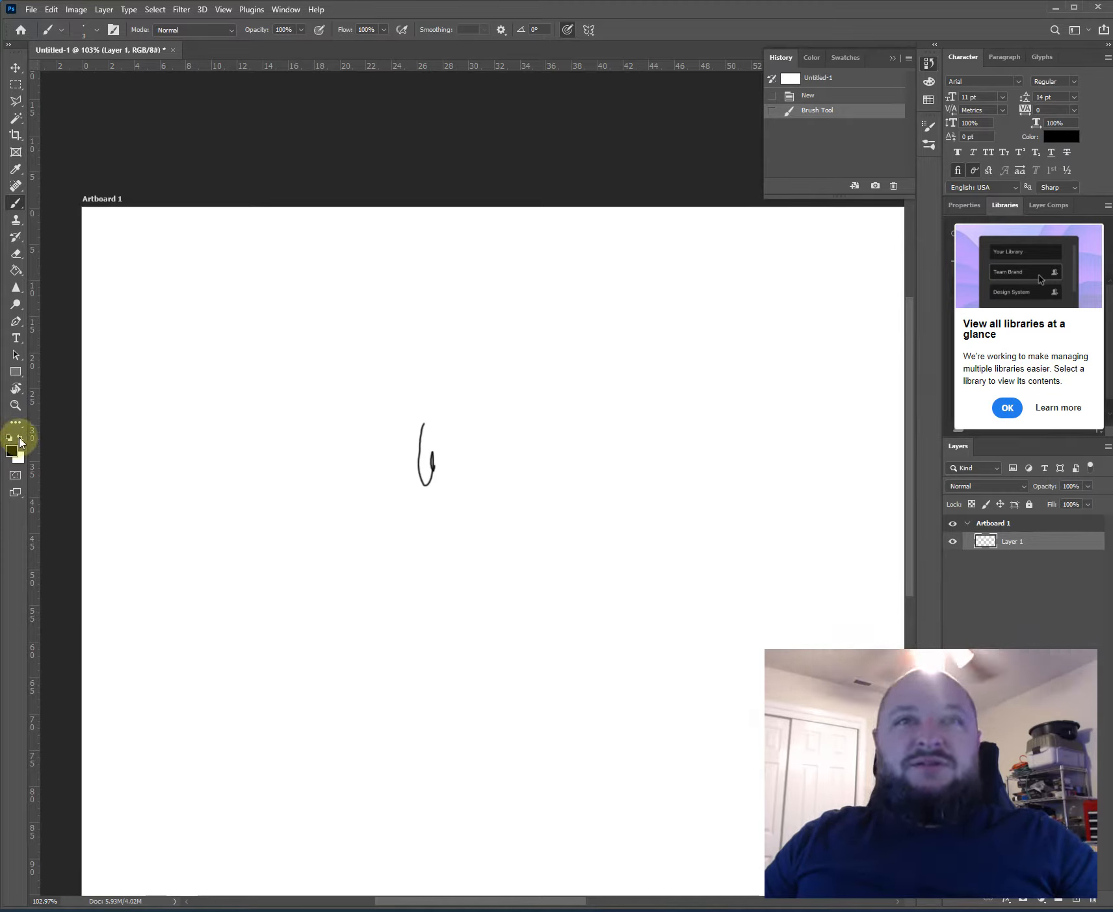
- Swap the foreground and background colors back and forth, and restore the default black foreground and white background
{"action": "left_click", "coordinate": [21, 443]}
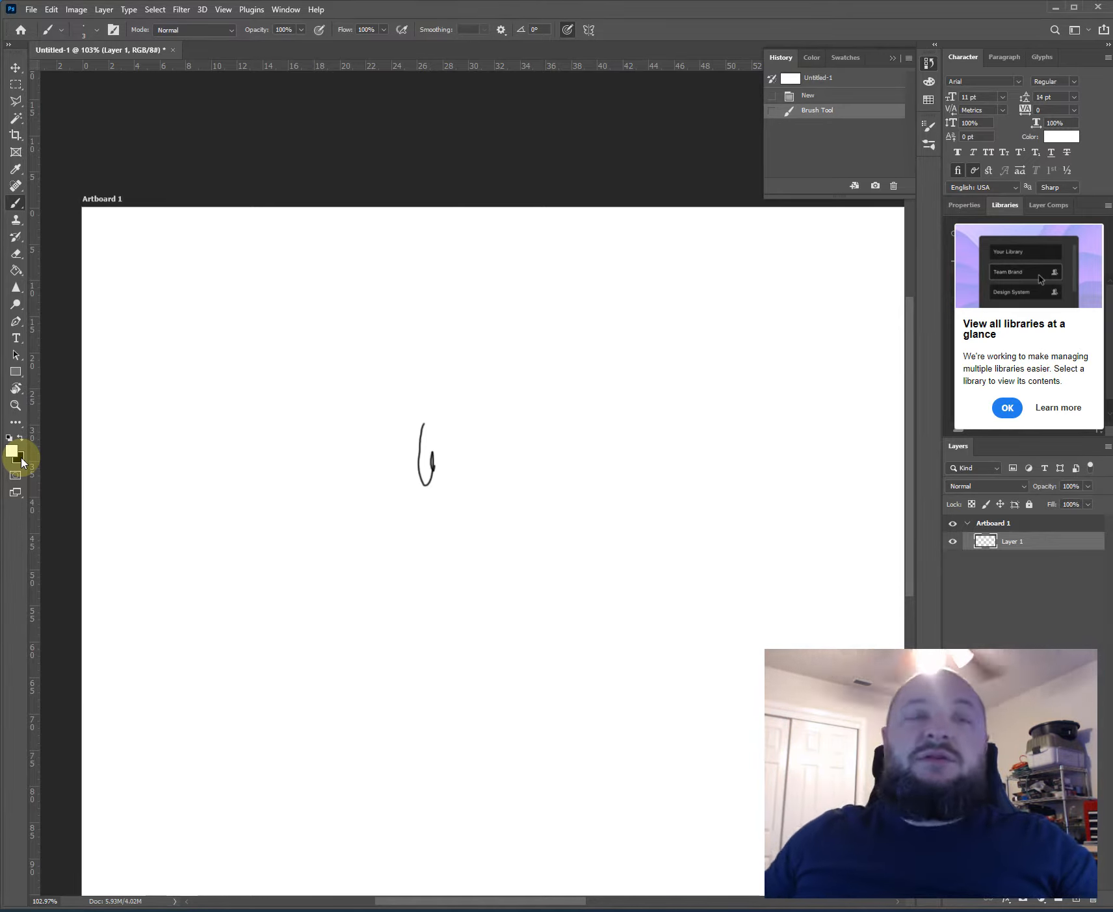
{"action": "key", "text": "x"}
{"action": "key", "text": "x"}
{"action": "key", "text": "x"}
{"action": "key", "text": "x"}
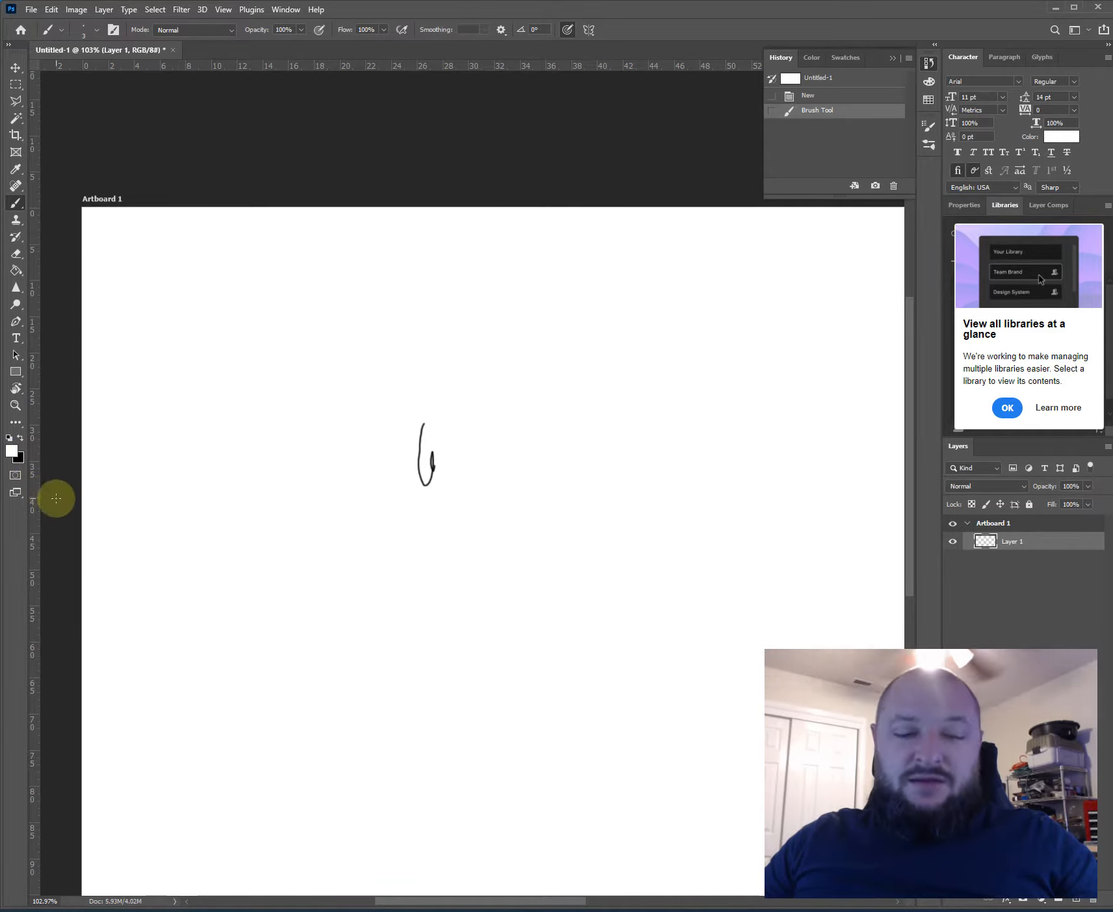
{"action": "left_click", "coordinate": [9, 440]}
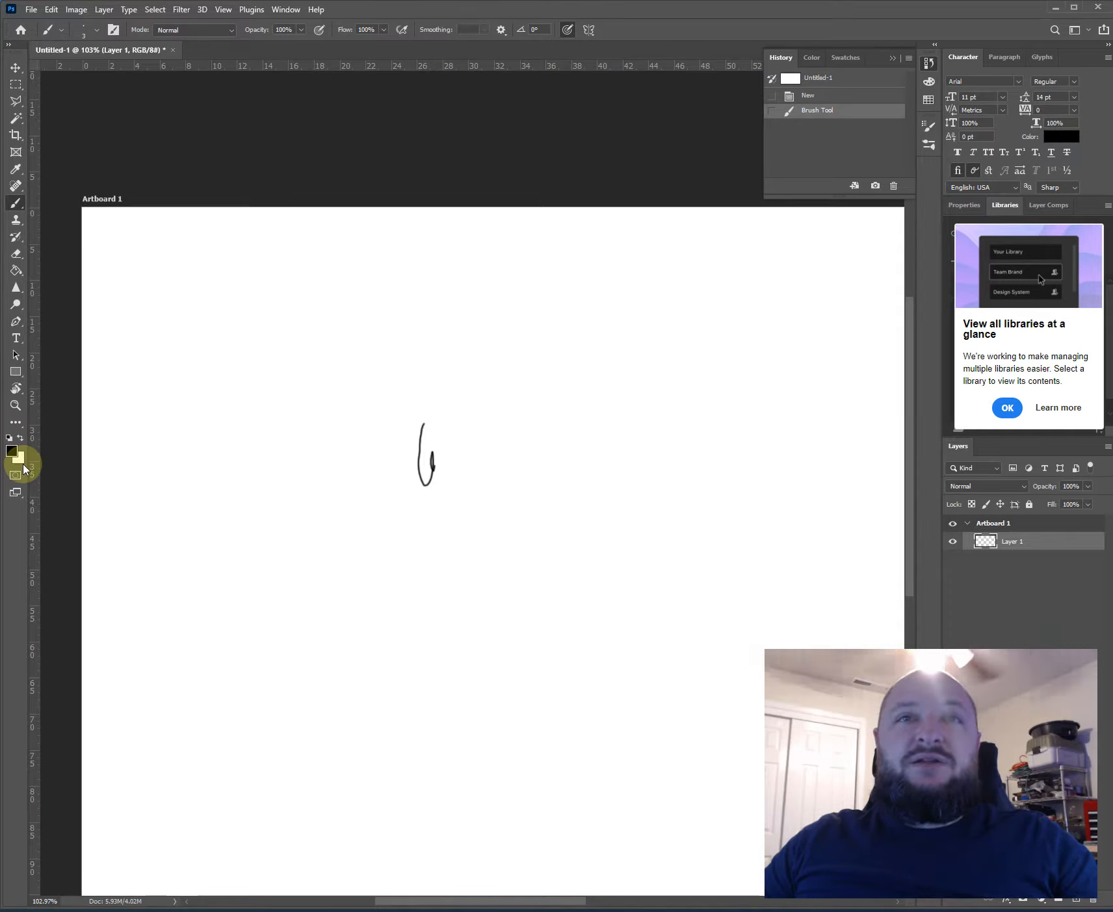
{"action": "left_click", "coordinate": [20, 438]}
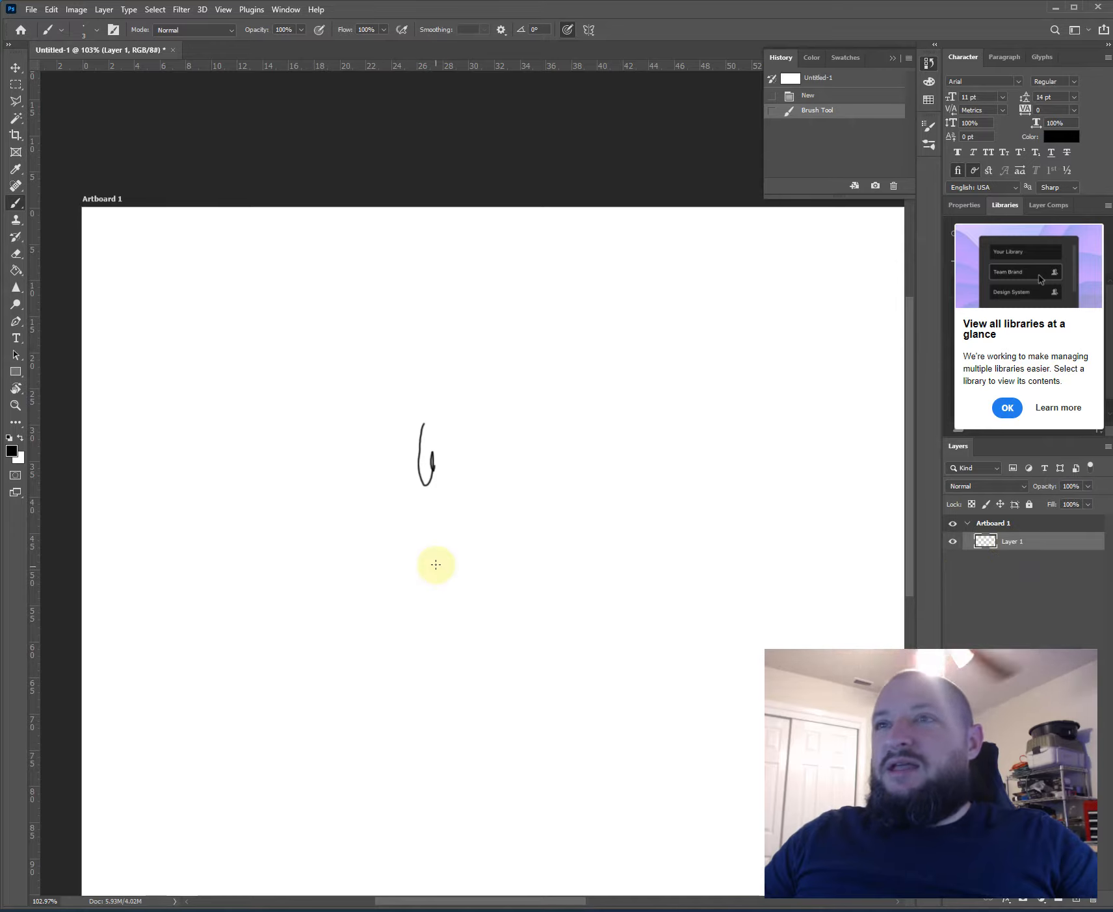
- Dismiss the "View all libraries at a glance" tip
{"action": "scroll", "coordinate": [386, 453], "scroll_direction": "down", "scroll_amount": 3}
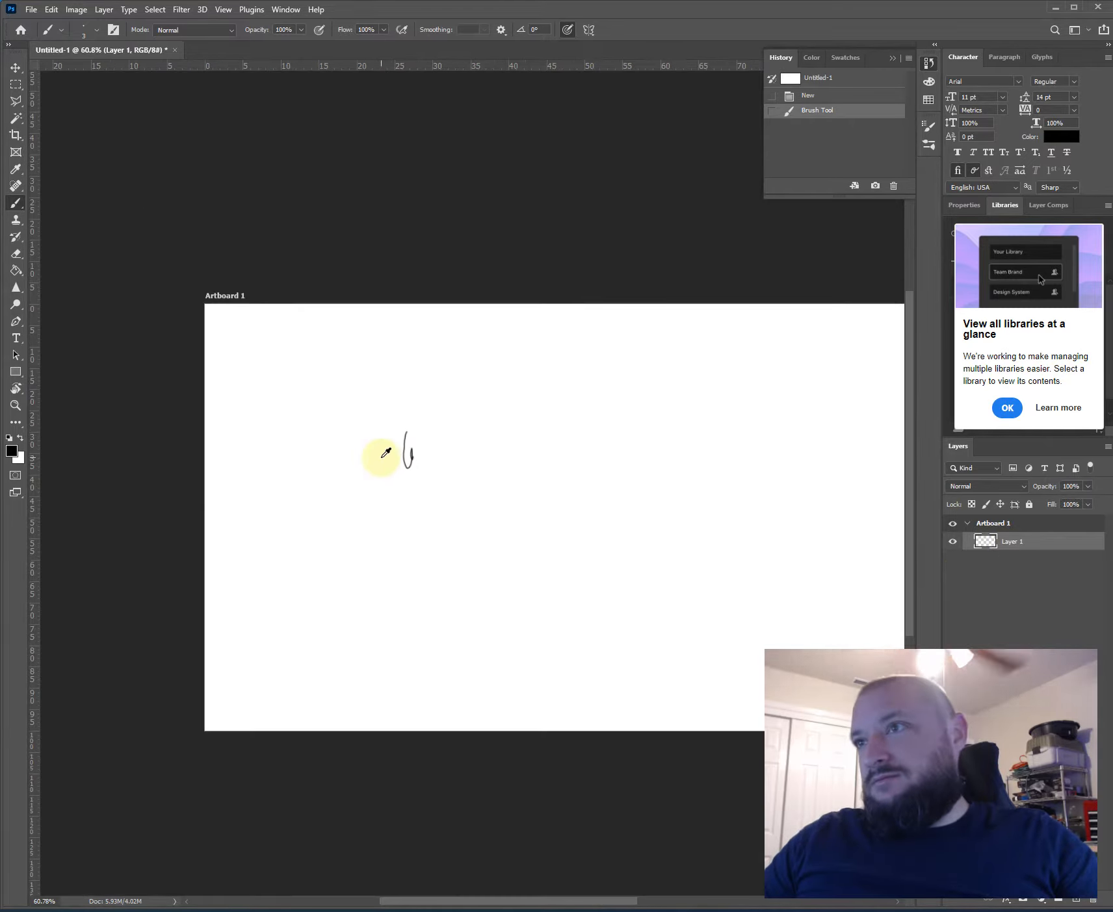
{"action": "left_click", "coordinate": [1007, 409]}
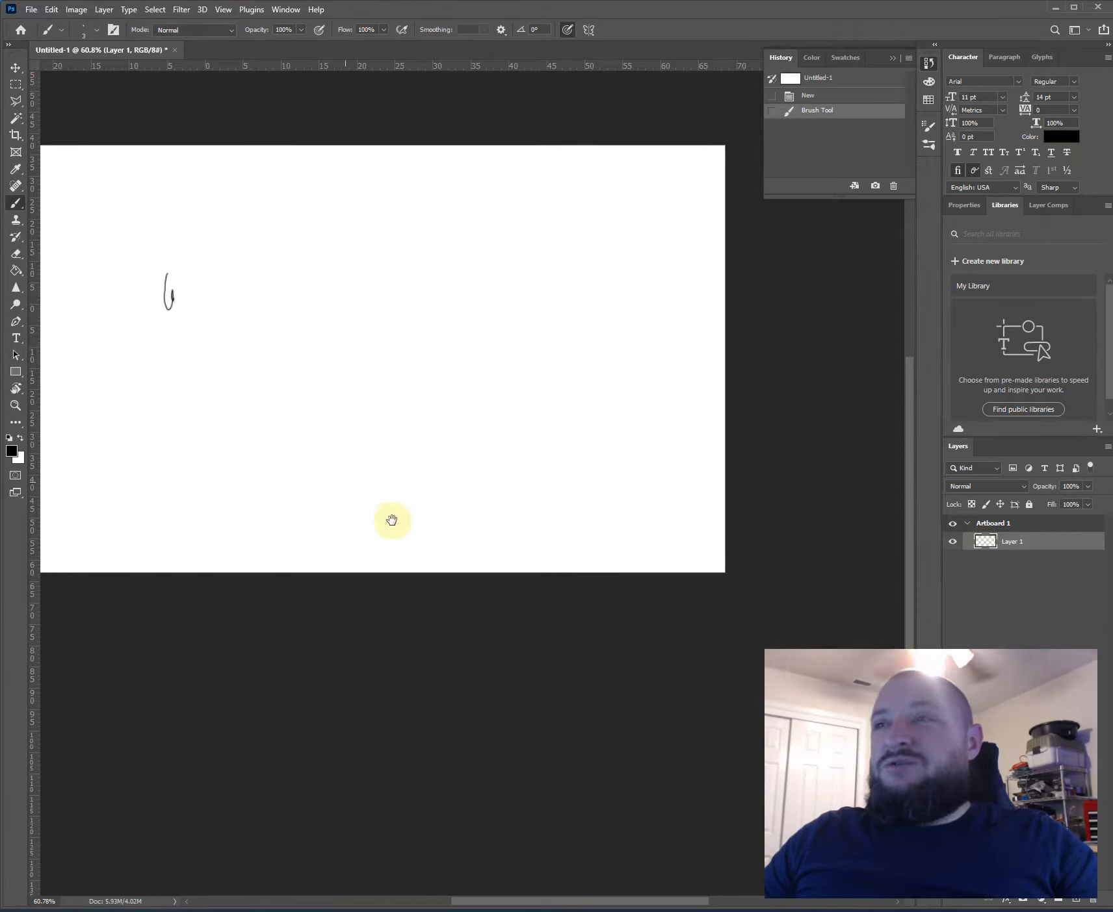
{"action": "left_click_drag", "start_coordinate": [350, 435], "coordinate": [529, 554]}
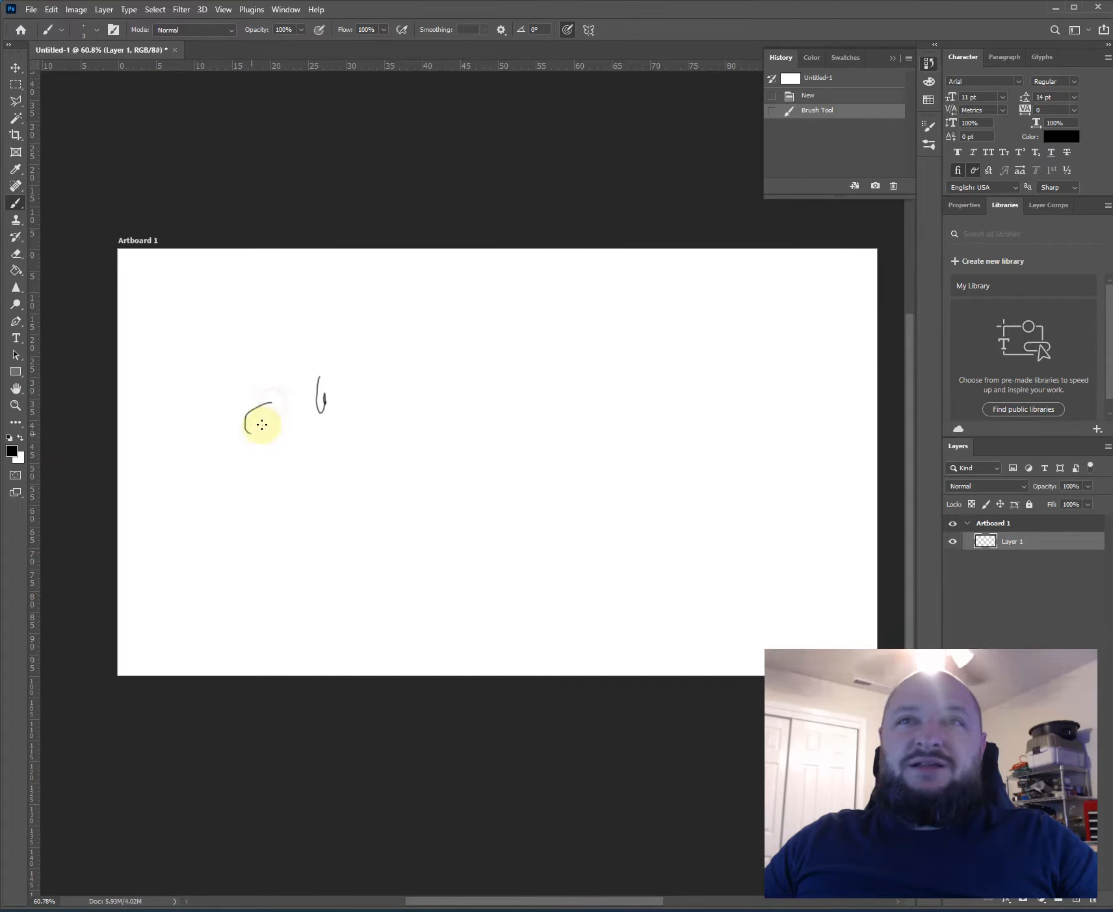
- Paint a curled scribble and a pair of square brackets on Layer 1, plus a thick black blob with the brush enlarged to 90 px
{"action": "left_click_drag", "start_coordinate": [273, 419], "coordinate": [274, 421]}
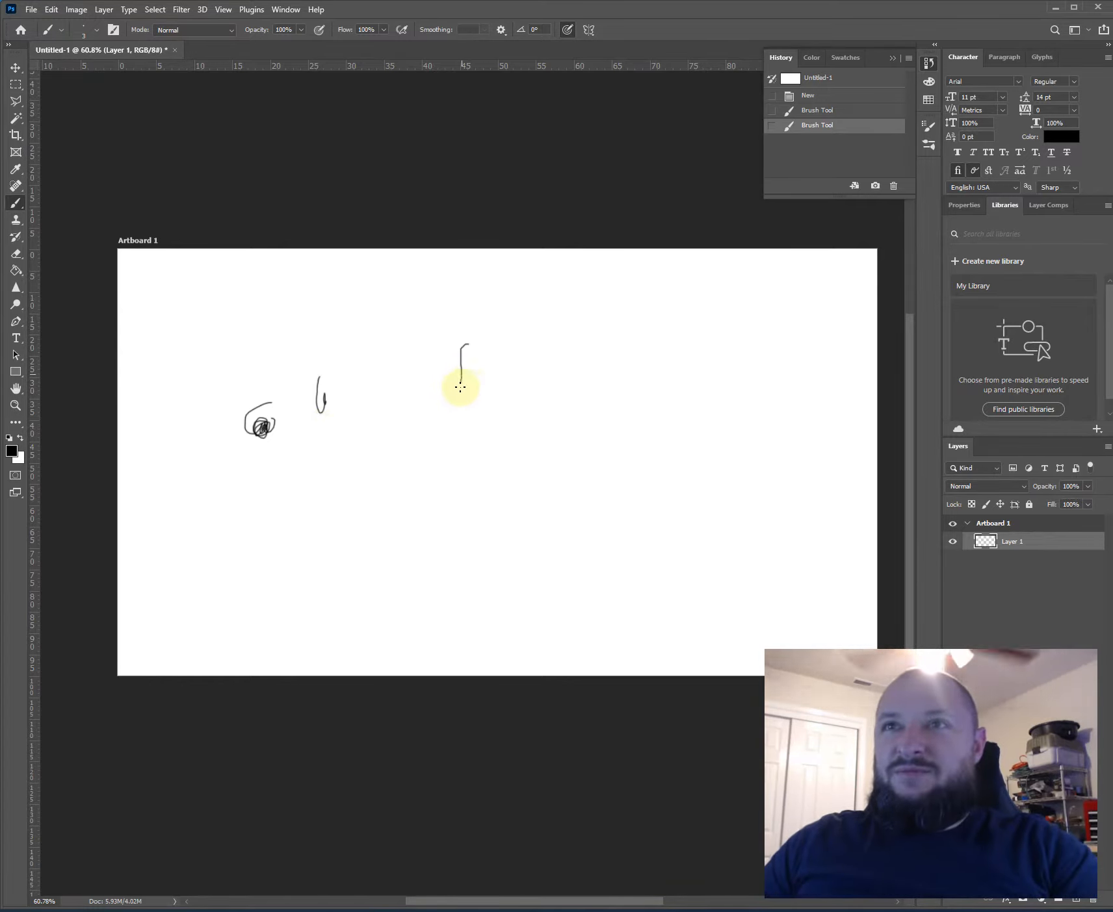
{"action": "mouse_move", "coordinate": [469, 387]}
{"action": "left_mouse_down"}
{"action": "mouse_move", "coordinate": [486, 342]}
{"action": "mouse_move", "coordinate": [485, 383]}
{"action": "left_mouse_up"}
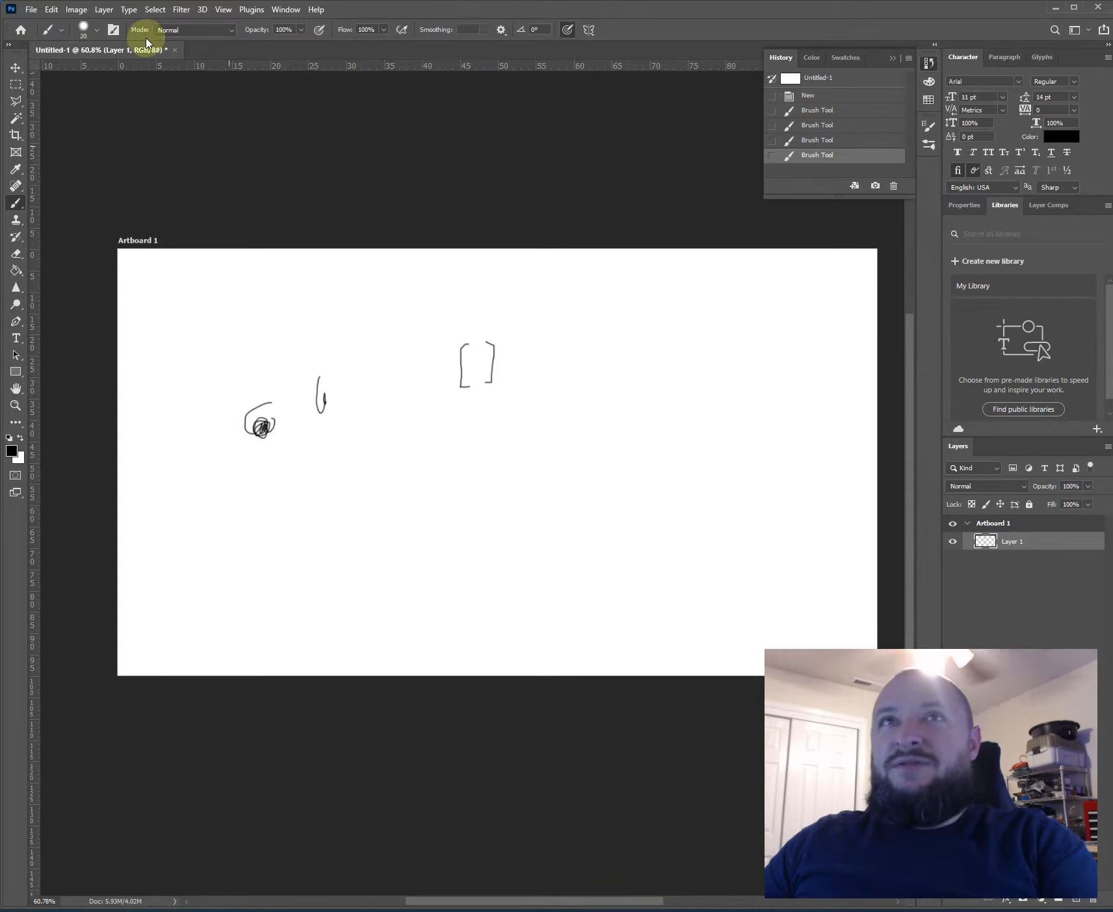
{"action": "key", "text": "bracketleft"}
{"action": "key", "text": "bracketleft"}
{"action": "left_click_drag", "start_coordinate": [387, 362], "coordinate": [407, 462]}
- Set the brush size to 45 px and paint a thick looped stroke to the right of the square brackets
{"action": "left_click", "coordinate": [86, 30]}
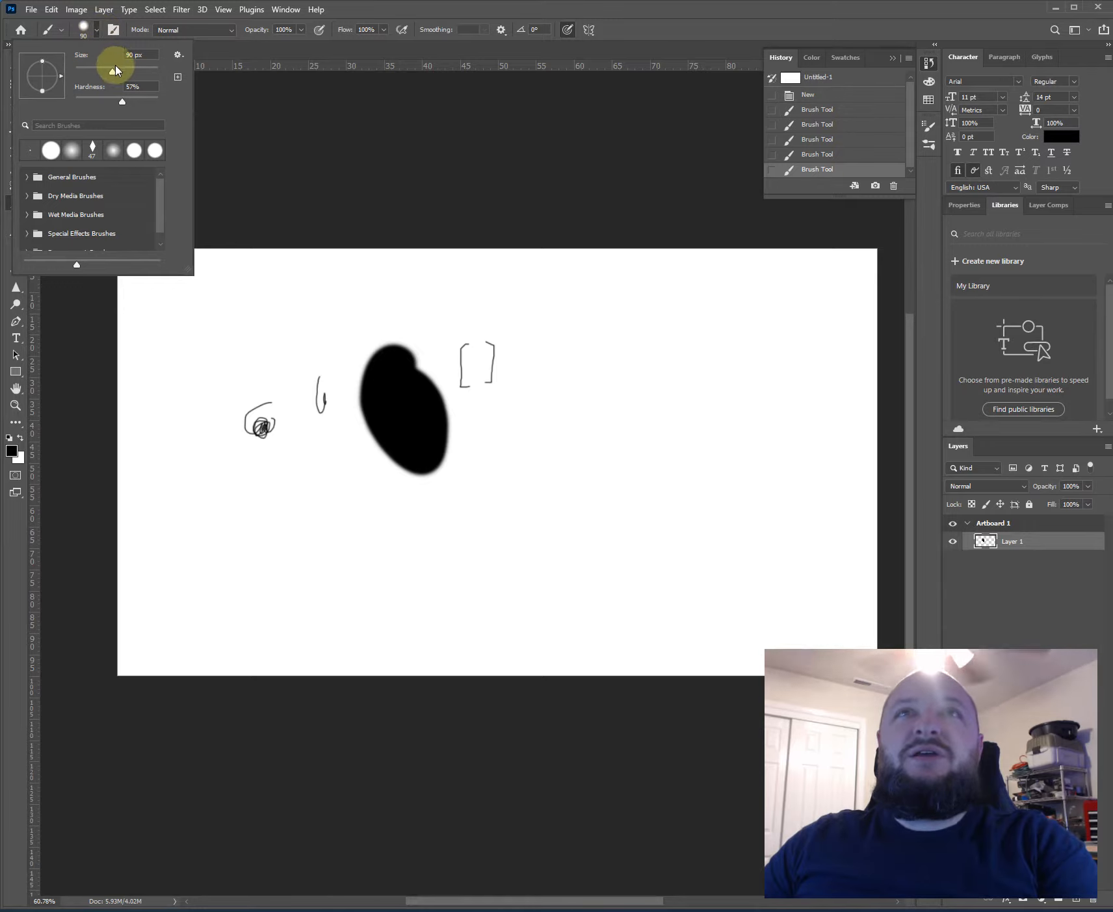
{"action": "left_click_drag", "start_coordinate": [94, 79], "coordinate": [92, 80]}
{"action": "mouse_move", "coordinate": [572, 371]}
{"action": "left_mouse_down"}
{"action": "mouse_move", "coordinate": [606, 401]}
{"action": "mouse_move", "coordinate": [639, 388]}
{"action": "left_mouse_up"}
- Lower the brush hardness below 57% and paint a long wavy stroke across the upper part of the artboard
{"action": "left_click", "coordinate": [95, 31]}
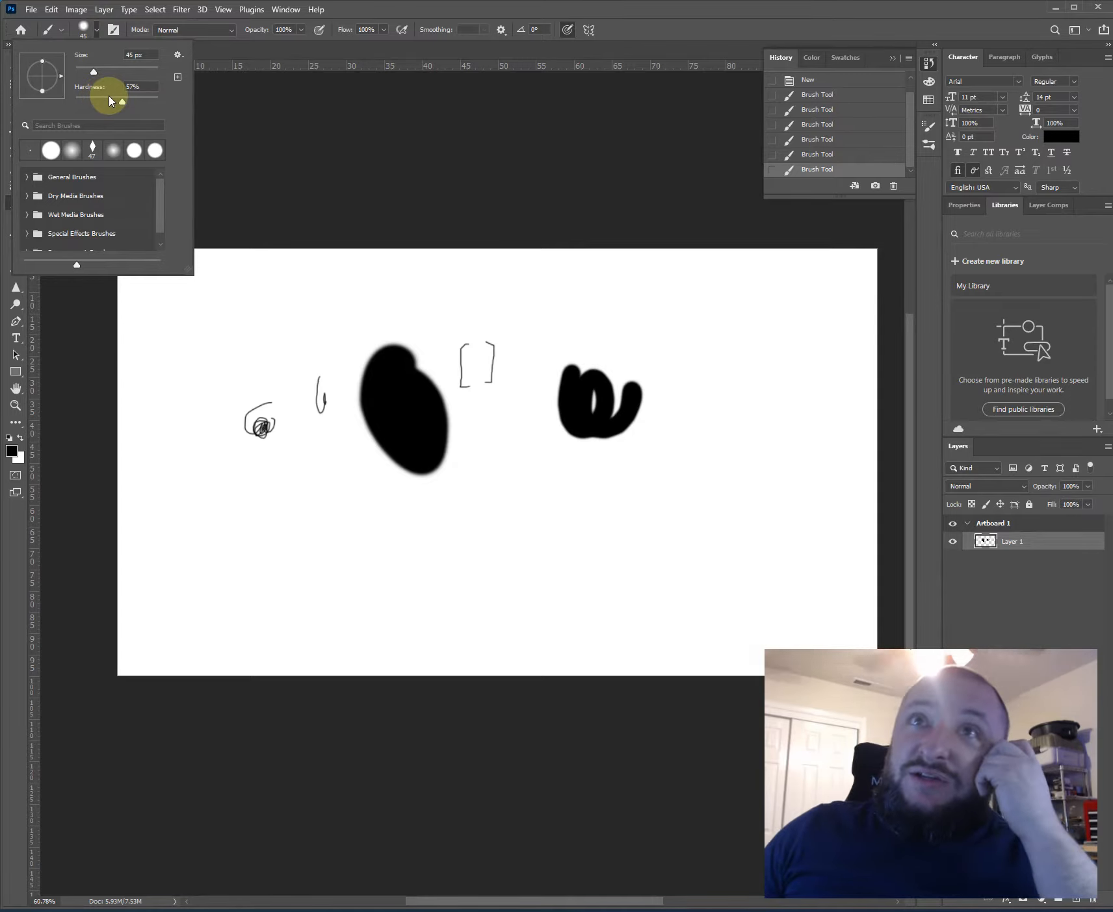
{"action": "left_click", "coordinate": [108, 98]}
{"action": "mouse_move", "coordinate": [109, 99]}
{"action": "left_mouse_down"}
{"action": "mouse_move", "coordinate": [82, 100]}
{"action": "mouse_move", "coordinate": [102, 100]}
{"action": "left_mouse_up"}
{"action": "mouse_move", "coordinate": [589, 301]}
{"action": "left_mouse_down"}
{"action": "mouse_move", "coordinate": [535, 324]}
{"action": "mouse_move", "coordinate": [535, 301]}
{"action": "mouse_move", "coordinate": [523, 298]}
{"action": "mouse_move", "coordinate": [387, 320]}
{"action": "mouse_move", "coordinate": [290, 306]}
{"action": "left_mouse_up"}
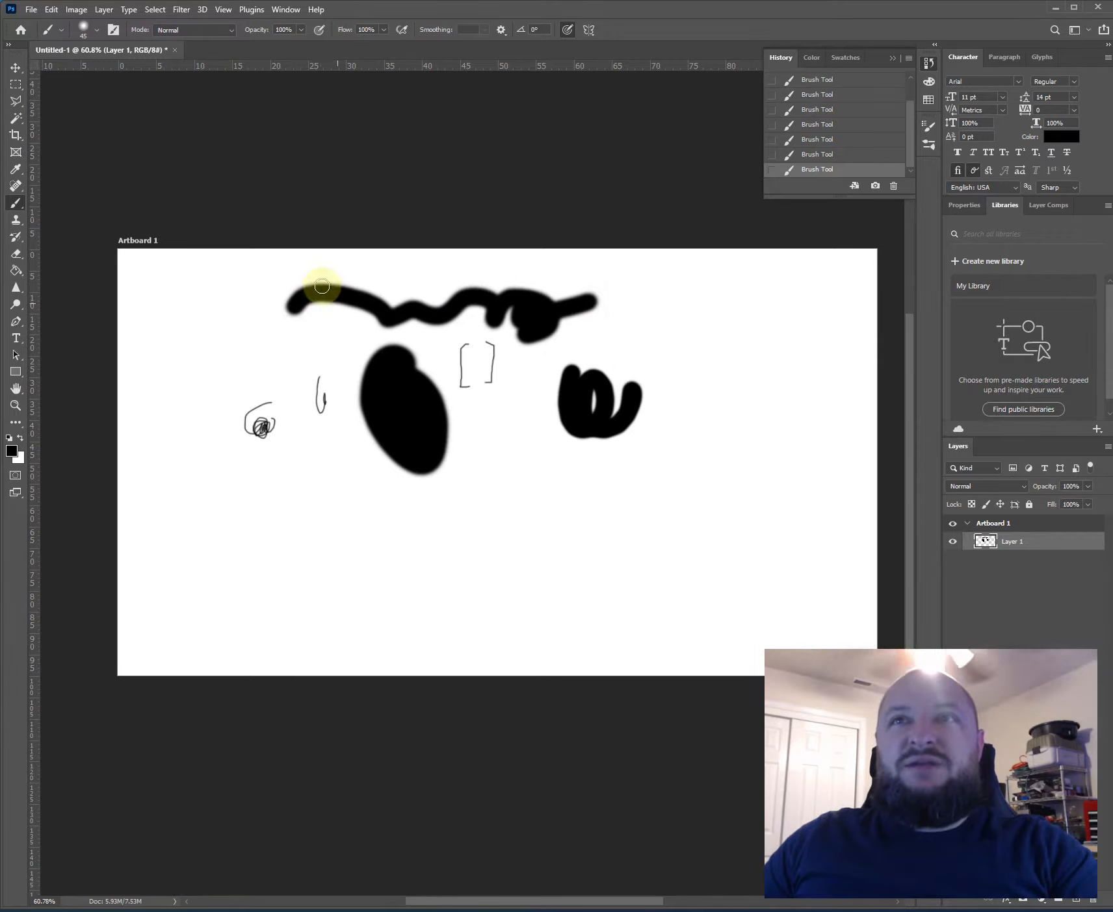
- Set the brush hardness to 0% and paint several short soft-edged strokes around the wavy stroke
{"action": "left_click", "coordinate": [96, 29]}
{"action": "left_click_drag", "start_coordinate": [92, 98], "coordinate": [65, 117]}
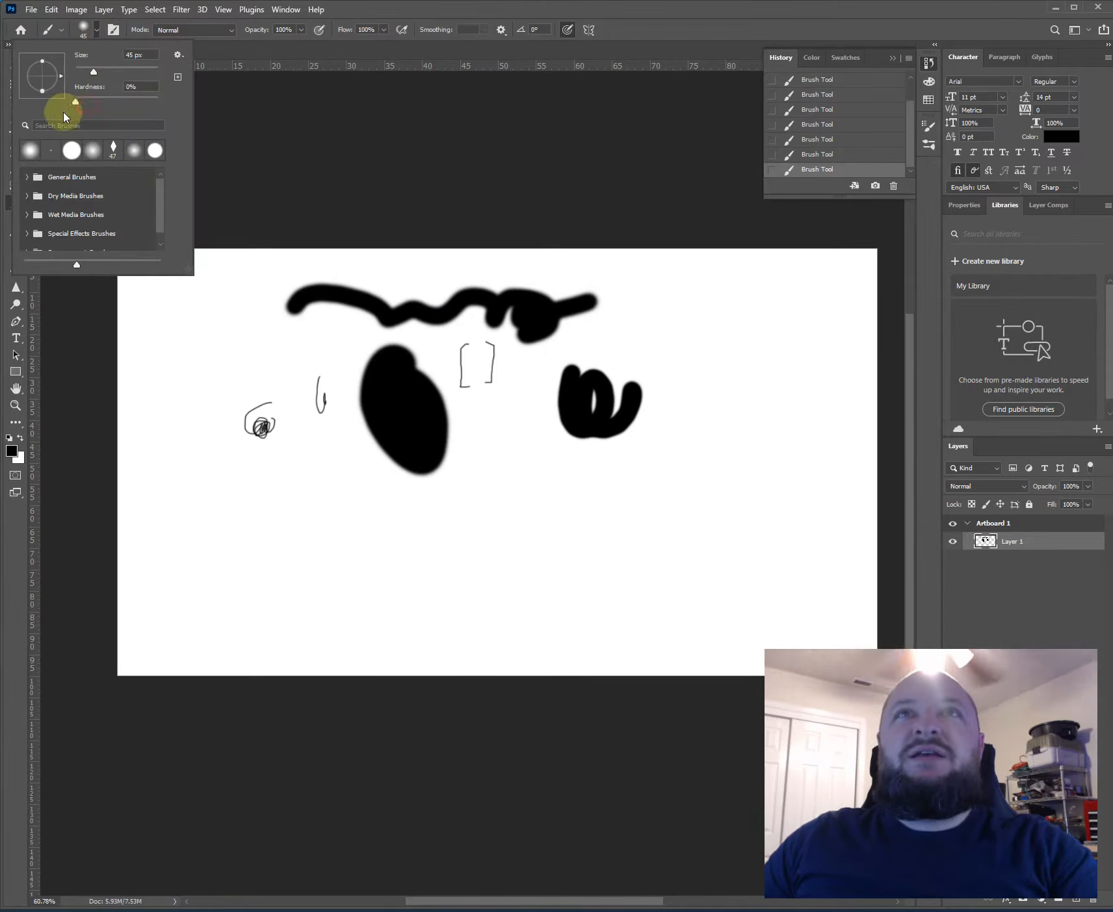
{"action": "left_click", "coordinate": [312, 343]}
{"action": "left_click_drag", "start_coordinate": [345, 340], "coordinate": [208, 328]}
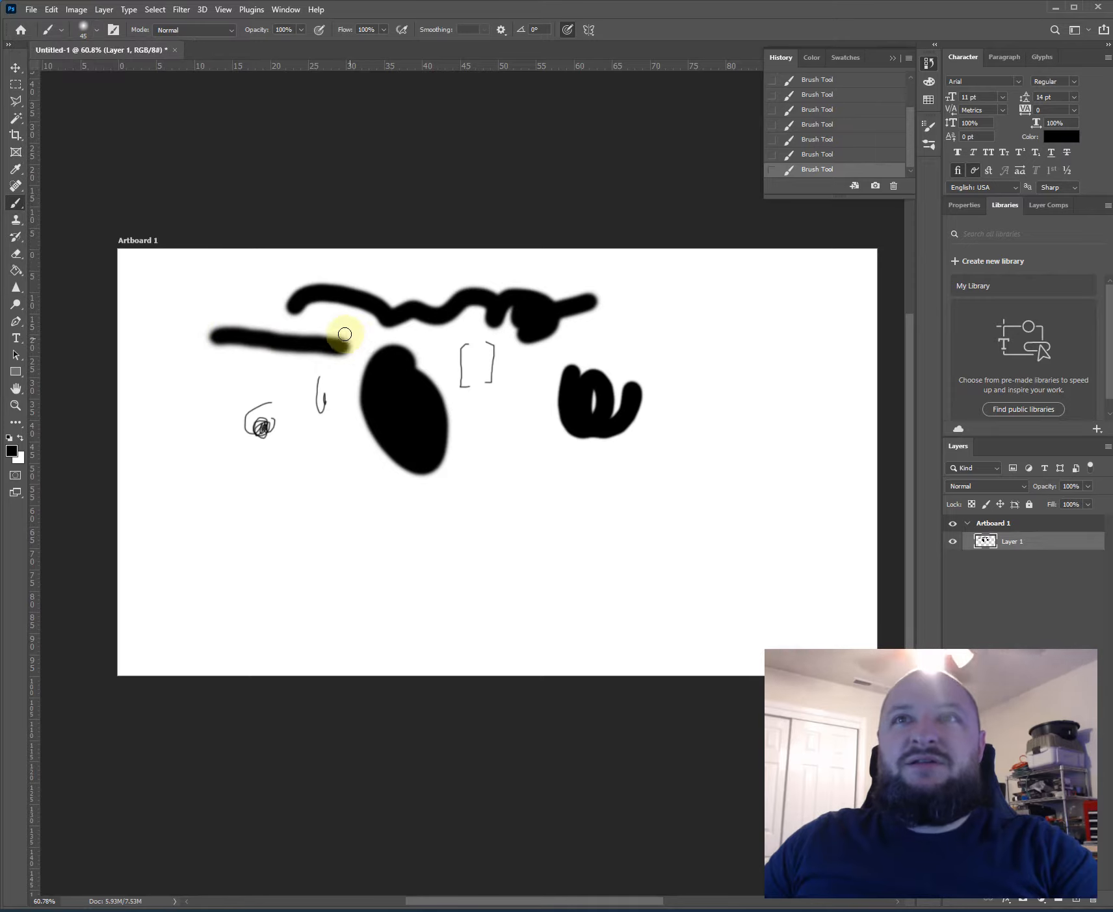
{"action": "mouse_move", "coordinate": [339, 310]}
{"action": "left_mouse_down"}
{"action": "mouse_move", "coordinate": [330, 306]}
{"action": "mouse_move", "coordinate": [385, 278]}
{"action": "mouse_move", "coordinate": [463, 274]}
{"action": "left_mouse_up"}
- Set the brush hardness to 100% and paint a short hard-edged horizontal stroke near the artboard's upper edge
{"action": "left_click", "coordinate": [95, 29]}
{"action": "left_click_drag", "start_coordinate": [91, 101], "coordinate": [130, 102]}
{"action": "left_click", "coordinate": [494, 262]}
{"action": "left_click_drag", "start_coordinate": [494, 263], "coordinate": [588, 274]}
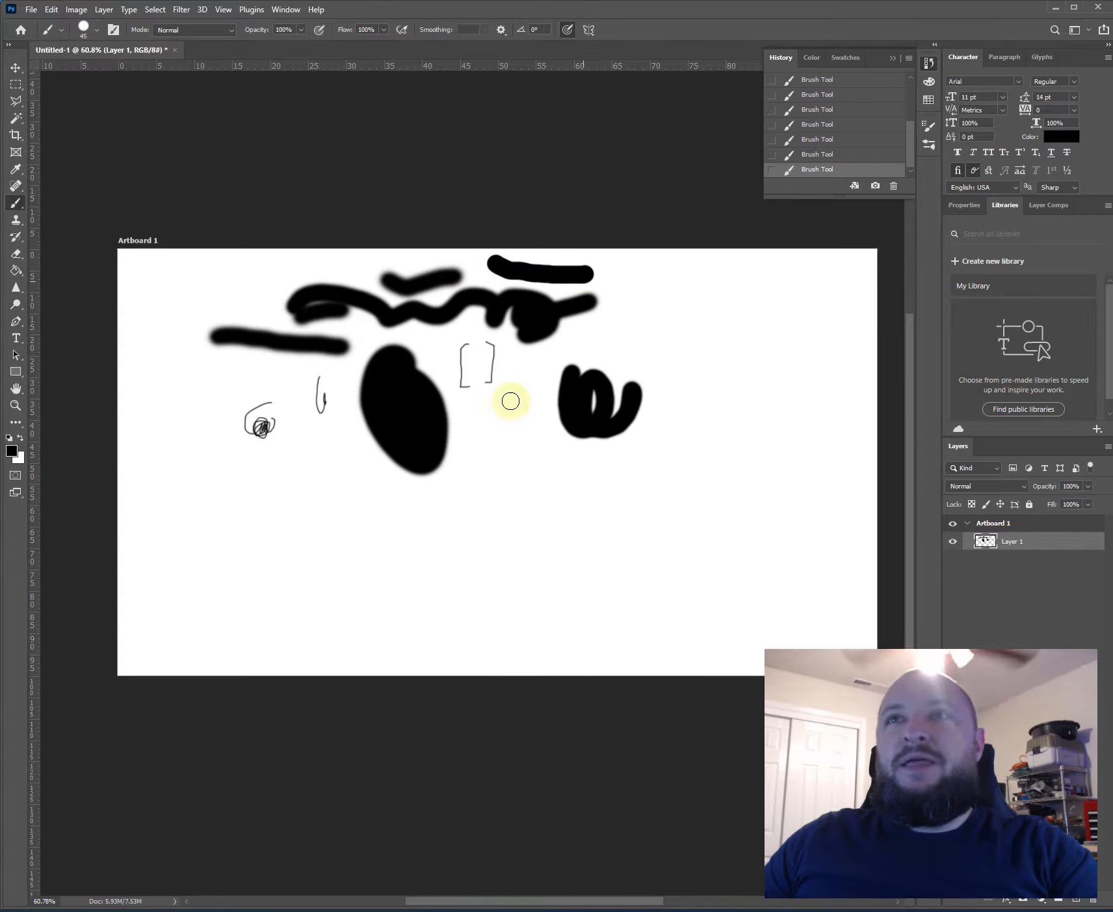
{"action": "left_click", "coordinate": [98, 30]}
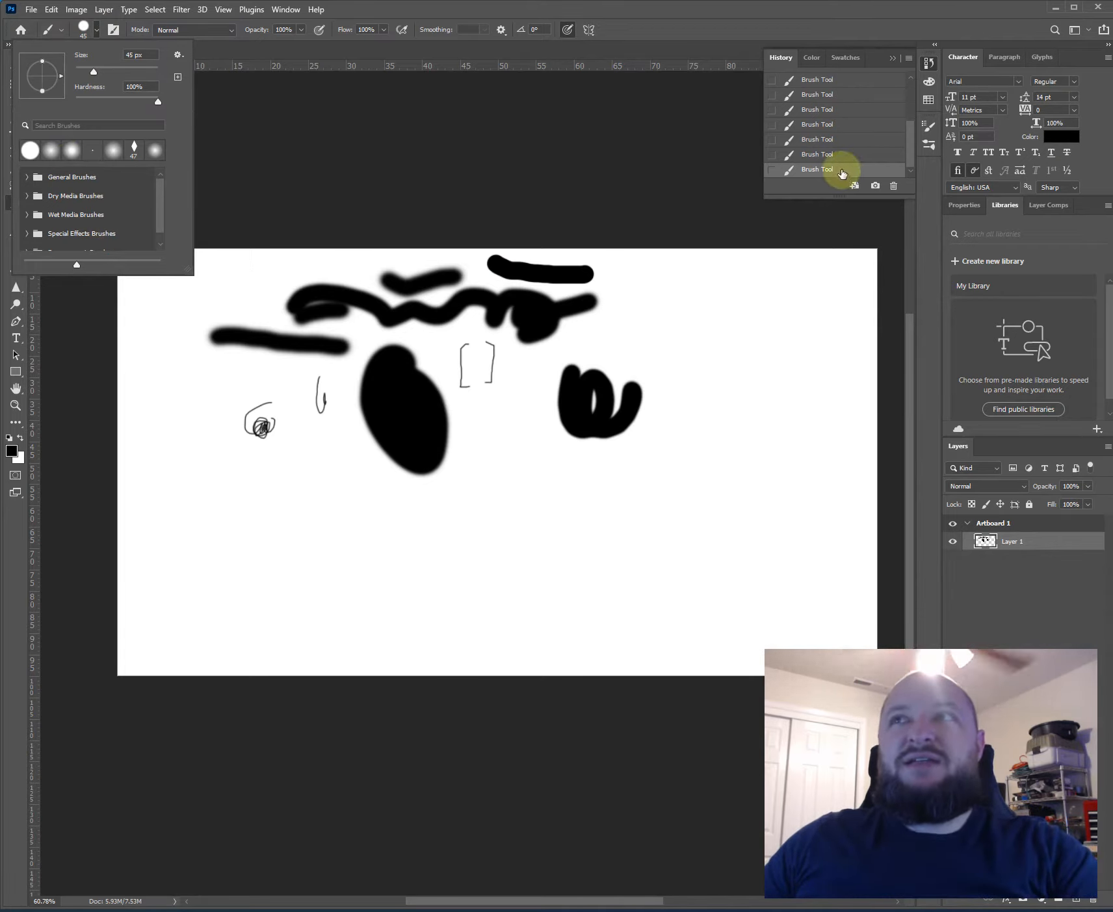
{"action": "left_click", "coordinate": [96, 31]}
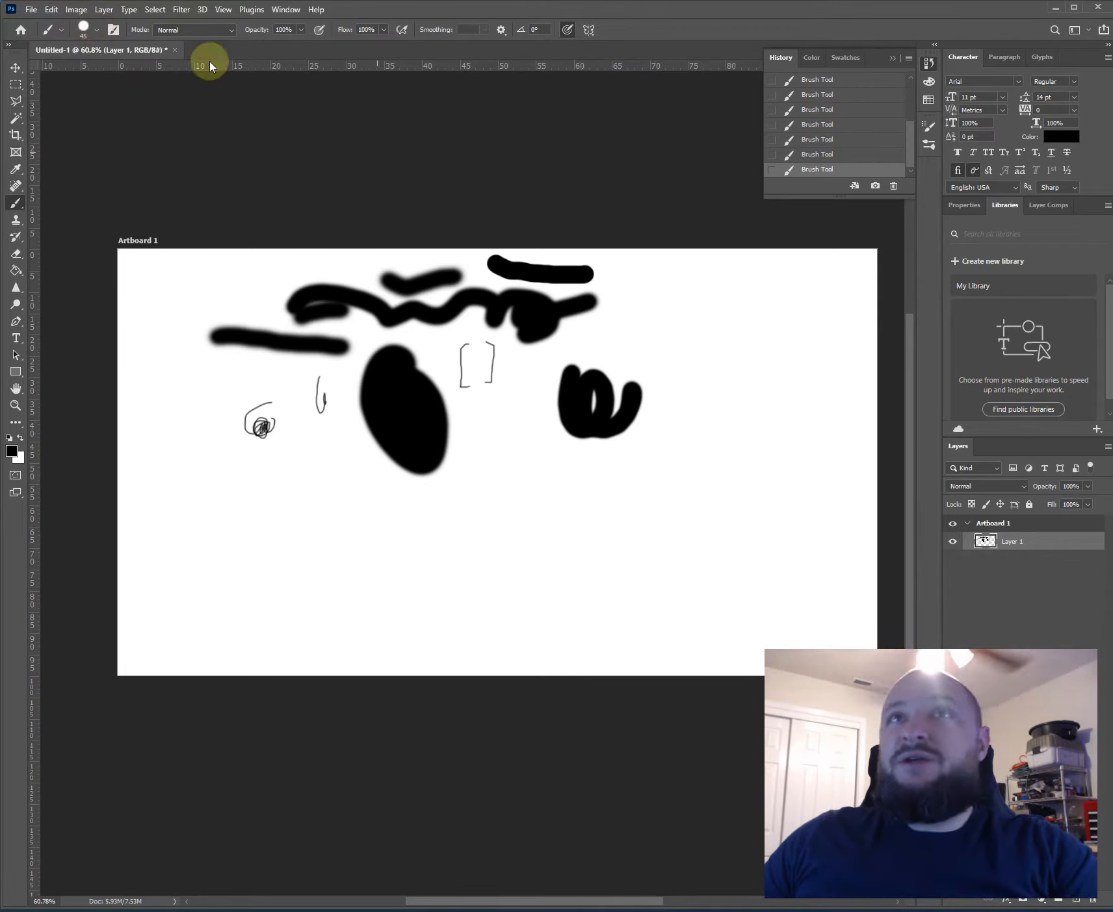
- Choose the ragged 25 px brush tip in the brush settings and paint a looped stroke below the black blob
{"action": "left_click", "coordinate": [114, 30]}
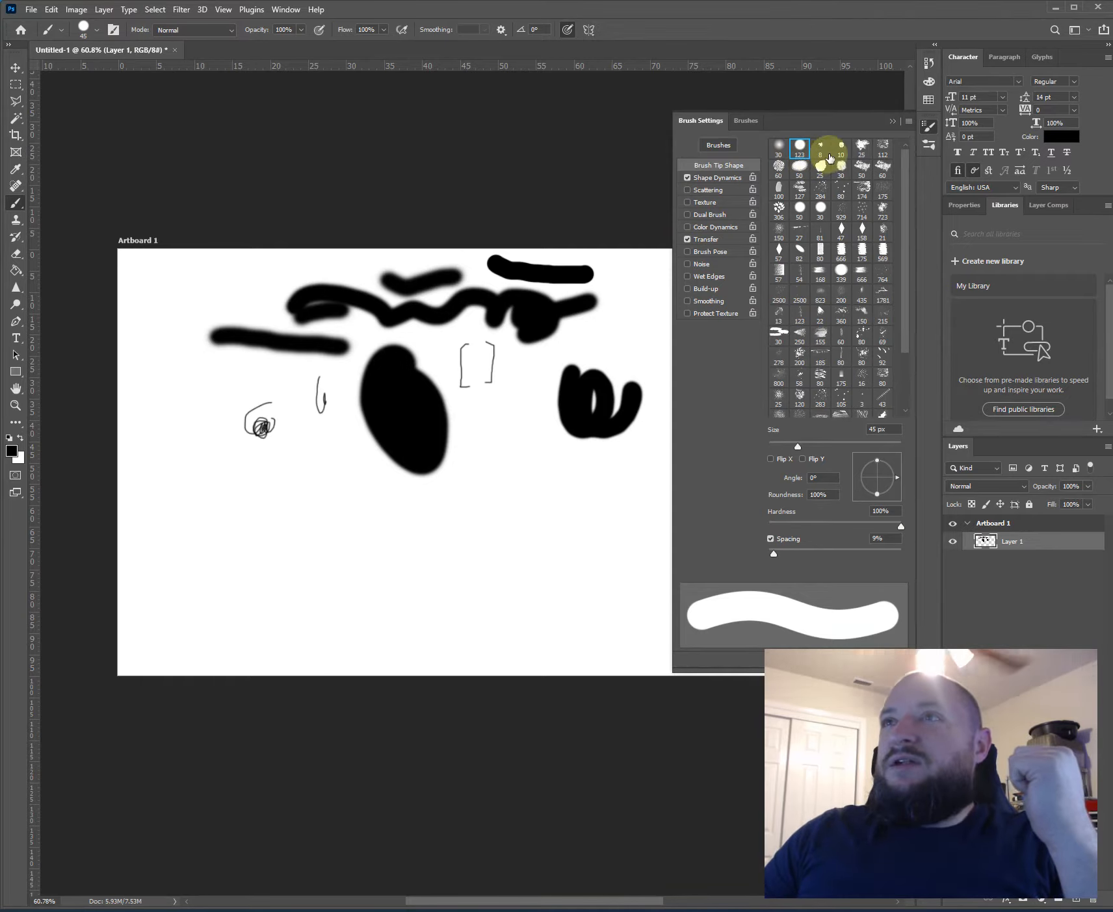
{"action": "left_click", "coordinate": [860, 149]}
{"action": "mouse_move", "coordinate": [525, 447]}
{"action": "left_mouse_down"}
{"action": "mouse_move", "coordinate": [456, 533]}
{"action": "mouse_move", "coordinate": [452, 512]}
{"action": "mouse_move", "coordinate": [384, 530]}
{"action": "left_mouse_up"}
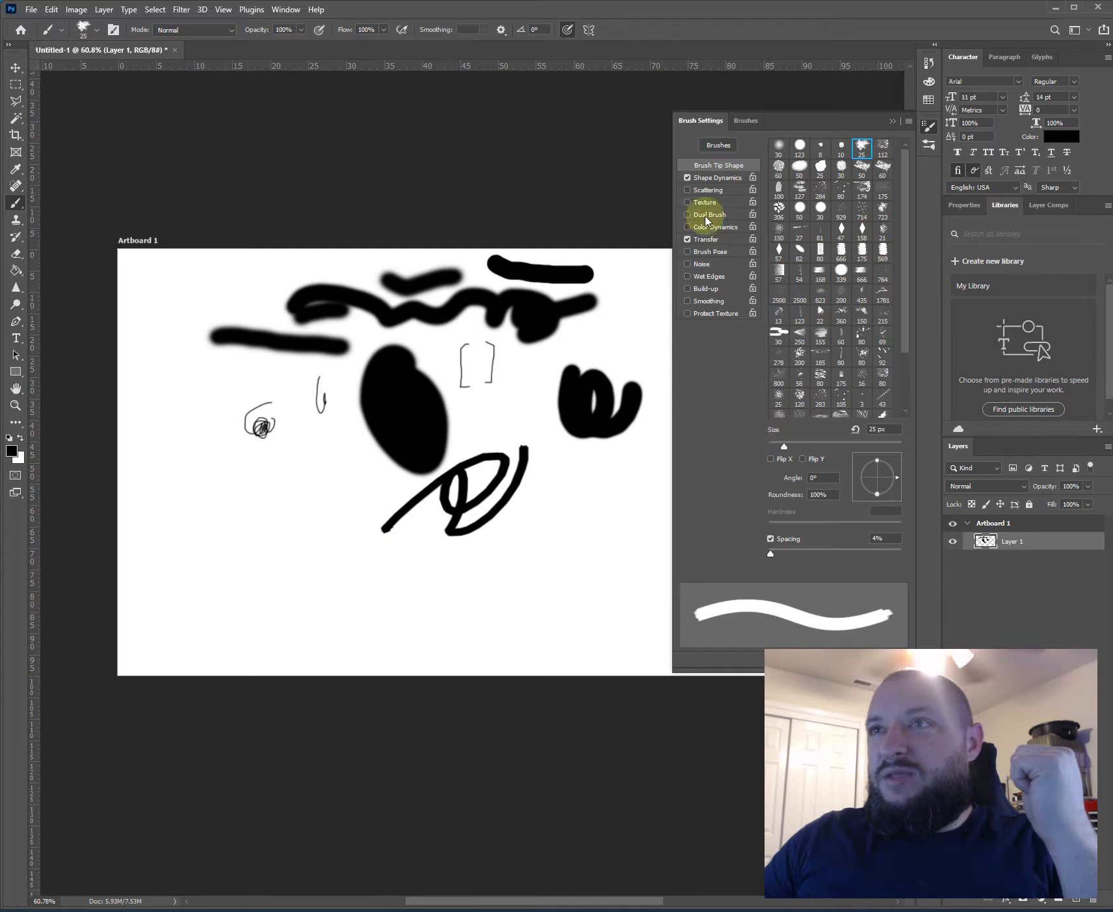
- Set the brush's size jitter to 29% and enable Scattering on both axes at 103%, with count 2 and count jitter 28%
{"action": "left_click", "coordinate": [704, 178]}
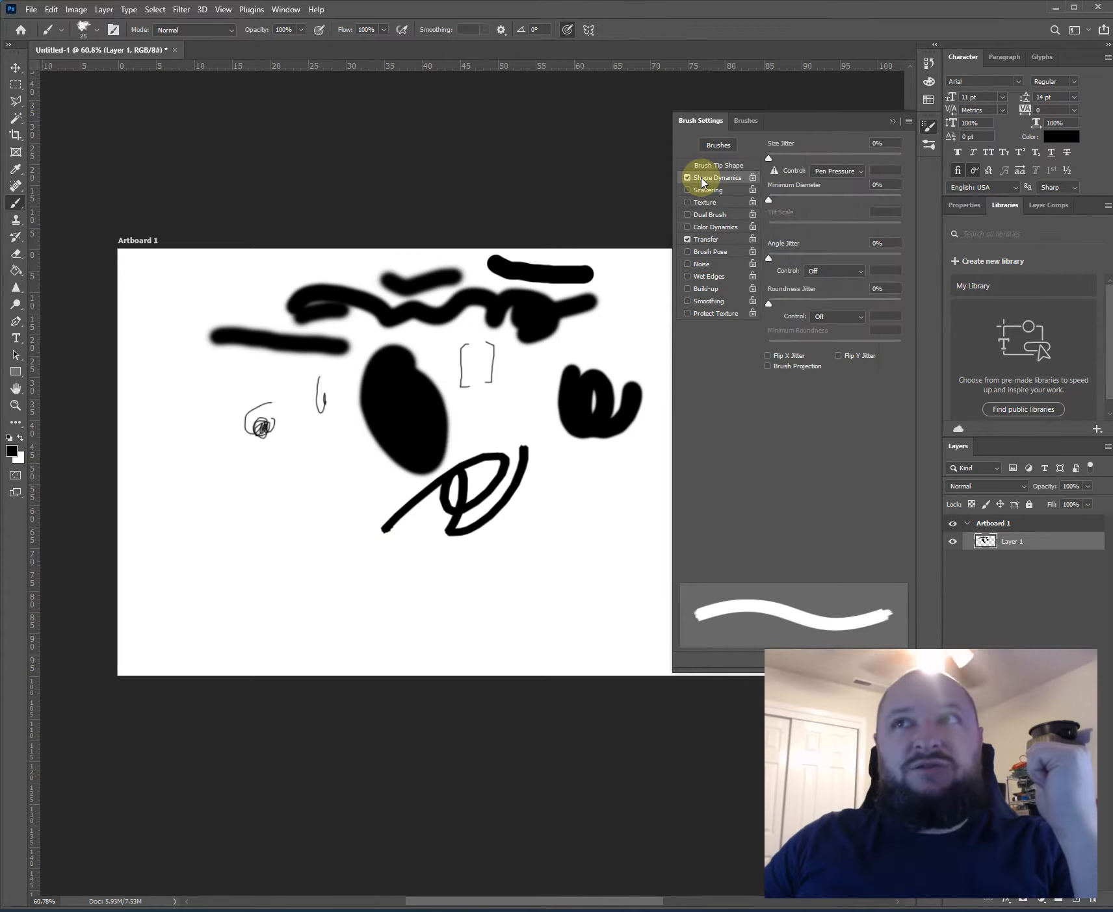
{"action": "left_click_drag", "start_coordinate": [768, 162], "coordinate": [805, 164]}
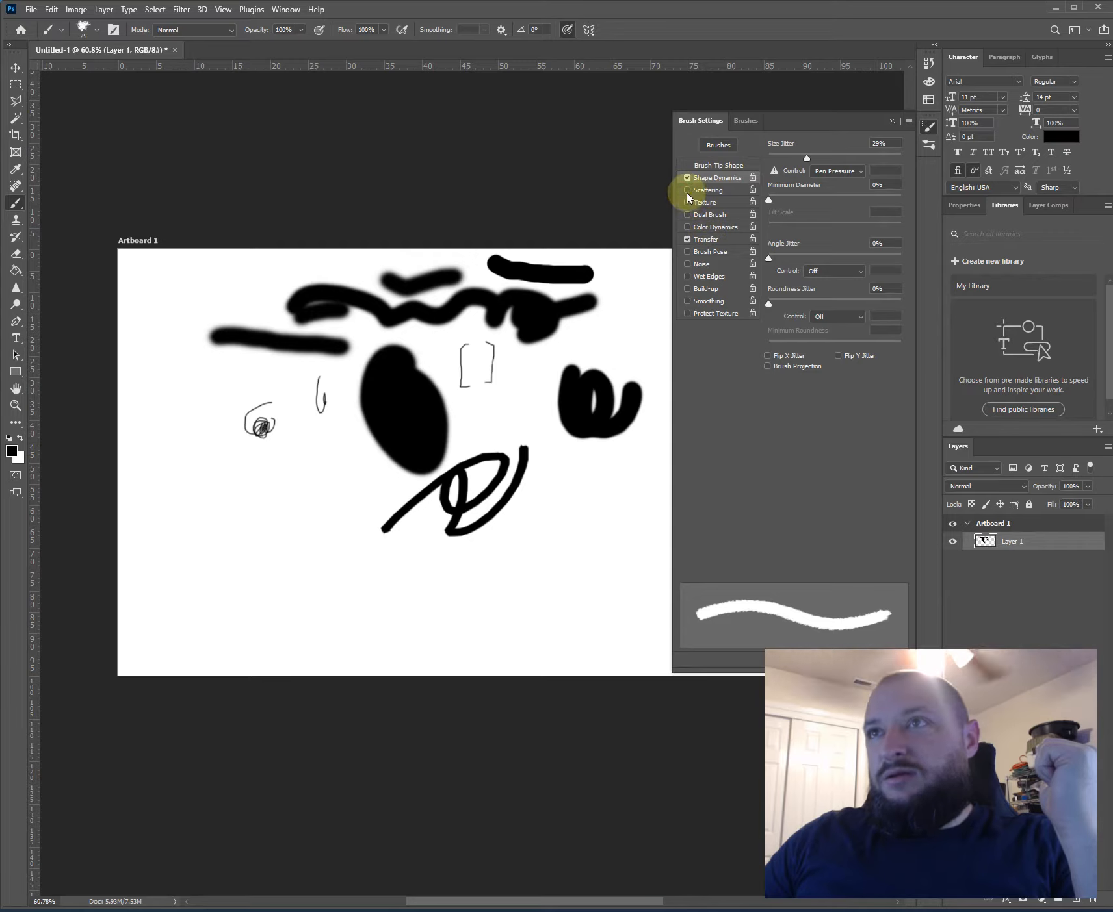
{"action": "left_click", "coordinate": [705, 190]}
{"action": "left_click_drag", "start_coordinate": [768, 155], "coordinate": [801, 157]}
{"action": "left_click", "coordinate": [812, 143]}
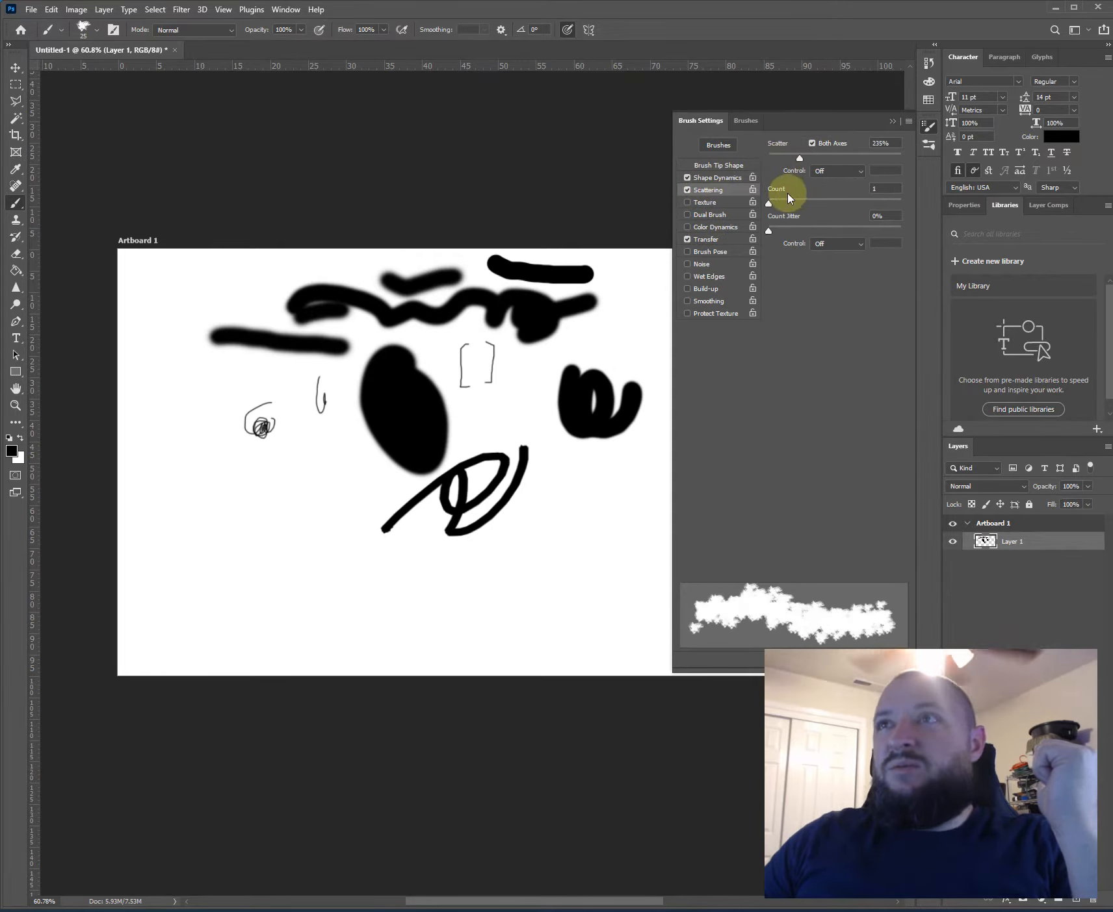
{"action": "mouse_move", "coordinate": [768, 204]}
{"action": "left_mouse_down"}
{"action": "mouse_move", "coordinate": [809, 203]}
{"action": "mouse_move", "coordinate": [773, 203]}
{"action": "mouse_move", "coordinate": [791, 231]}
{"action": "mouse_move", "coordinate": [807, 230]}
{"action": "left_mouse_up"}
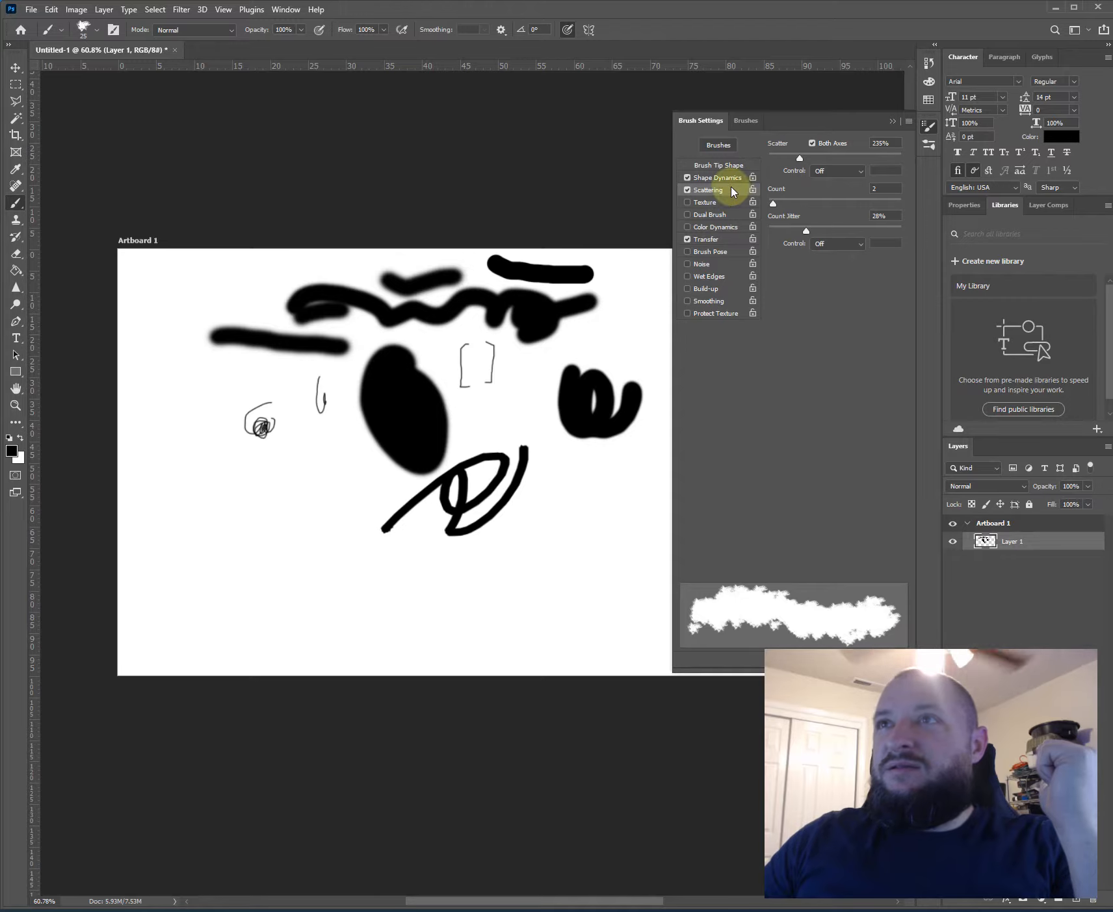
{"action": "left_click_drag", "start_coordinate": [794, 160], "coordinate": [782, 157]}
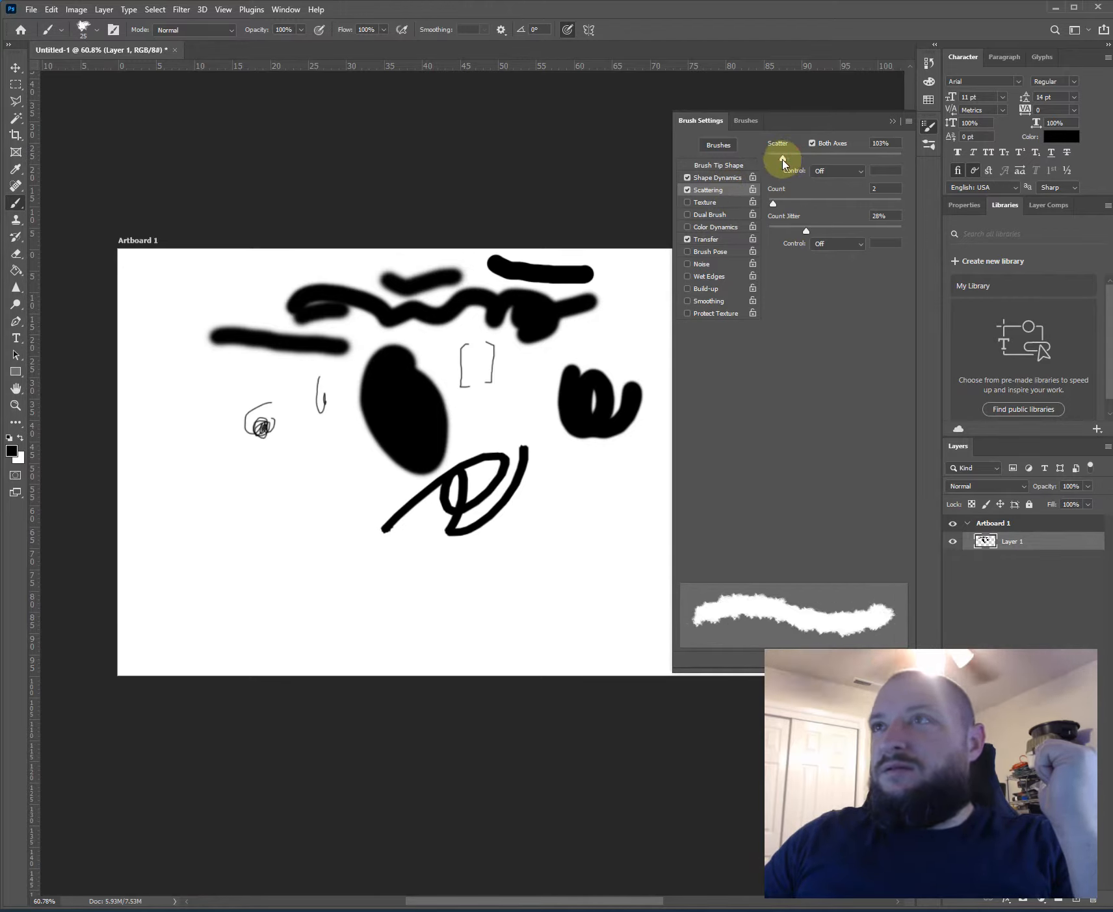
- Paint a rough-edged zigzag in the lower part of the artboard and a short tail on the thick looped stroke
{"action": "left_click", "coordinate": [697, 178]}
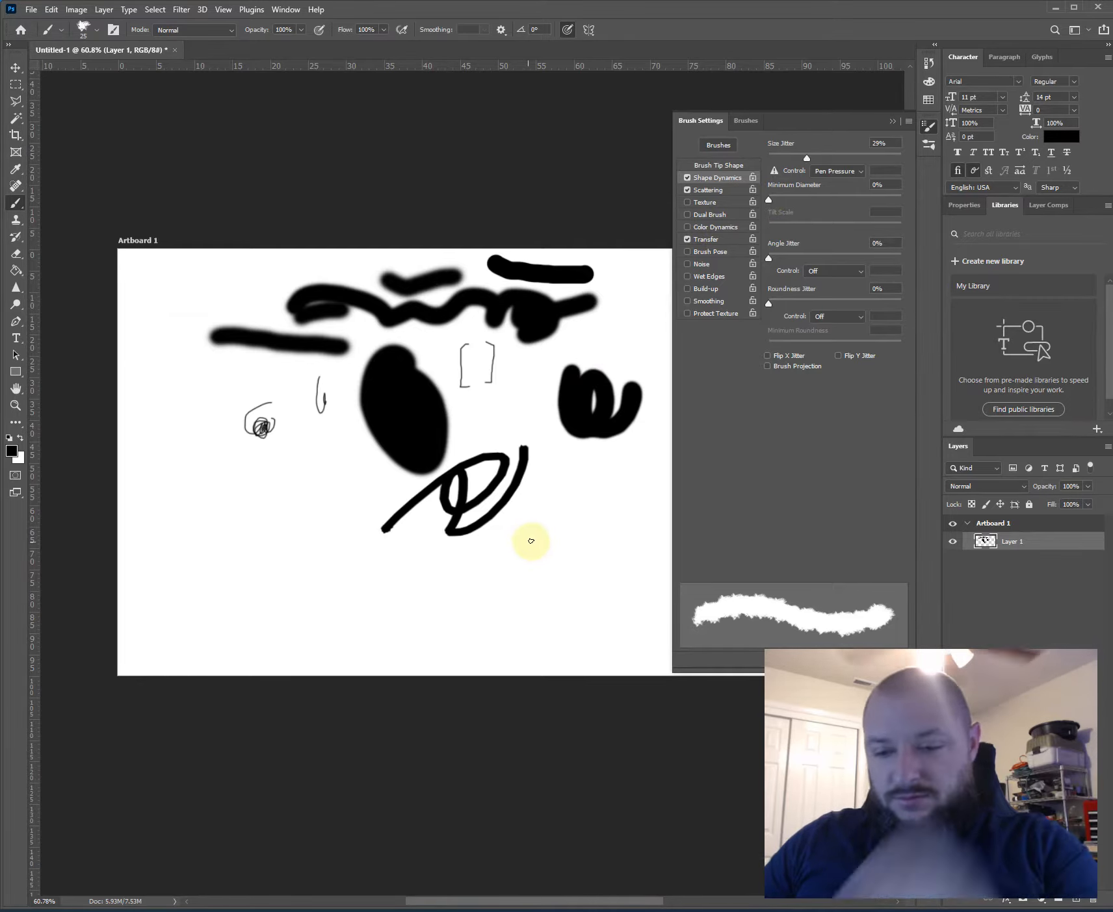
{"action": "mouse_move", "coordinate": [514, 591]}
{"action": "left_mouse_down"}
{"action": "mouse_move", "coordinate": [336, 550]}
{"action": "mouse_move", "coordinate": [357, 523]}
{"action": "mouse_move", "coordinate": [397, 589]}
{"action": "mouse_move", "coordinate": [451, 570]}
{"action": "left_mouse_up"}
{"action": "left_click_drag", "start_coordinate": [603, 463], "coordinate": [622, 402]}
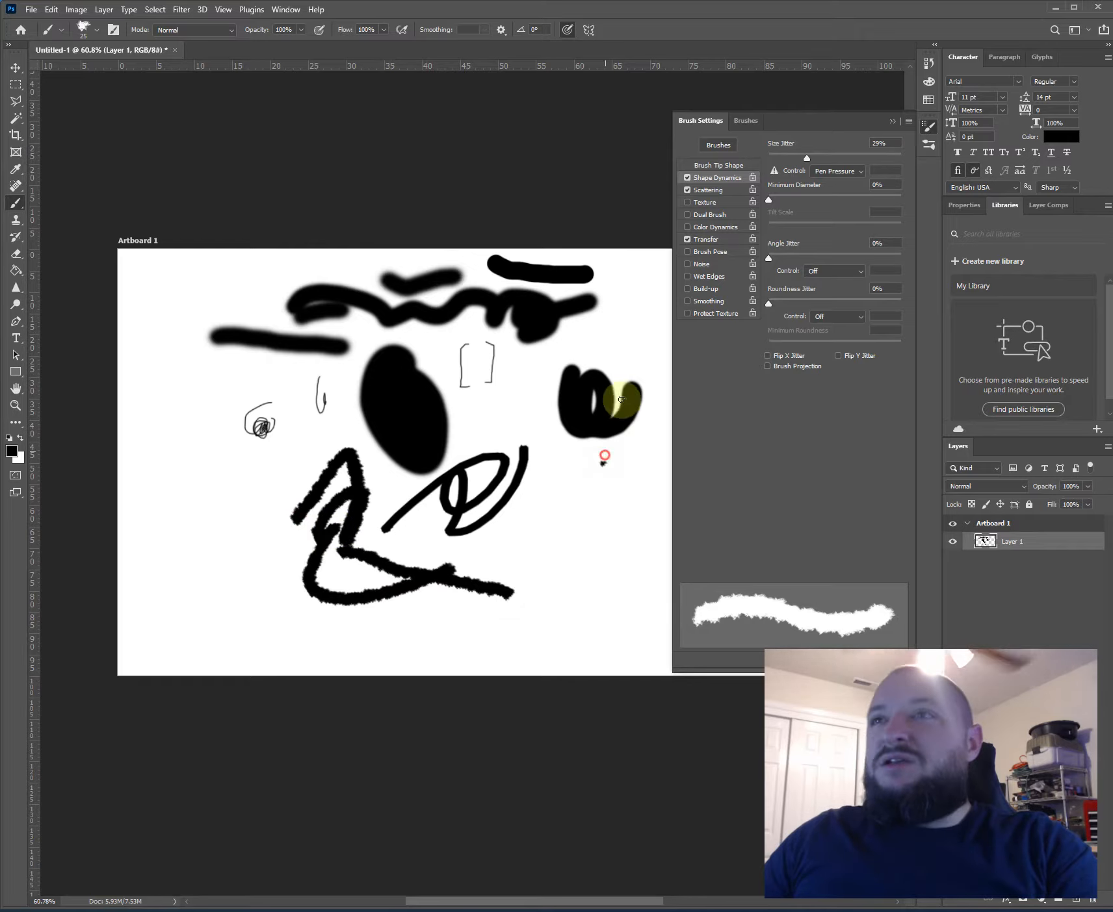
- Widen the scattering, add Color Dynamics with 26% foreground/background, 6% hue, 10% saturation and 9% brightness jitter, and paint an arched scattered stroke
{"action": "left_click", "coordinate": [704, 190]}
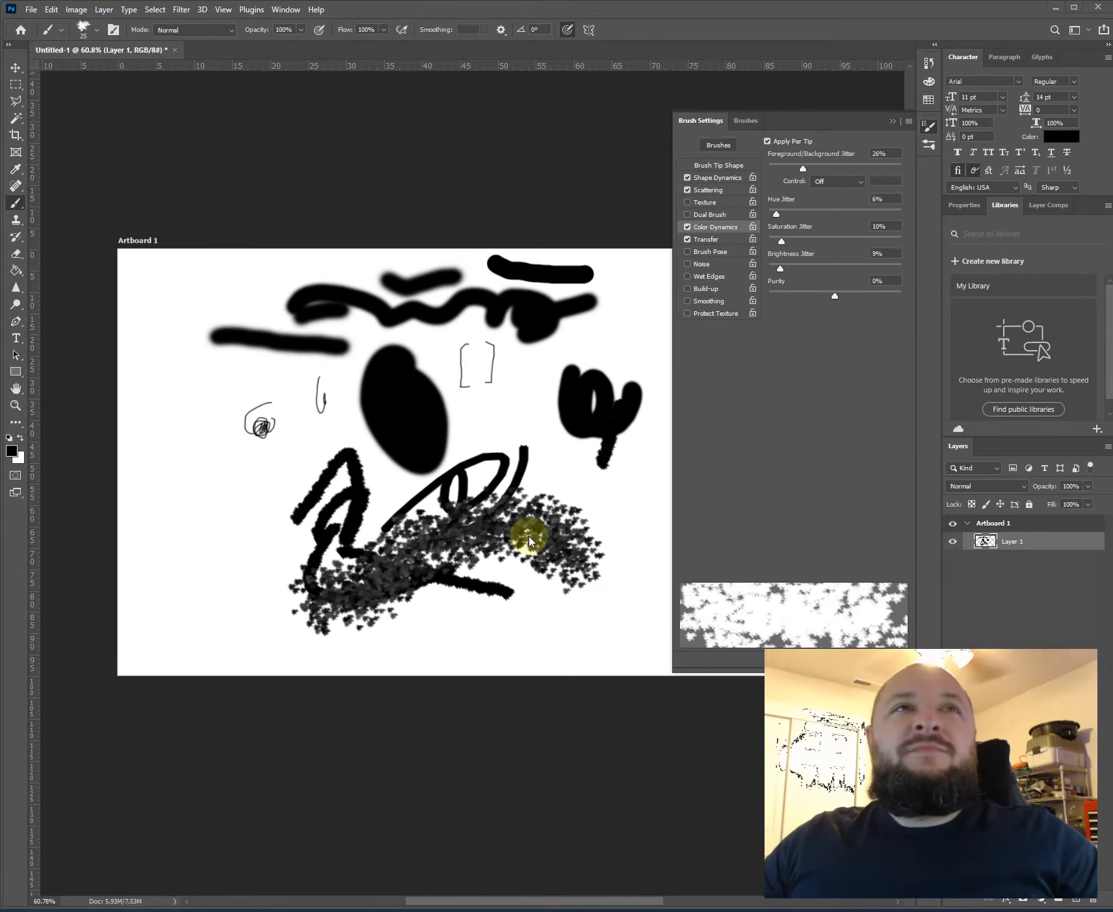
- Raise the brush's size jitter to 95% and paint another scattered stroke below the arched one, near the artboard's lower edge
{"action": "left_click", "coordinate": [715, 178]}
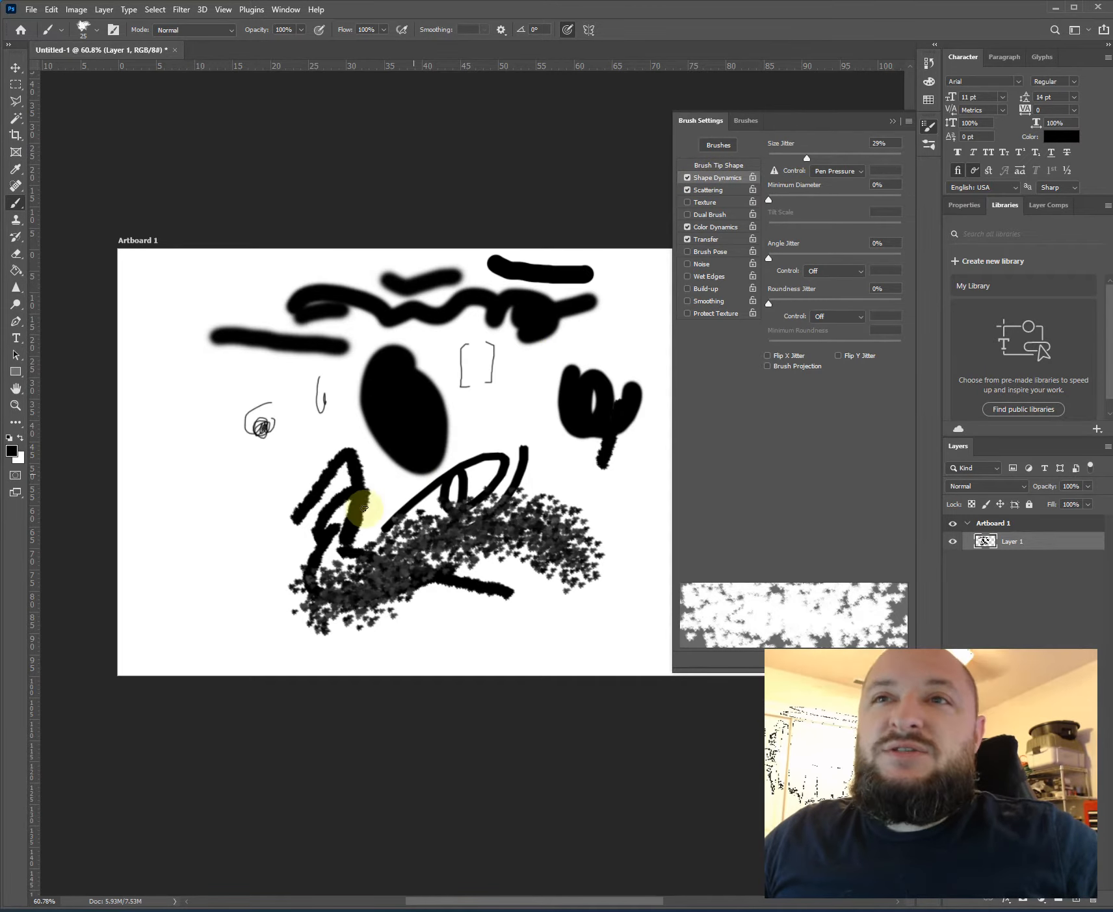
{"action": "scroll", "coordinate": [390, 621], "scroll_direction": "up", "scroll_amount": 5}
{"action": "scroll", "coordinate": [411, 574], "scroll_direction": "up", "scroll_amount": 6}
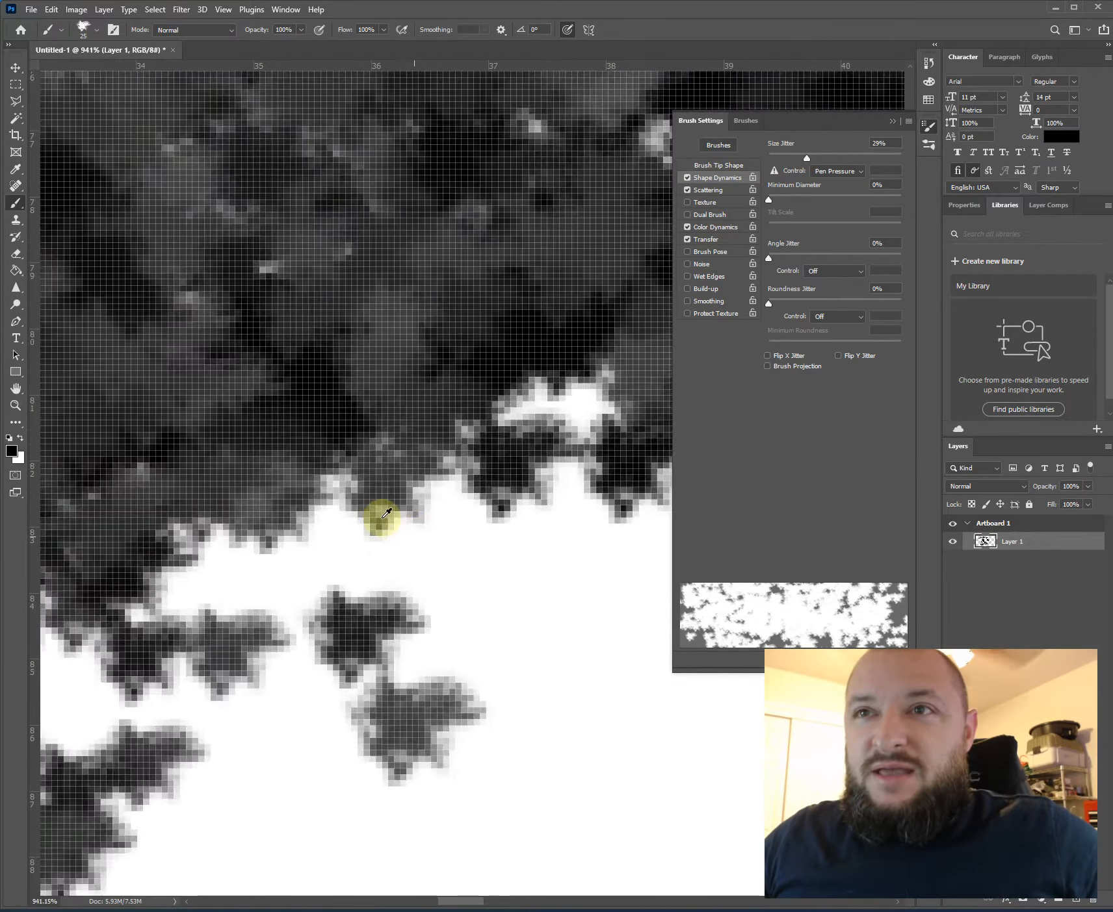
{"action": "scroll", "coordinate": [378, 517], "scroll_direction": "down", "scroll_amount": 5}
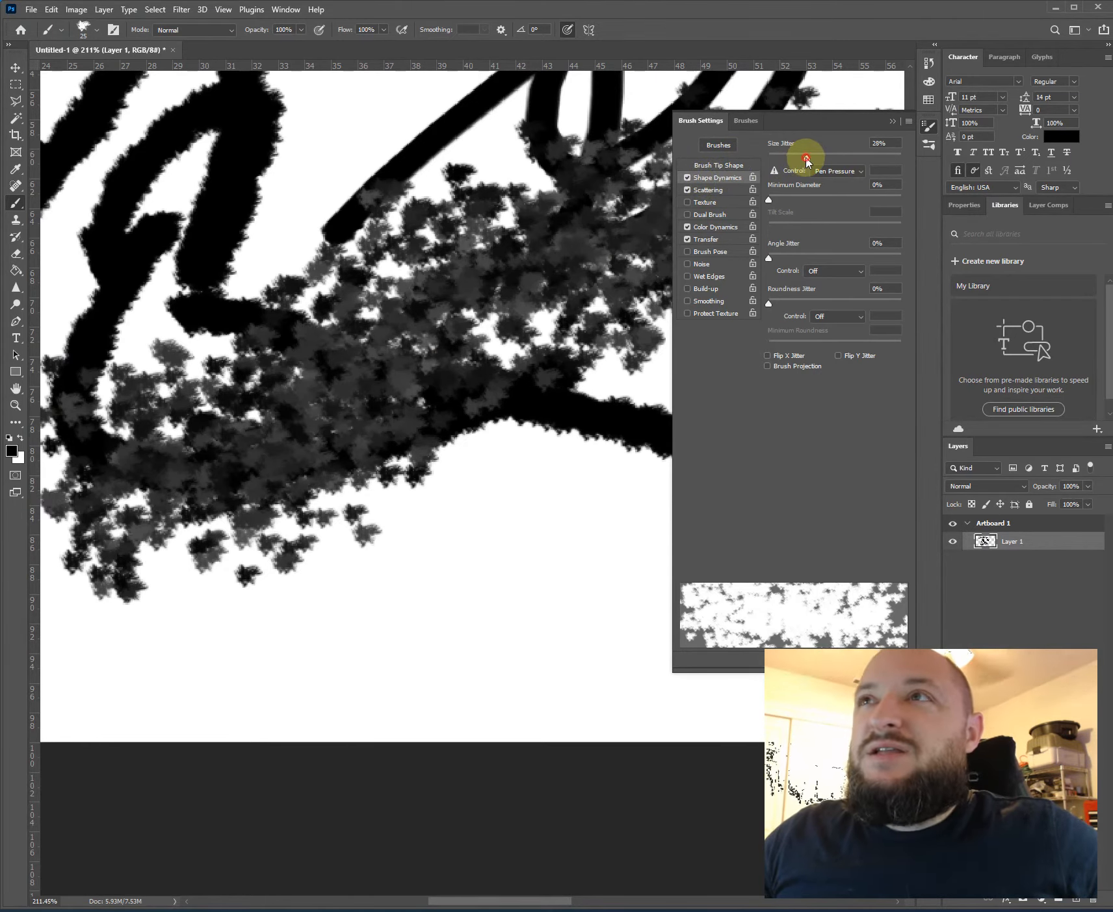
{"action": "left_click_drag", "start_coordinate": [806, 160], "coordinate": [895, 158]}
{"action": "left_click_drag", "start_coordinate": [472, 574], "coordinate": [318, 641]}
{"action": "scroll", "coordinate": [305, 665], "scroll_direction": "up", "scroll_amount": 3}
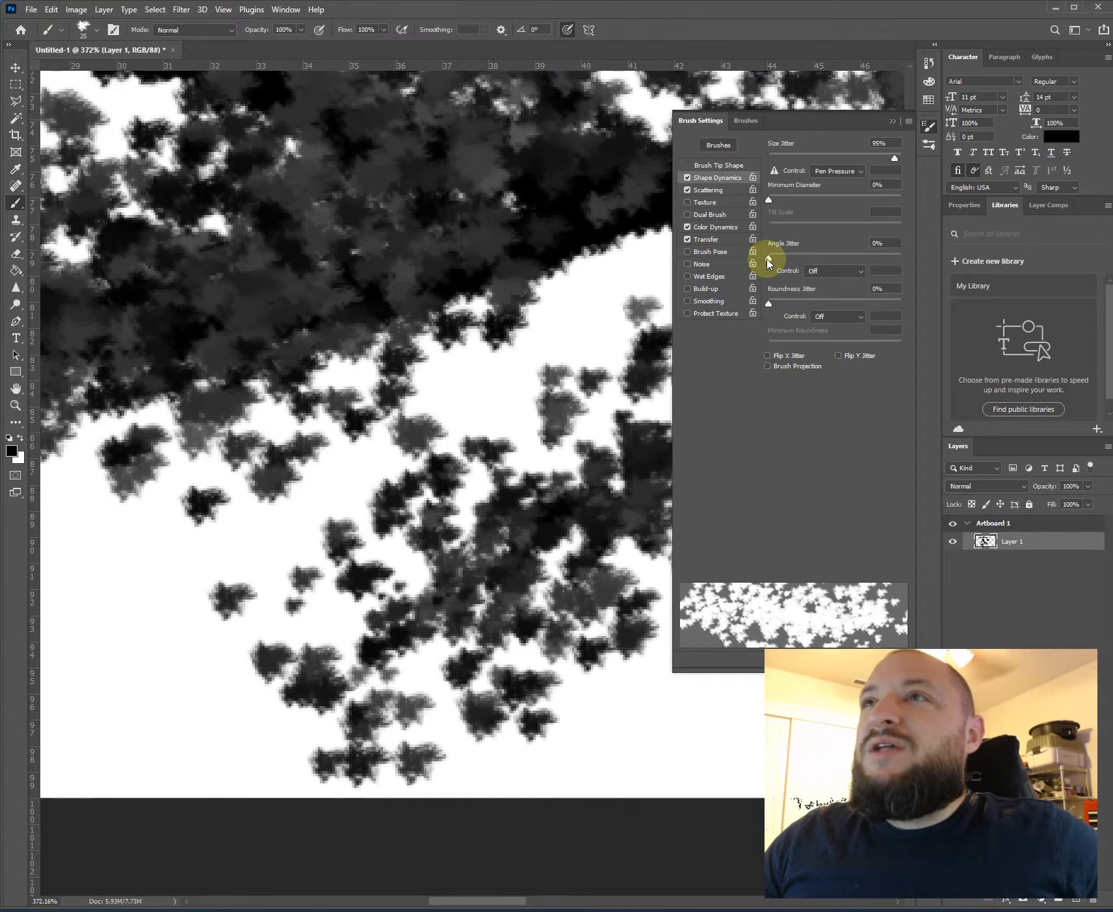
- Set the brush's angle jitter to 44% and paint more scattered strokes near the artboard's lower edge
{"action": "left_click_drag", "start_coordinate": [780, 260], "coordinate": [826, 254]}
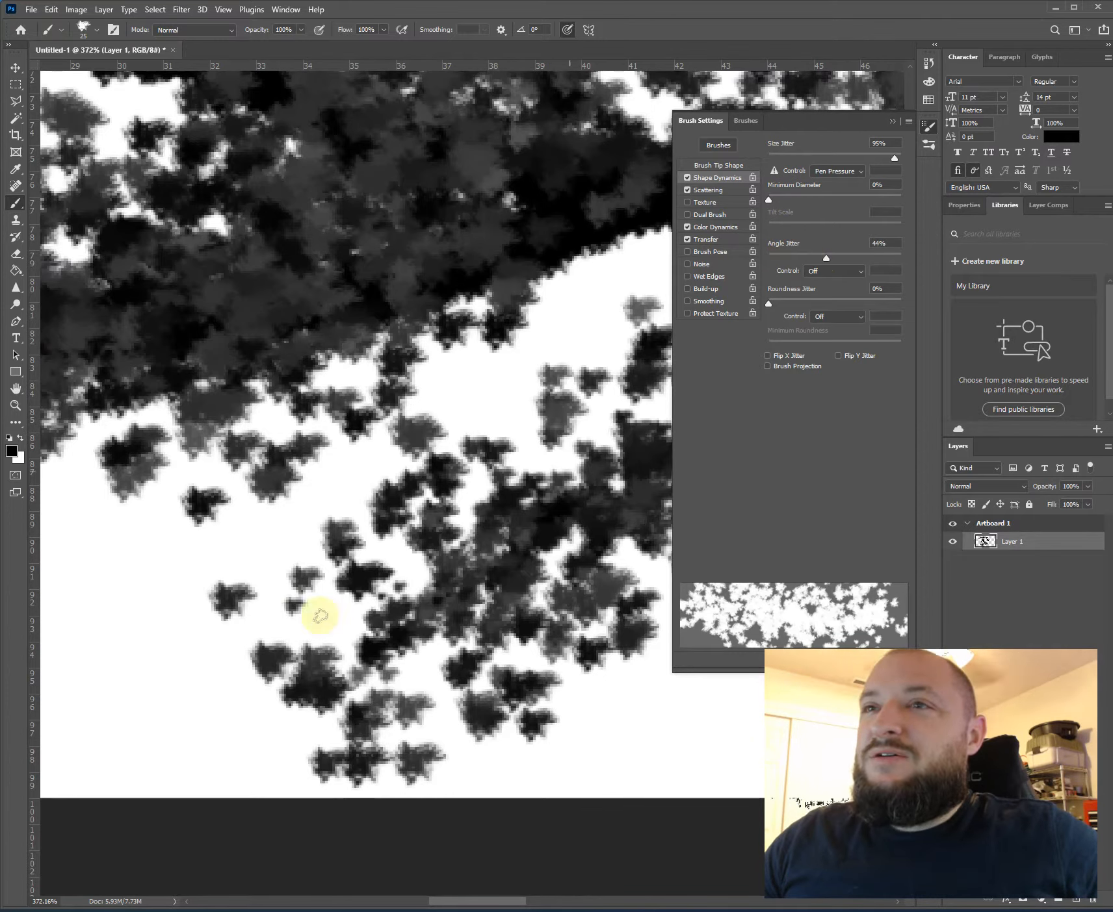
{"action": "mouse_move", "coordinate": [208, 592]}
{"action": "left_mouse_down"}
{"action": "mouse_move", "coordinate": [381, 382]}
{"action": "mouse_move", "coordinate": [481, 373]}
{"action": "left_mouse_up"}
{"action": "mouse_move", "coordinate": [590, 544]}
{"action": "left_mouse_down"}
{"action": "mouse_move", "coordinate": [514, 484]}
{"action": "mouse_move", "coordinate": [159, 444]}
{"action": "left_mouse_up"}
{"action": "left_click_drag", "start_coordinate": [558, 375], "coordinate": [435, 345]}
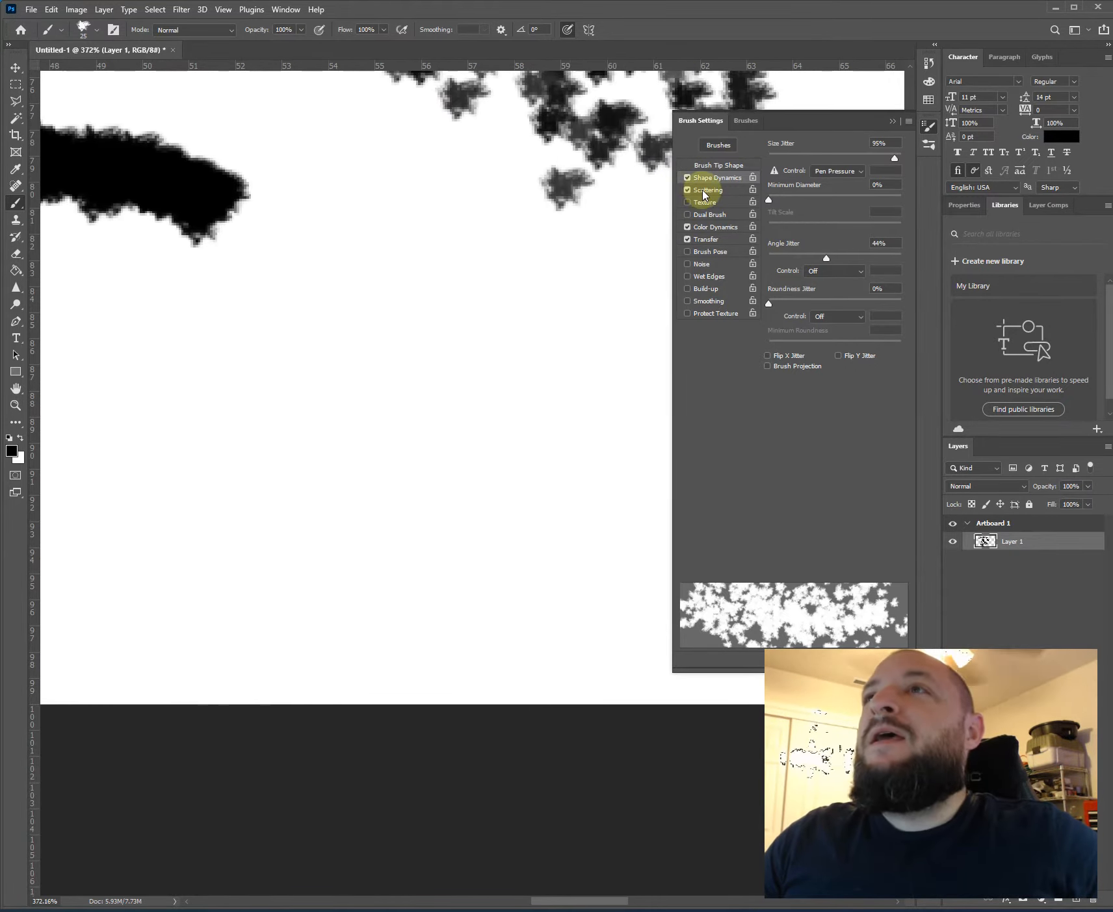
- Bring up the Scattering options and paint a widely scattered patch in the blank area below the thick black stroke
{"action": "left_click", "coordinate": [704, 190]}
{"action": "scroll", "coordinate": [625, 390], "scroll_direction": "down", "scroll_amount": 2}
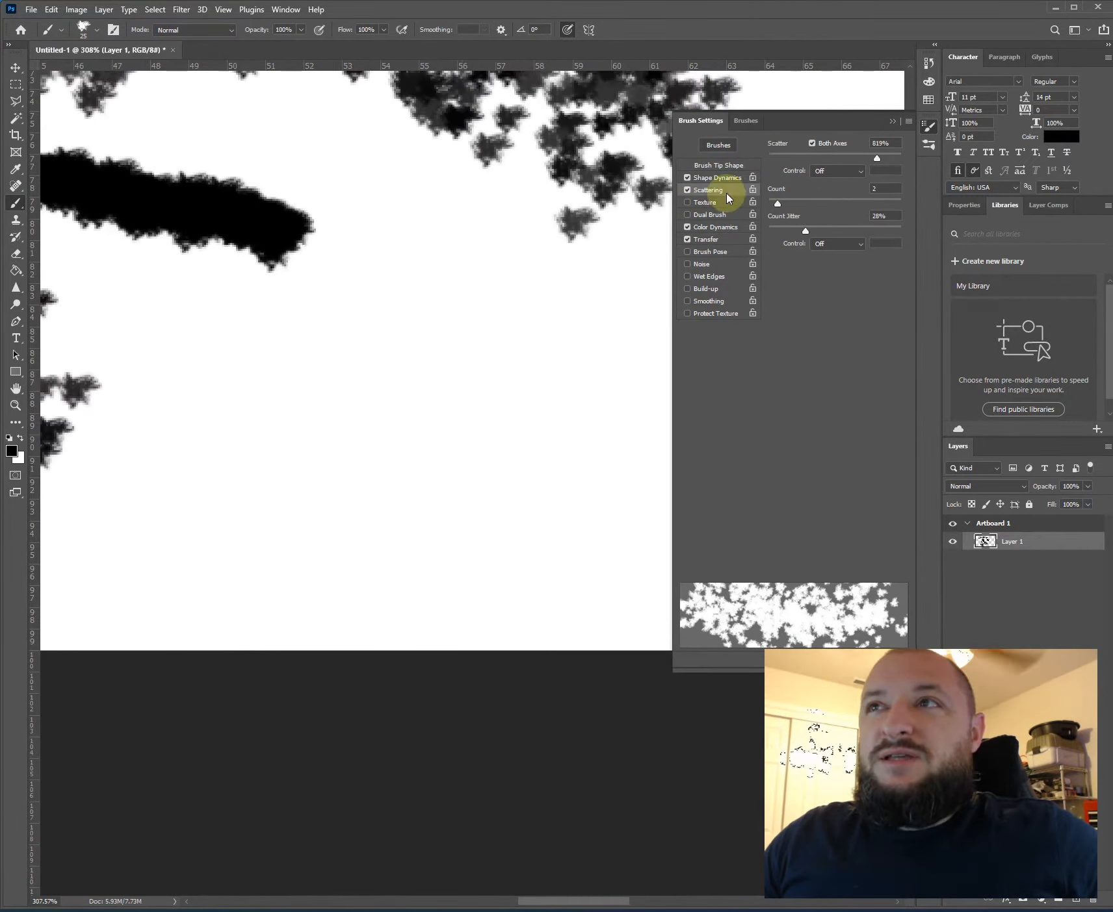
{"action": "left_click_drag", "start_coordinate": [307, 339], "coordinate": [620, 402]}
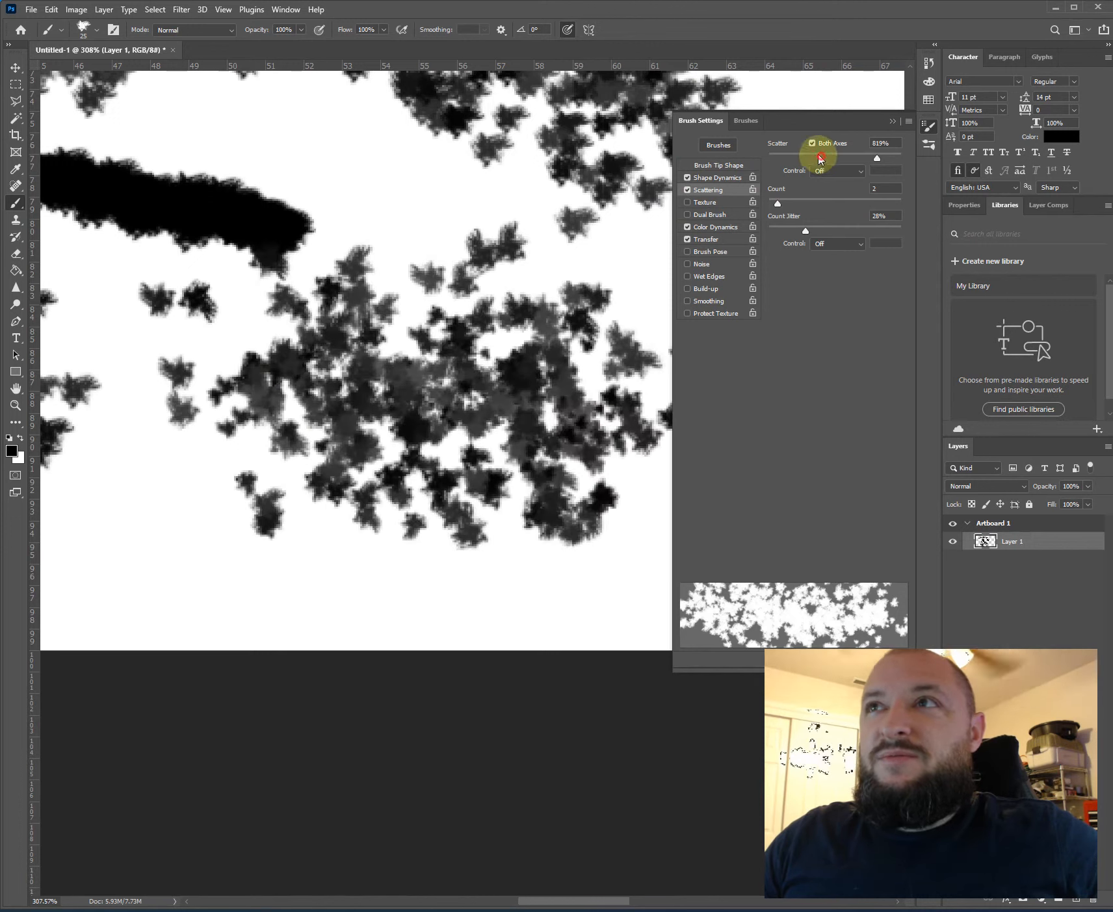
- Cut the scatter to minimum and paint a short horizontal stroke, then set scatter to 240% and paint a longer stroke across it
{"action": "left_click_drag", "start_coordinate": [820, 159], "coordinate": [737, 162]}
{"action": "left_click_drag", "start_coordinate": [437, 214], "coordinate": [572, 215]}
{"action": "left_click", "coordinate": [788, 158]}
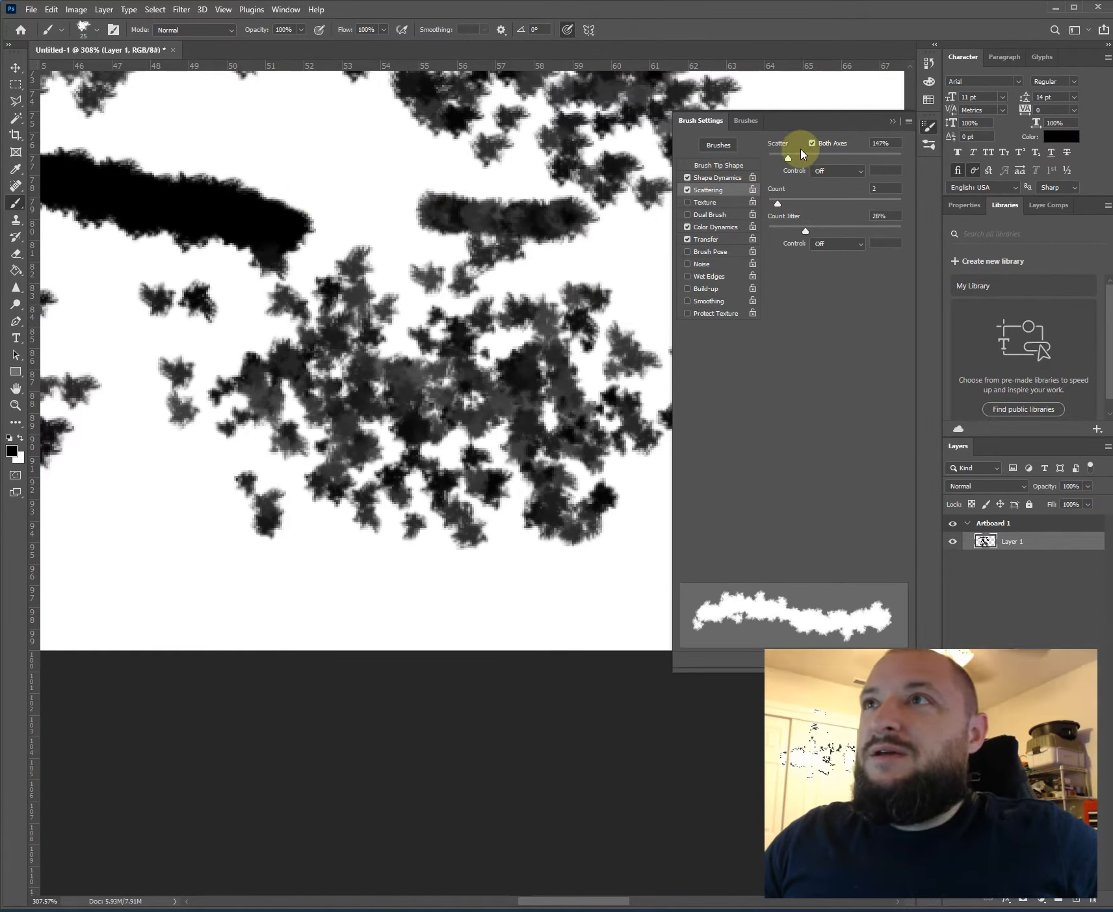
{"action": "mouse_move", "coordinate": [315, 226]}
{"action": "left_mouse_down"}
{"action": "mouse_move", "coordinate": [538, 241]}
{"action": "mouse_move", "coordinate": [680, 230]}
{"action": "left_mouse_up"}
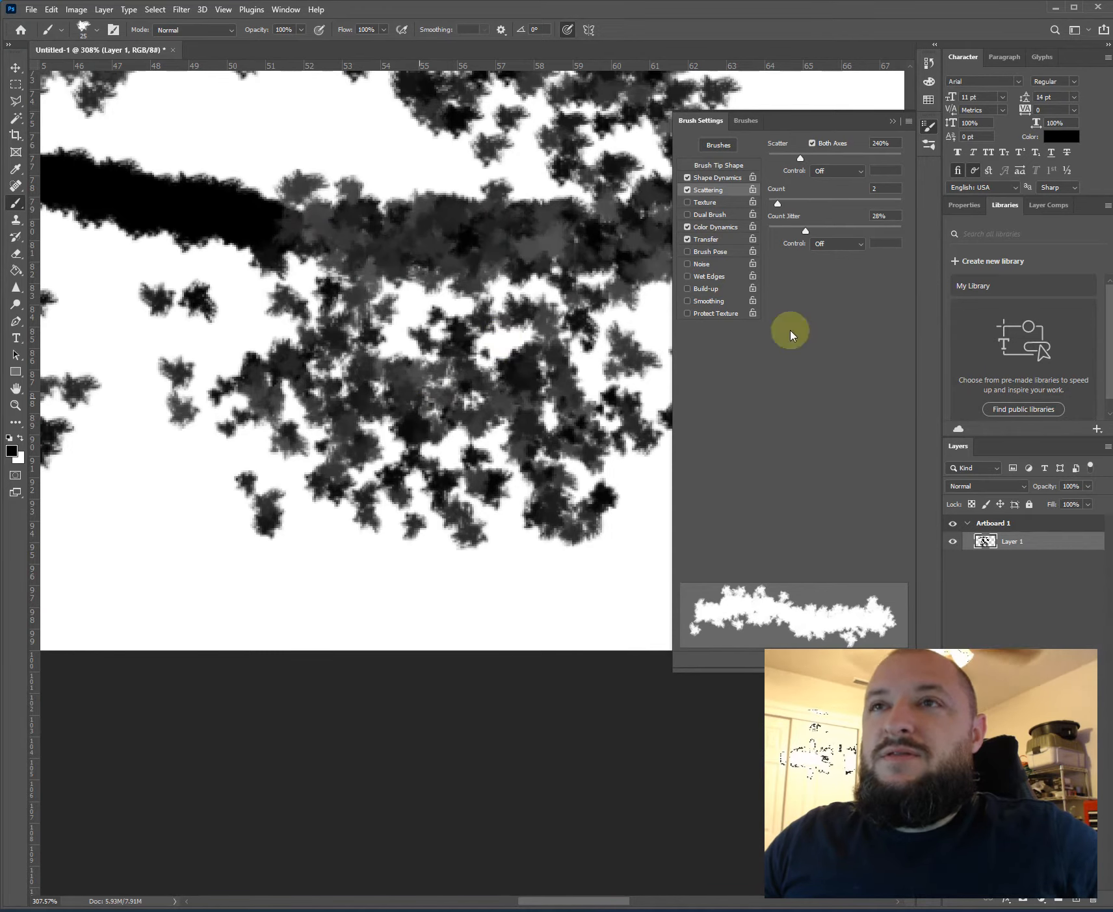
- Raise the scattering count to 6 and paint a dense dark mass over the scattered patch
{"action": "mouse_move", "coordinate": [810, 204]}
{"action": "left_mouse_down"}
{"action": "mouse_move", "coordinate": [777, 206]}
{"action": "mouse_move", "coordinate": [812, 206]}
{"action": "left_mouse_up"}
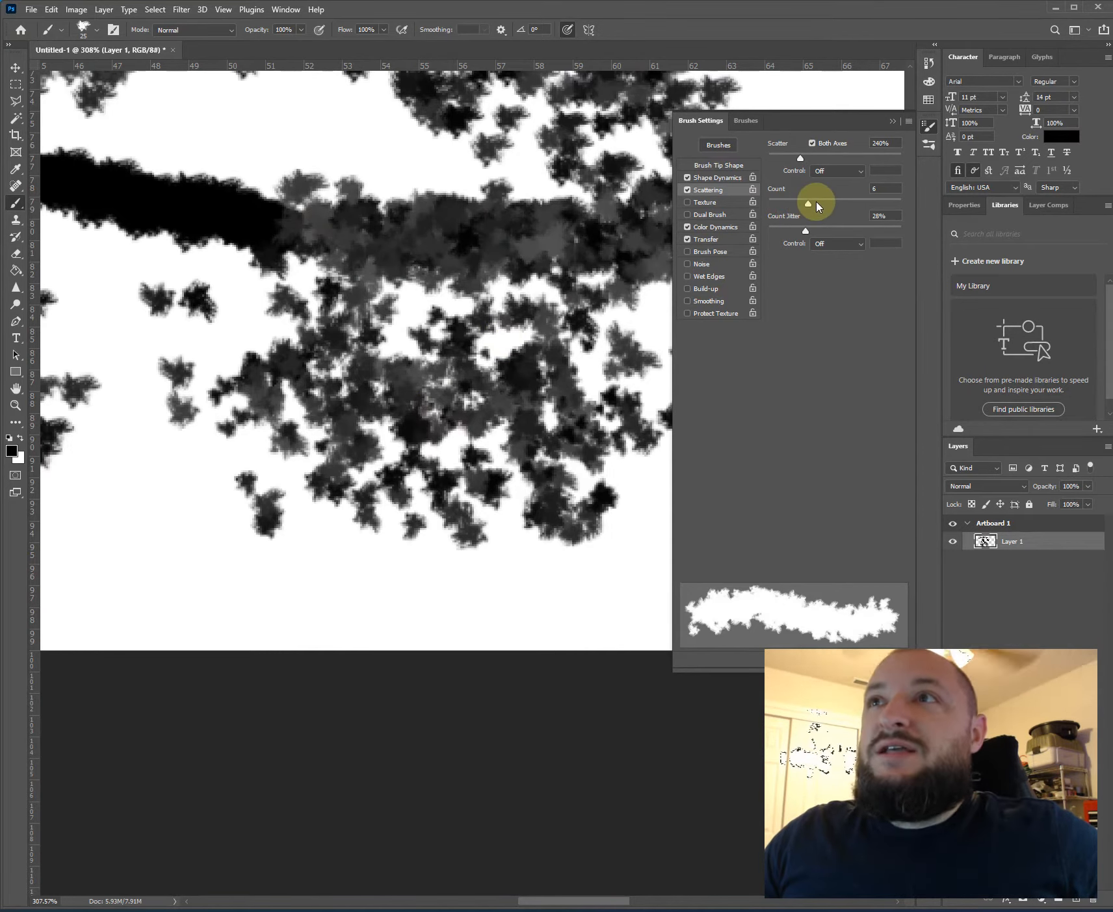
{"action": "mouse_move", "coordinate": [484, 385]}
{"action": "left_mouse_down"}
{"action": "mouse_move", "coordinate": [223, 570]}
{"action": "mouse_move", "coordinate": [181, 485]}
{"action": "mouse_move", "coordinate": [434, 301]}
{"action": "mouse_move", "coordinate": [334, 259]}
{"action": "mouse_move", "coordinate": [325, 651]}
{"action": "mouse_move", "coordinate": [169, 598]}
{"action": "mouse_move", "coordinate": [468, 191]}
{"action": "left_mouse_up"}
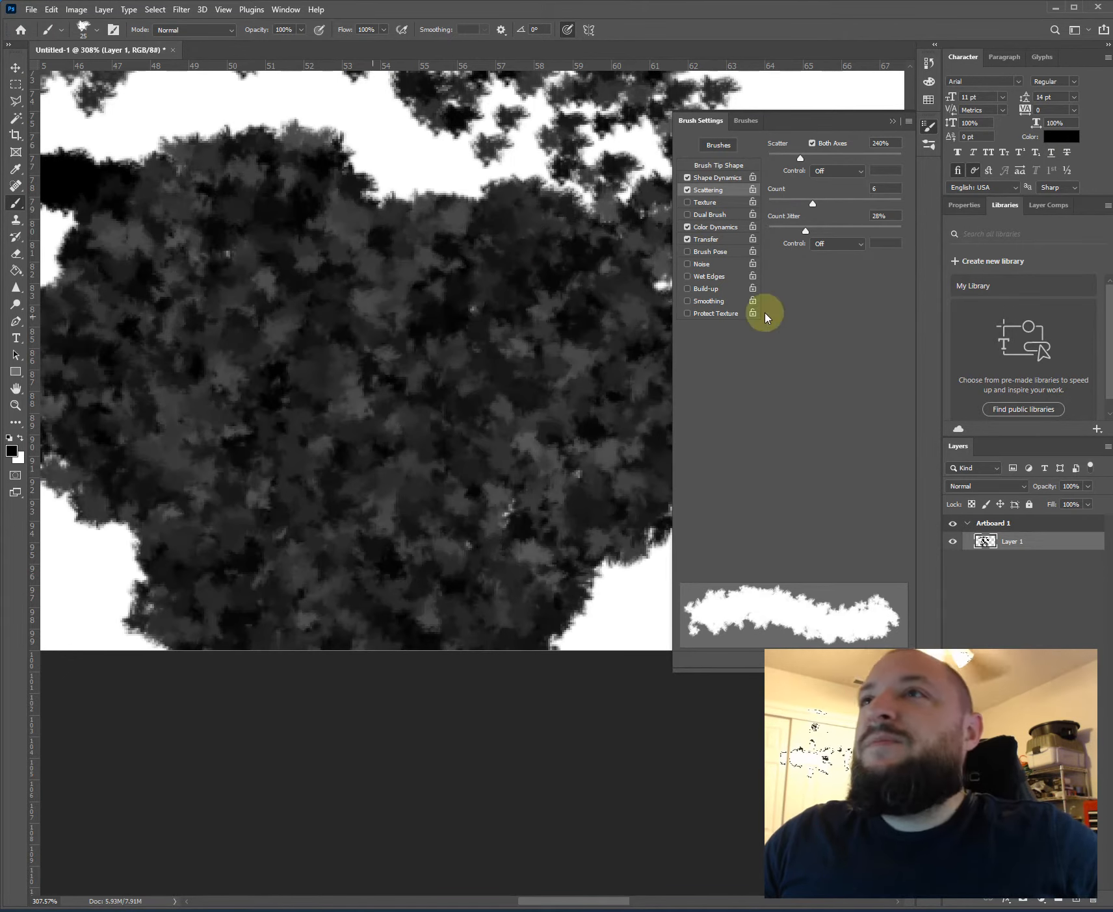
{"action": "left_click", "coordinate": [687, 190]}
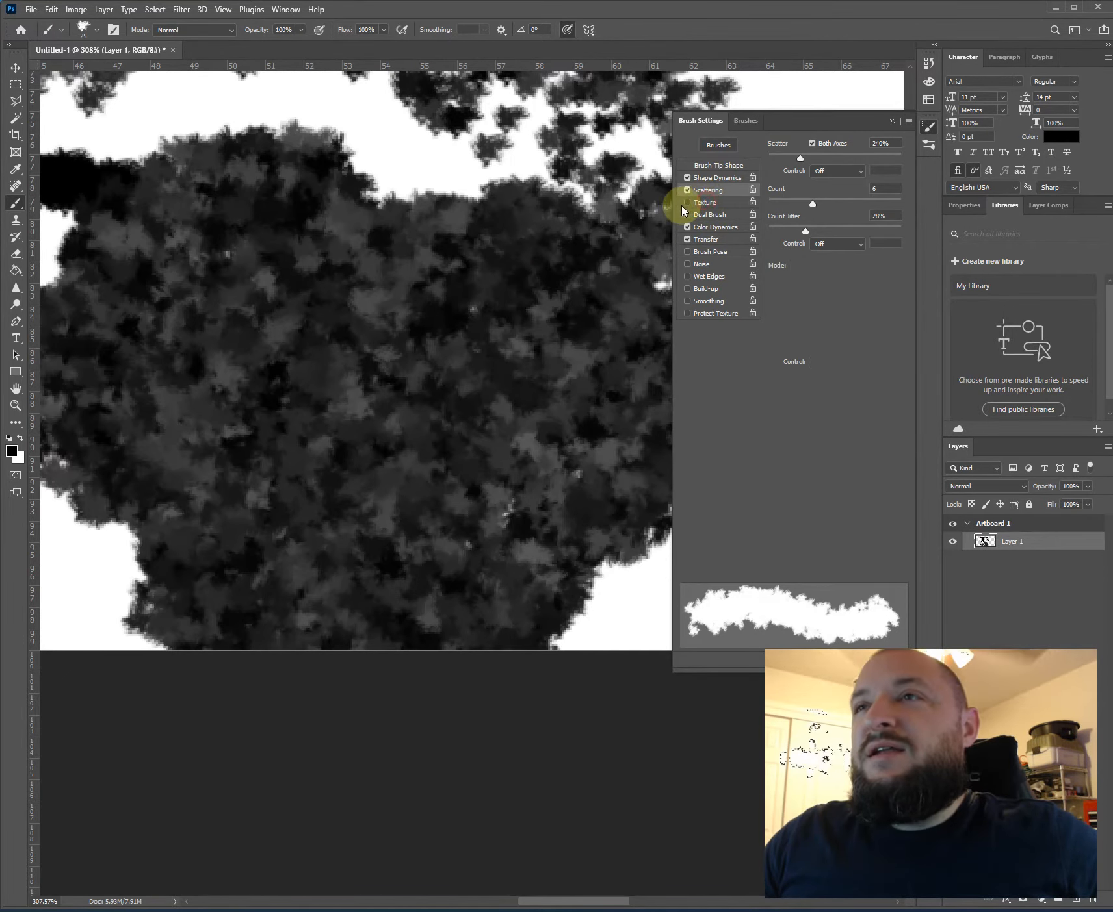
- Enable Texture for the brush and paint over the dark mass with the textured tip
{"action": "left_click", "coordinate": [705, 202]}
{"action": "left_click", "coordinate": [542, 292]}
{"action": "mouse_move", "coordinate": [406, 397]}
{"action": "left_mouse_down"}
{"action": "mouse_move", "coordinate": [521, 281]}
{"action": "mouse_move", "coordinate": [323, 424]}
{"action": "mouse_move", "coordinate": [437, 544]}
{"action": "mouse_move", "coordinate": [357, 557]}
{"action": "mouse_move", "coordinate": [423, 458]}
{"action": "mouse_move", "coordinate": [288, 293]}
{"action": "mouse_move", "coordinate": [503, 497]}
{"action": "left_mouse_up"}
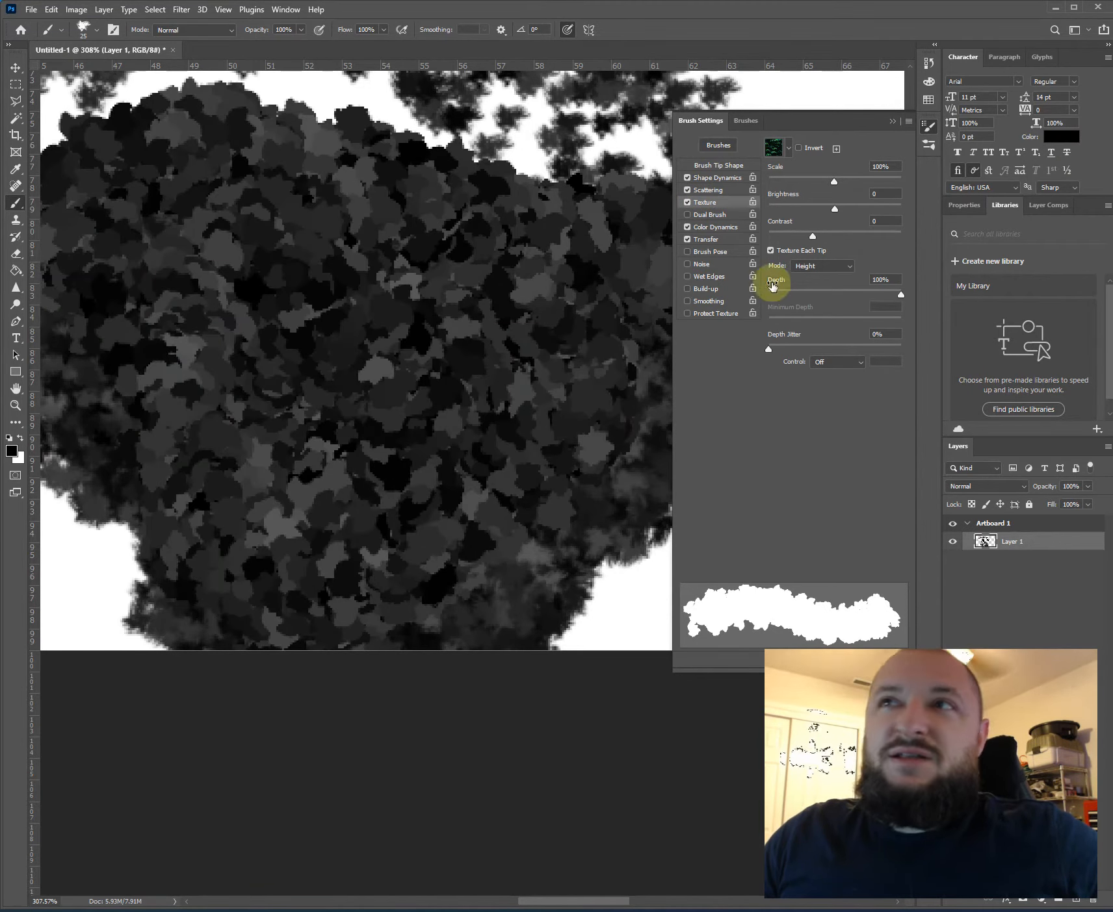
- Turn Texture off, try Dual Brush and disable it again, and return to the Color Dynamics options
{"action": "left_click", "coordinate": [688, 203]}
{"action": "left_click", "coordinate": [685, 217]}
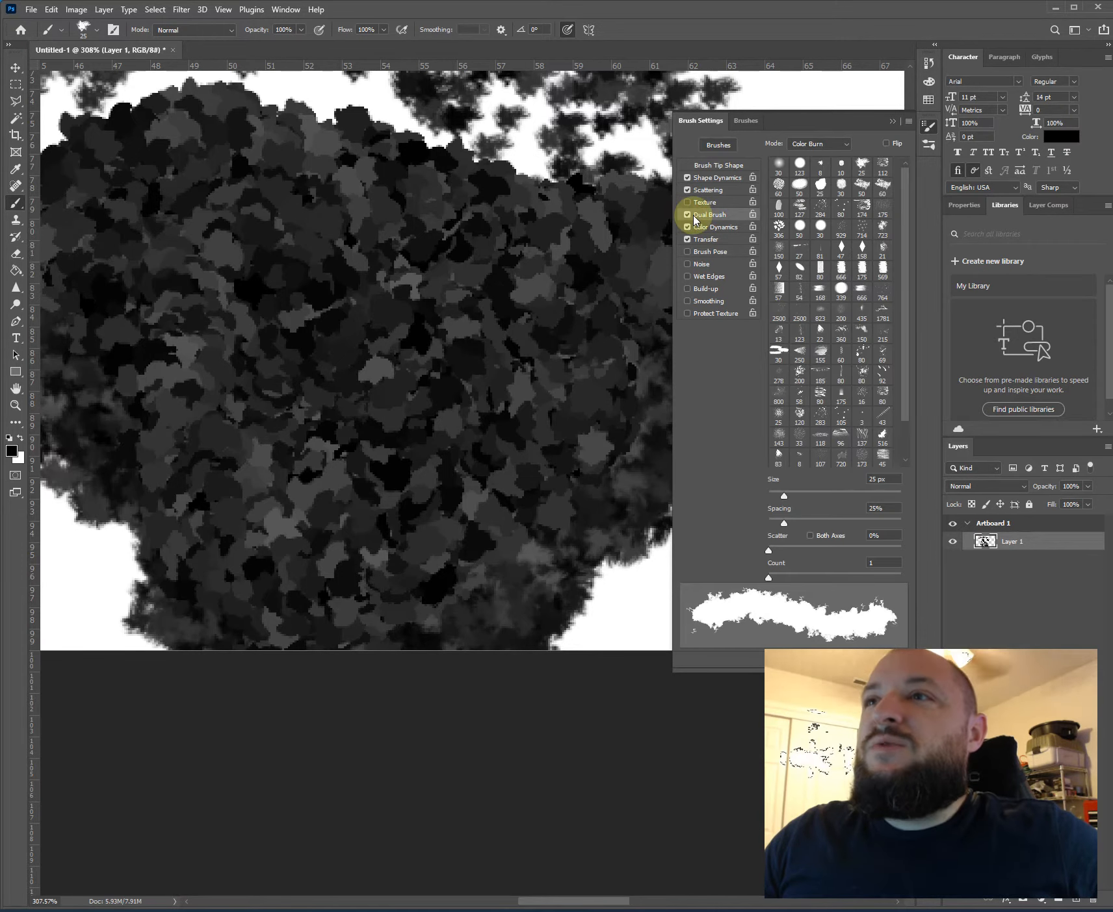
{"action": "left_click", "coordinate": [688, 215]}
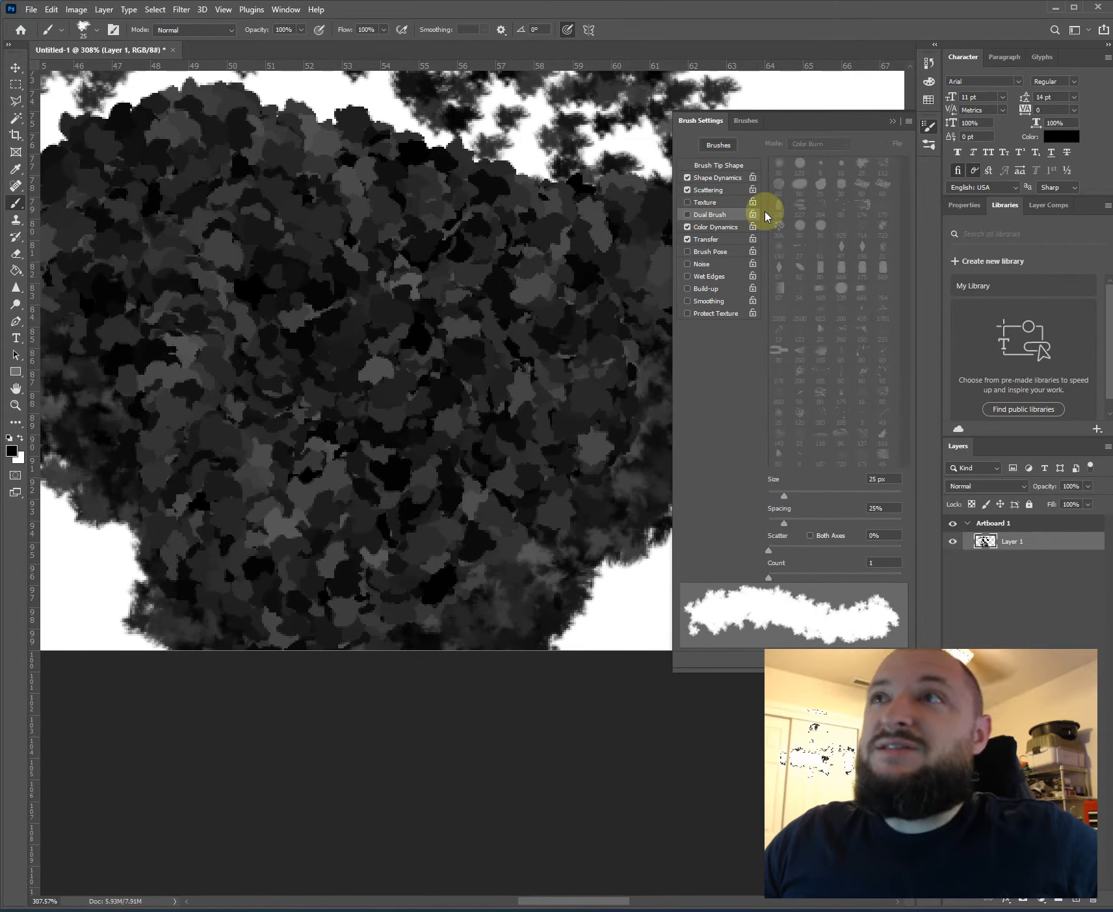
{"action": "left_click", "coordinate": [711, 229]}
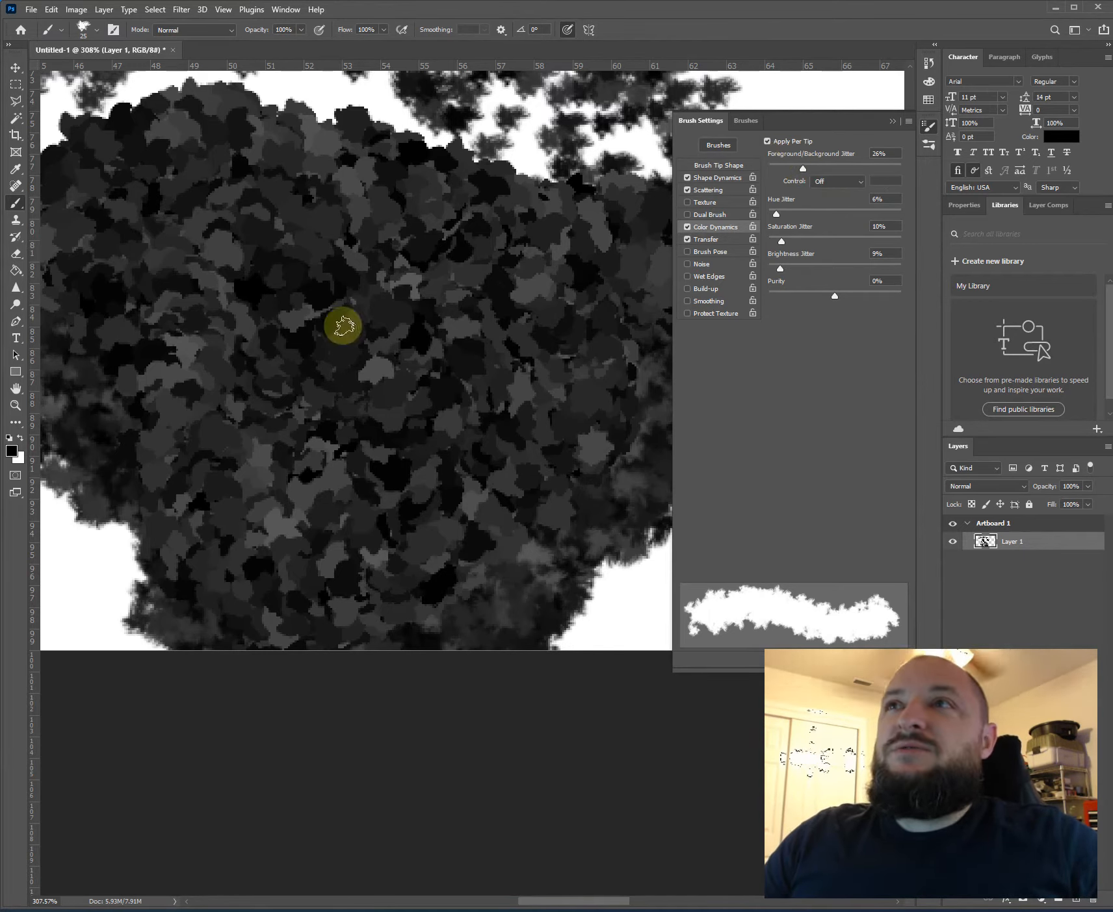
- Set the foreground color to bright blue 233dff and return to the Brush tool
{"action": "key", "text": "i"}
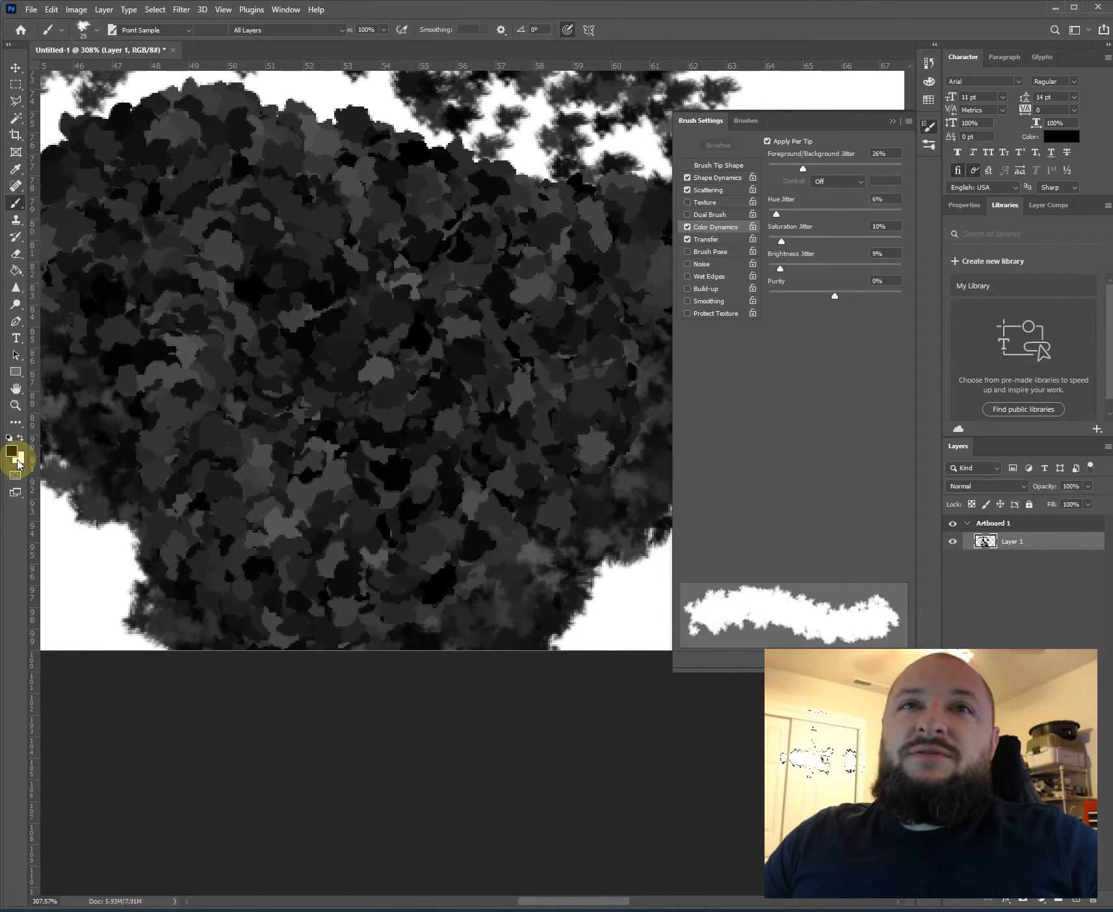
{"action": "key", "text": "b"}
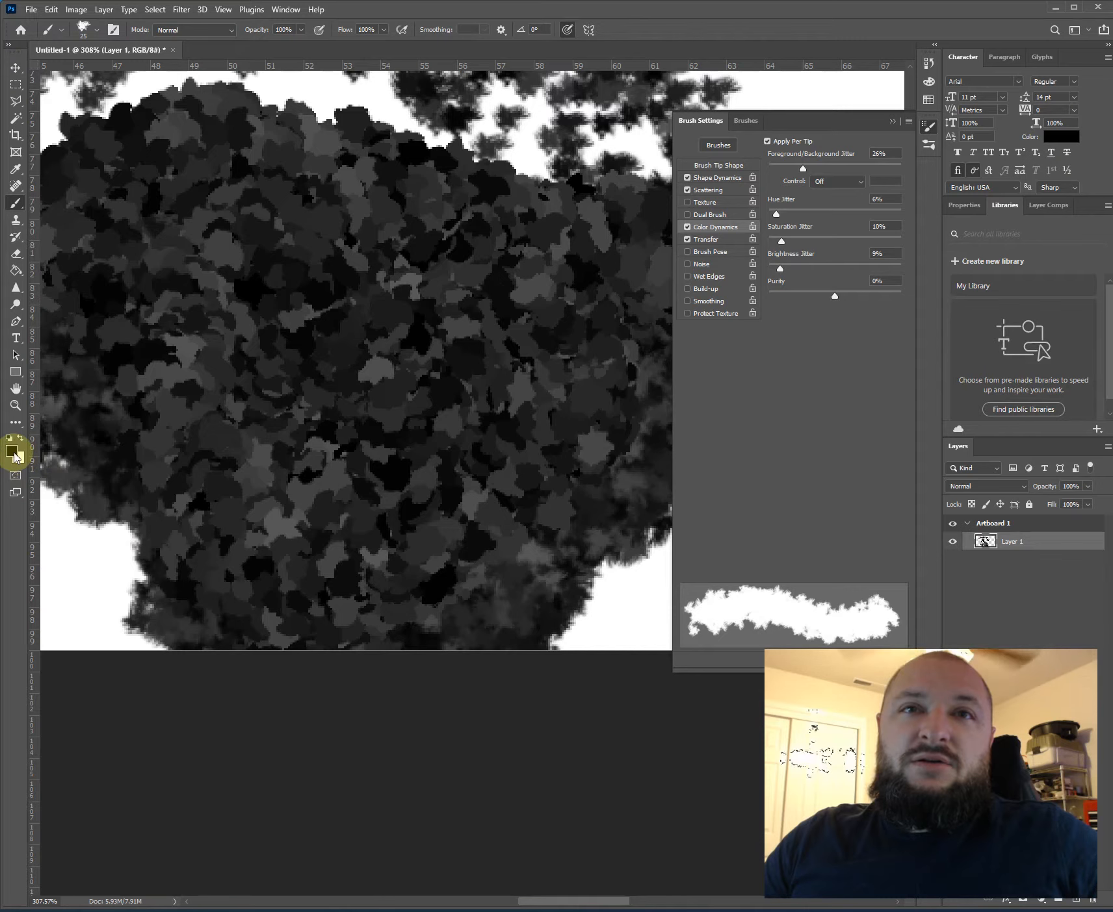
{"action": "key", "text": "i"}
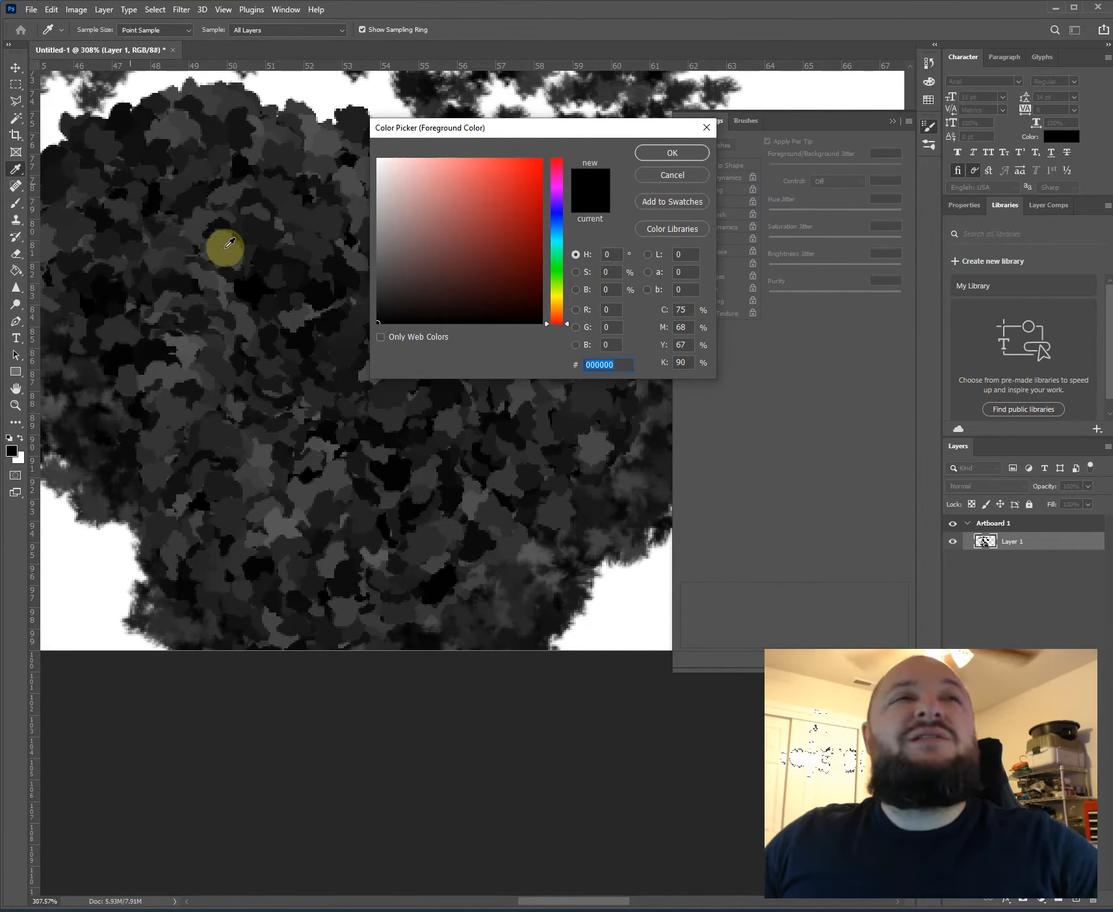
{"action": "left_click", "coordinate": [551, 219]}
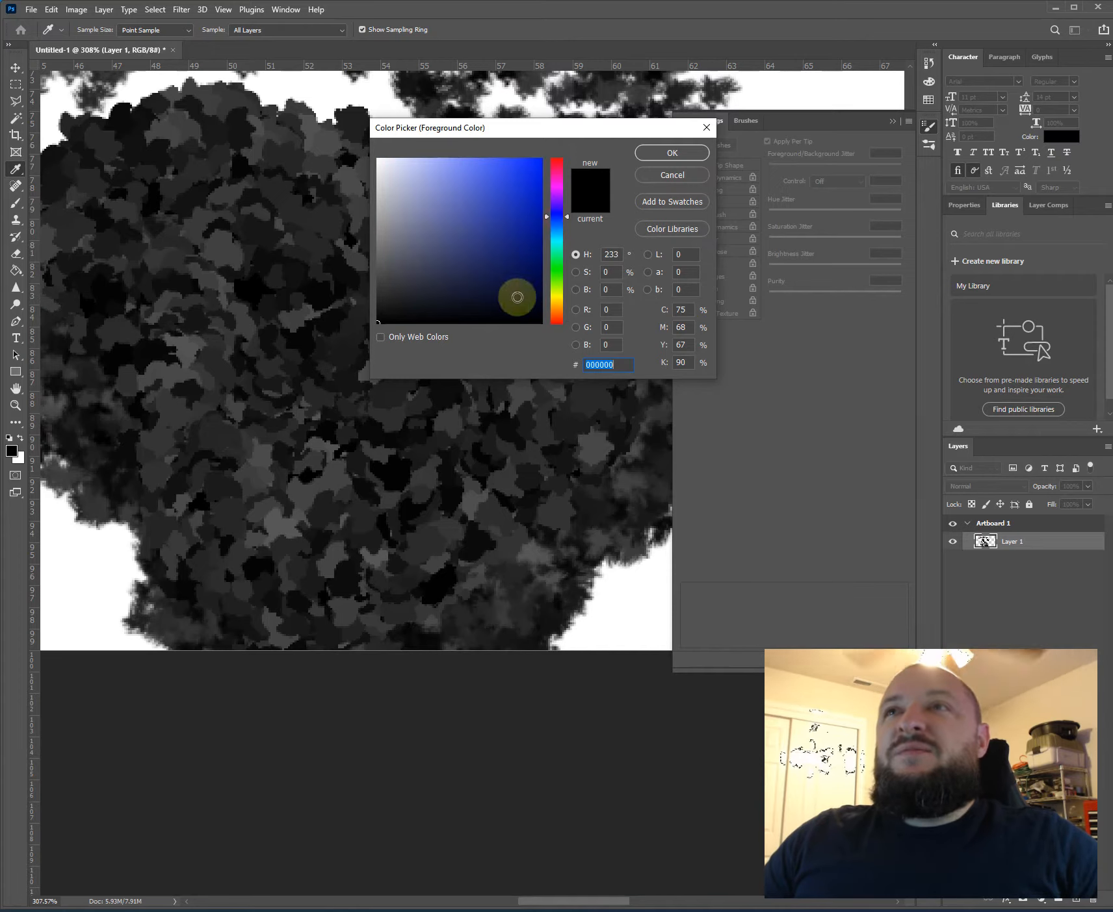
{"action": "left_click", "coordinate": [519, 159]}
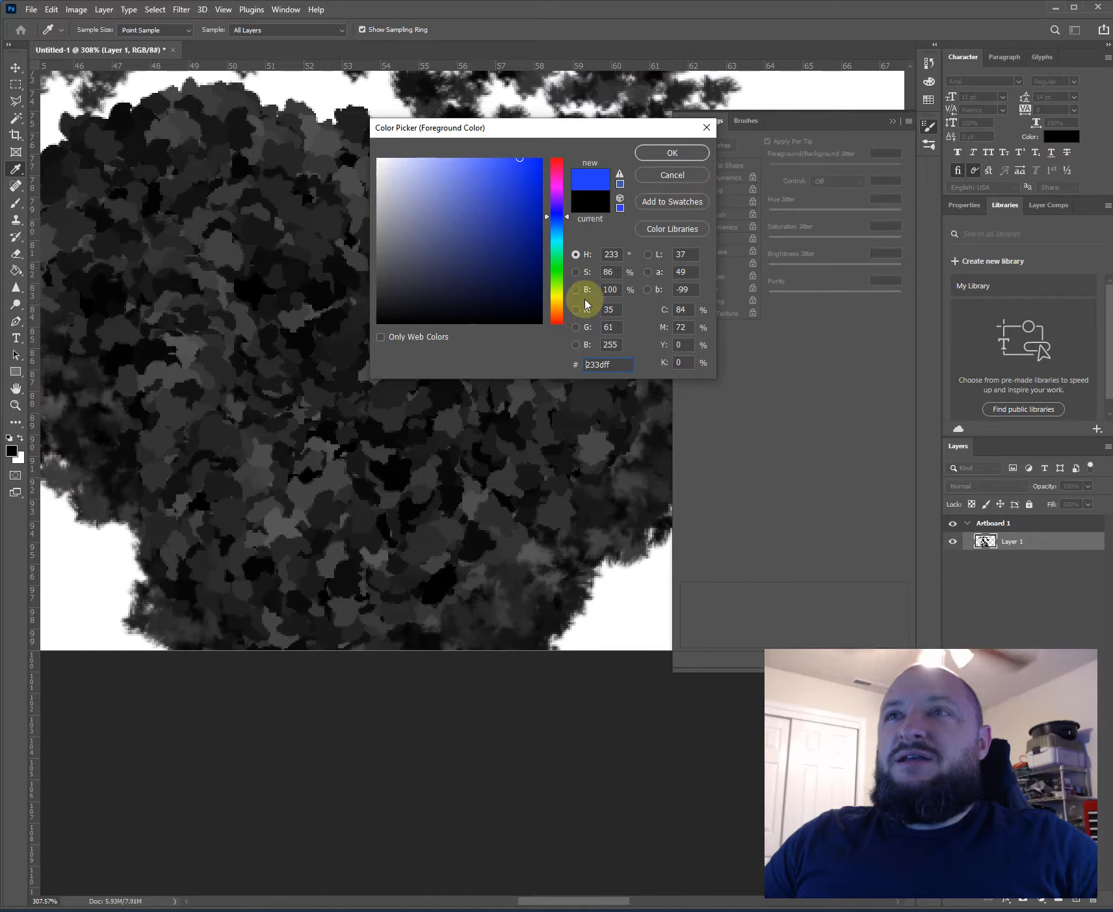
{"action": "left_click", "coordinate": [654, 155]}
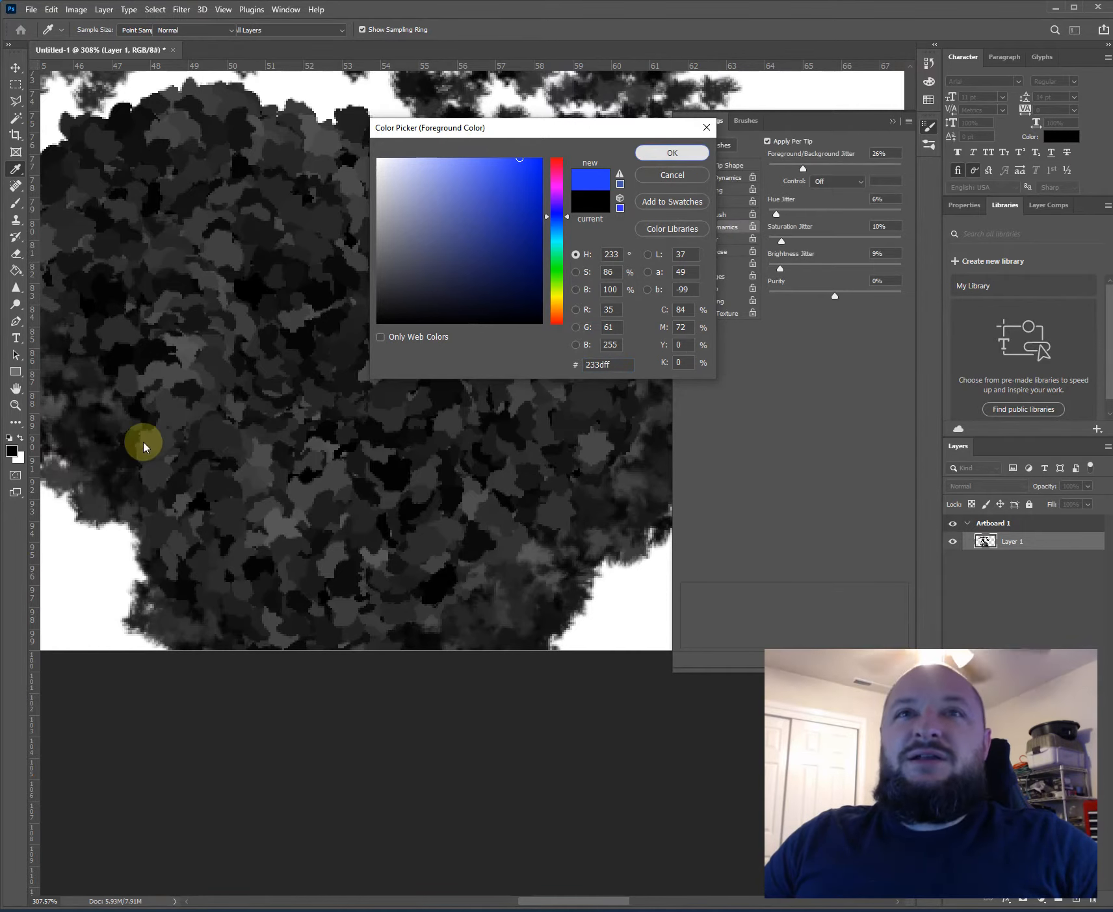
{"action": "key", "text": "b"}
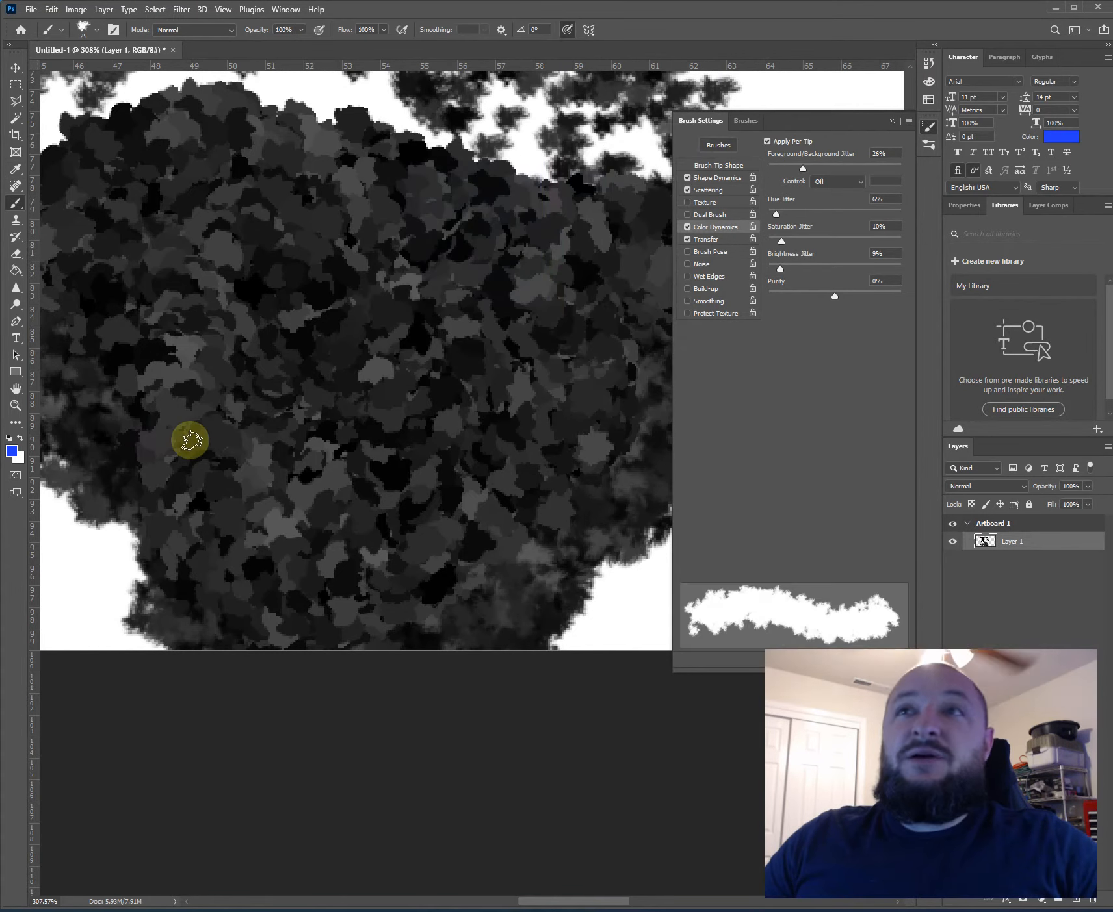
- Set the background color to bright green 48ff00
{"action": "left_click", "coordinate": [18, 459]}
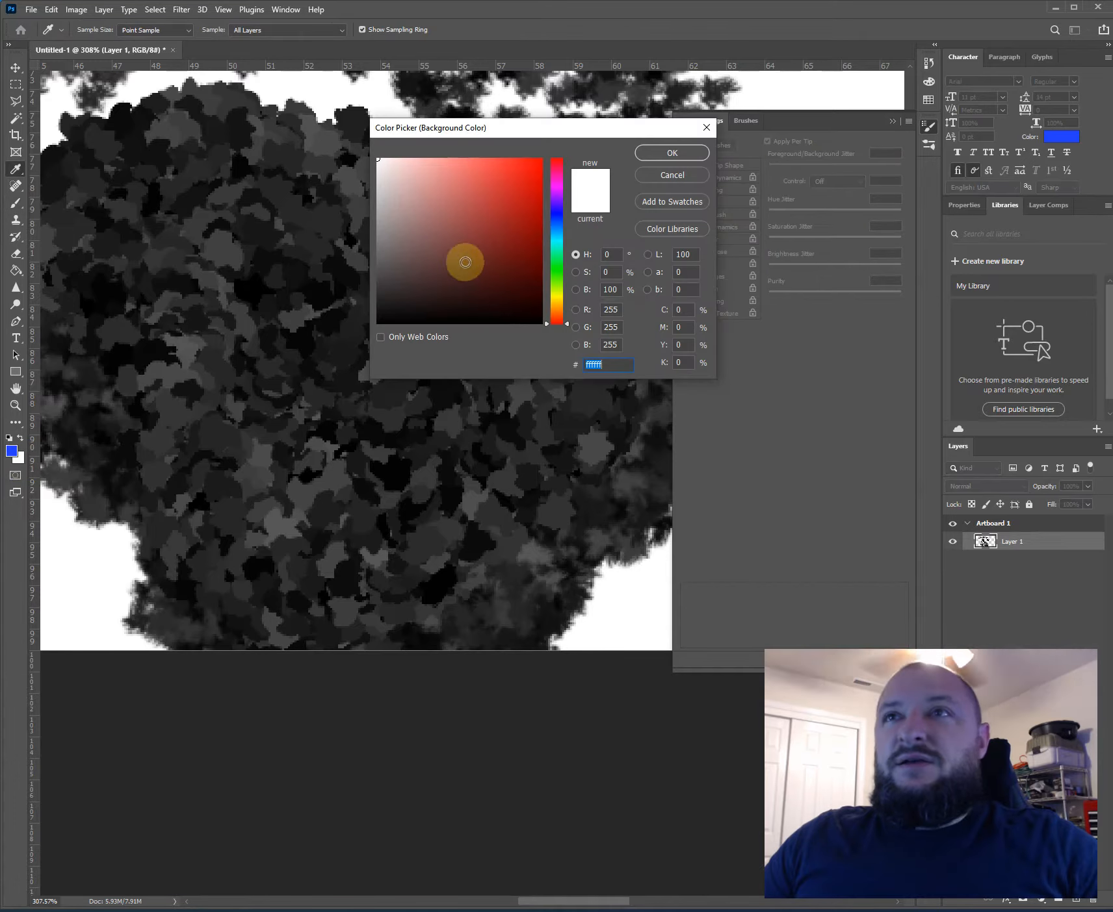
{"action": "left_click", "coordinate": [552, 264]}
{"action": "left_click_drag", "start_coordinate": [550, 281], "coordinate": [551, 277]}
{"action": "left_click_drag", "start_coordinate": [497, 169], "coordinate": [613, 92]}
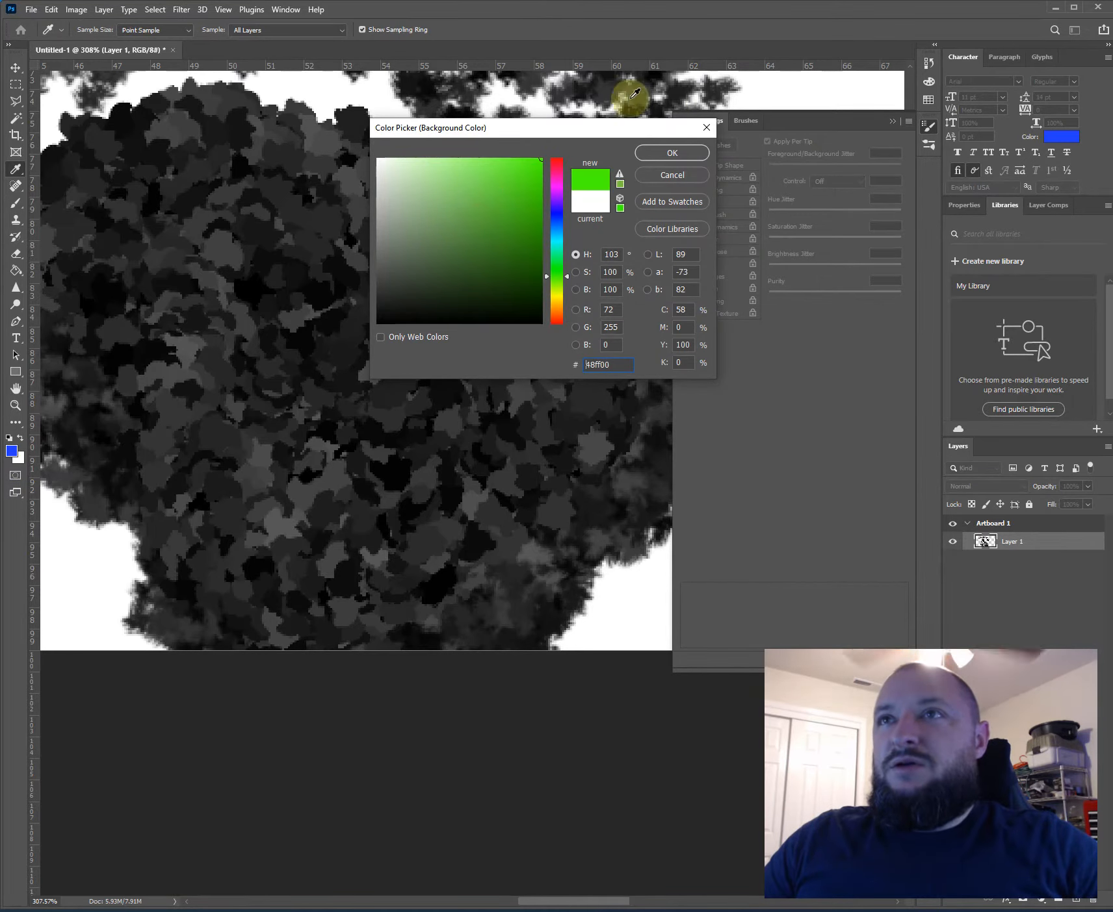
{"action": "key", "text": "Return"}
- Paint a blue patch over the dark mass, then raise the foreground/background jitter to 100% and paint a blue-green mix over it
{"action": "key", "text": "b"}
{"action": "mouse_move", "coordinate": [606, 224]}
{"action": "left_mouse_down"}
{"action": "mouse_move", "coordinate": [288, 490]}
{"action": "mouse_move", "coordinate": [438, 205]}
{"action": "mouse_move", "coordinate": [230, 255]}
{"action": "mouse_move", "coordinate": [173, 478]}
{"action": "mouse_move", "coordinate": [385, 255]}
{"action": "mouse_move", "coordinate": [552, 281]}
{"action": "mouse_move", "coordinate": [383, 432]}
{"action": "mouse_move", "coordinate": [632, 214]}
{"action": "mouse_move", "coordinate": [623, 240]}
{"action": "left_mouse_up"}
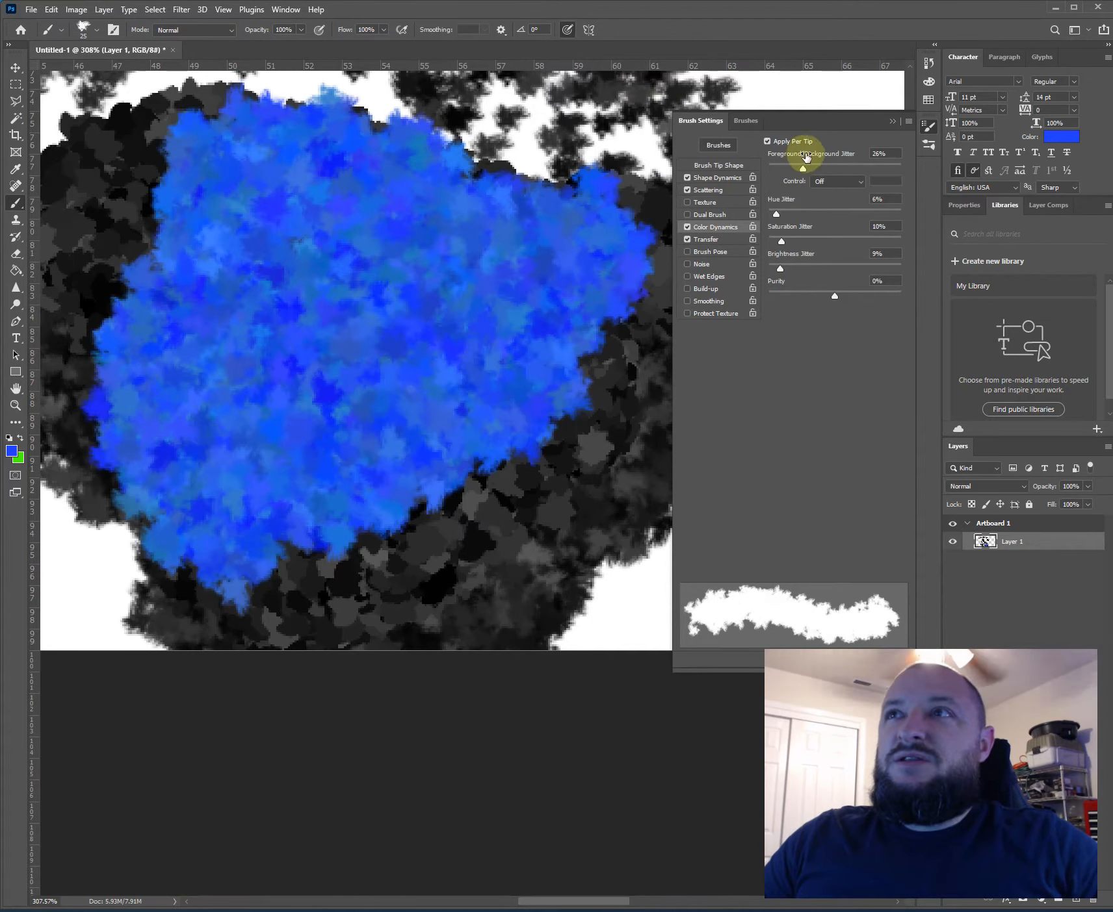
{"action": "mouse_move", "coordinate": [806, 171]}
{"action": "left_mouse_down"}
{"action": "mouse_move", "coordinate": [775, 174]}
{"action": "mouse_move", "coordinate": [903, 169]}
{"action": "left_mouse_up"}
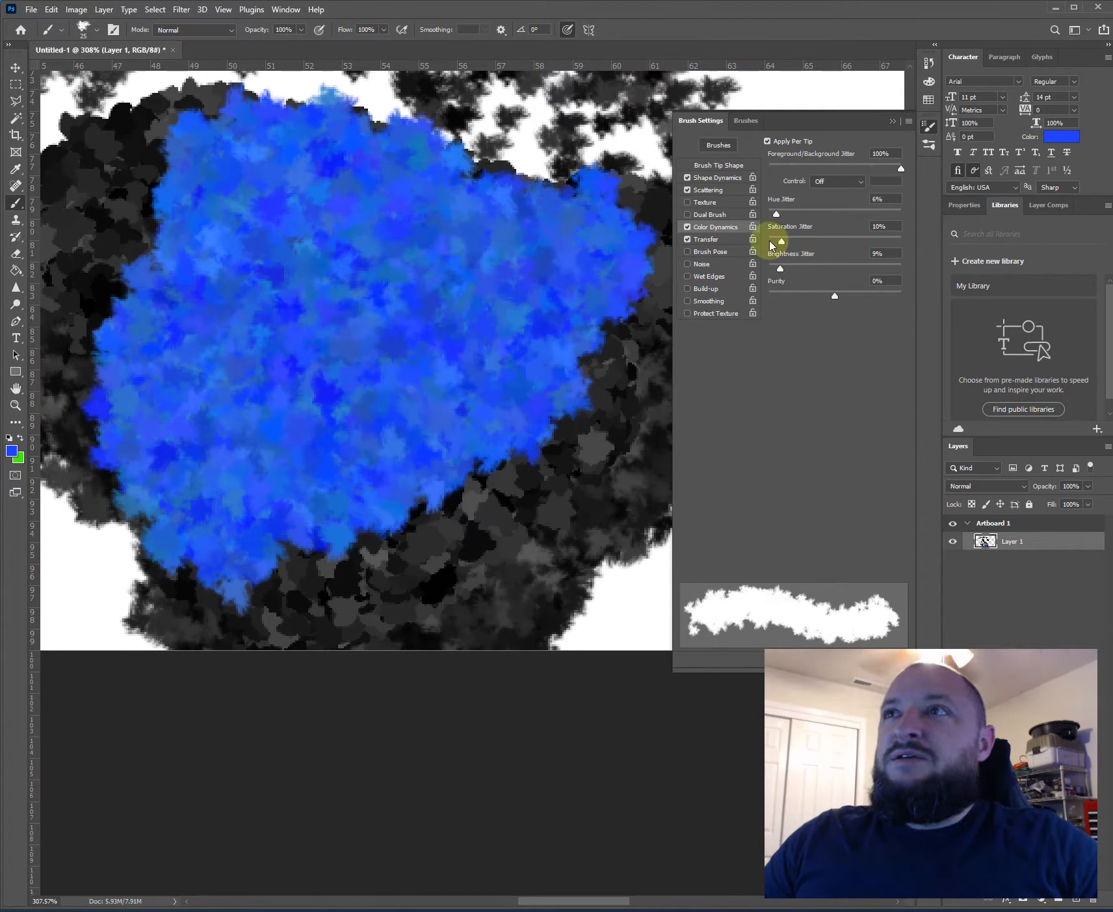
{"action": "left_click_drag", "start_coordinate": [263, 519], "coordinate": [163, 422]}
{"action": "mouse_move", "coordinate": [145, 217]}
{"action": "left_mouse_down"}
{"action": "mouse_move", "coordinate": [519, 424]}
{"action": "mouse_move", "coordinate": [558, 346]}
{"action": "mouse_move", "coordinate": [338, 508]}
{"action": "mouse_move", "coordinate": [67, 427]}
{"action": "mouse_move", "coordinate": [125, 259]}
{"action": "mouse_move", "coordinate": [119, 532]}
{"action": "mouse_move", "coordinate": [389, 217]}
{"action": "mouse_move", "coordinate": [567, 206]}
{"action": "left_mouse_up"}
- Paint over the blue-green patch with 2% foreground/background jitter, then set the jitter to 27% and paint a broad stroke across the upper part
{"action": "left_click_drag", "start_coordinate": [806, 170], "coordinate": [788, 170]}
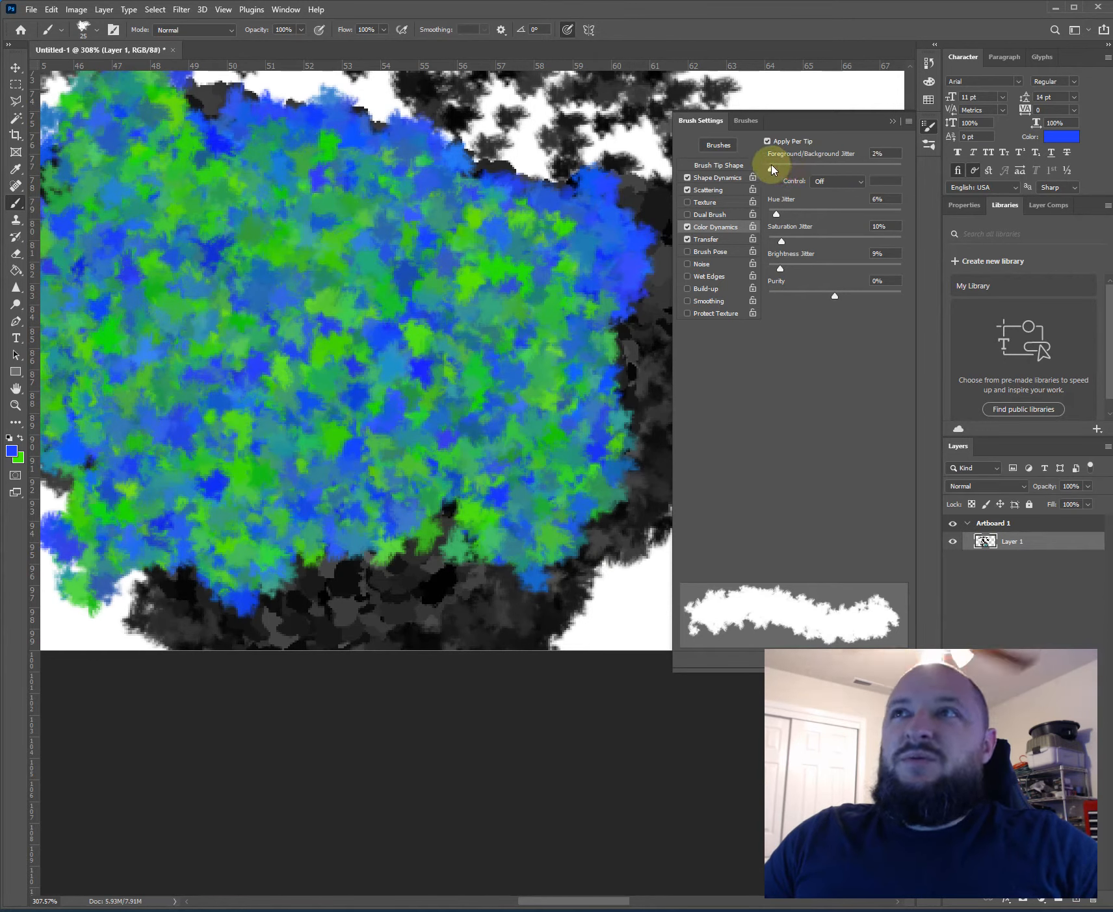
{"action": "mouse_move", "coordinate": [385, 360]}
{"action": "left_mouse_down"}
{"action": "mouse_move", "coordinate": [310, 311]}
{"action": "mouse_move", "coordinate": [206, 390]}
{"action": "mouse_move", "coordinate": [437, 394]}
{"action": "mouse_move", "coordinate": [553, 286]}
{"action": "left_mouse_up"}
{"action": "left_click_drag", "start_coordinate": [771, 168], "coordinate": [804, 168]}
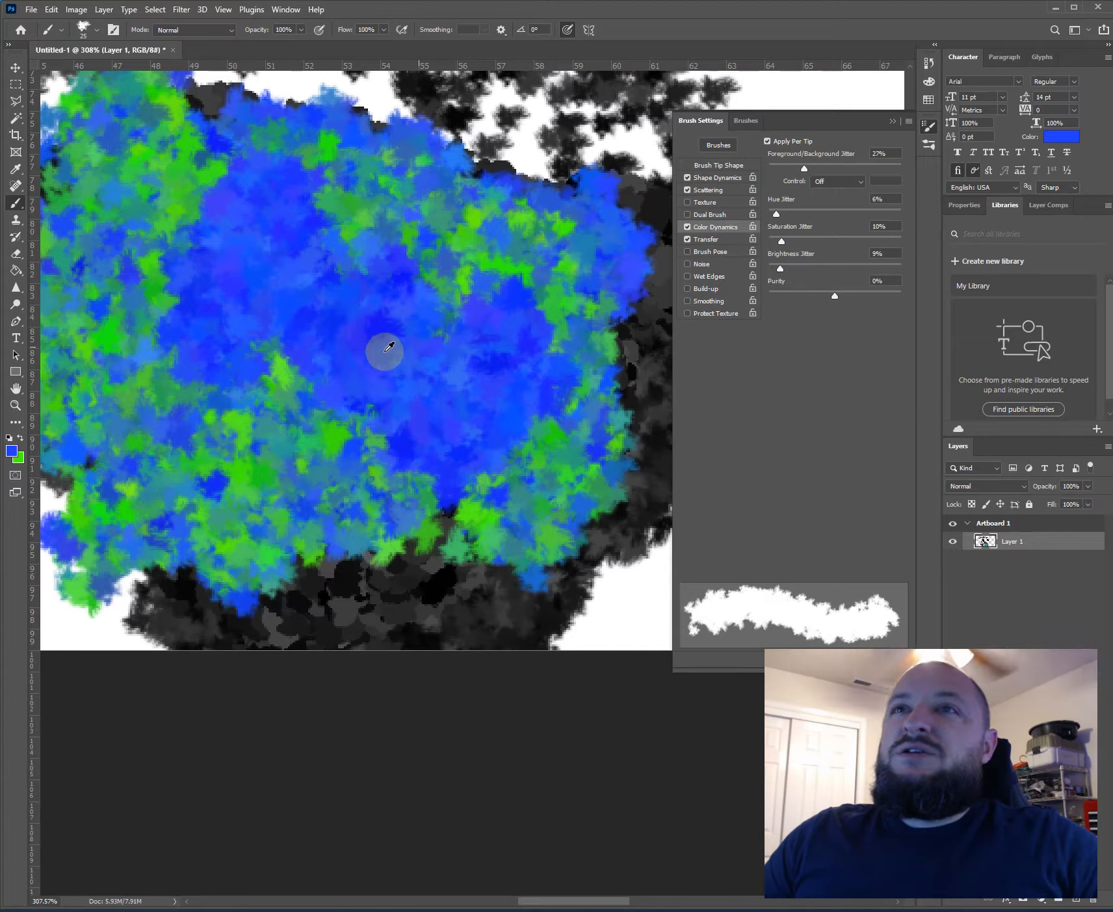
{"action": "scroll", "coordinate": [400, 352], "scroll_direction": "down", "scroll_amount": 5}
{"action": "mouse_move", "coordinate": [467, 265]}
{"action": "left_mouse_down"}
{"action": "mouse_move", "coordinate": [278, 227]}
{"action": "mouse_move", "coordinate": [393, 216]}
{"action": "mouse_move", "coordinate": [594, 237]}
{"action": "mouse_move", "coordinate": [660, 214]}
{"action": "left_mouse_up"}
- Set hue jitter to 57%, saturation jitter to 55% and brightness jitter to 100%, painting over the colored patch after each change
{"action": "left_click_drag", "start_coordinate": [776, 214], "coordinate": [843, 215]}
{"action": "mouse_move", "coordinate": [411, 337]}
{"action": "left_mouse_down"}
{"action": "mouse_move", "coordinate": [536, 174]}
{"action": "mouse_move", "coordinate": [372, 236]}
{"action": "mouse_move", "coordinate": [260, 195]}
{"action": "mouse_move", "coordinate": [403, 278]}
{"action": "mouse_move", "coordinate": [513, 273]}
{"action": "left_mouse_up"}
{"action": "left_click_drag", "start_coordinate": [783, 242], "coordinate": [842, 242]}
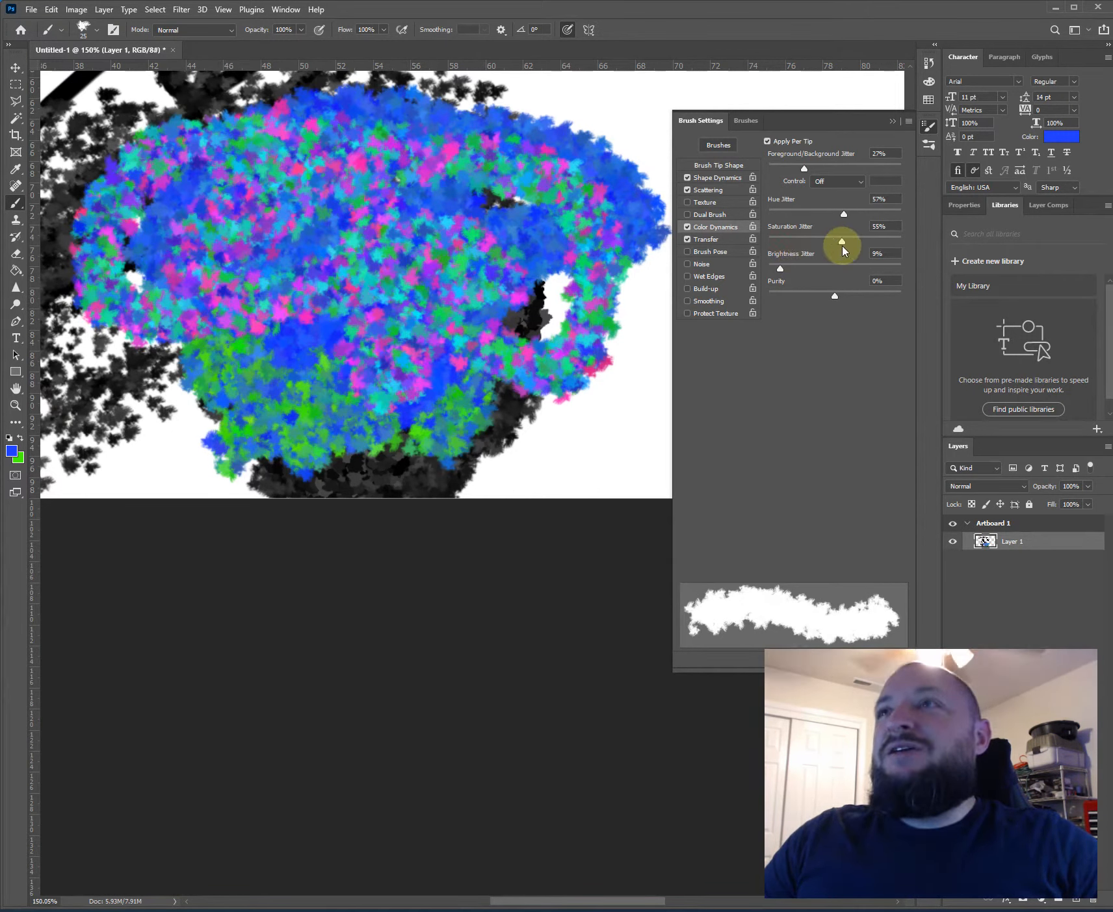
{"action": "mouse_move", "coordinate": [399, 455]}
{"action": "left_mouse_down"}
{"action": "mouse_move", "coordinate": [604, 373]}
{"action": "mouse_move", "coordinate": [264, 345]}
{"action": "mouse_move", "coordinate": [174, 427]}
{"action": "mouse_move", "coordinate": [572, 441]}
{"action": "mouse_move", "coordinate": [125, 271]}
{"action": "mouse_move", "coordinate": [403, 195]}
{"action": "left_mouse_up"}
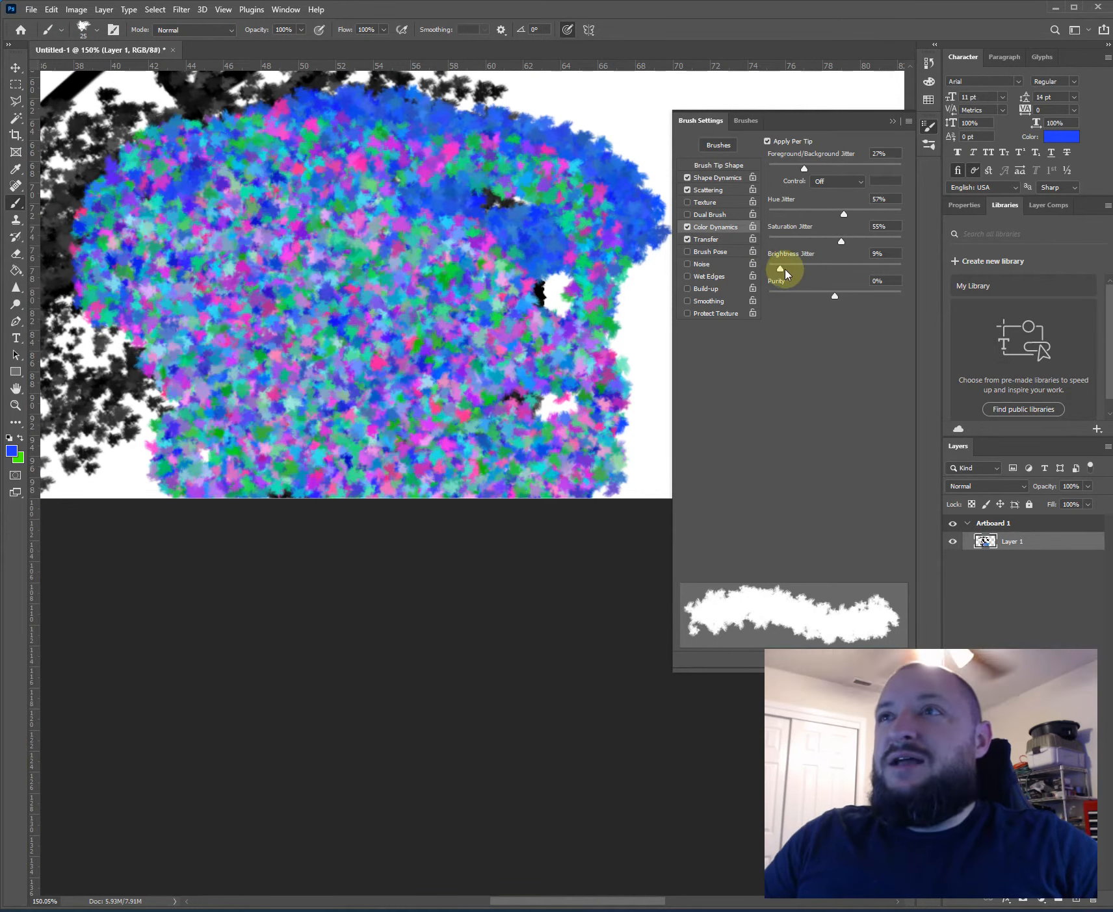
{"action": "left_click_drag", "start_coordinate": [780, 268], "coordinate": [901, 269]}
{"action": "mouse_move", "coordinate": [409, 344]}
{"action": "left_mouse_down"}
{"action": "mouse_move", "coordinate": [370, 255]}
{"action": "mouse_move", "coordinate": [293, 299]}
{"action": "mouse_move", "coordinate": [435, 416]}
{"action": "mouse_move", "coordinate": [325, 195]}
{"action": "mouse_move", "coordinate": [404, 230]}
{"action": "left_mouse_up"}
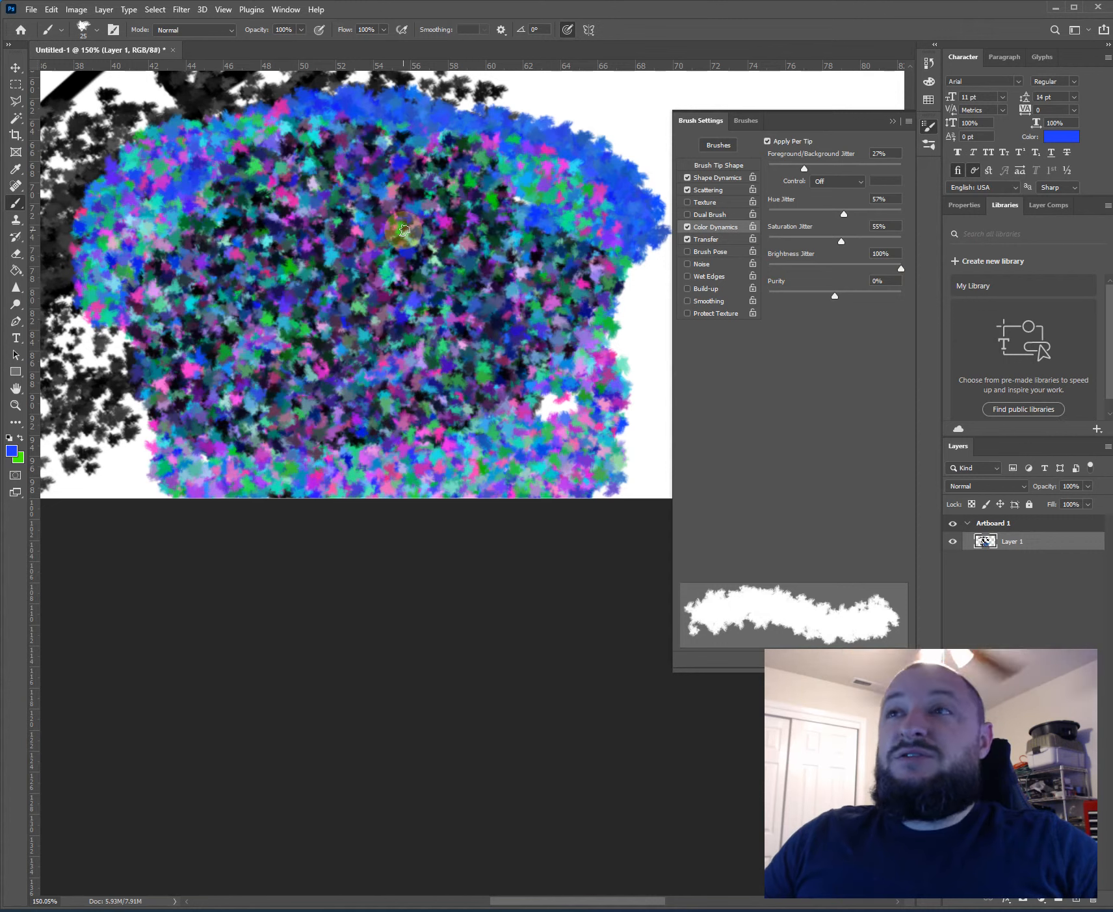
- Enlarge the brush to 500 px and cover the whole artboard with multicolored scattered strokes
{"action": "scroll", "coordinate": [423, 315], "scroll_direction": "down", "scroll_amount": 3}
{"action": "scroll", "coordinate": [423, 315], "scroll_direction": "down", "scroll_amount": 2}
{"action": "scroll", "coordinate": [316, 329], "scroll_direction": "down", "scroll_amount": 4}
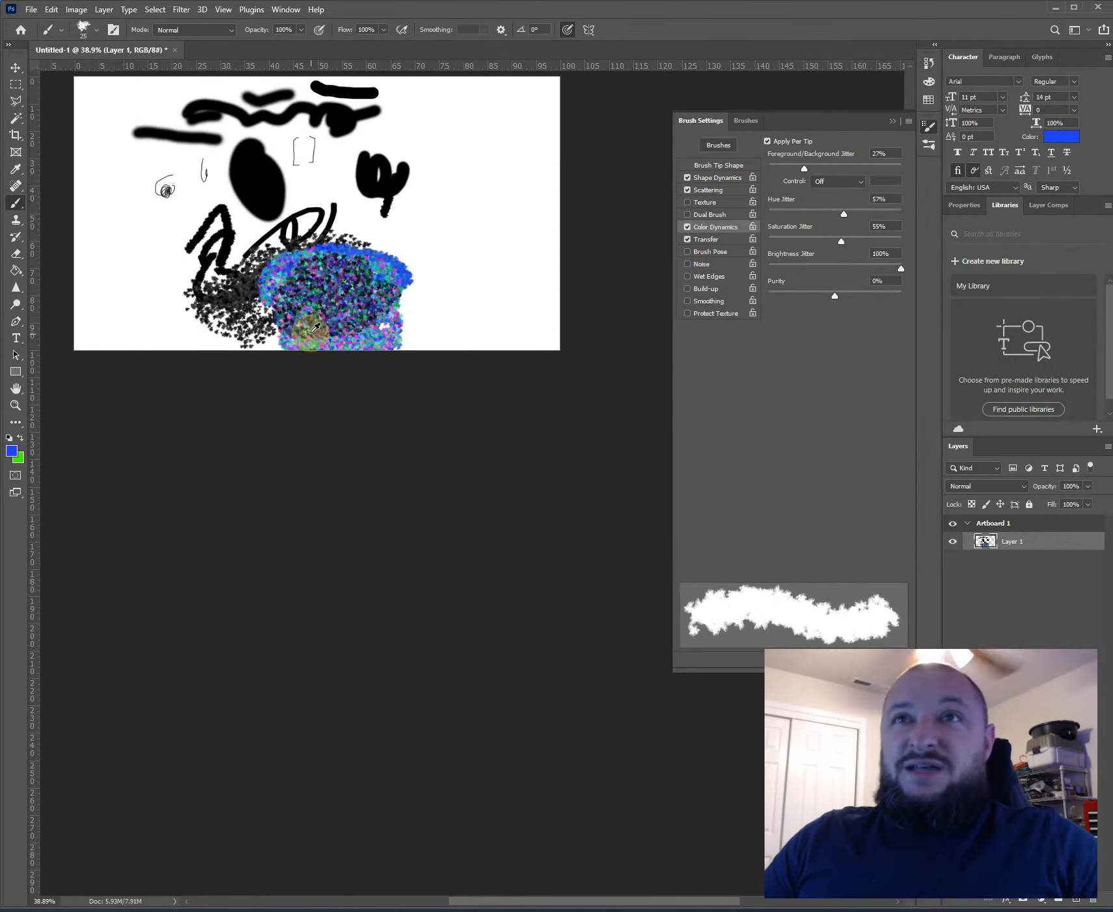
{"action": "scroll", "coordinate": [316, 330], "scroll_direction": "down", "scroll_amount": 2}
{"action": "scroll", "coordinate": [240, 221], "scroll_direction": "up", "scroll_amount": 3}
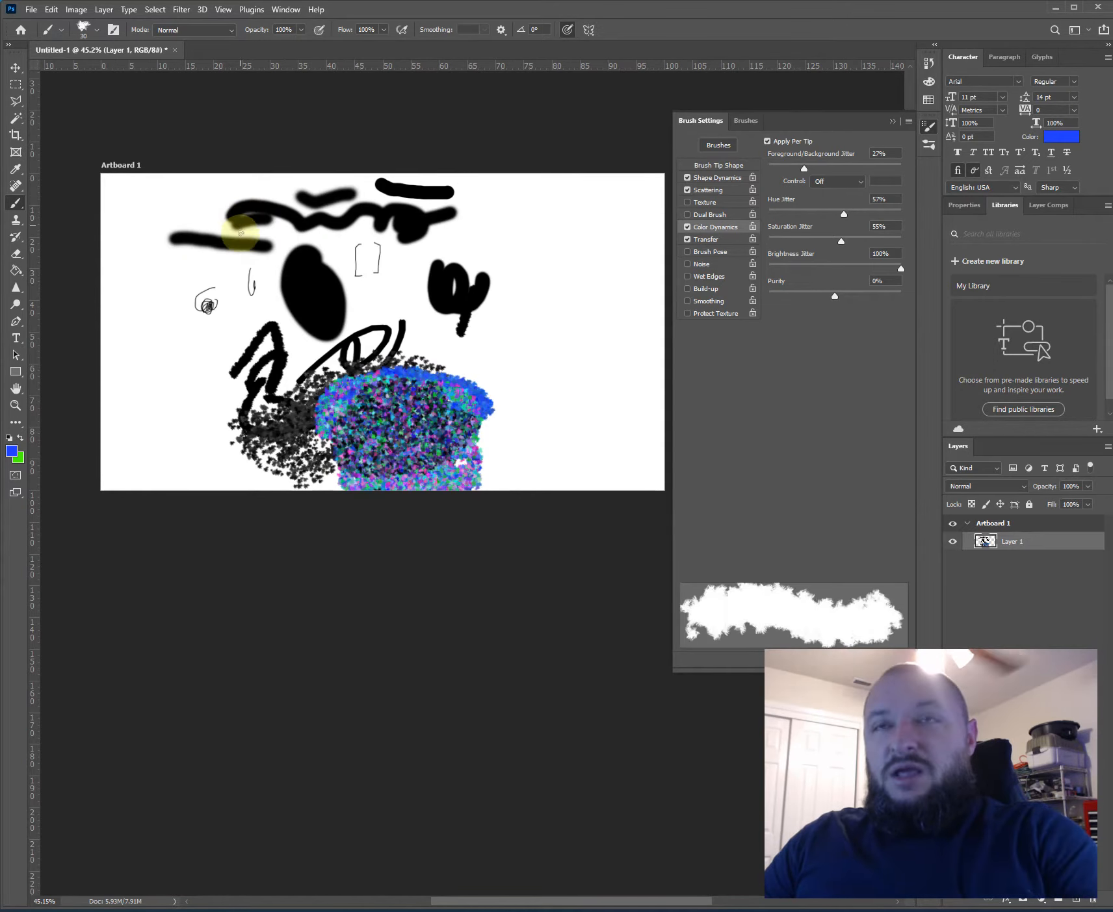
{"action": "key", "text": "bracketright"}
{"action": "key", "text": "bracketright"}
{"action": "key", "text": "bracketright"}
{"action": "key", "text": "bracketright"}
{"action": "key", "text": "bracketright"}
{"action": "key", "text": "bracketright"}
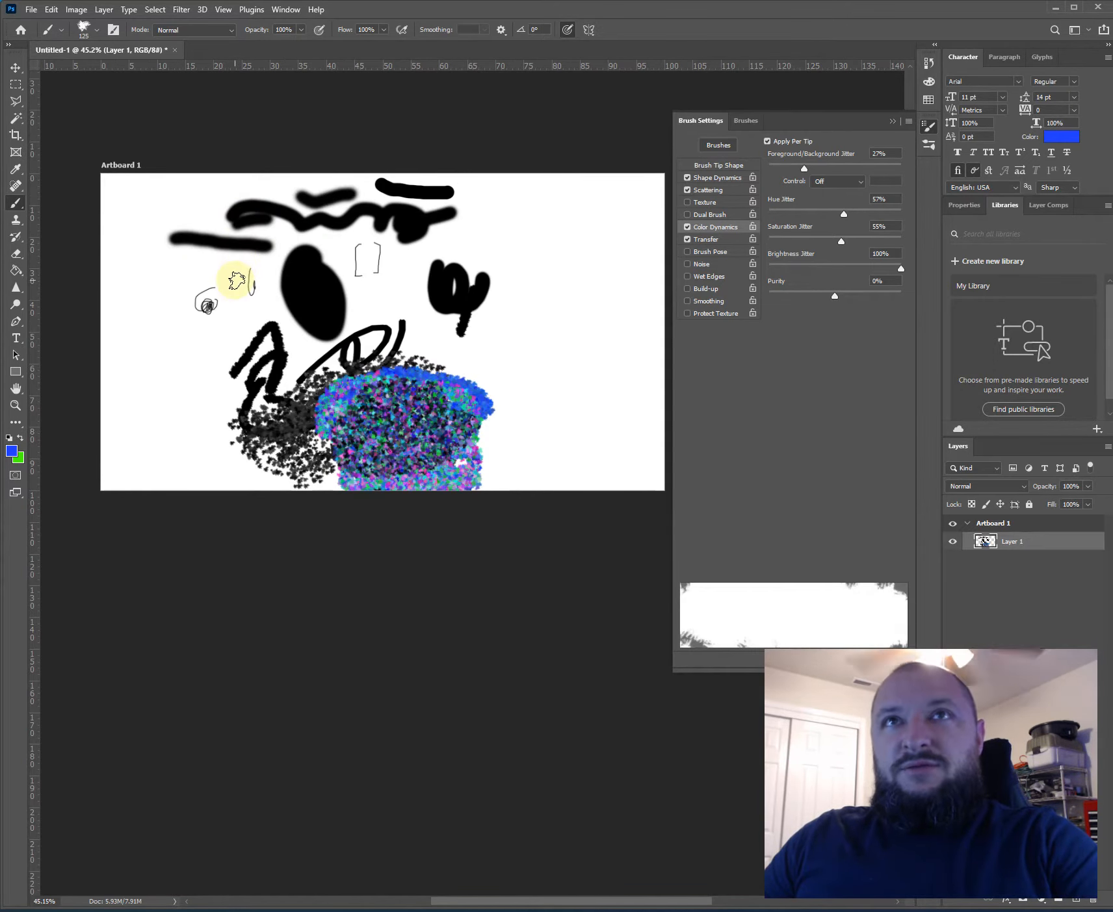
{"action": "key", "text": "bracketright"}
{"action": "key", "text": "bracketright"}
{"action": "key", "text": "bracketright"}
{"action": "key", "text": "bracketright"}
{"action": "key", "text": "bracketright"}
{"action": "key", "text": "bracketright"}
{"action": "mouse_move", "coordinate": [261, 377]}
{"action": "left_mouse_down"}
{"action": "mouse_move", "coordinate": [243, 325]}
{"action": "mouse_move", "coordinate": [390, 293]}
{"action": "mouse_move", "coordinate": [597, 326]}
{"action": "mouse_move", "coordinate": [633, 556]}
{"action": "mouse_move", "coordinate": [631, 190]}
{"action": "left_mouse_up"}
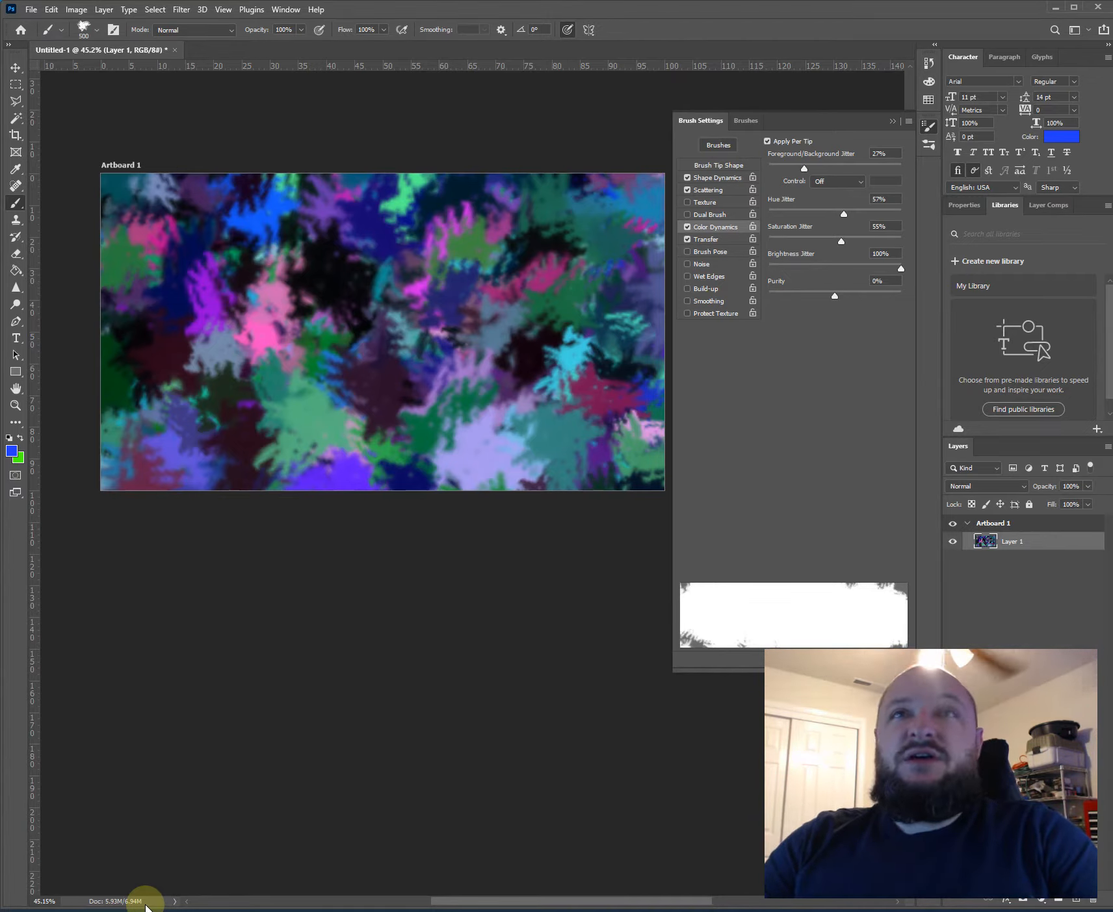
{"action": "mouse_move", "coordinate": [273, 224]}
{"action": "left_mouse_down"}
{"action": "mouse_move", "coordinate": [320, 412]}
{"action": "mouse_move", "coordinate": [176, 296]}
{"action": "mouse_move", "coordinate": [653, 321]}
{"action": "mouse_move", "coordinate": [825, 187]}
{"action": "mouse_move", "coordinate": [720, 614]}
{"action": "left_mouse_up"}
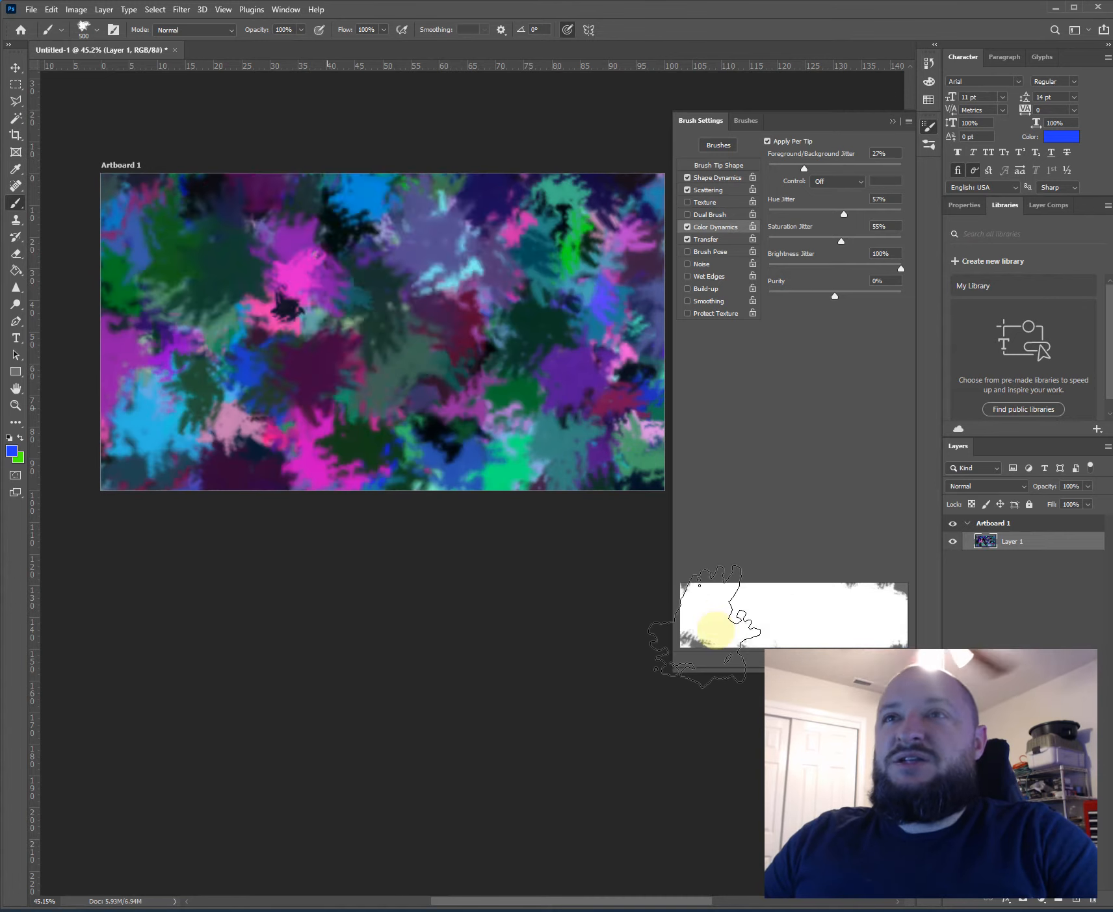
- Set foreground/background jitter to 4%, hue, saturation and brightness jitter to 0%, and purity to -4%
{"action": "mouse_move", "coordinate": [777, 170]}
{"action": "left_mouse_down"}
{"action": "mouse_move", "coordinate": [749, 266]}
{"action": "mouse_move", "coordinate": [833, 297]}
{"action": "left_mouse_up"}
{"action": "left_click", "coordinate": [768, 241]}
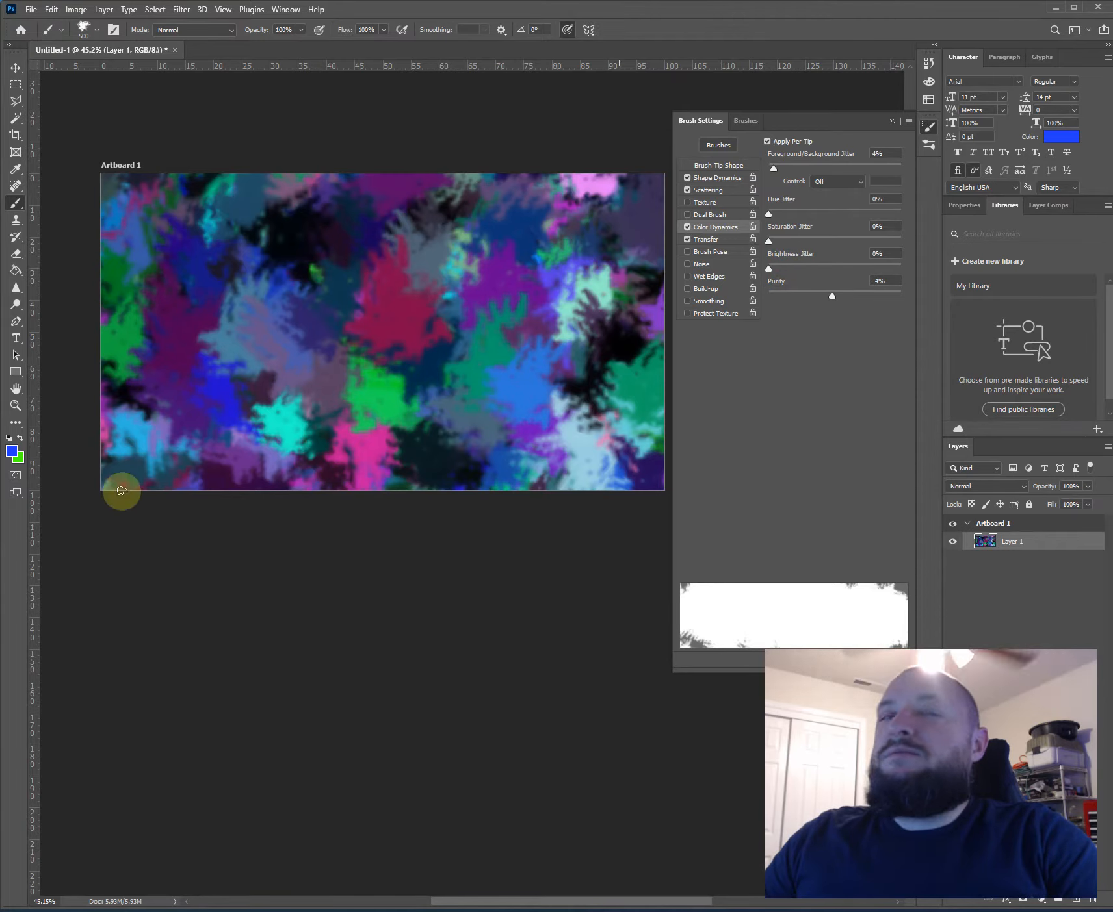
- Set the foreground color to yellow #f6ff00 and the background color to orange #ff8a00
{"action": "left_click", "coordinate": [13, 455]}
{"action": "left_click_drag", "start_coordinate": [568, 250], "coordinate": [556, 295]}
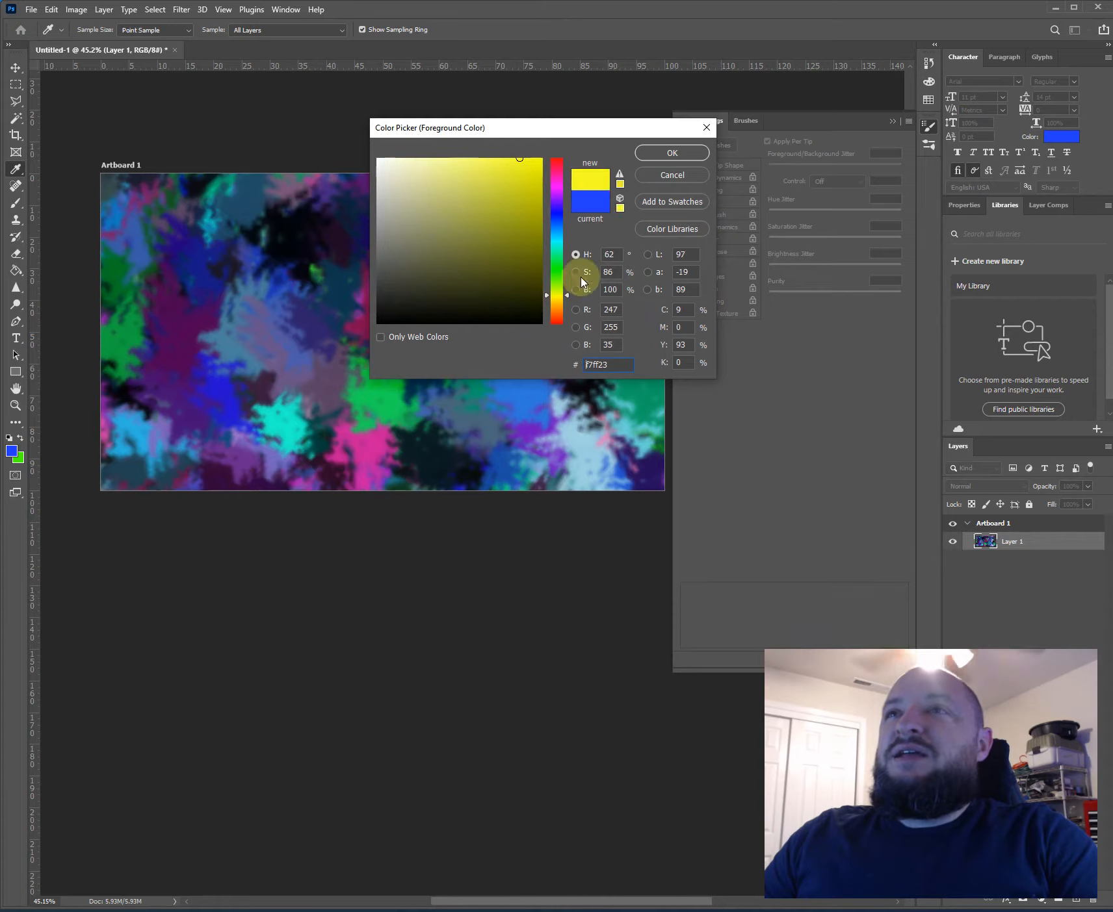
{"action": "left_click_drag", "start_coordinate": [522, 163], "coordinate": [567, 156]}
{"action": "left_click", "coordinate": [655, 154]}
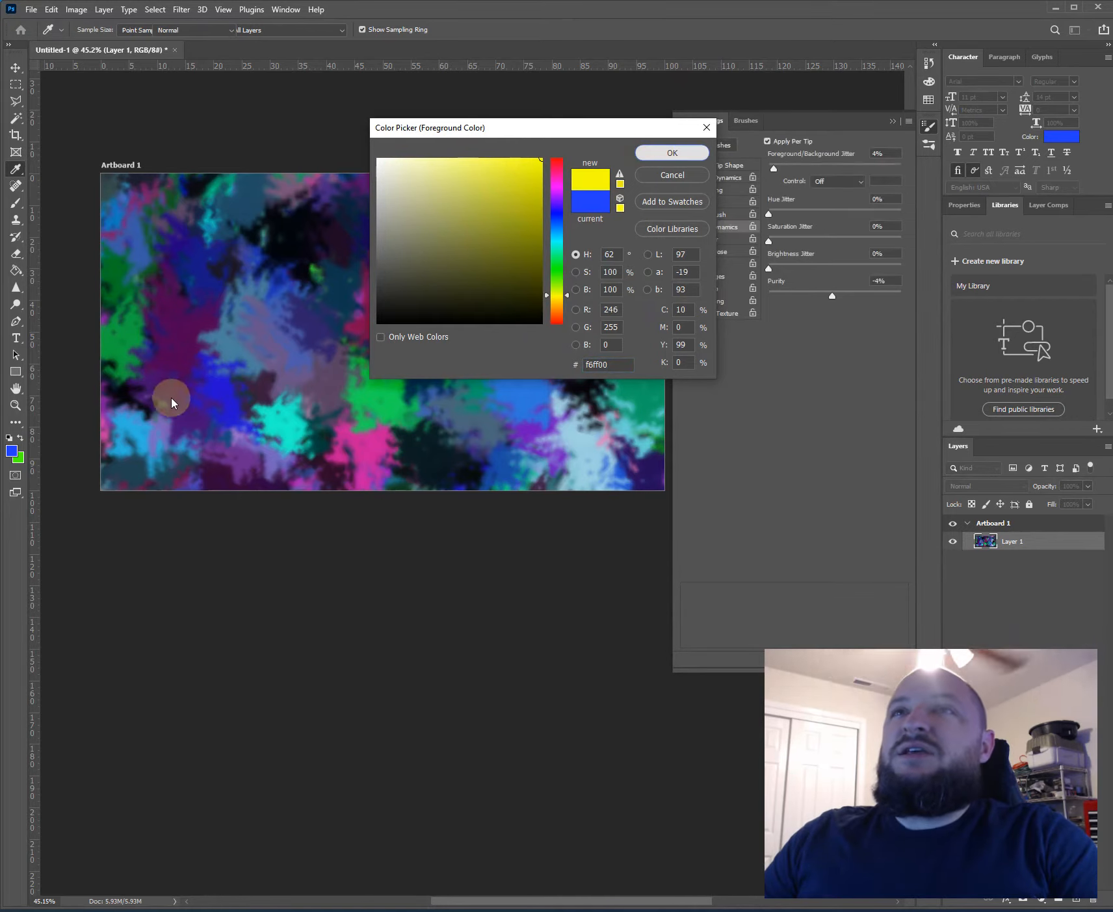
{"action": "left_click", "coordinate": [19, 460]}
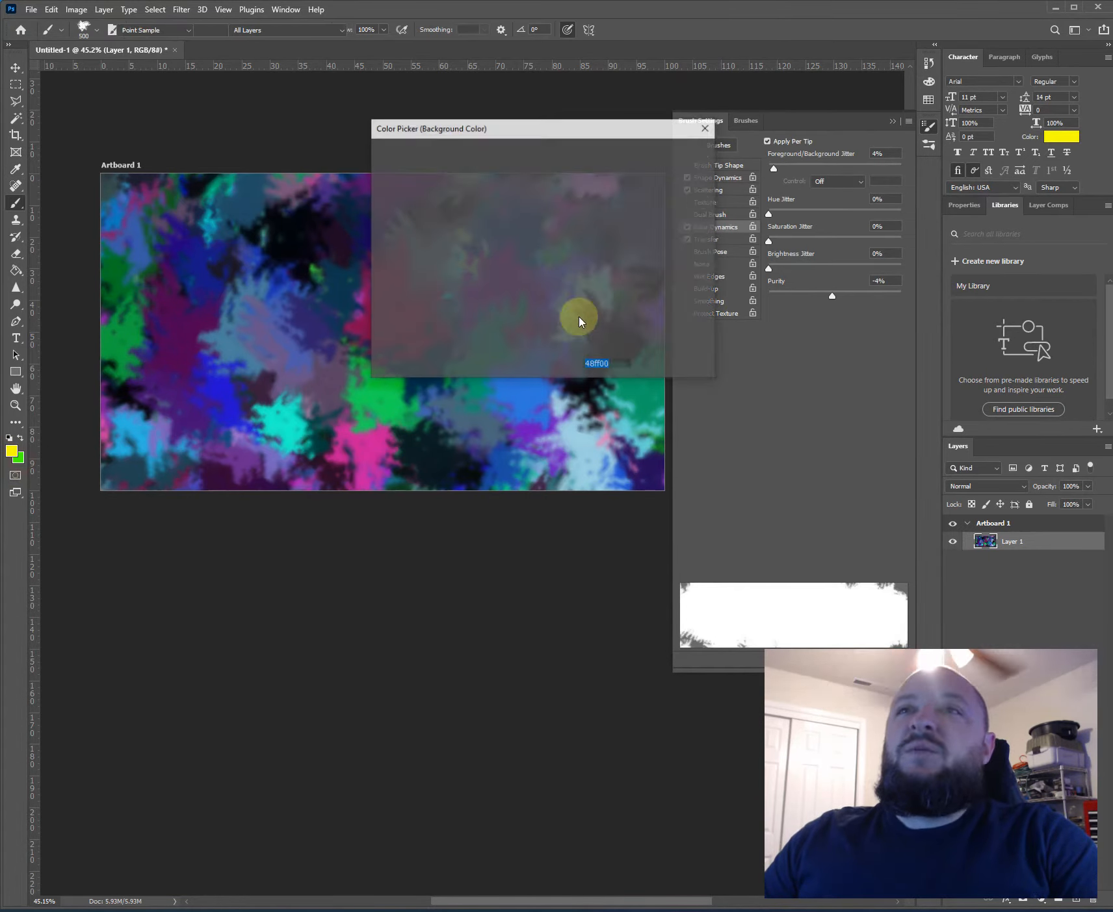
{"action": "left_click_drag", "start_coordinate": [554, 301], "coordinate": [556, 309]}
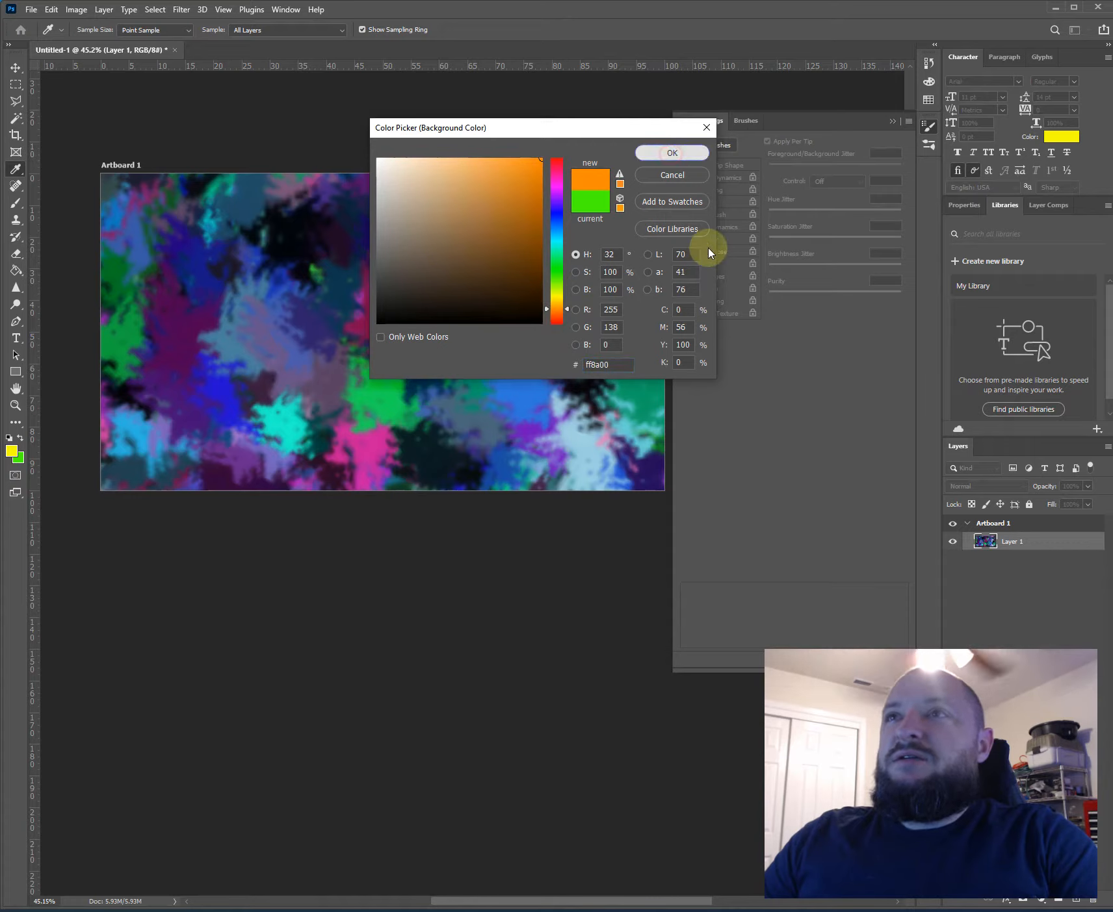
{"action": "key", "text": "Return"}
- Set foreground/background jitter to 10% and paint the whole artboard yellow
{"action": "left_click_drag", "start_coordinate": [778, 171], "coordinate": [782, 169]}
{"action": "mouse_move", "coordinate": [439, 246]}
{"action": "left_mouse_down"}
{"action": "mouse_move", "coordinate": [275, 244]}
{"action": "mouse_move", "coordinate": [697, 315]}
{"action": "mouse_move", "coordinate": [488, 347]}
{"action": "mouse_move", "coordinate": [571, 212]}
{"action": "left_mouse_up"}
{"action": "left_click_drag", "start_coordinate": [497, 225], "coordinate": [628, 151]}
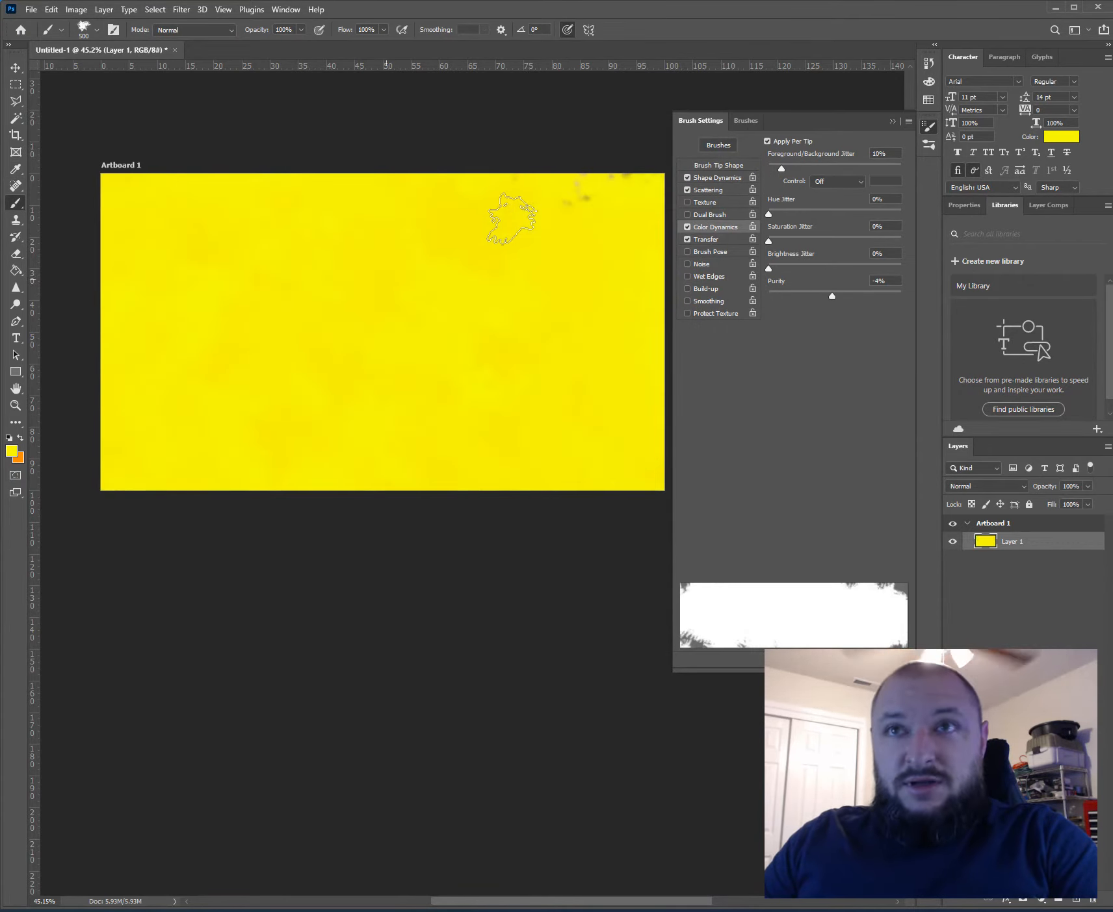
- Swap the foreground and background colors, try an orange stroke along the artboard's lower part, and undo the stroke
{"action": "left_click", "coordinate": [21, 440]}
{"action": "left_click_drag", "start_coordinate": [115, 532], "coordinate": [693, 725]}
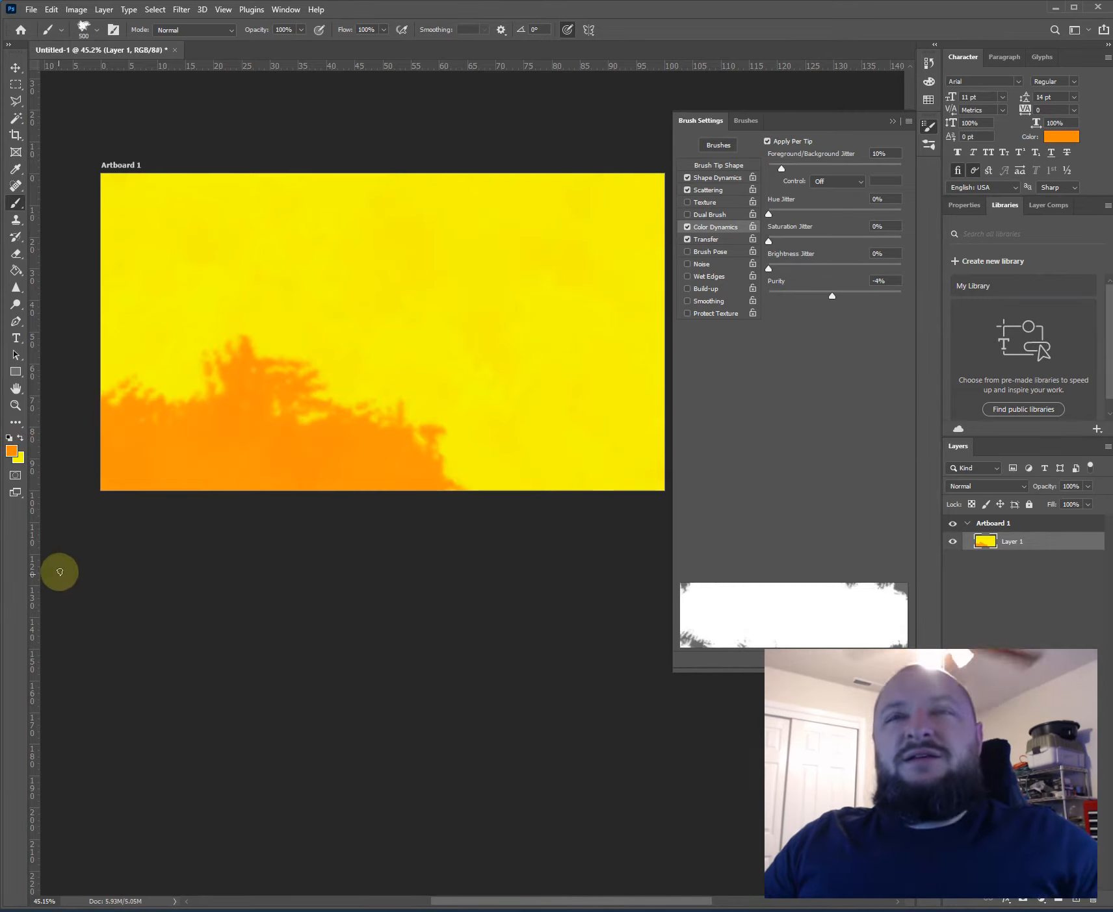
{"action": "key", "text": "ctrl+z"}
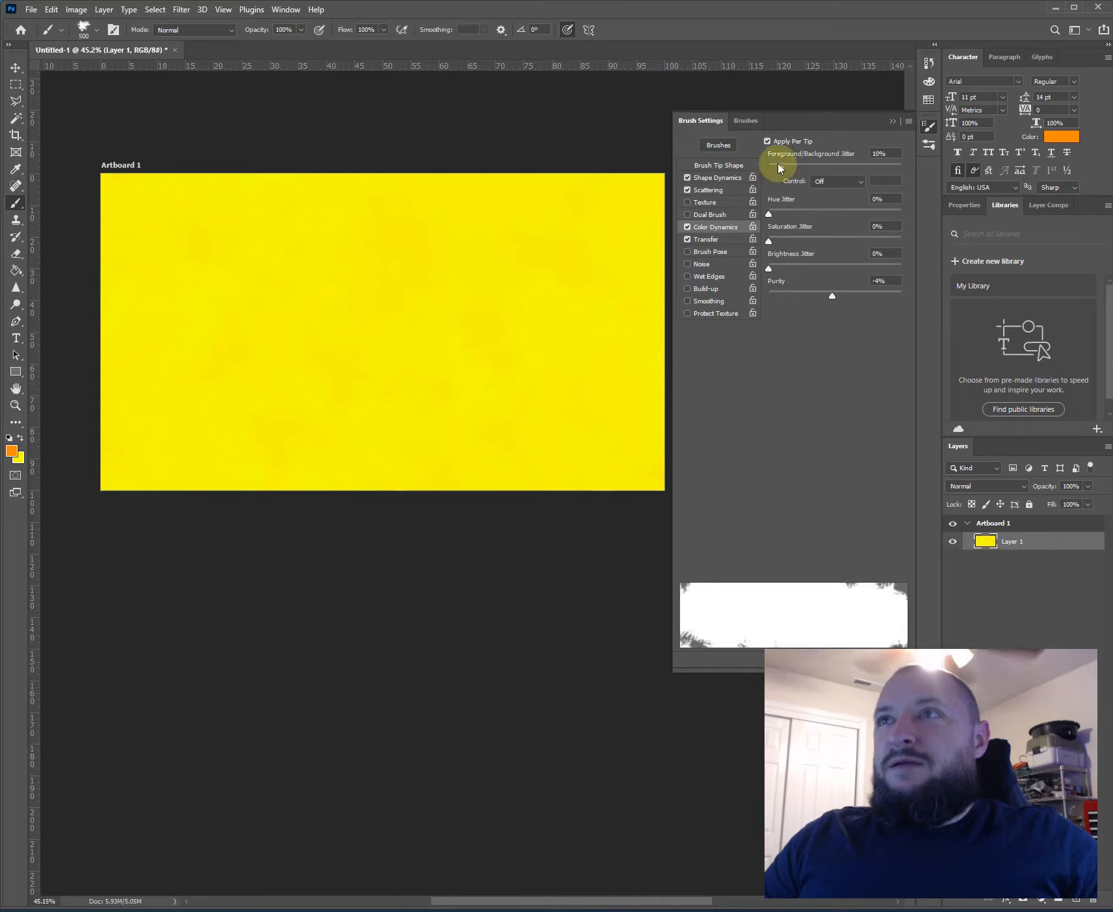
- Set foreground/background jitter to 31% and hue jitter to 20%, restore yellow as foreground, and paint over the whole artboard
{"action": "left_click_drag", "start_coordinate": [780, 168], "coordinate": [809, 168]}
{"action": "left_click_drag", "start_coordinate": [770, 212], "coordinate": [796, 211]}
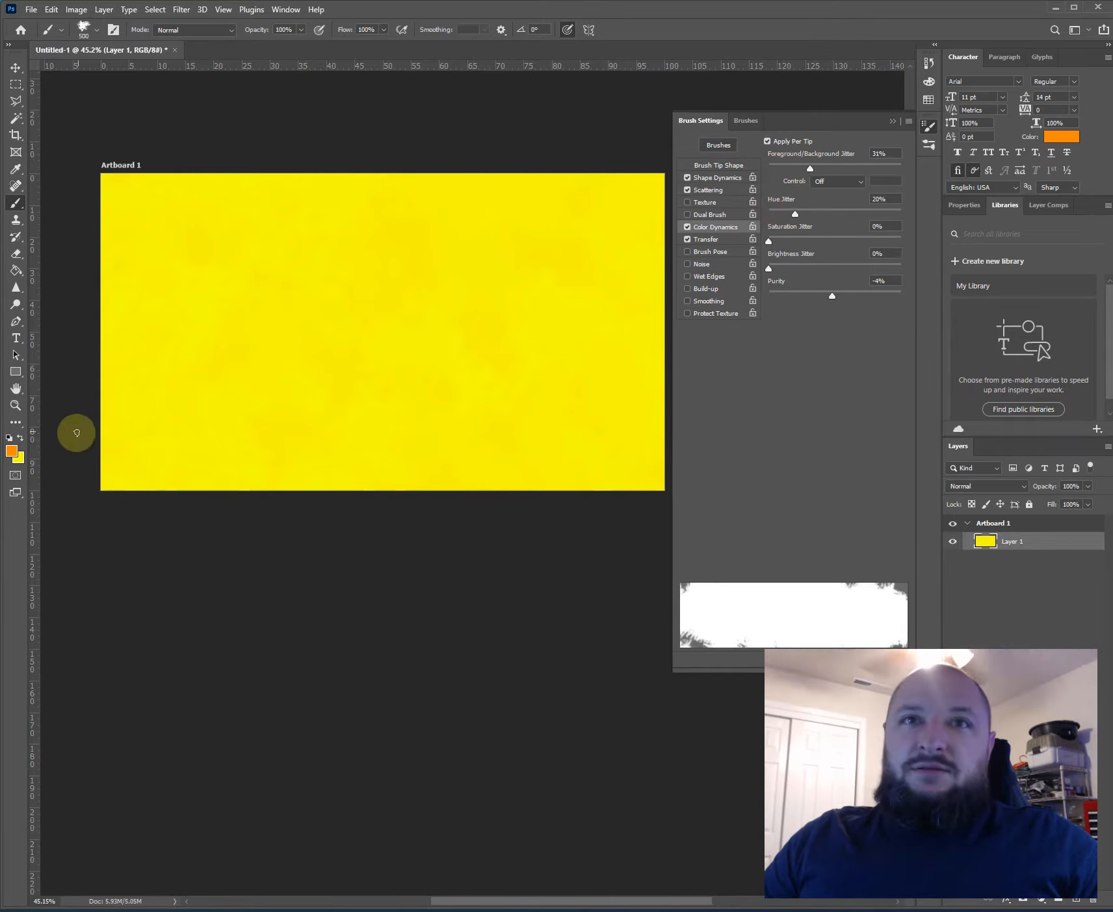
{"action": "key", "text": "x"}
{"action": "mouse_move", "coordinate": [269, 256]}
{"action": "left_mouse_down"}
{"action": "mouse_move", "coordinate": [399, 382]}
{"action": "mouse_move", "coordinate": [577, 680]}
{"action": "mouse_move", "coordinate": [501, 184]}
{"action": "mouse_move", "coordinate": [156, 355]}
{"action": "mouse_move", "coordinate": [434, 498]}
{"action": "left_mouse_up"}
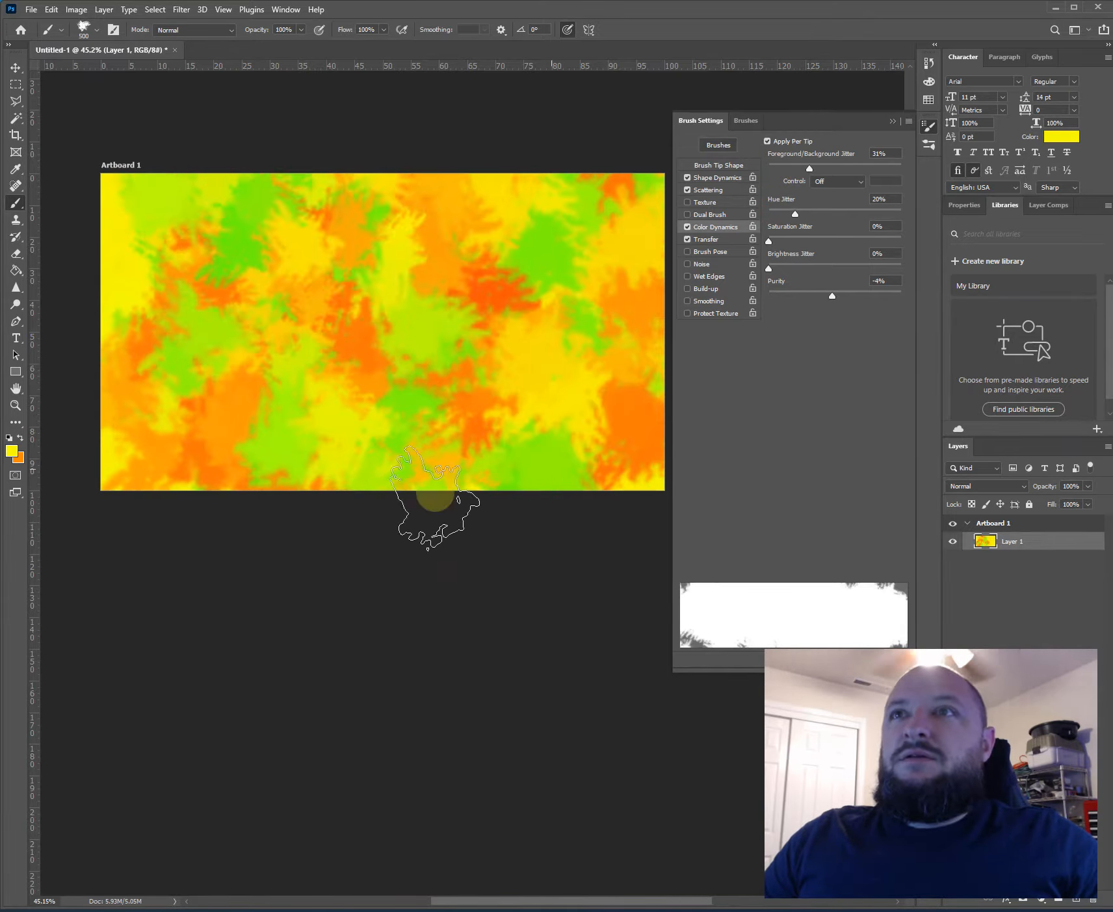
- Set foreground/background jitter to 28% and hue jitter to 0%, and cover the artboard with subtle yellow-orange strokes
{"action": "left_click_drag", "start_coordinate": [809, 168], "coordinate": [769, 219]}
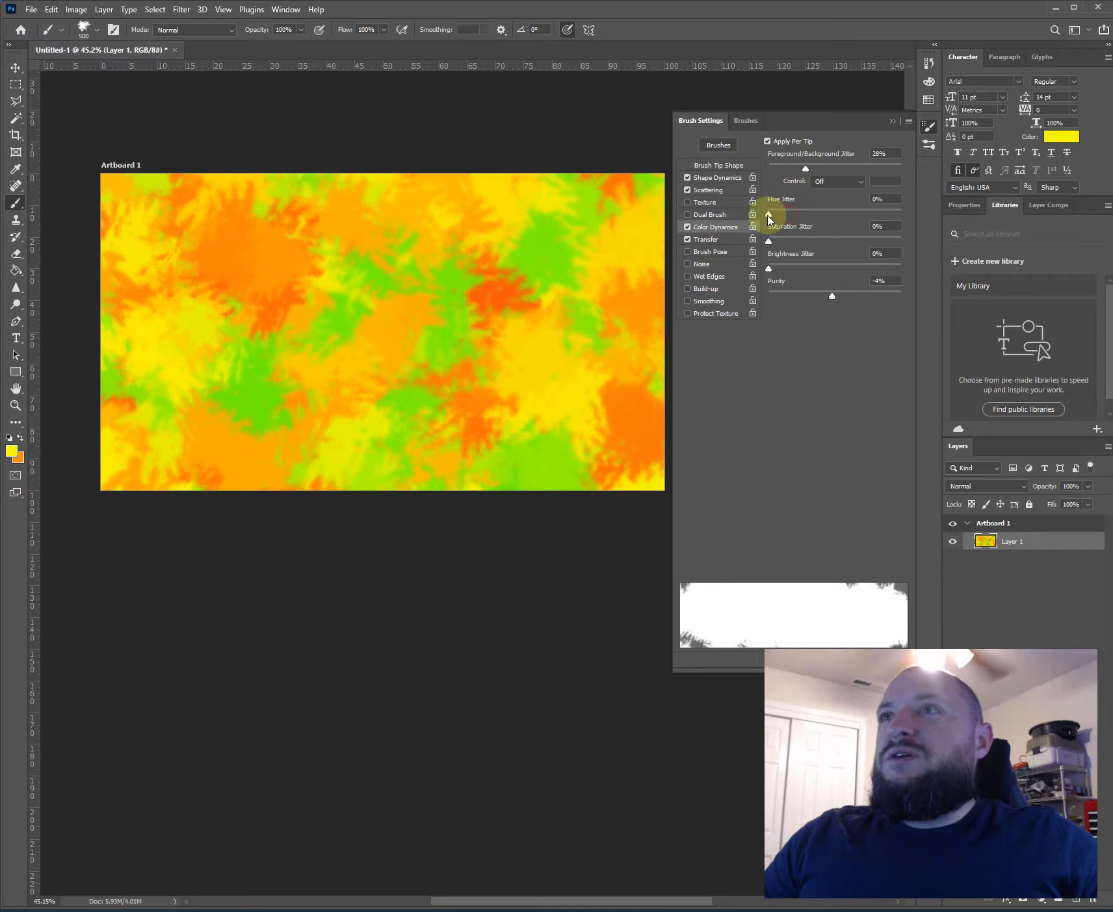
{"action": "mouse_move", "coordinate": [614, 282]}
{"action": "left_mouse_down"}
{"action": "mouse_move", "coordinate": [273, 373]}
{"action": "mouse_move", "coordinate": [80, 454]}
{"action": "left_mouse_up"}
{"action": "mouse_move", "coordinate": [447, 412]}
{"action": "left_mouse_down"}
{"action": "mouse_move", "coordinate": [117, 348]}
{"action": "mouse_move", "coordinate": [795, 504]}
{"action": "left_mouse_up"}
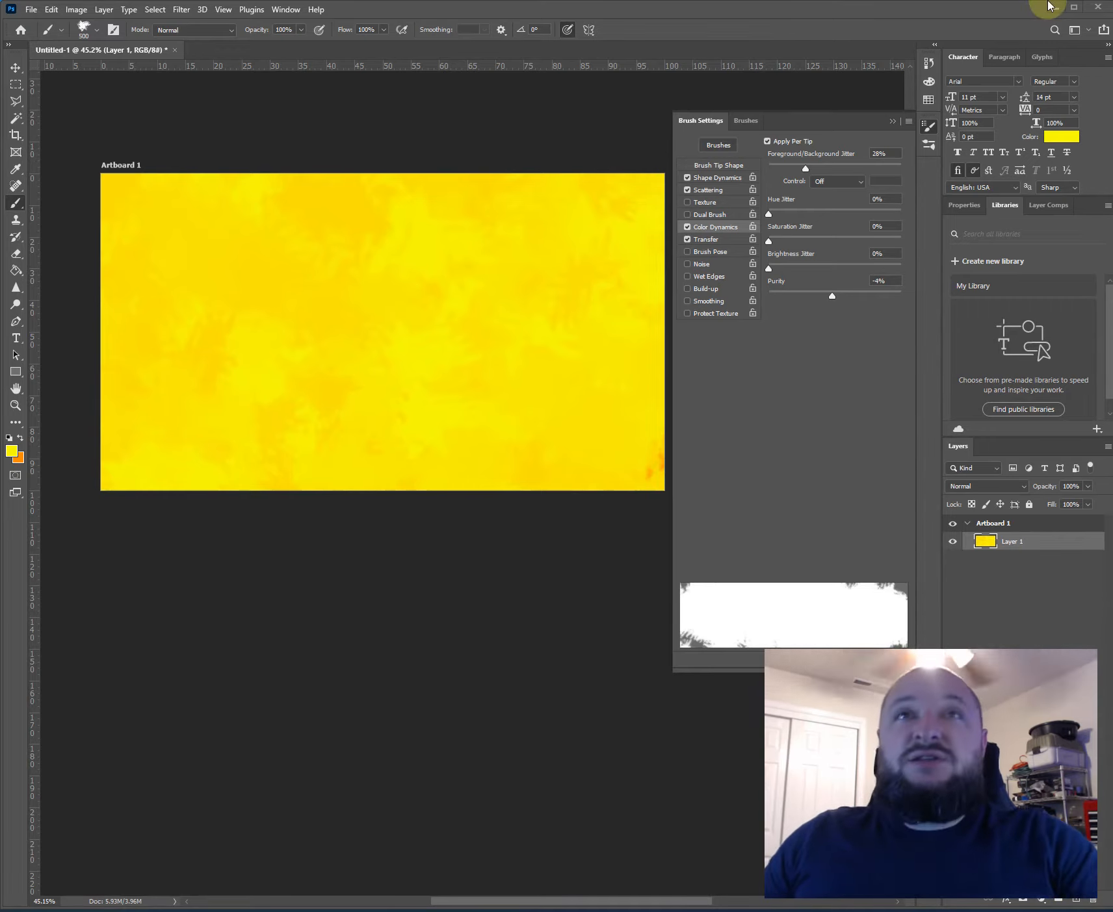
- Try the Rectangular Marquee with the 960 by 540 fixed ratio, drawing one selection and replacing it with a smaller one
{"action": "left_click", "coordinate": [13, 85]}
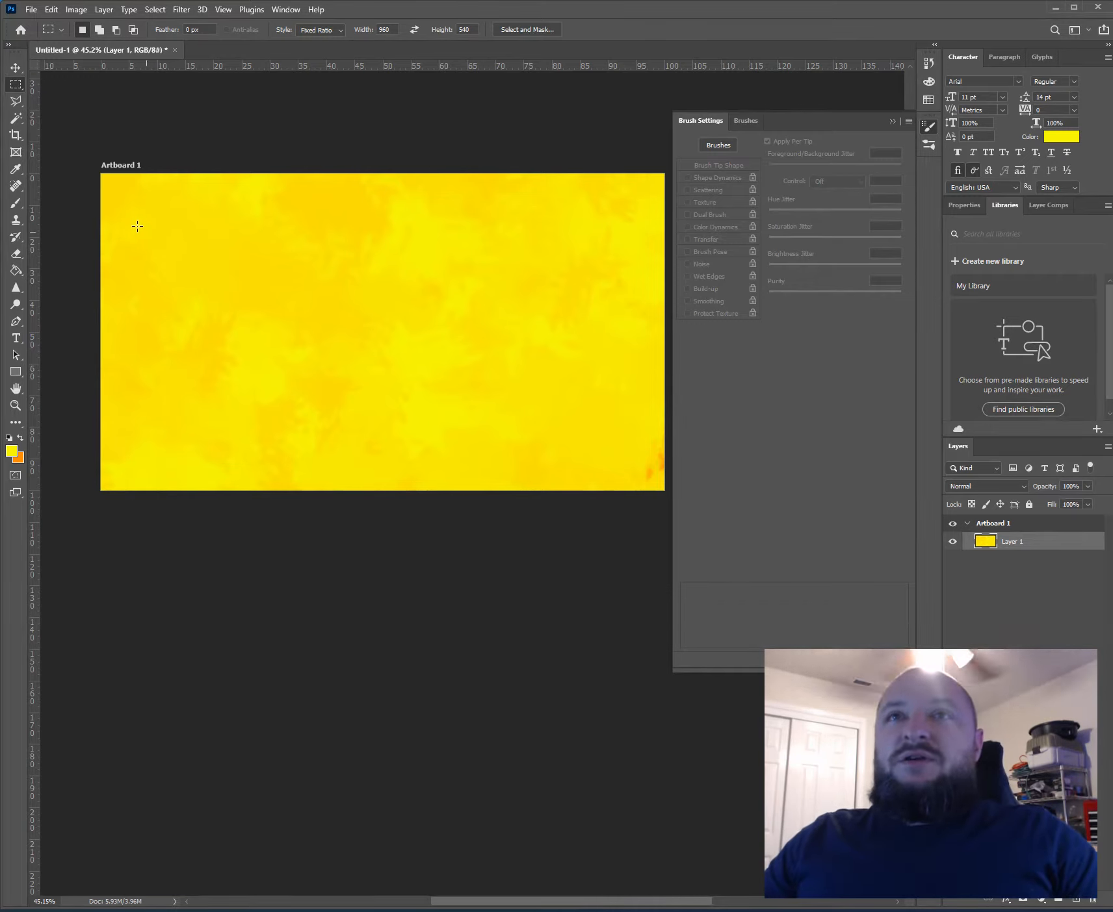
{"action": "left_click_drag", "start_coordinate": [151, 206], "coordinate": [504, 455]}
{"action": "left_click", "coordinate": [341, 72]}
{"action": "key", "text": "ctrl+z"}
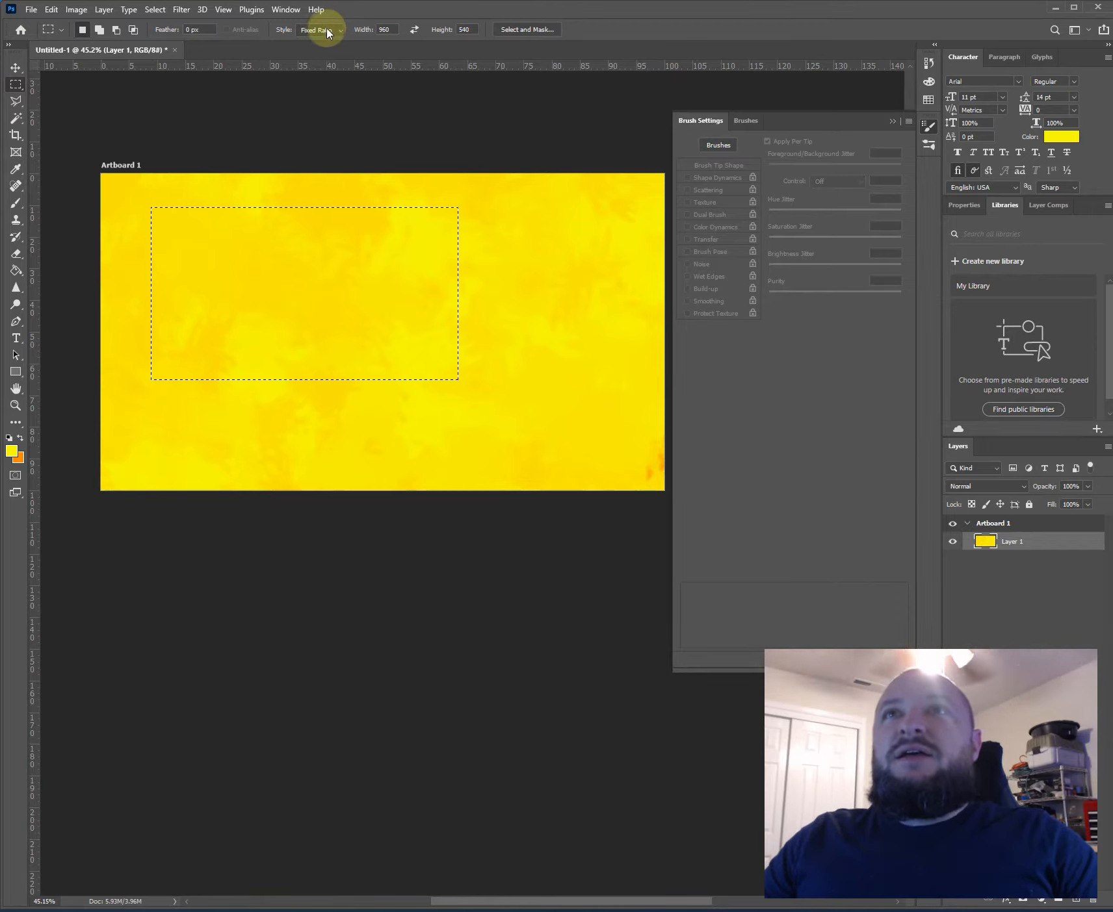
{"action": "left_click", "coordinate": [327, 30]}
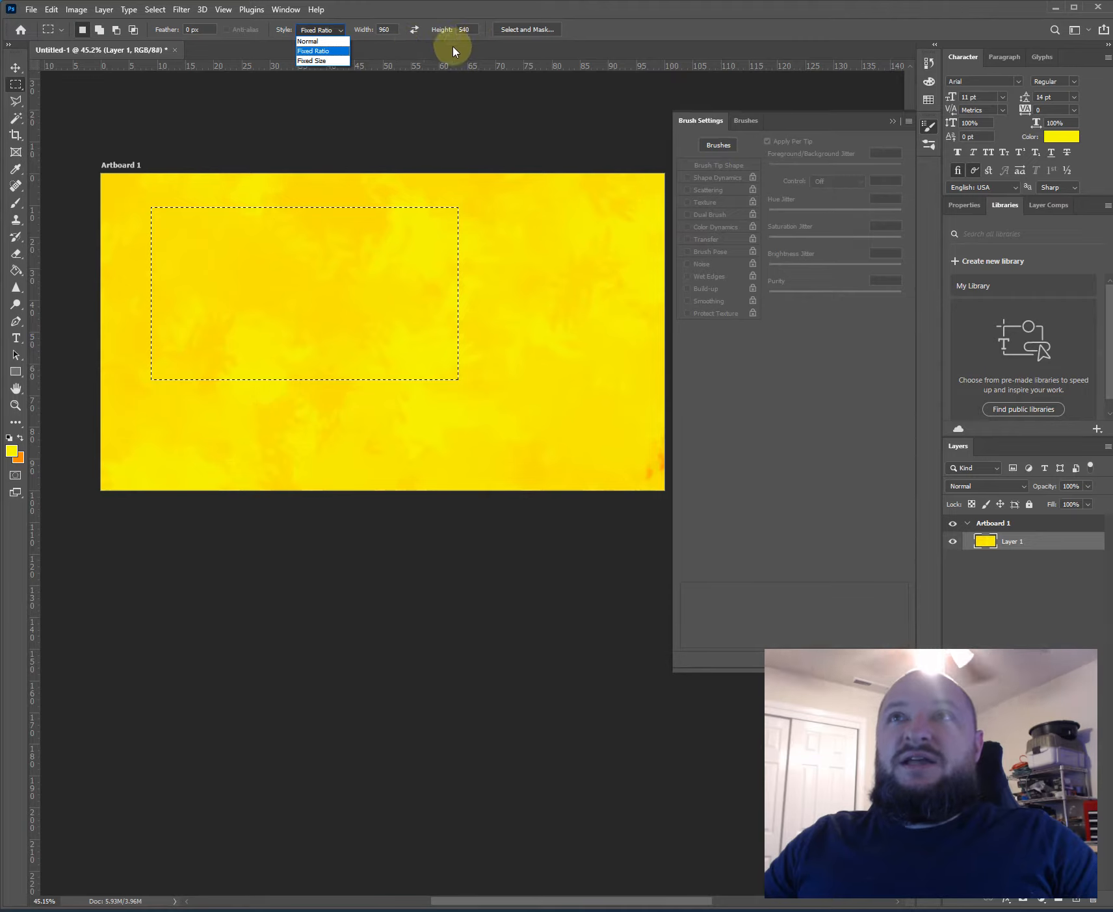
{"action": "left_click", "coordinate": [273, 316]}
{"action": "left_click", "coordinate": [485, 285]}
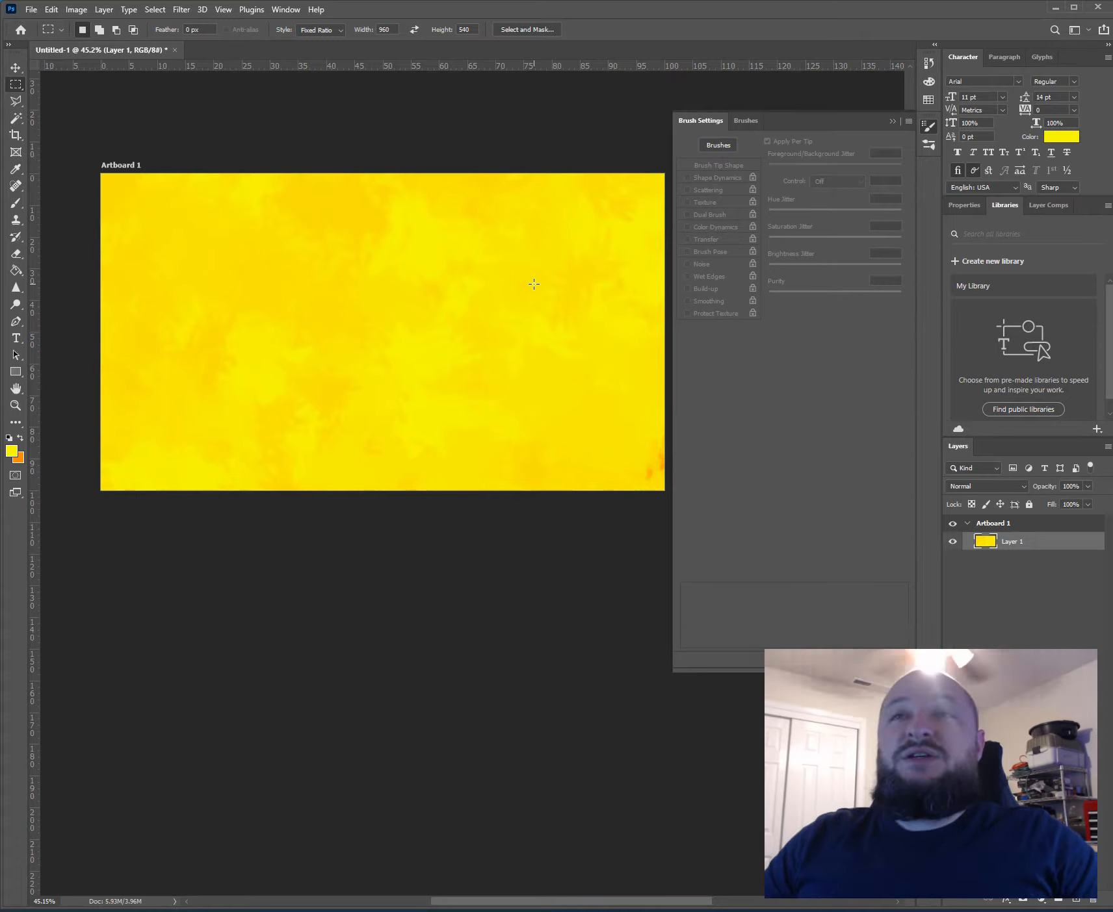
{"action": "left_click_drag", "start_coordinate": [576, 193], "coordinate": [375, 247]}
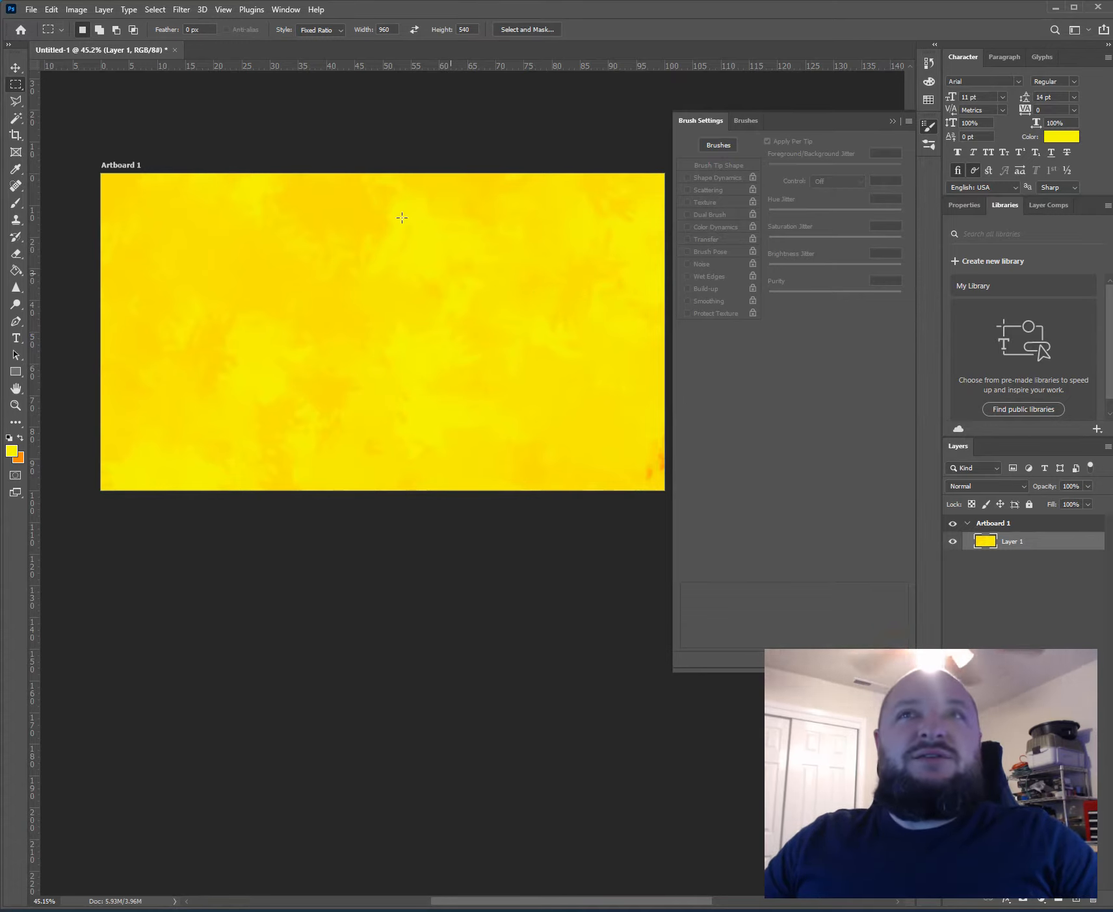
- Switch the marquee style to Normal and draw a rectangular selection in the upper-left part of the artboard
{"action": "left_click", "coordinate": [308, 31]}
{"action": "left_click", "coordinate": [307, 41]}
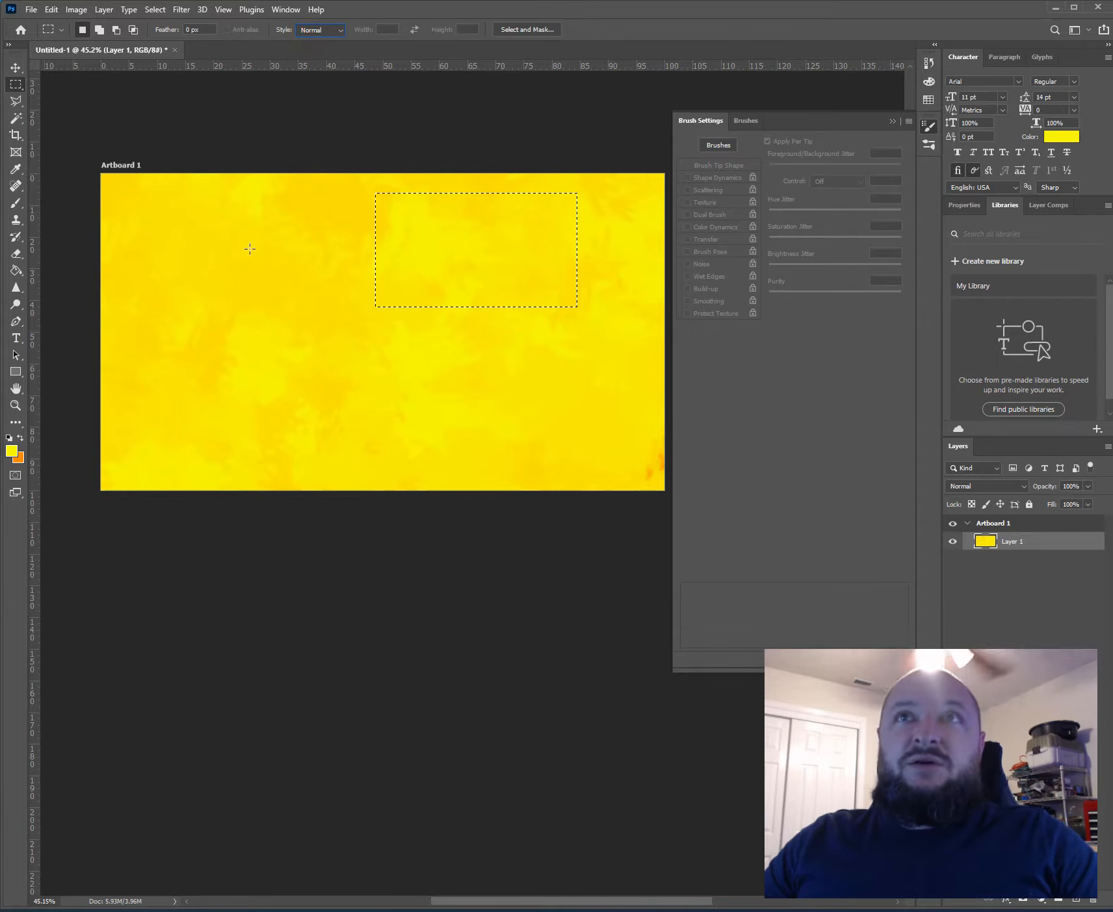
{"action": "left_click_drag", "start_coordinate": [170, 207], "coordinate": [463, 399]}
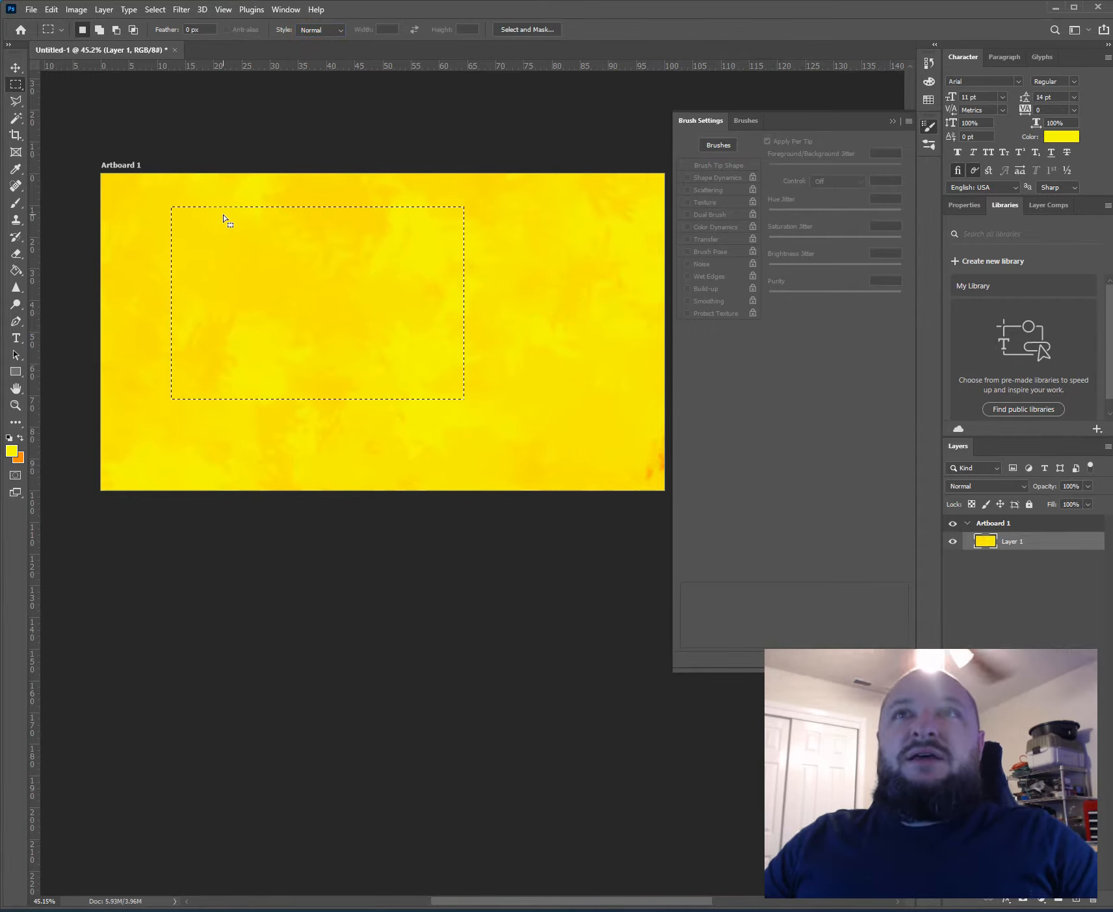
- Invert the selection and delete the paint outside the rectangle
{"action": "left_click", "coordinate": [155, 9]}
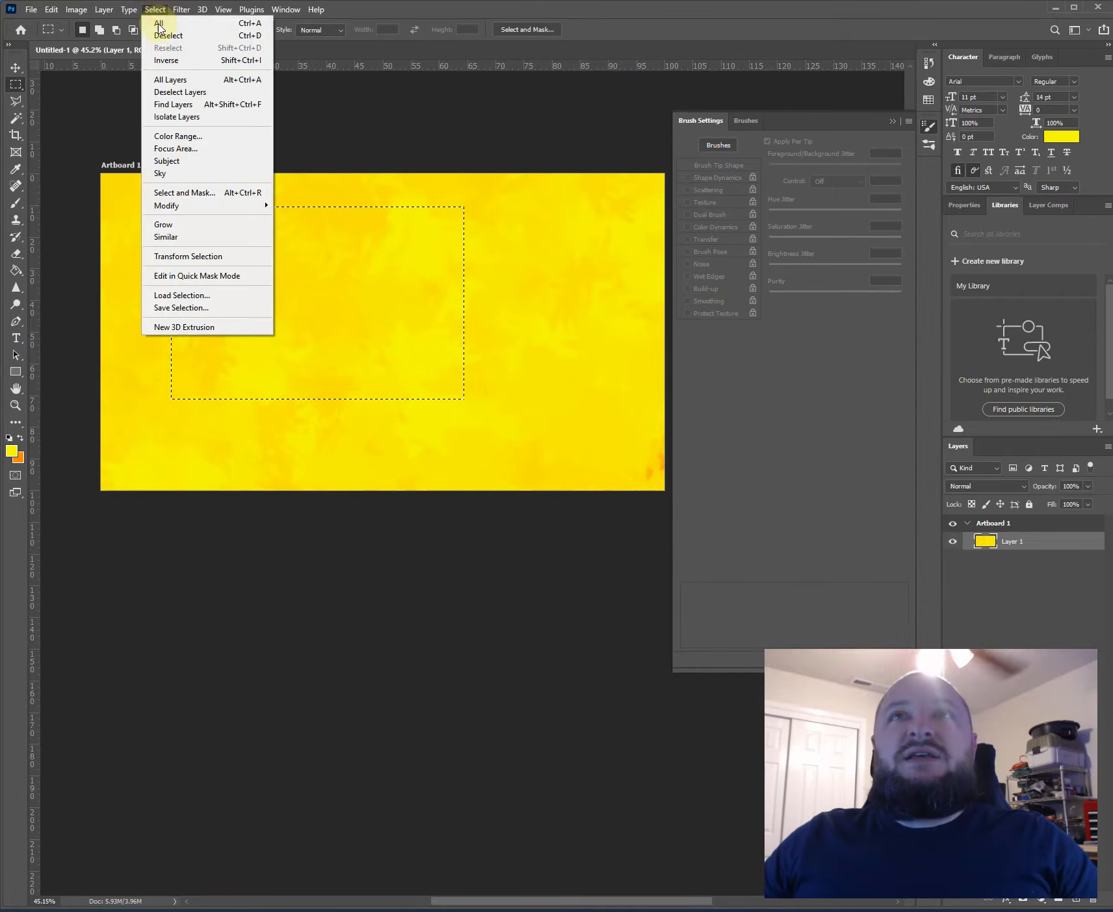
{"action": "left_click", "coordinate": [165, 60]}
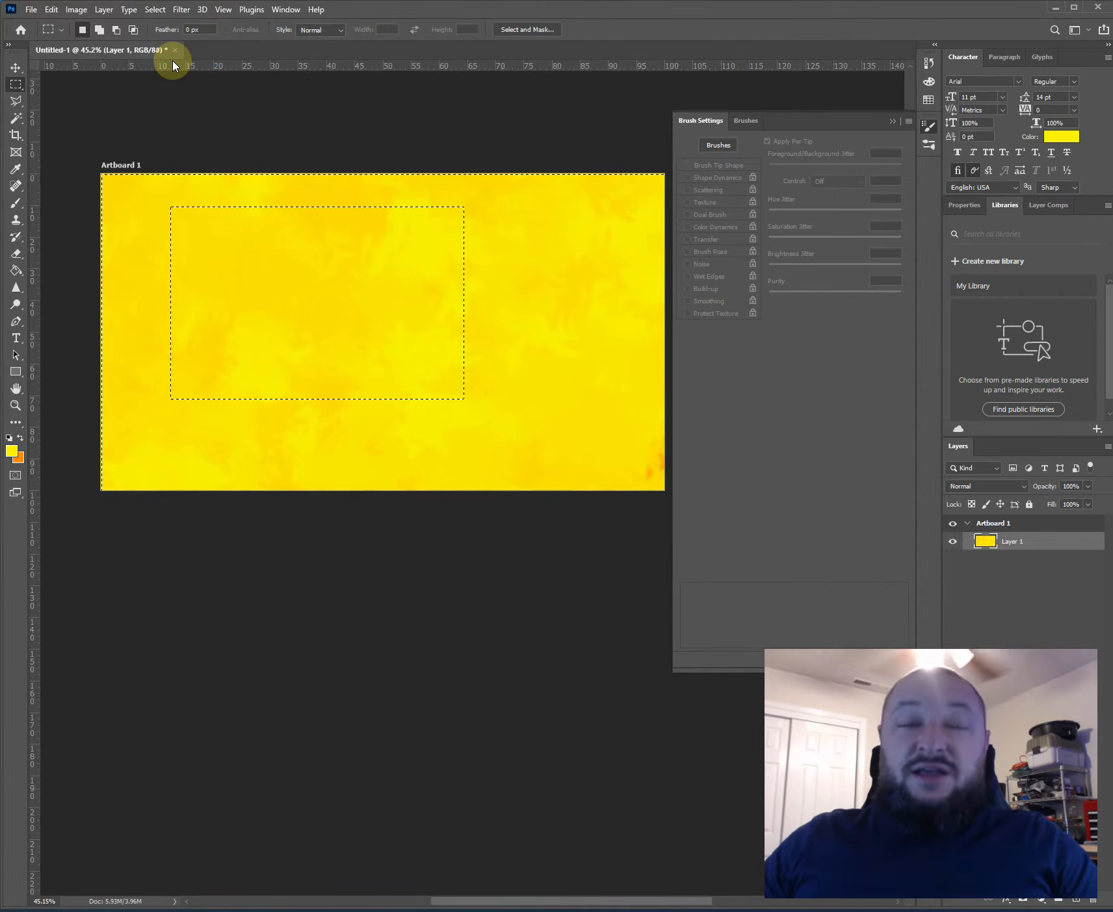
{"action": "key", "text": "Delete"}
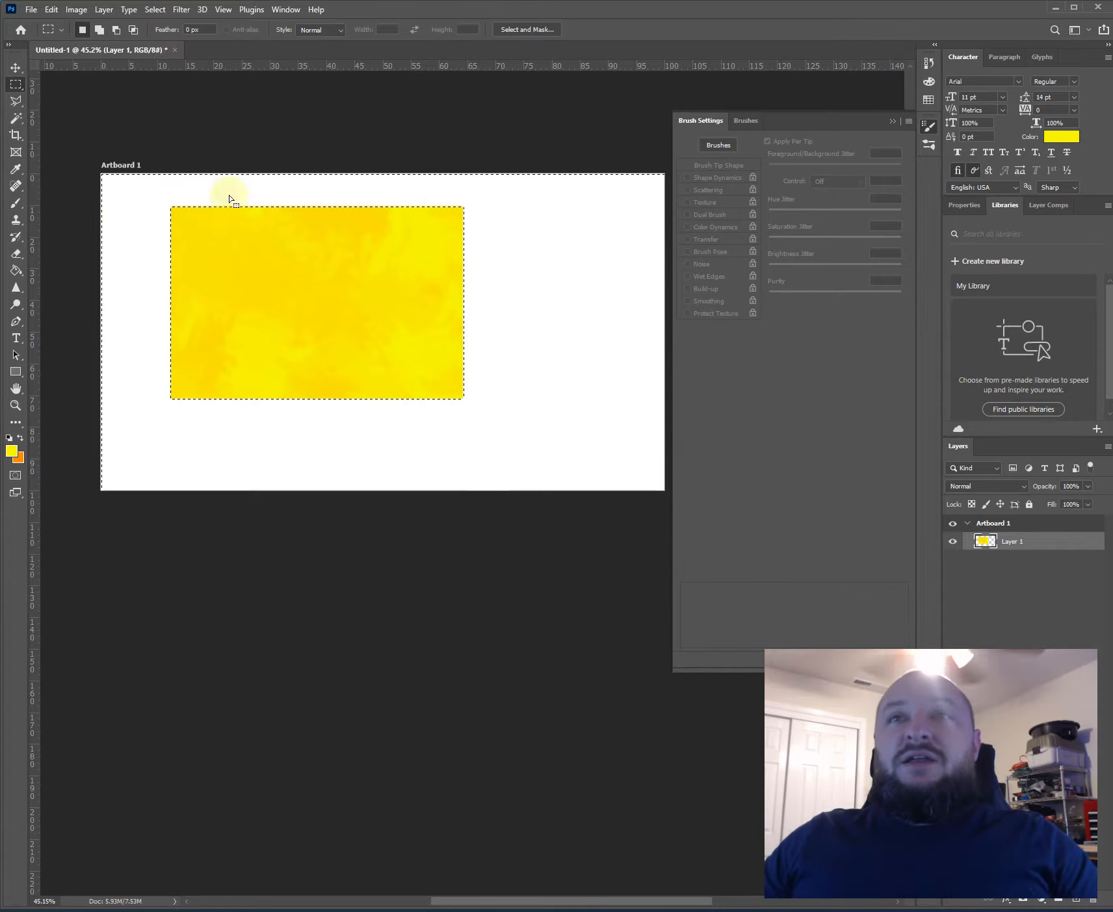
- Move the yellow rectangle down and right toward the artboard's center, and clear the selection
{"action": "key", "text": "v"}
{"action": "left_click_drag", "start_coordinate": [270, 321], "coordinate": [342, 360]}
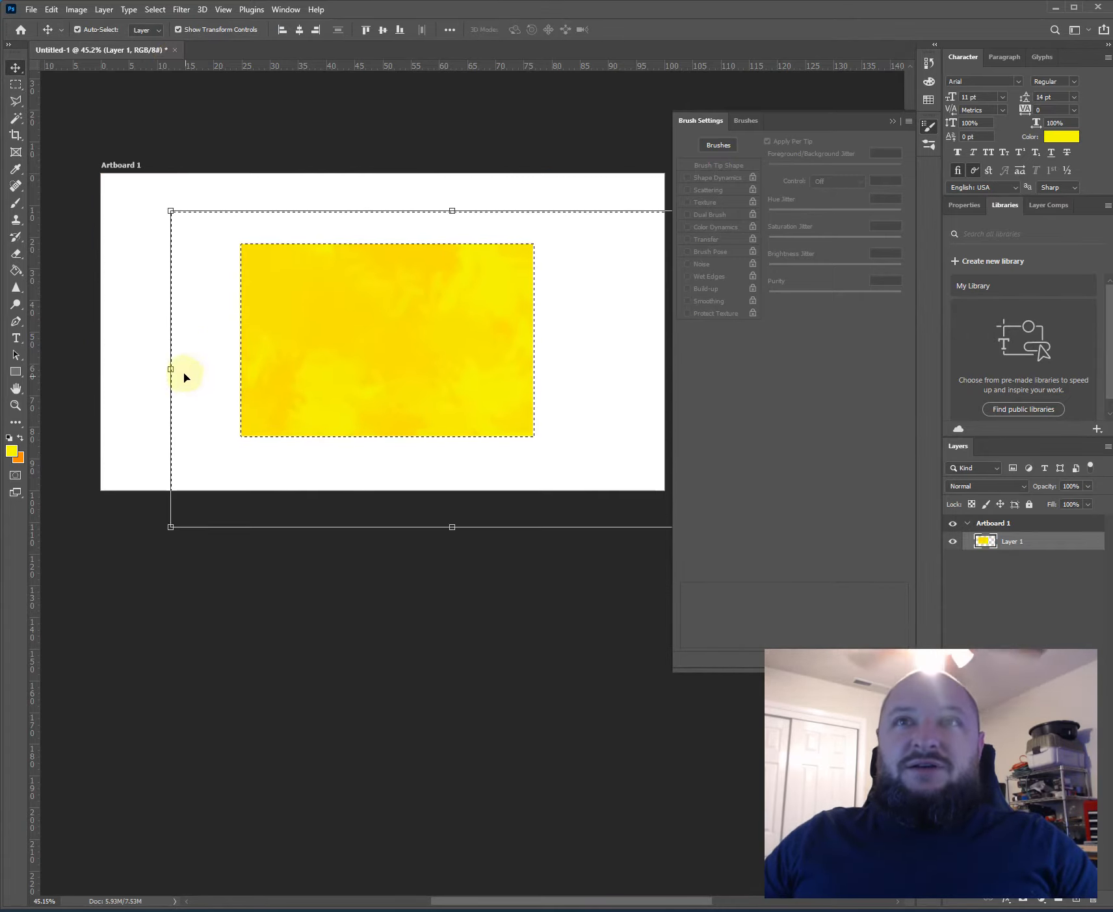
{"action": "left_click", "coordinate": [184, 377]}
{"action": "left_click", "coordinate": [528, 332]}
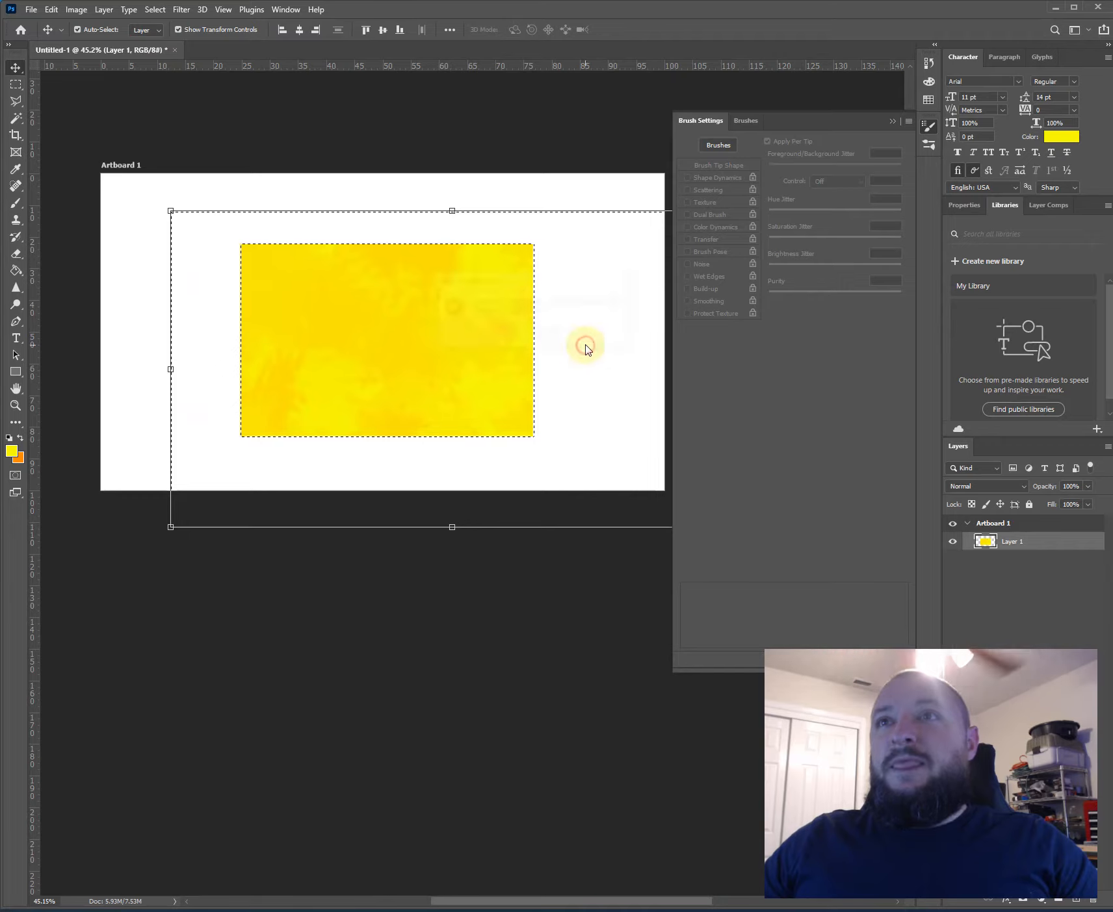
{"action": "left_click", "coordinate": [585, 347]}
{"action": "left_click", "coordinate": [534, 339]}
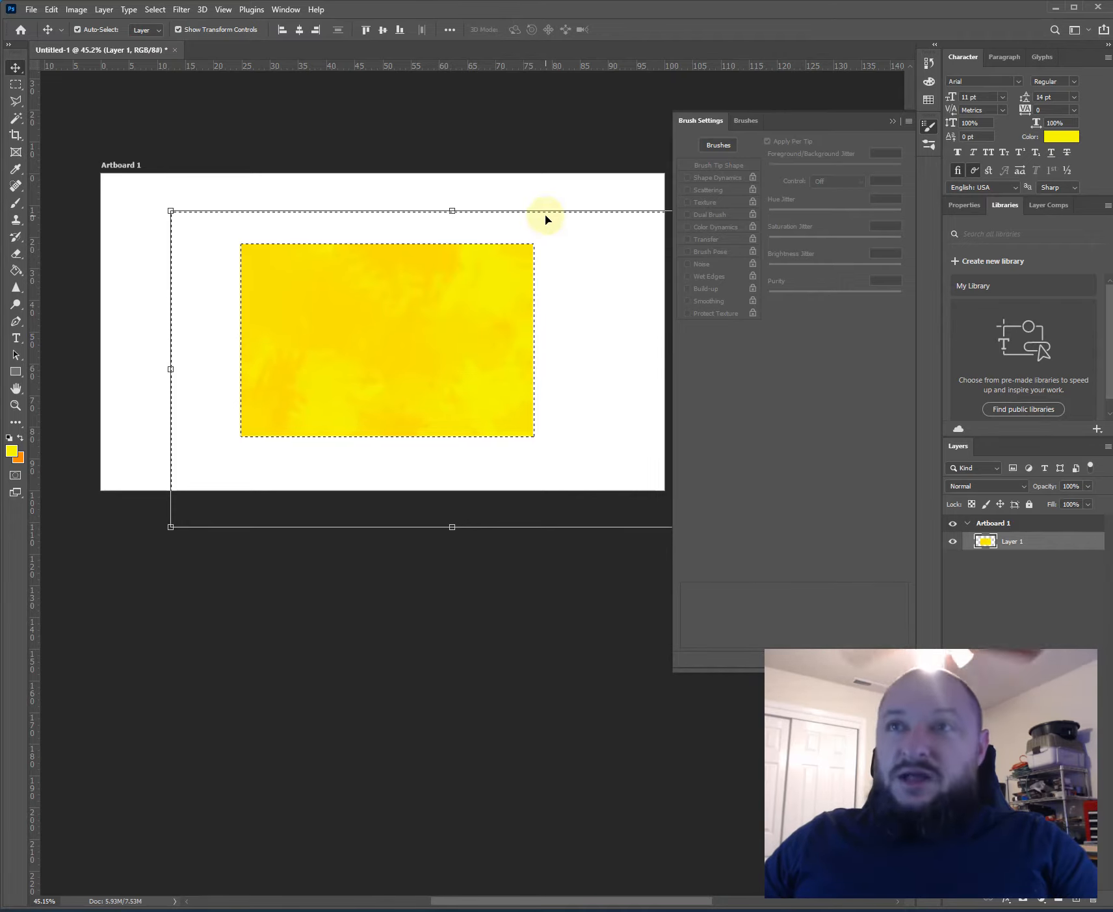
{"action": "key", "text": "m"}
{"action": "key", "text": "ctrl+d"}
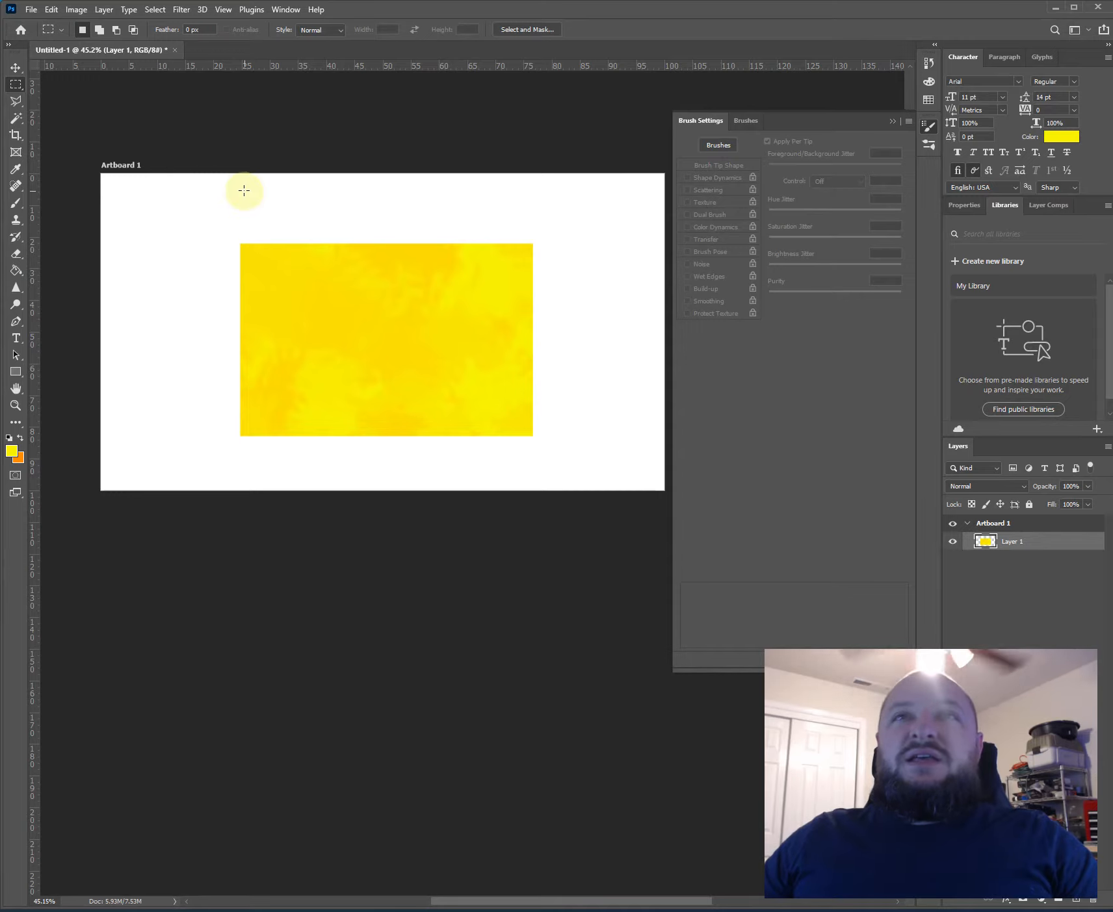
- Select the entire artboard and move the yellow rectangle slightly up and to the left
{"action": "key", "text": "ctrl+a"}
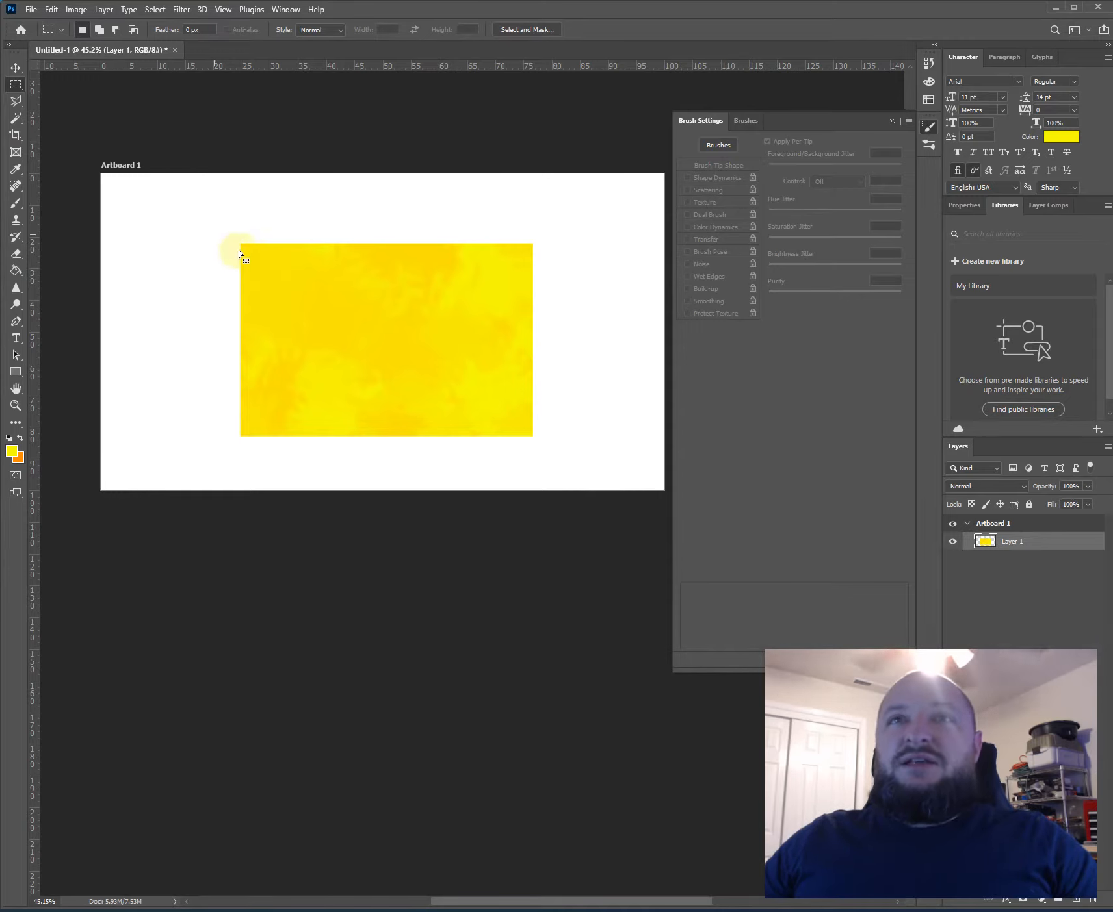
{"action": "key", "text": "v"}
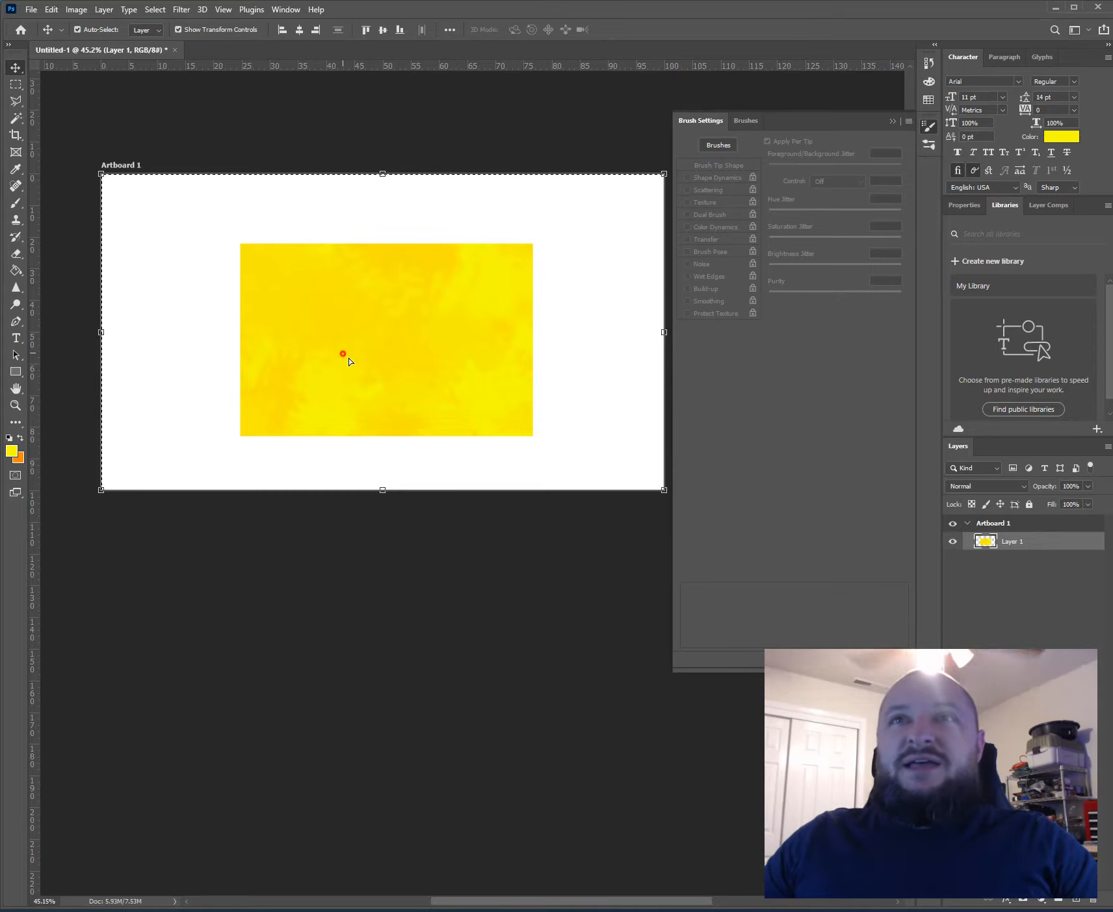
{"action": "left_click_drag", "start_coordinate": [345, 357], "coordinate": [334, 326]}
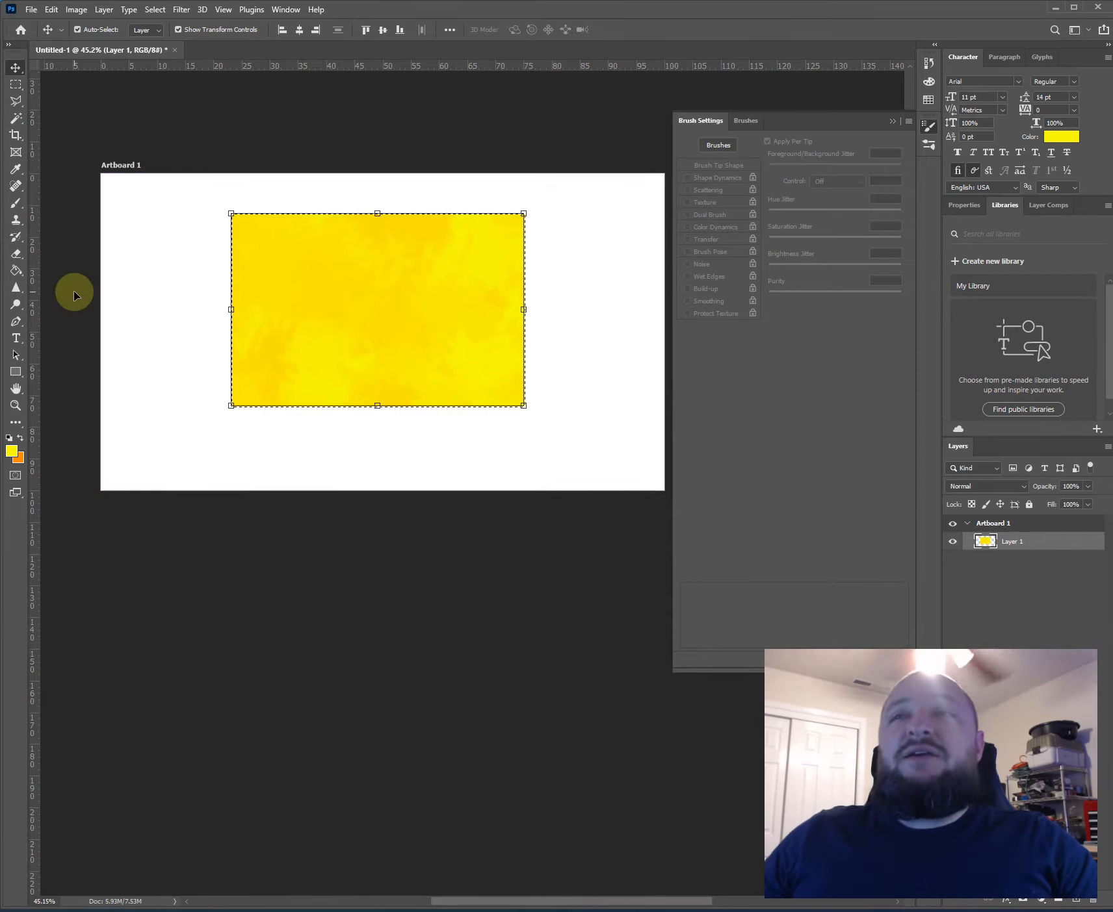
- Scale the yellow rectangle to about 94% width and 104% height, and apply the transformation
{"action": "mouse_move", "coordinate": [525, 409]}
{"action": "left_mouse_down"}
{"action": "mouse_move", "coordinate": [556, 367]}
{"action": "mouse_move", "coordinate": [520, 406]}
{"action": "left_mouse_up"}
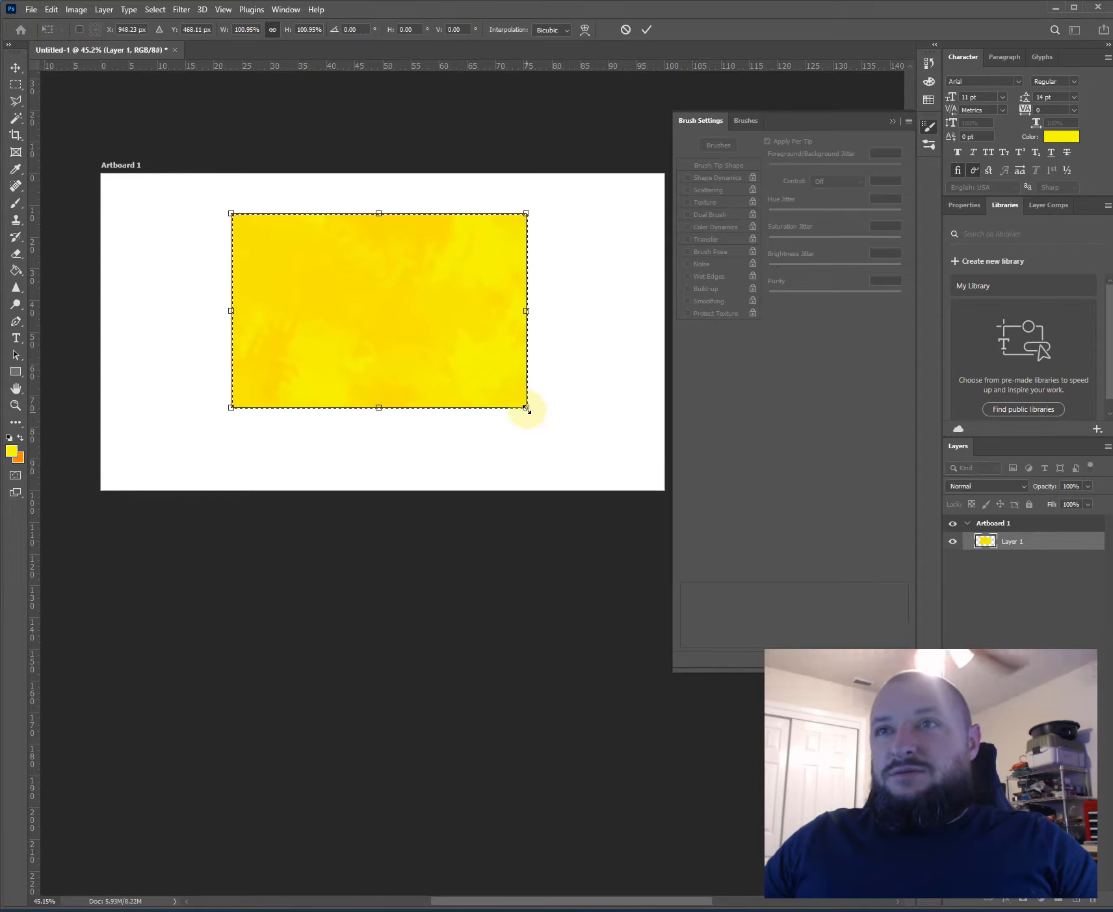
{"action": "left_click_drag", "start_coordinate": [224, 409], "coordinate": [457, 375]}
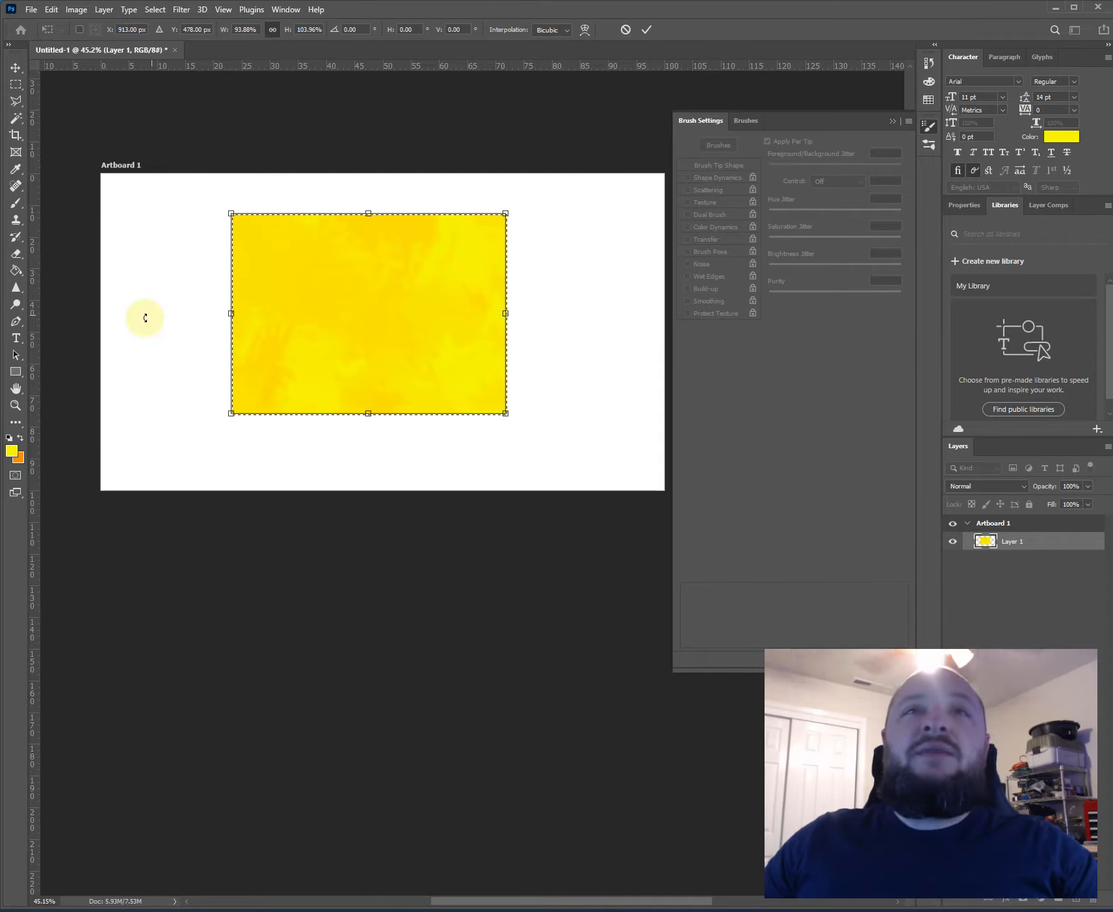
{"action": "left_click", "coordinate": [647, 30]}
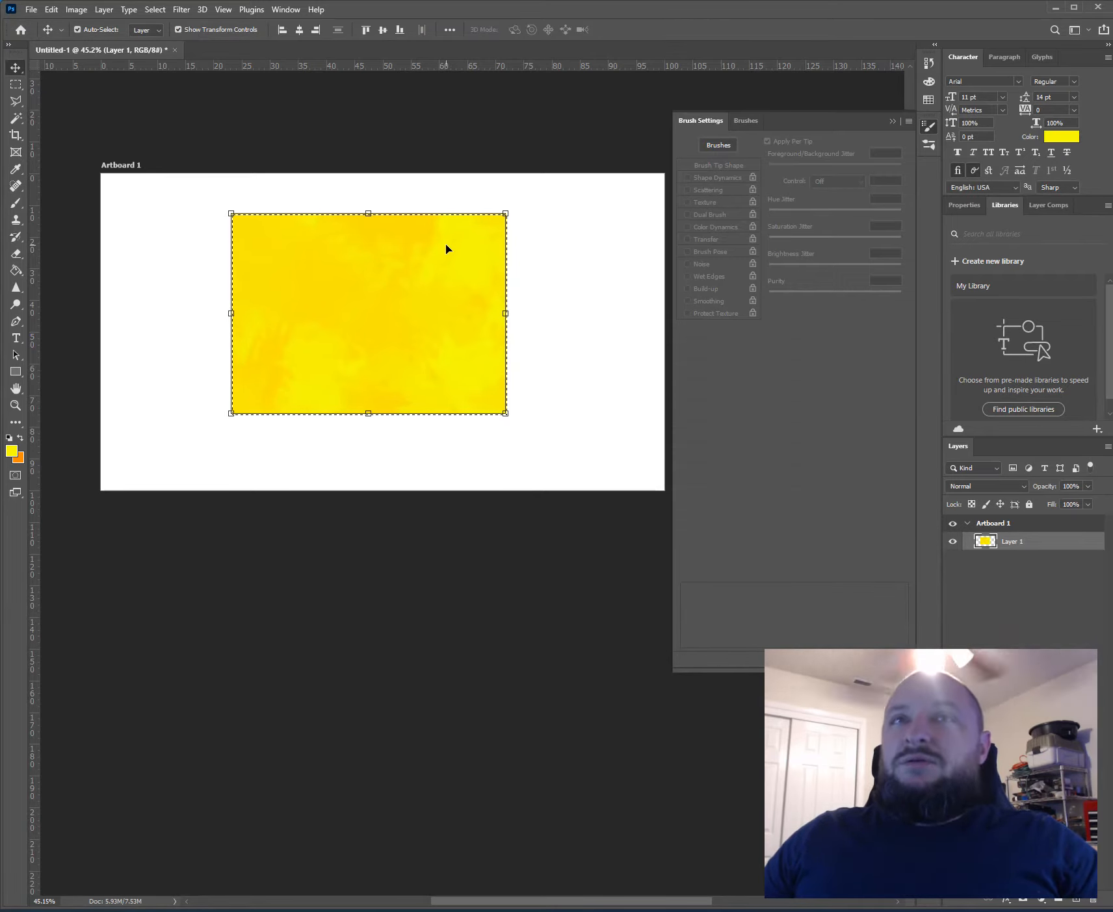
- Select the empty white area around the yellow rectangle with the Magic Wand at tolerance 32
{"action": "left_click", "coordinate": [16, 118]}
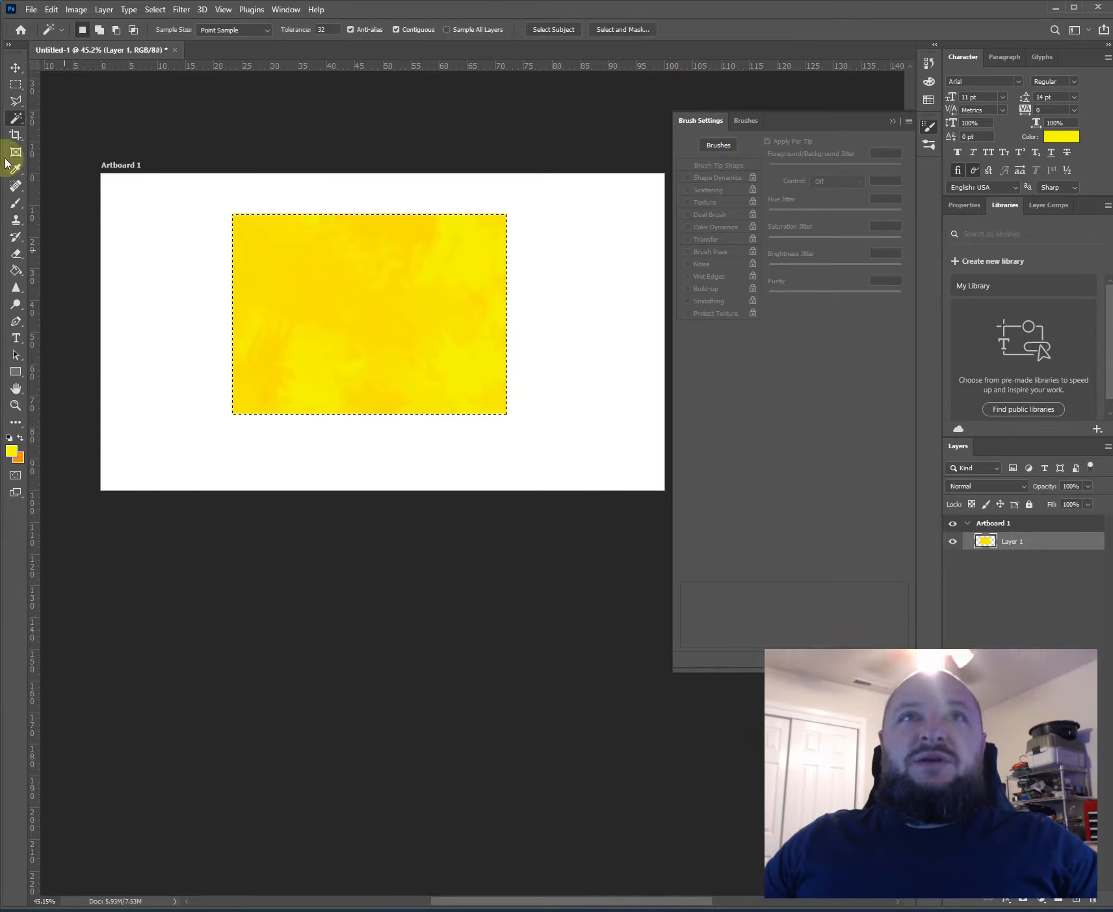
{"action": "left_click", "coordinate": [16, 117]}
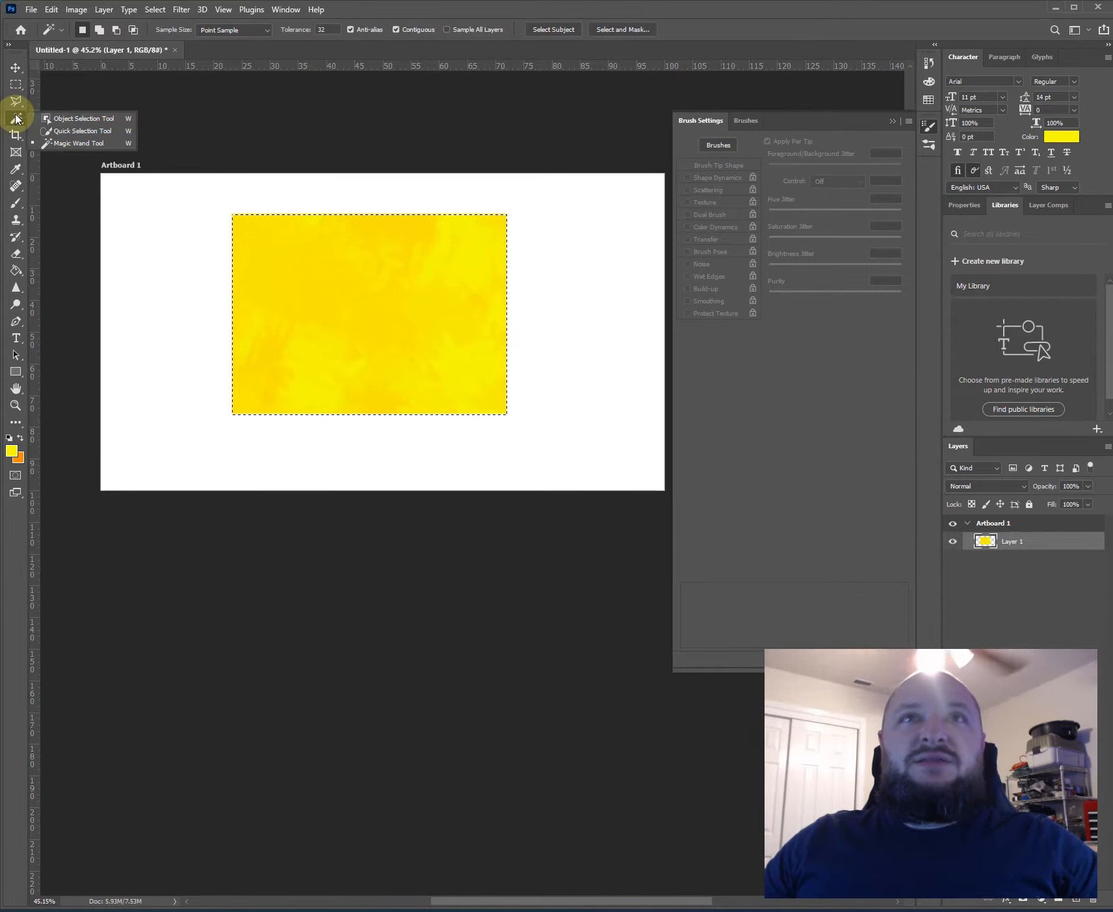
{"action": "left_click", "coordinate": [73, 143]}
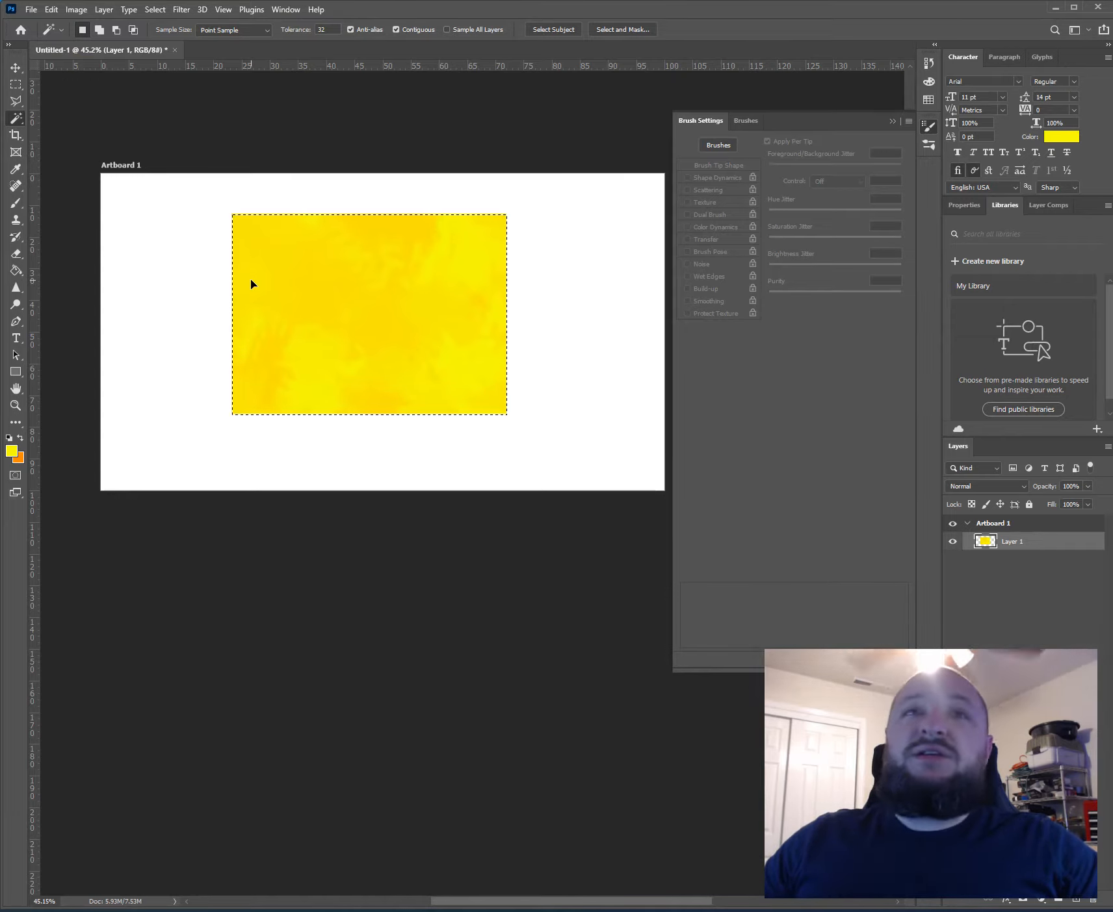
{"action": "left_click", "coordinate": [190, 267]}
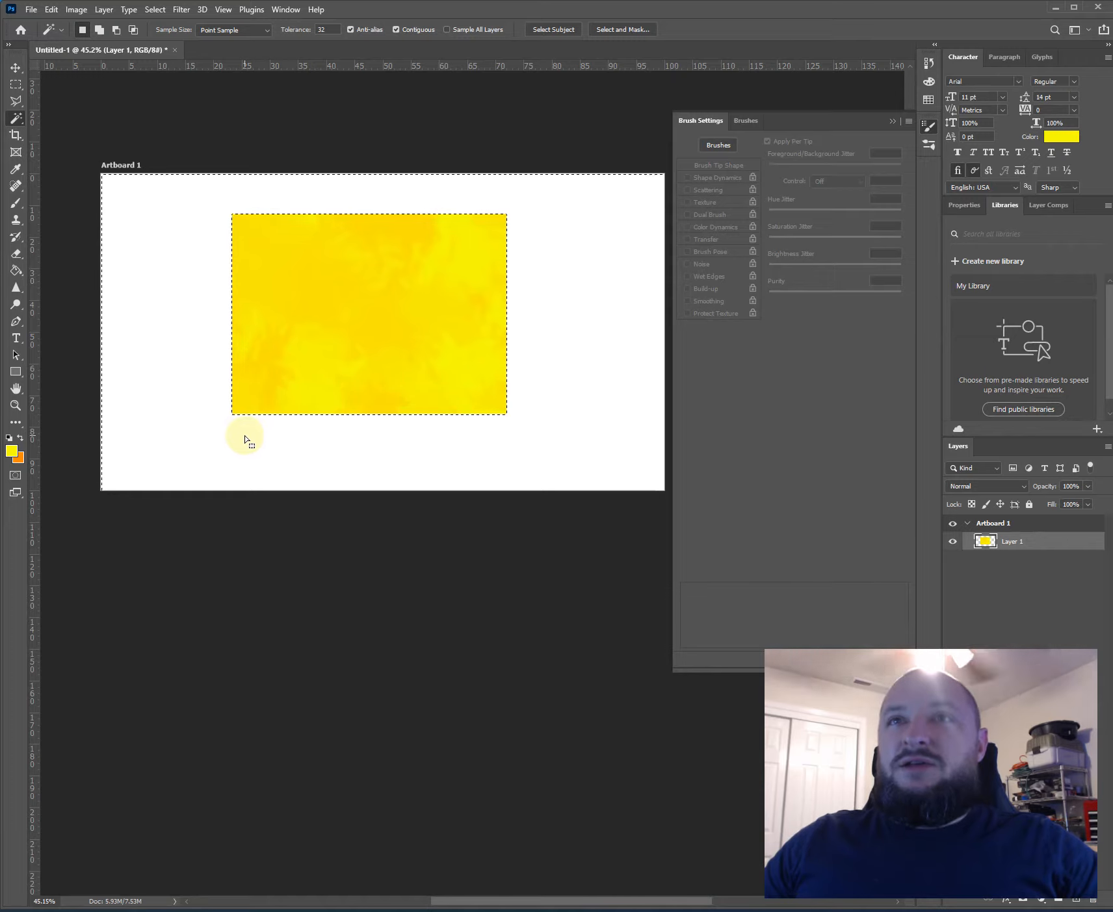
- Clear the selection and reselect the empty white area around the yellow rectangle with the Magic Wand
{"action": "key", "text": "m"}
{"action": "left_click", "coordinate": [173, 286]}
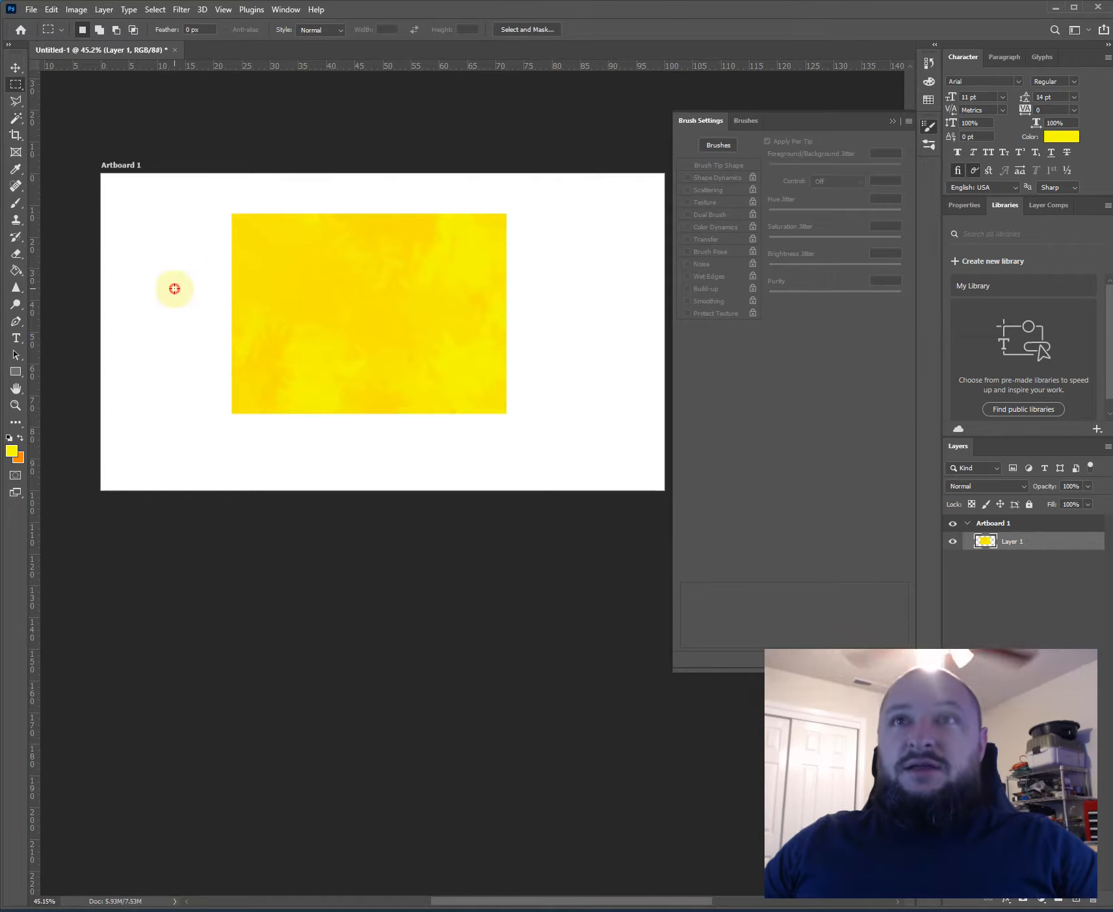
{"action": "left_click", "coordinate": [16, 118]}
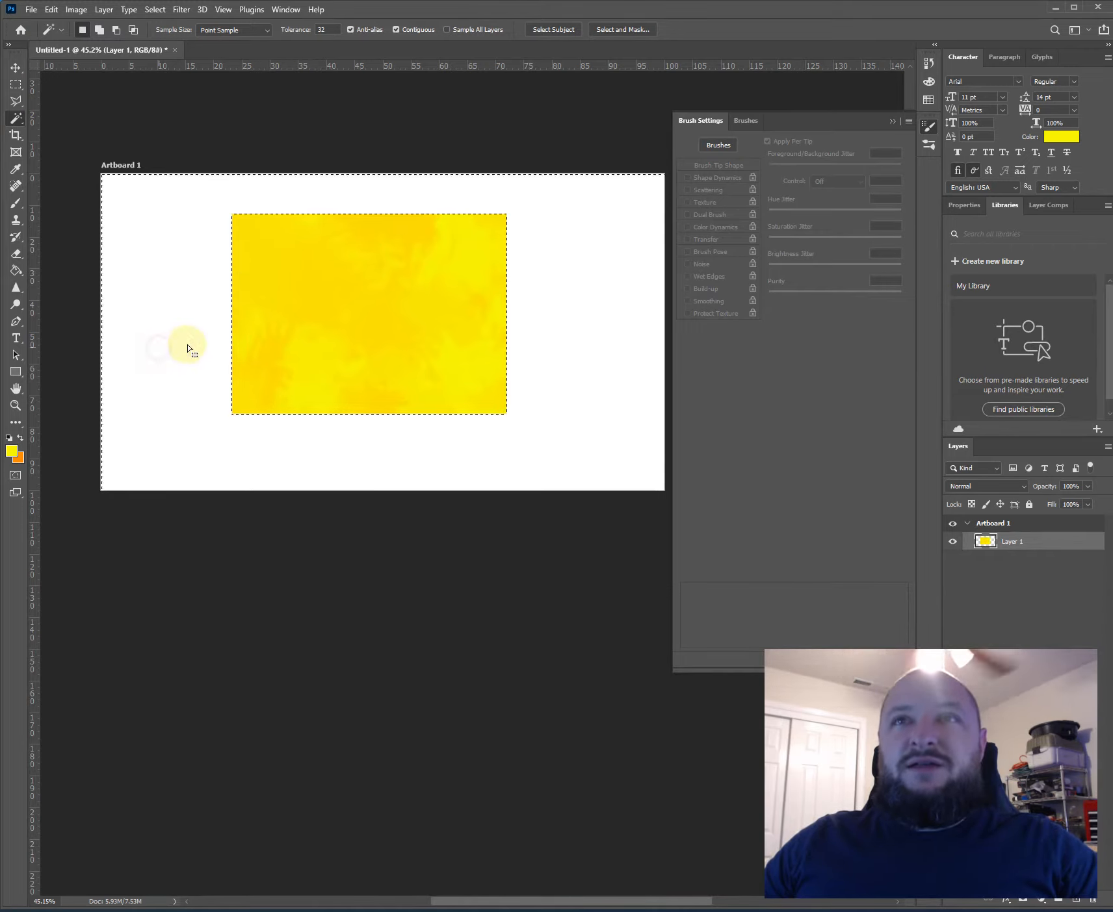
- Set the Magic Wand tolerance to 2, select the yellow shade in the rectangle's upper-left area, and delete it
{"action": "left_click", "coordinate": [329, 29]}
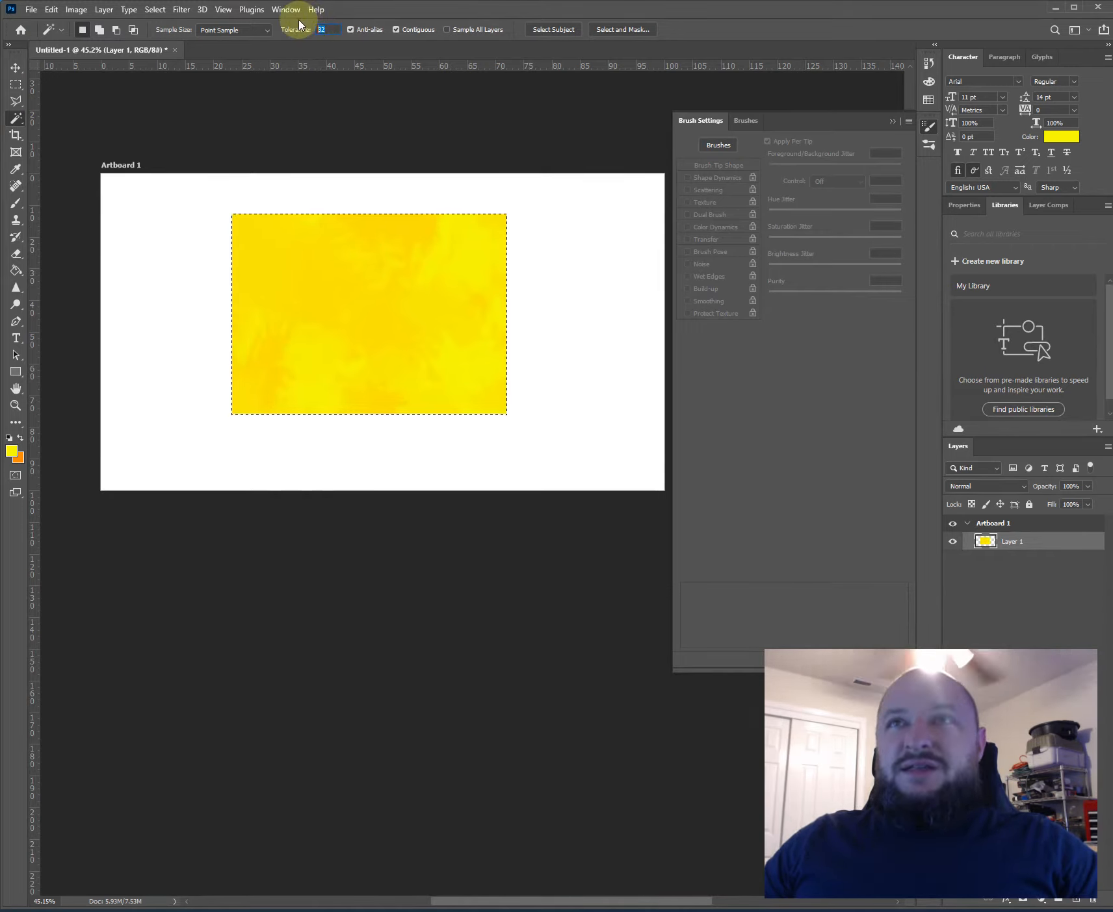
{"action": "key", "text": "Return"}
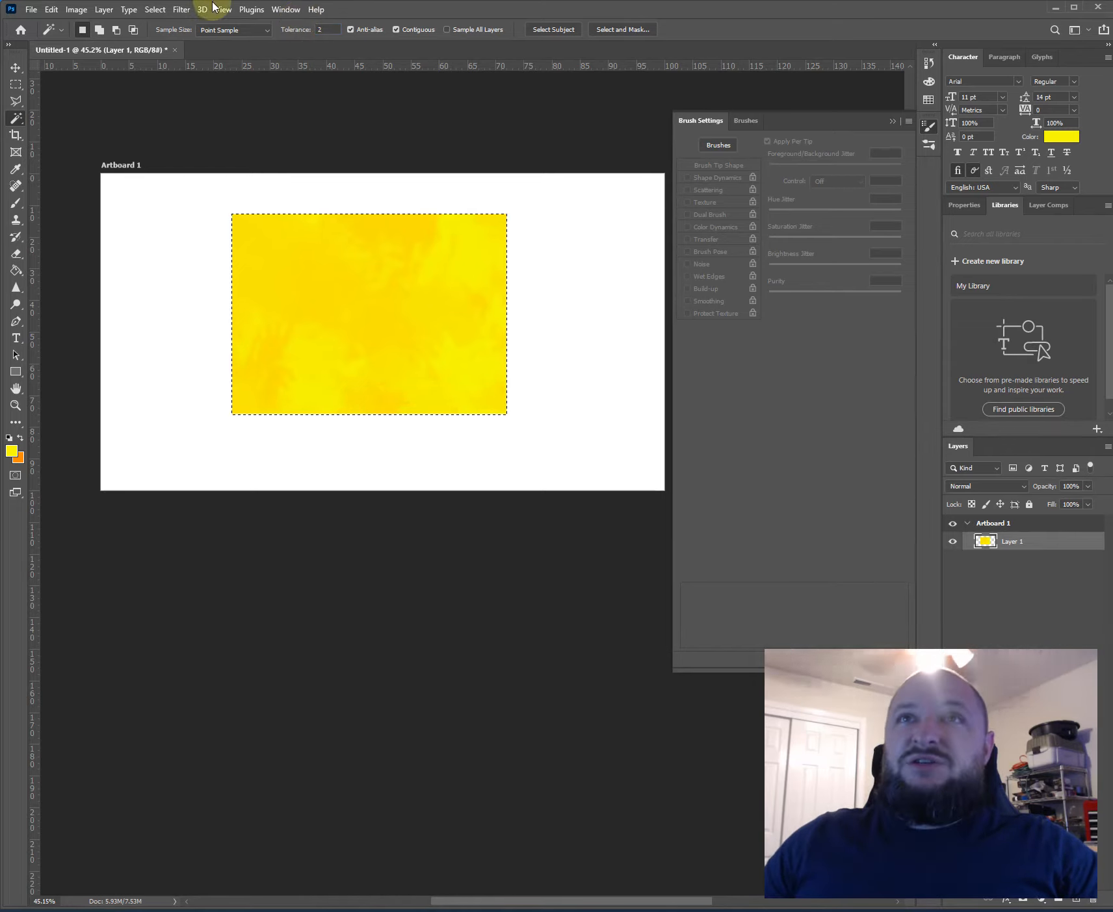
{"action": "left_click", "coordinate": [272, 258]}
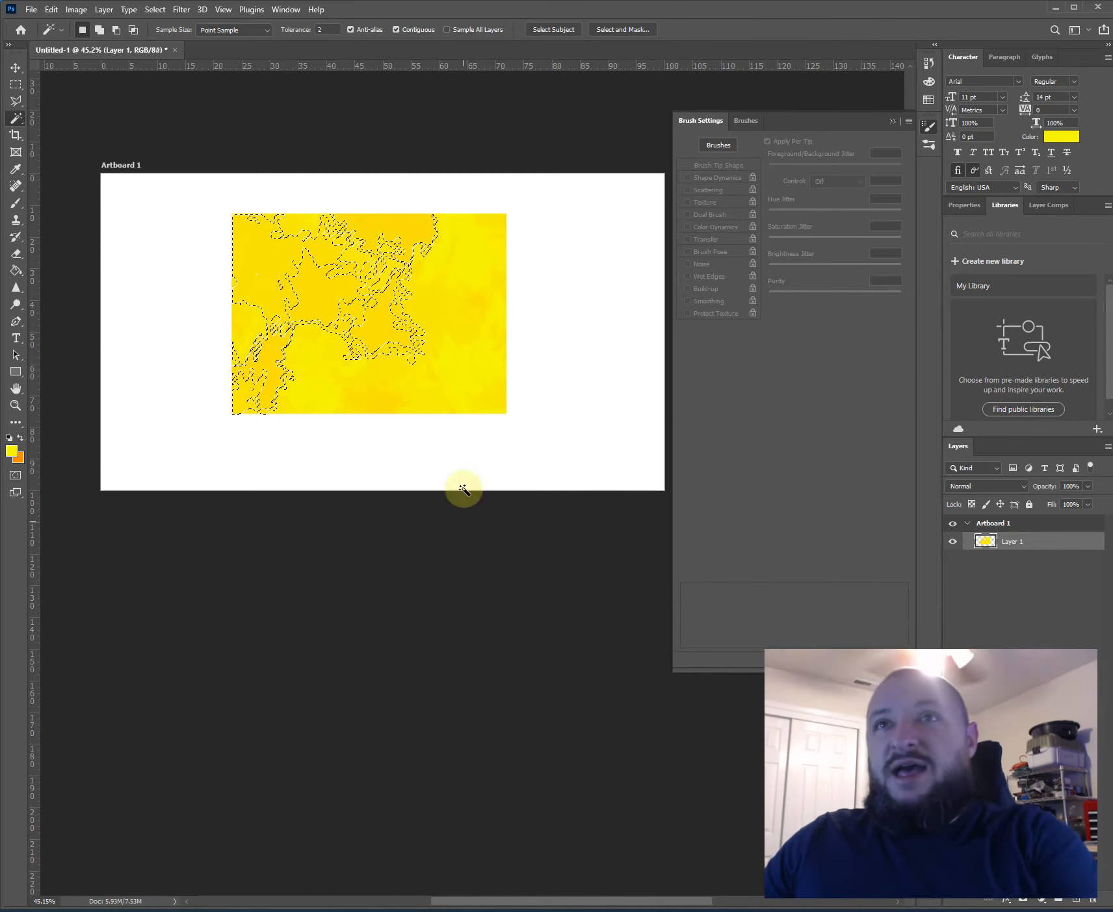
{"action": "key", "text": "Delete"}
- Select and delete the yellow shade right of the rectangle's center, try selecting the empty area, and clear the selection
{"action": "left_click", "coordinate": [449, 308]}
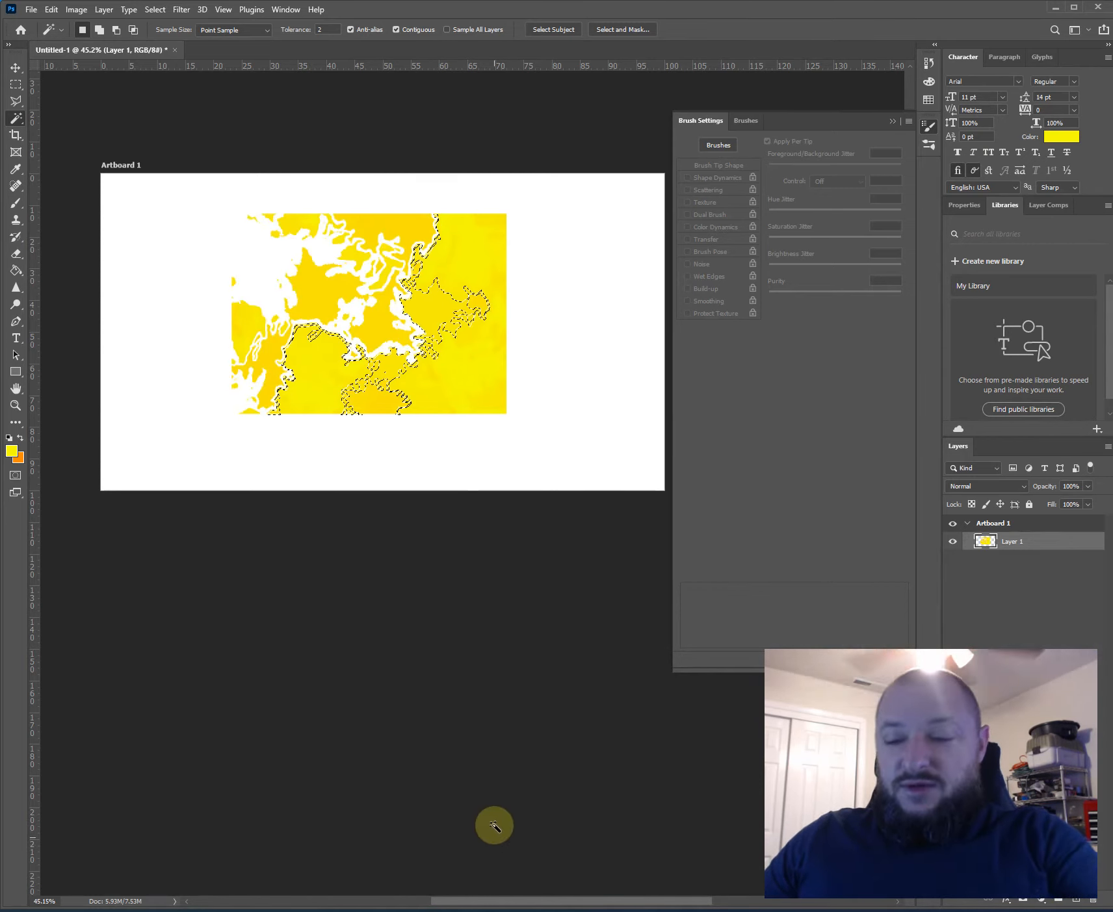
{"action": "left_click", "coordinate": [529, 467]}
{"action": "key", "text": "m"}
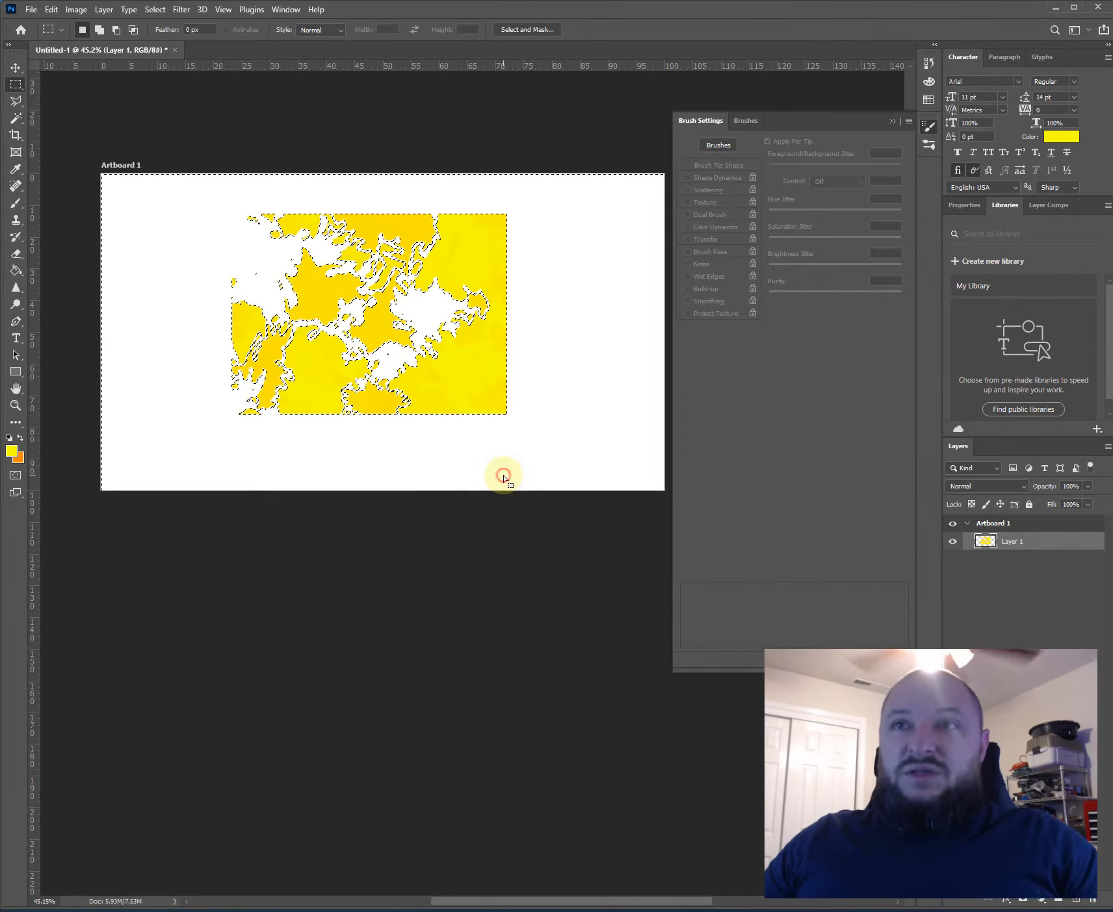
{"action": "left_click", "coordinate": [503, 476]}
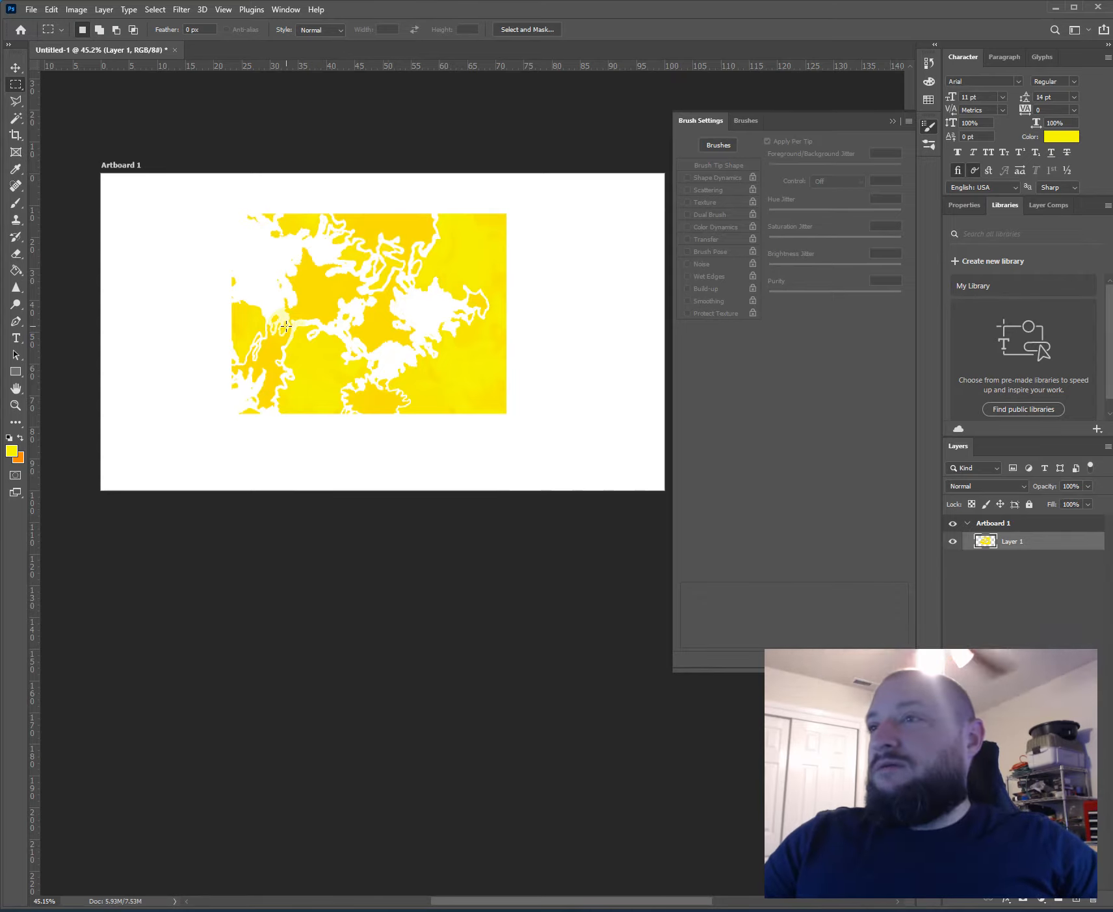
- Try deleting all of the layer's artwork, undo the deletion, and clear the selection
{"action": "key", "text": "Delete"}
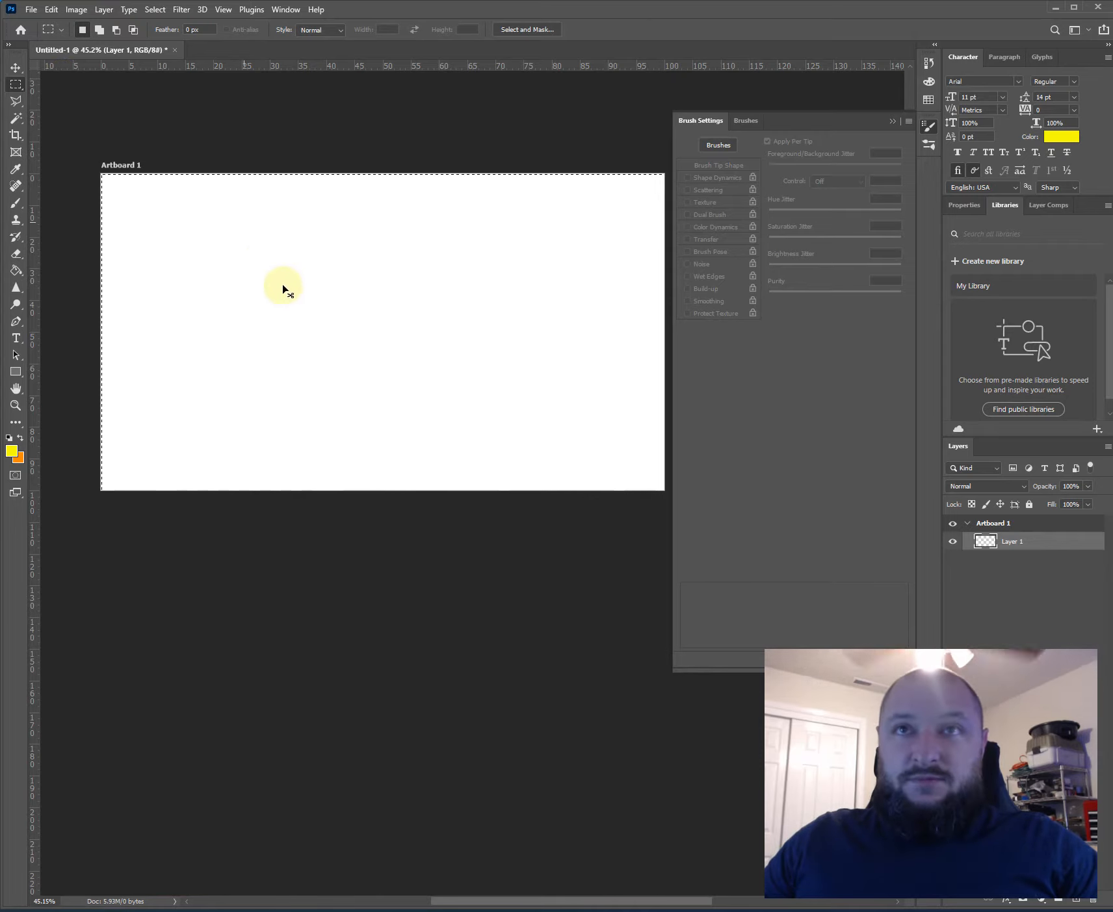
{"action": "key", "text": "ctrl+z"}
{"action": "left_click", "coordinate": [204, 251]}
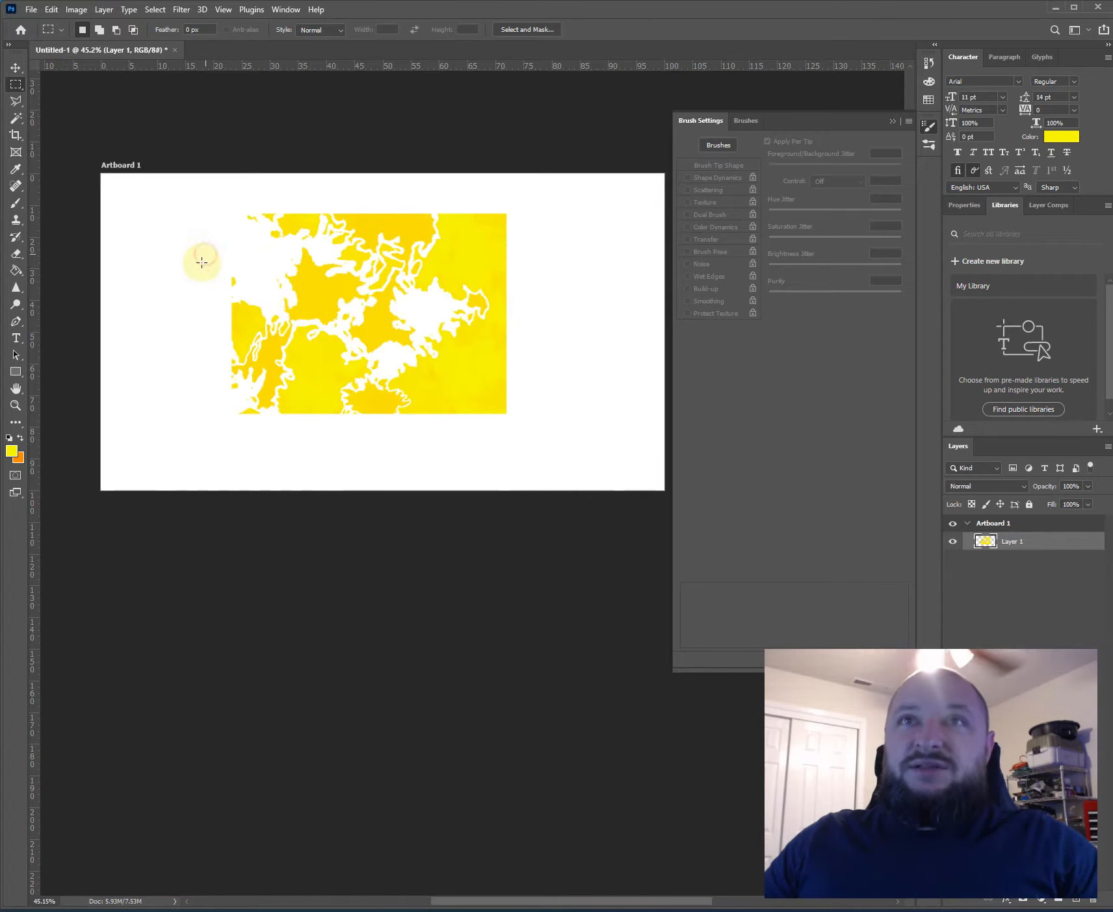
- Move the yellow artwork around with the Move tool and place it near the artboard's upper right
{"action": "left_click", "coordinate": [15, 68]}
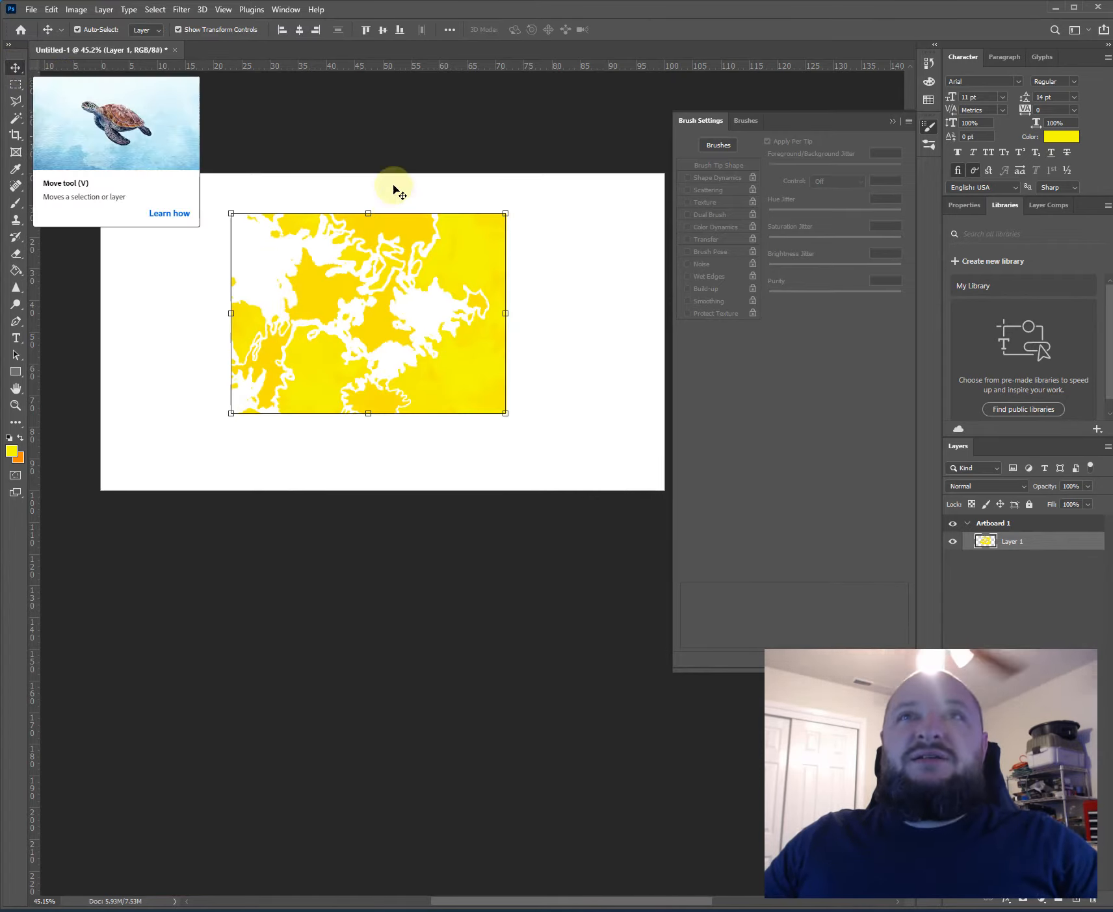
{"action": "left_click", "coordinate": [191, 181]}
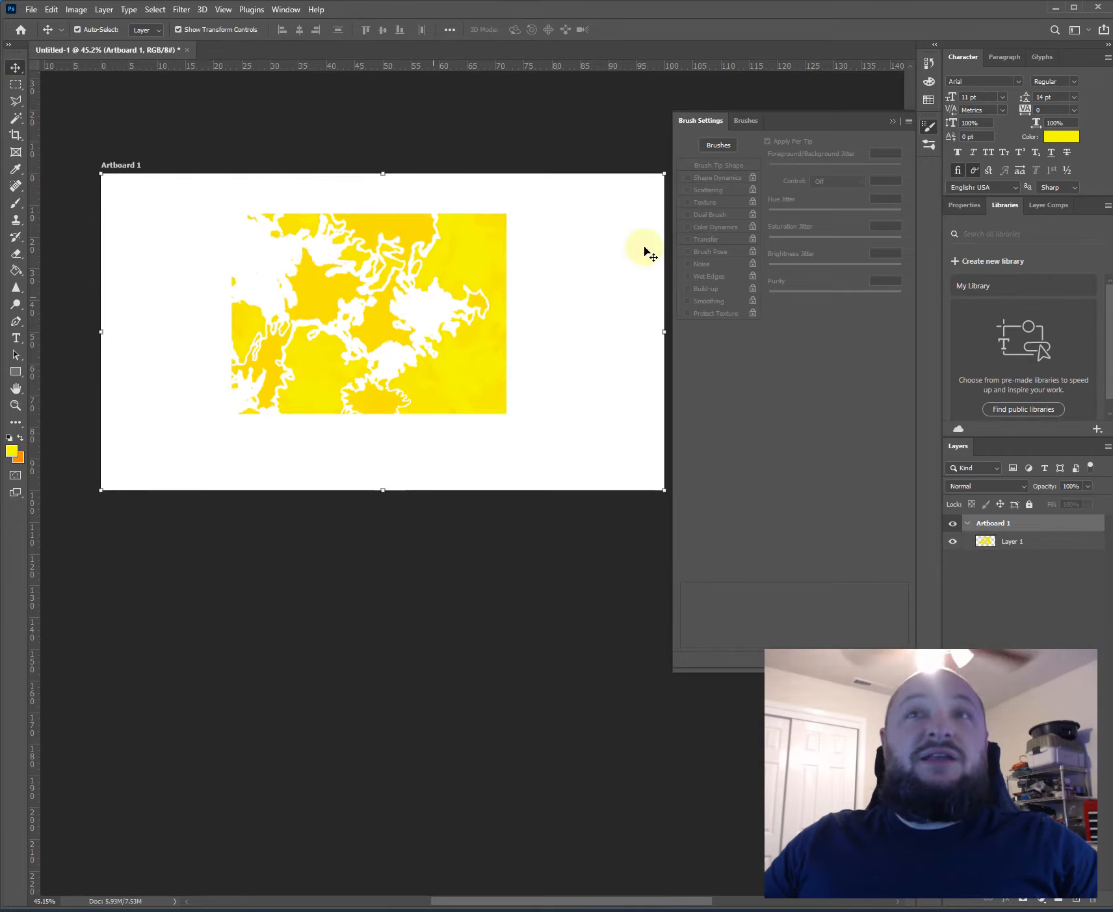
{"action": "left_click", "coordinate": [216, 104]}
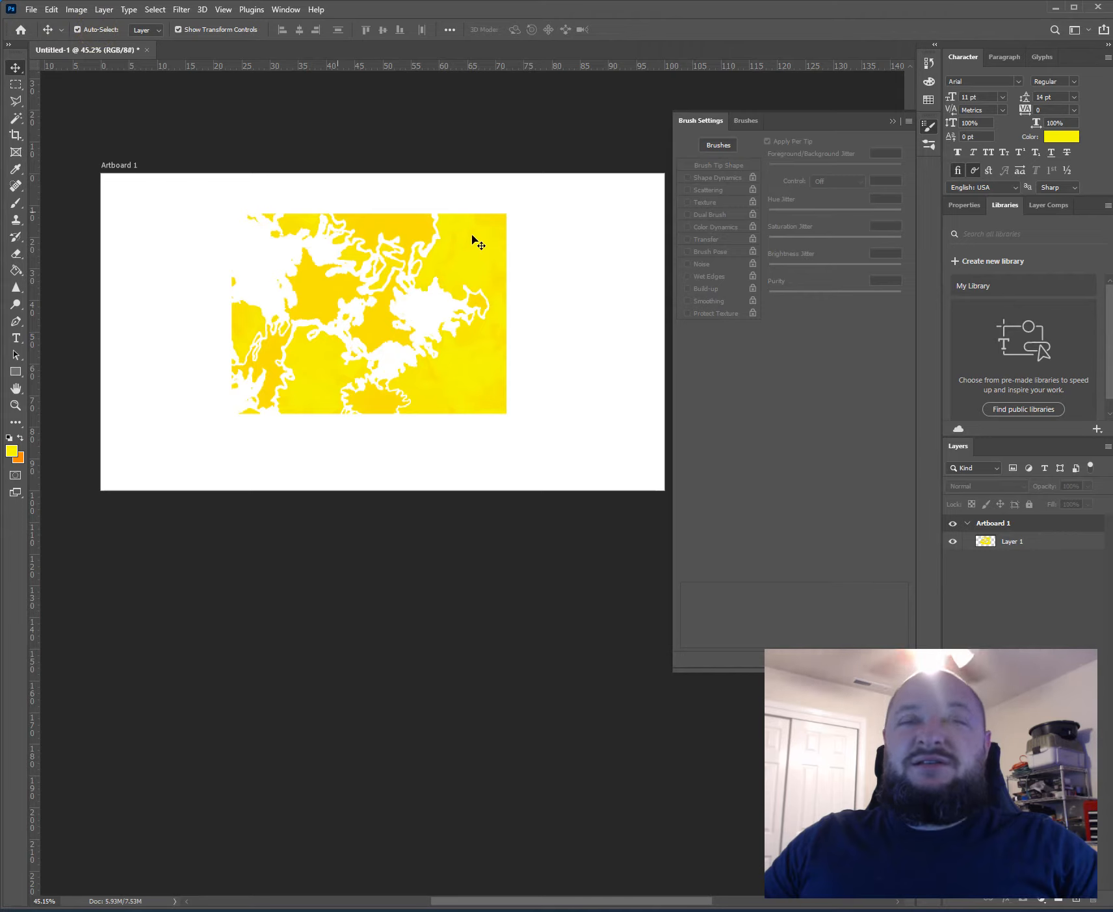
{"action": "left_click_drag", "start_coordinate": [473, 253], "coordinate": [452, 273]}
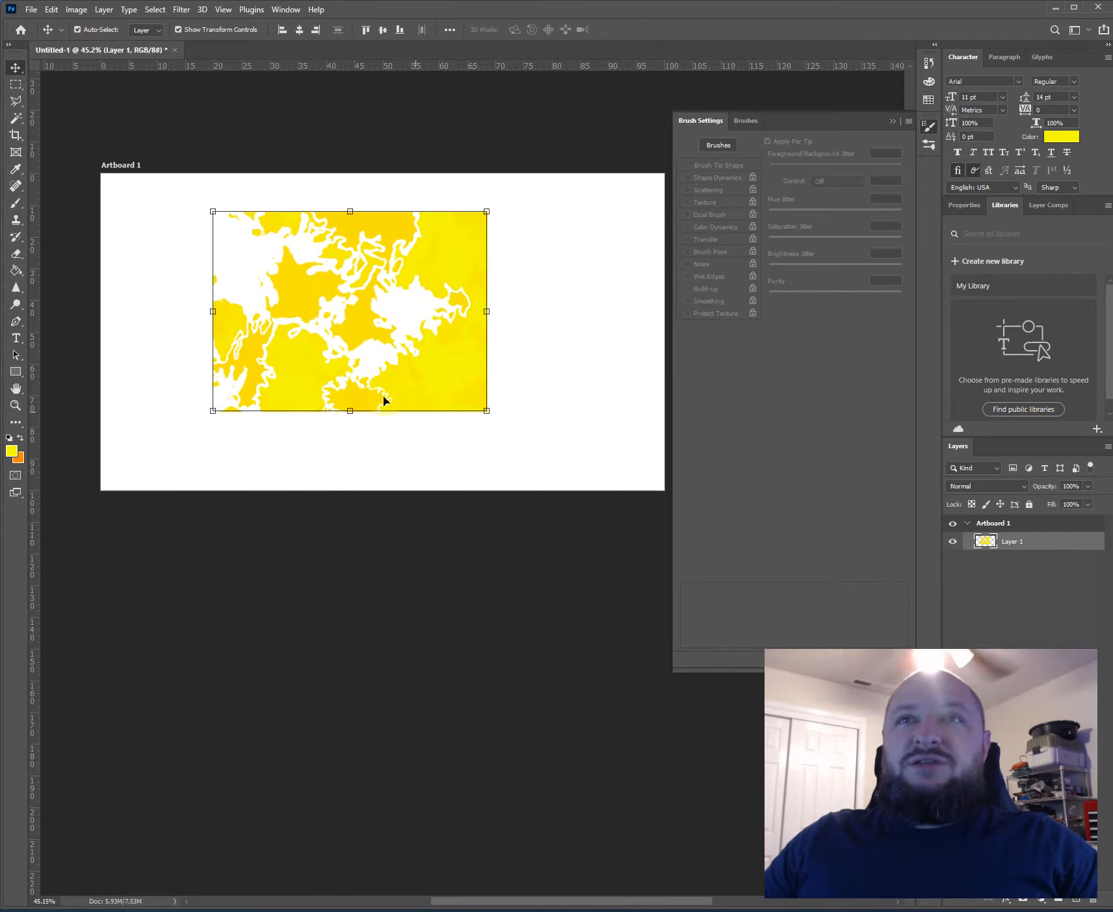
{"action": "left_click_drag", "start_coordinate": [277, 364], "coordinate": [256, 430]}
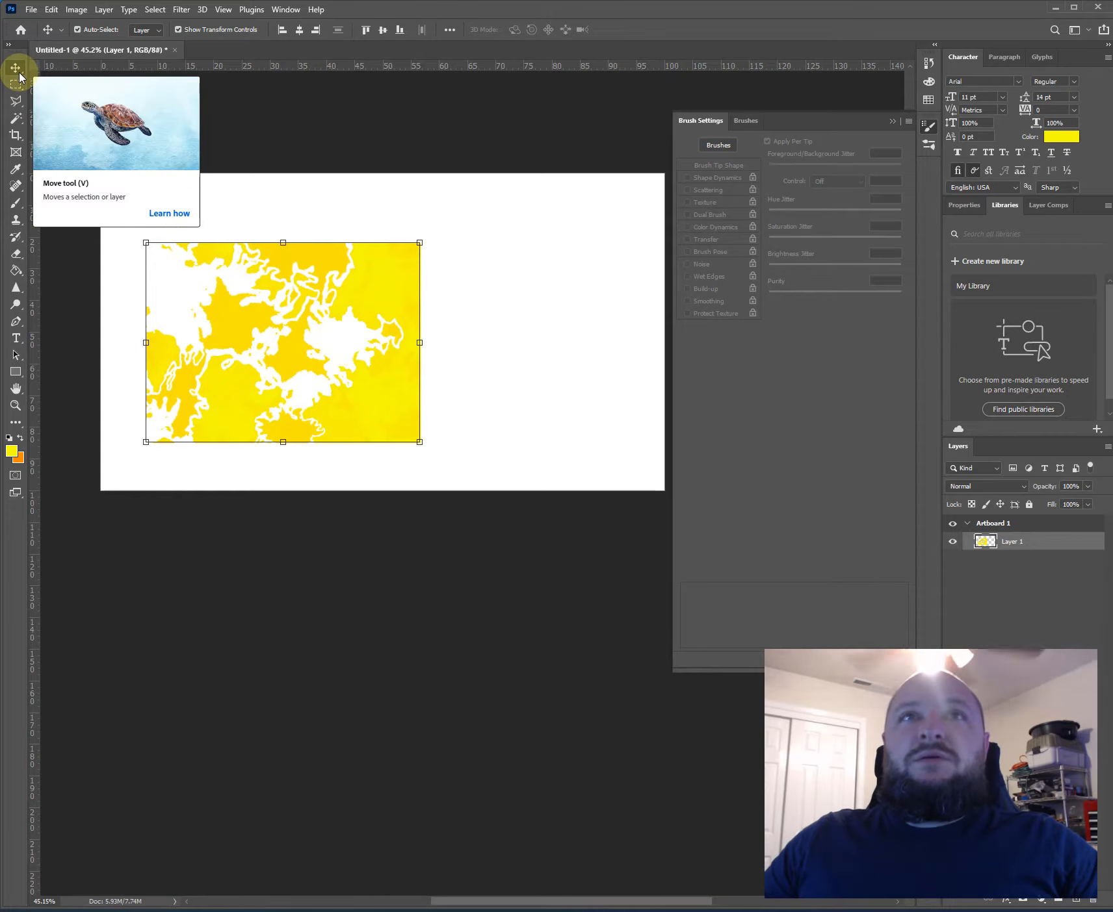
{"action": "left_click_drag", "start_coordinate": [415, 298], "coordinate": [575, 268]}
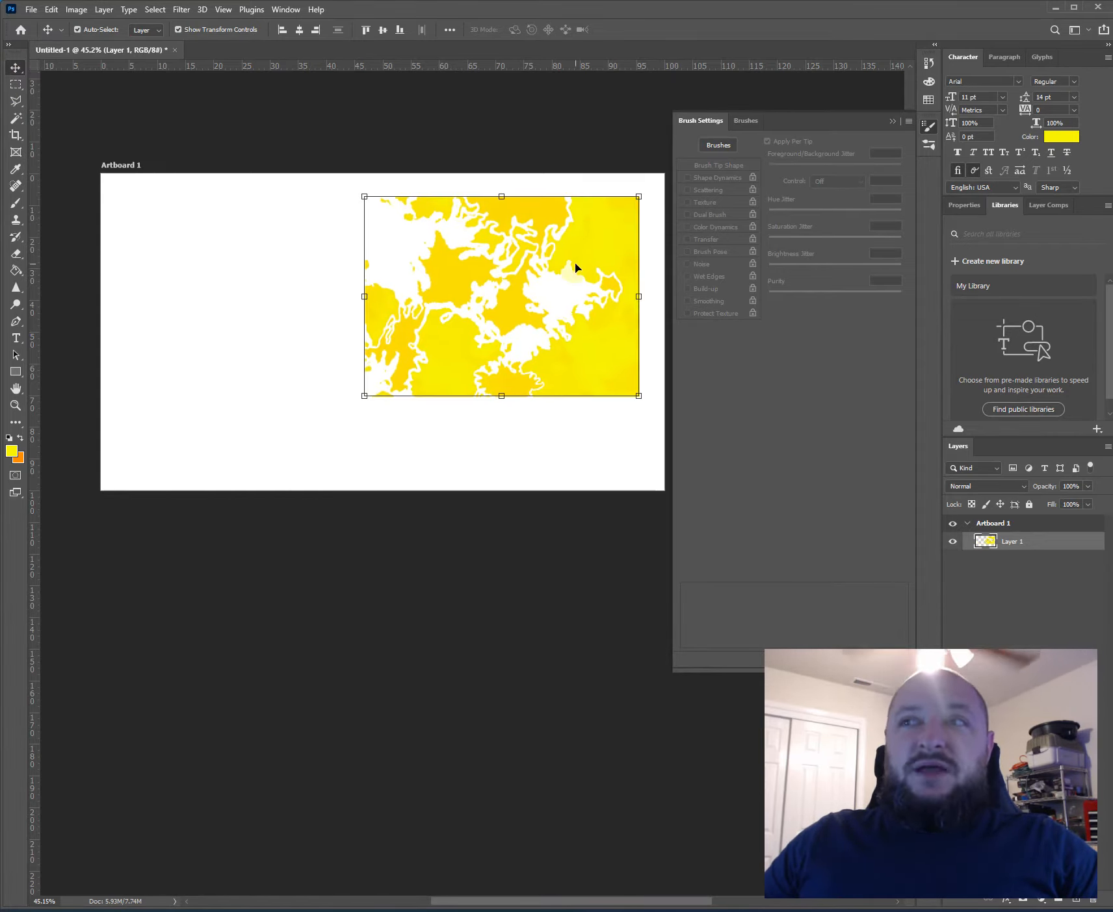
- Select the artwork's left part with a rectangular marquee, move that piece to the empty area on the left, and clear the selection
{"action": "left_click", "coordinate": [11, 90]}
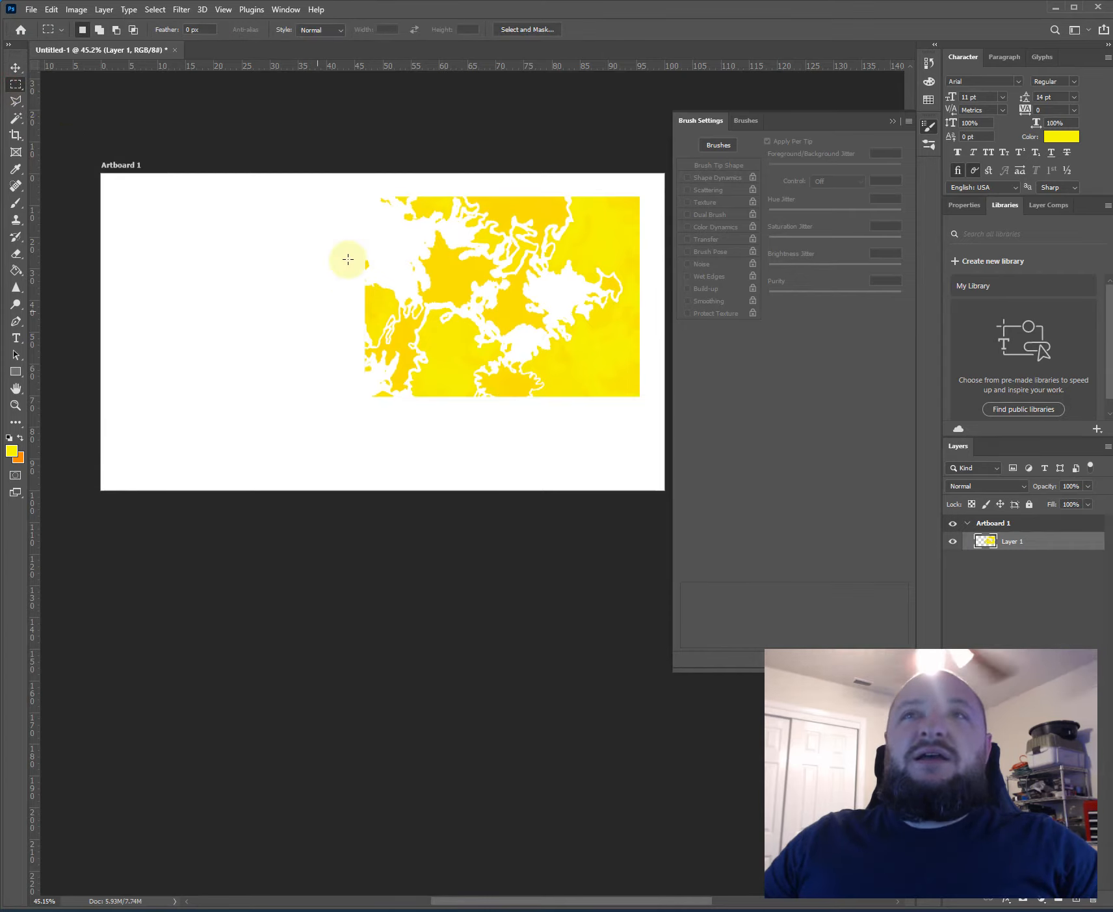
{"action": "left_click_drag", "start_coordinate": [456, 372], "coordinate": [319, 229]}
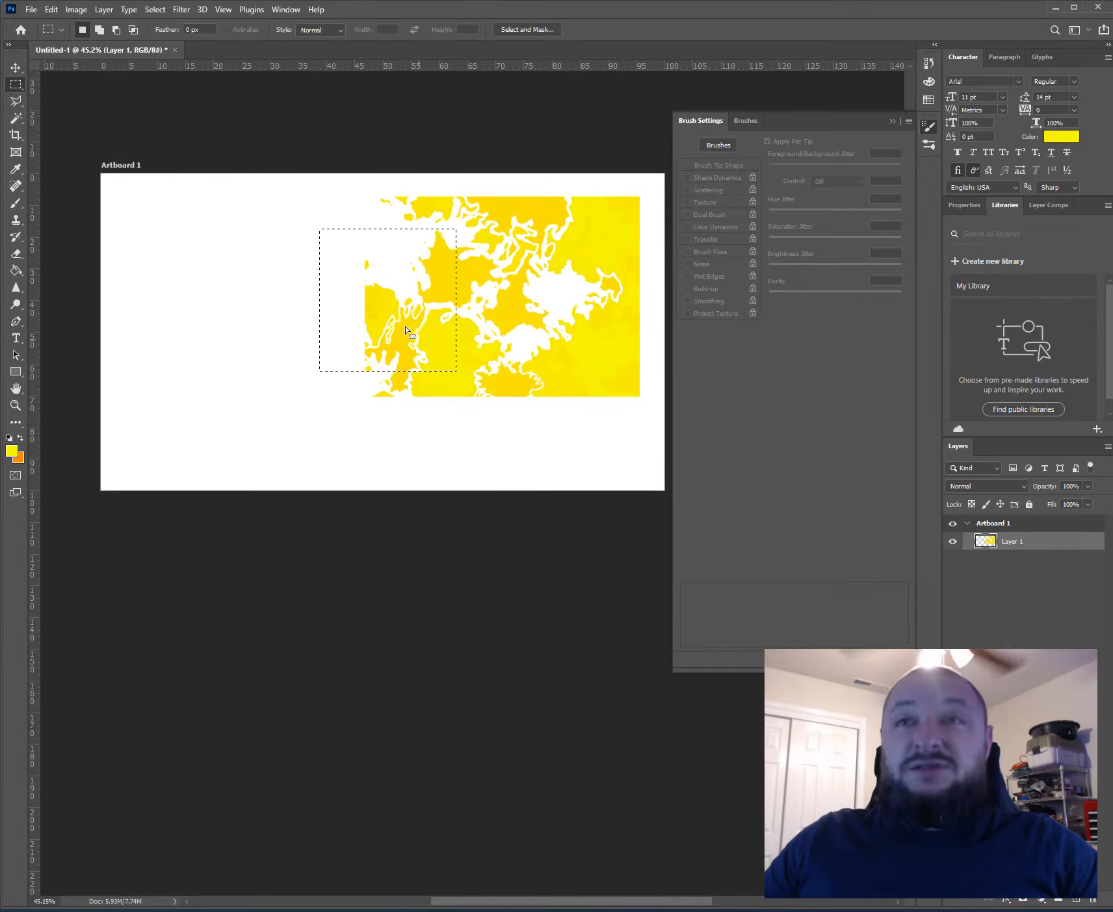
{"action": "key", "text": "v"}
{"action": "left_click_drag", "start_coordinate": [403, 326], "coordinate": [285, 319]}
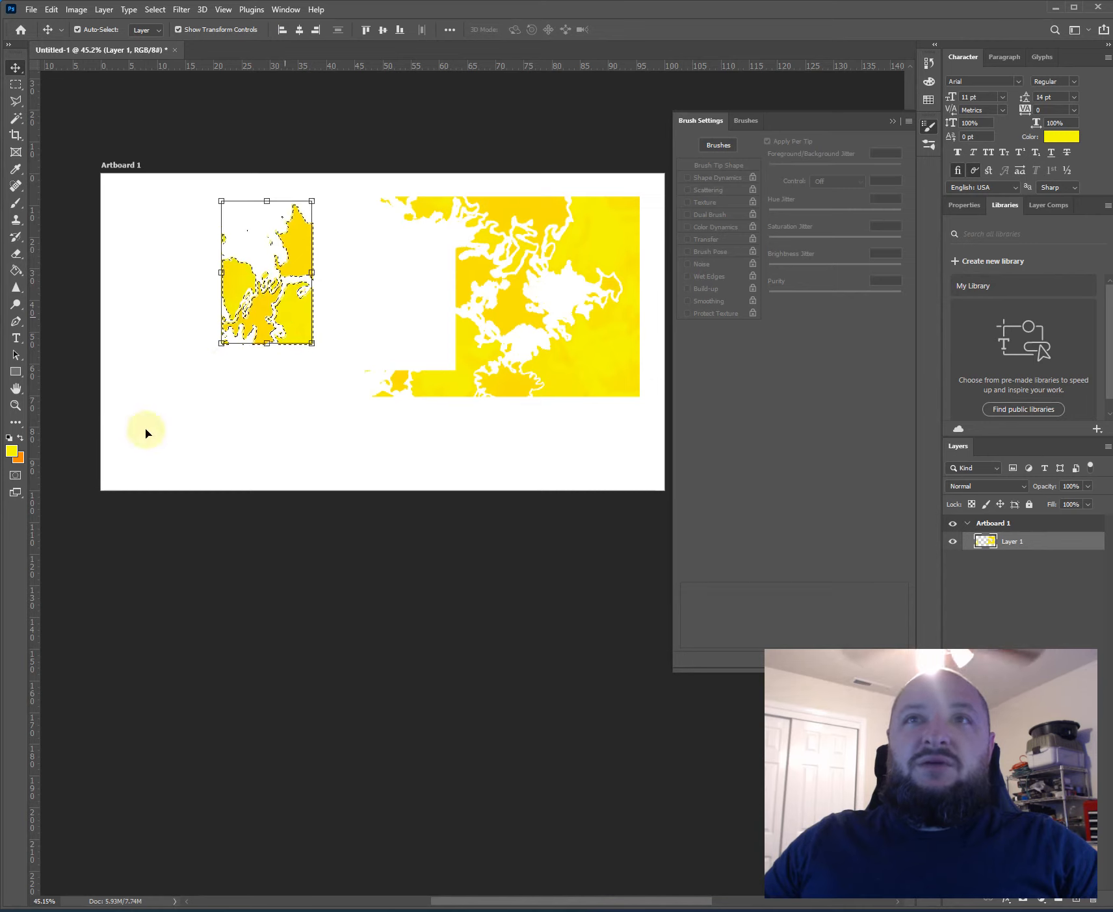
{"action": "key", "text": "m"}
{"action": "left_click", "coordinate": [319, 415]}
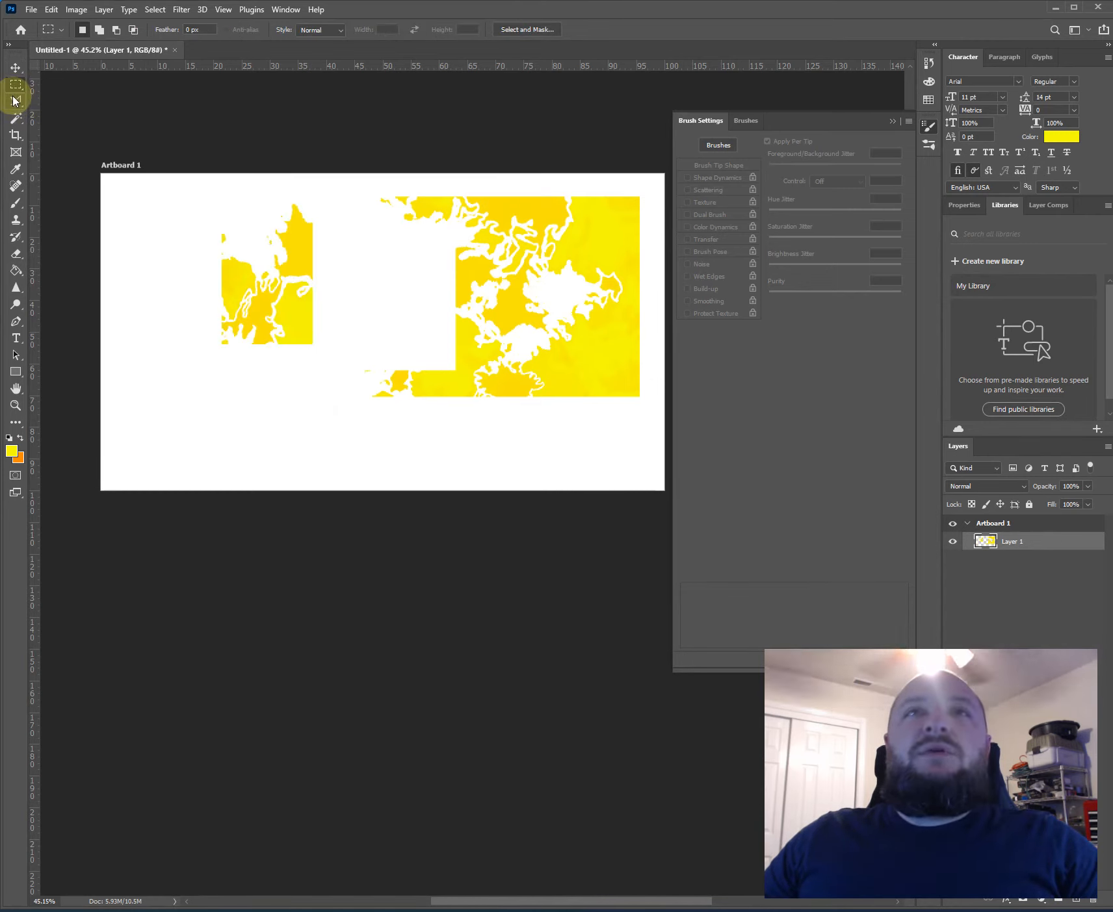
- Draw a closed five-sided Polygonal Lasso selection around the detached yellow piece
{"action": "left_click", "coordinate": [13, 100]}
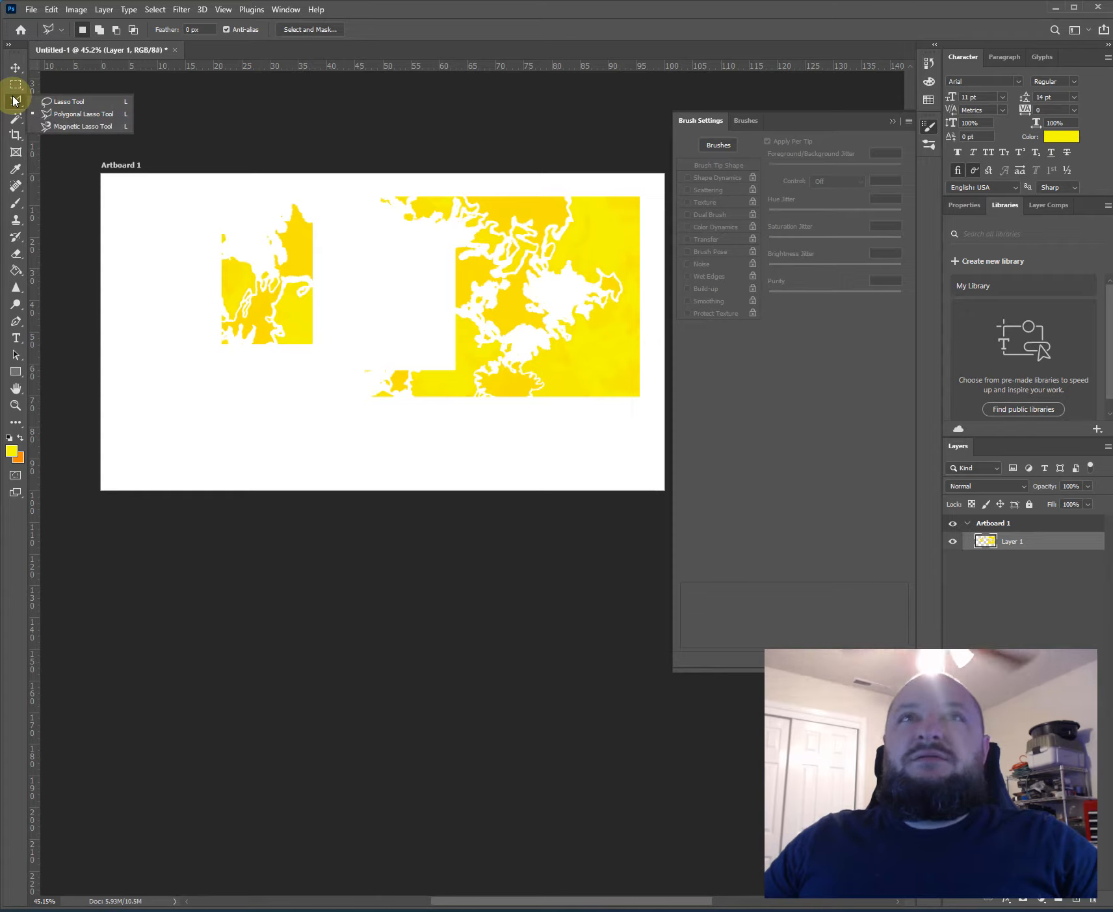
{"action": "left_click", "coordinate": [58, 315]}
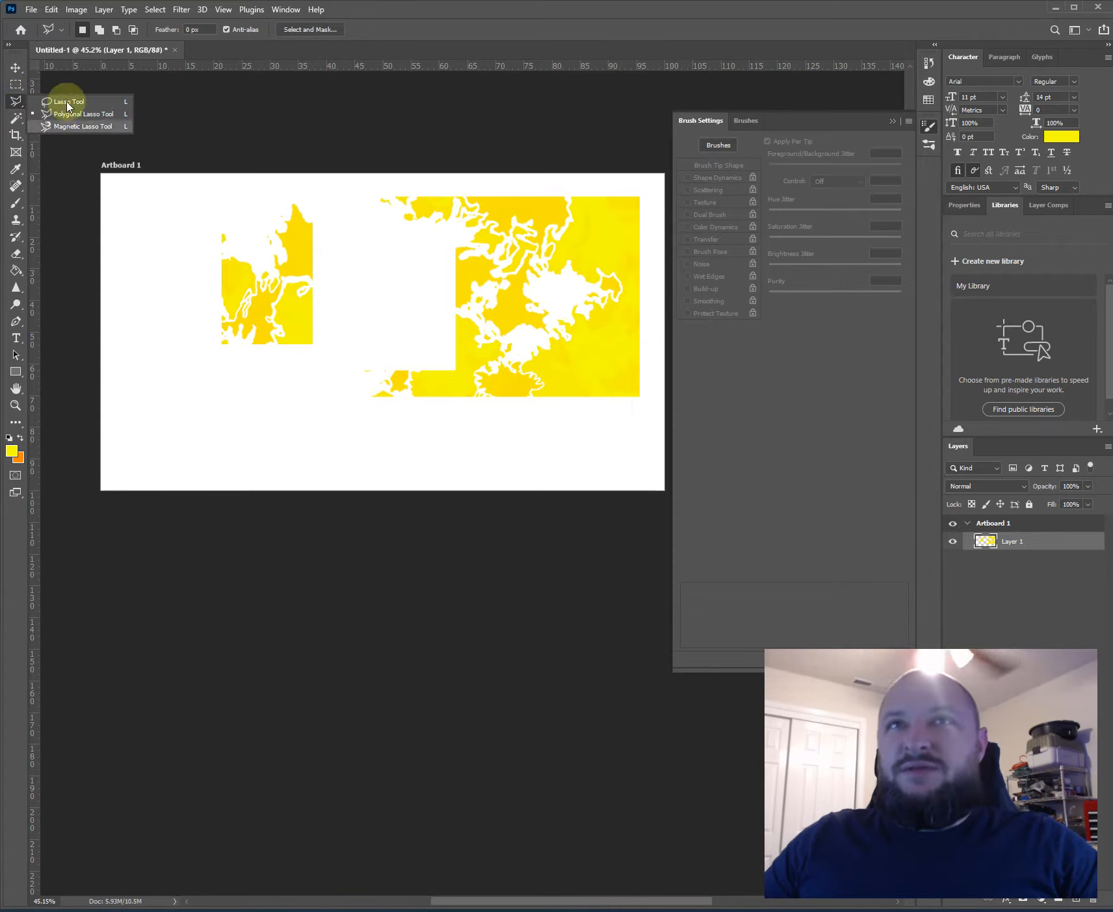
{"action": "left_click", "coordinate": [179, 224]}
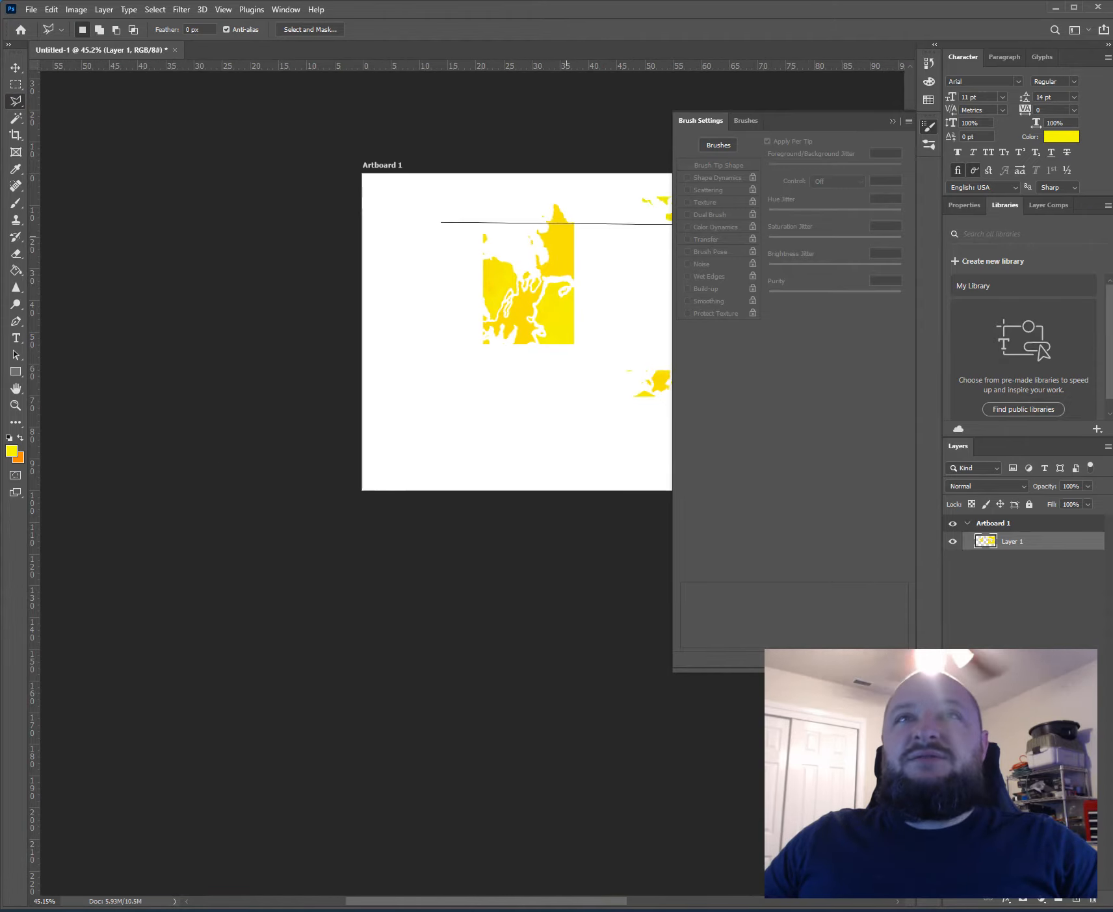
{"action": "left_click", "coordinate": [388, 204]}
{"action": "left_click", "coordinate": [426, 321]}
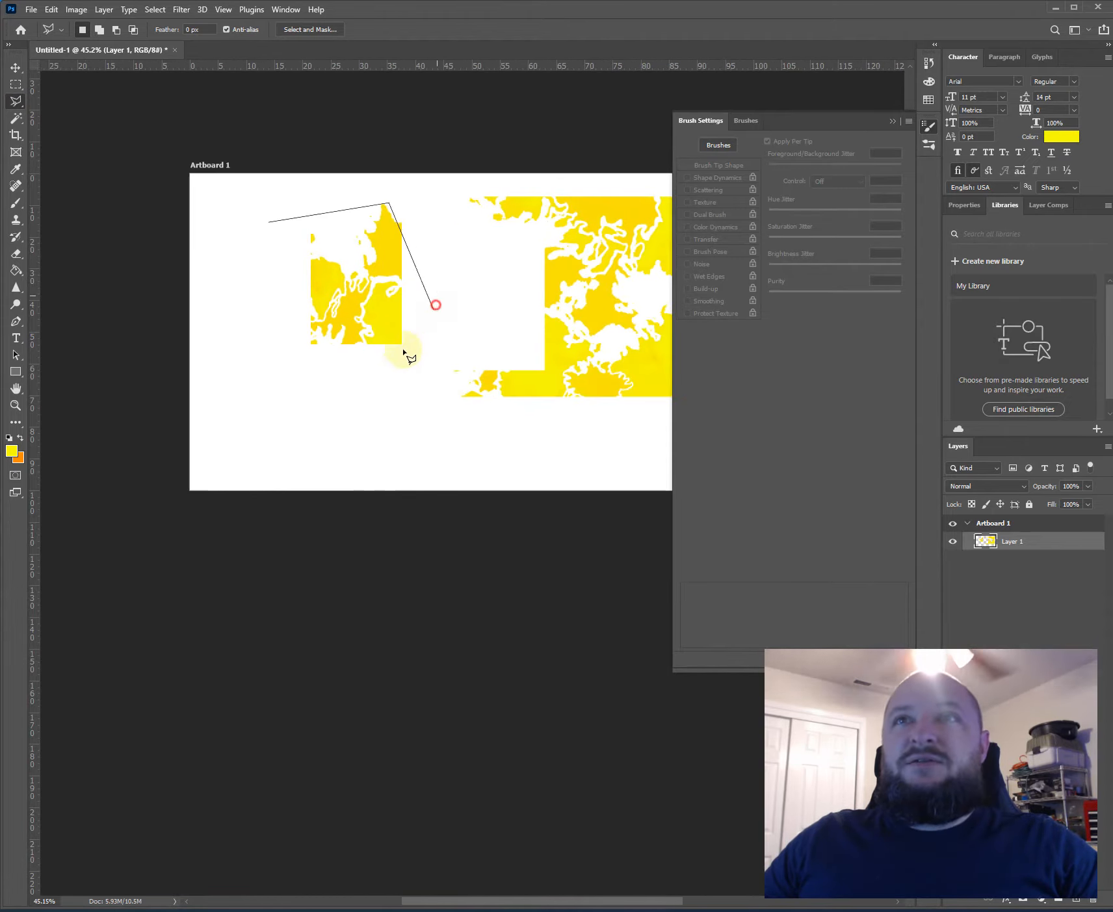
{"action": "left_click", "coordinate": [345, 430]}
{"action": "left_click", "coordinate": [221, 280]}
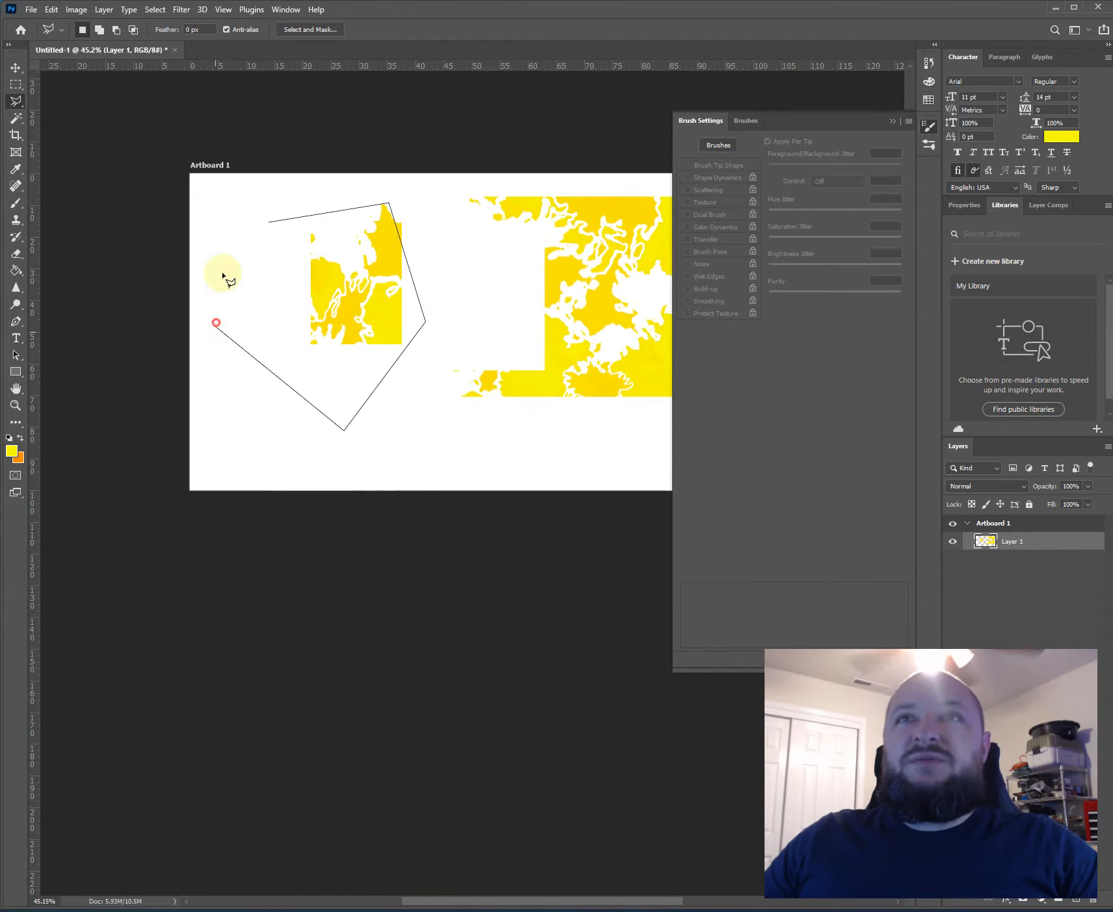
{"action": "left_click", "coordinate": [270, 222]}
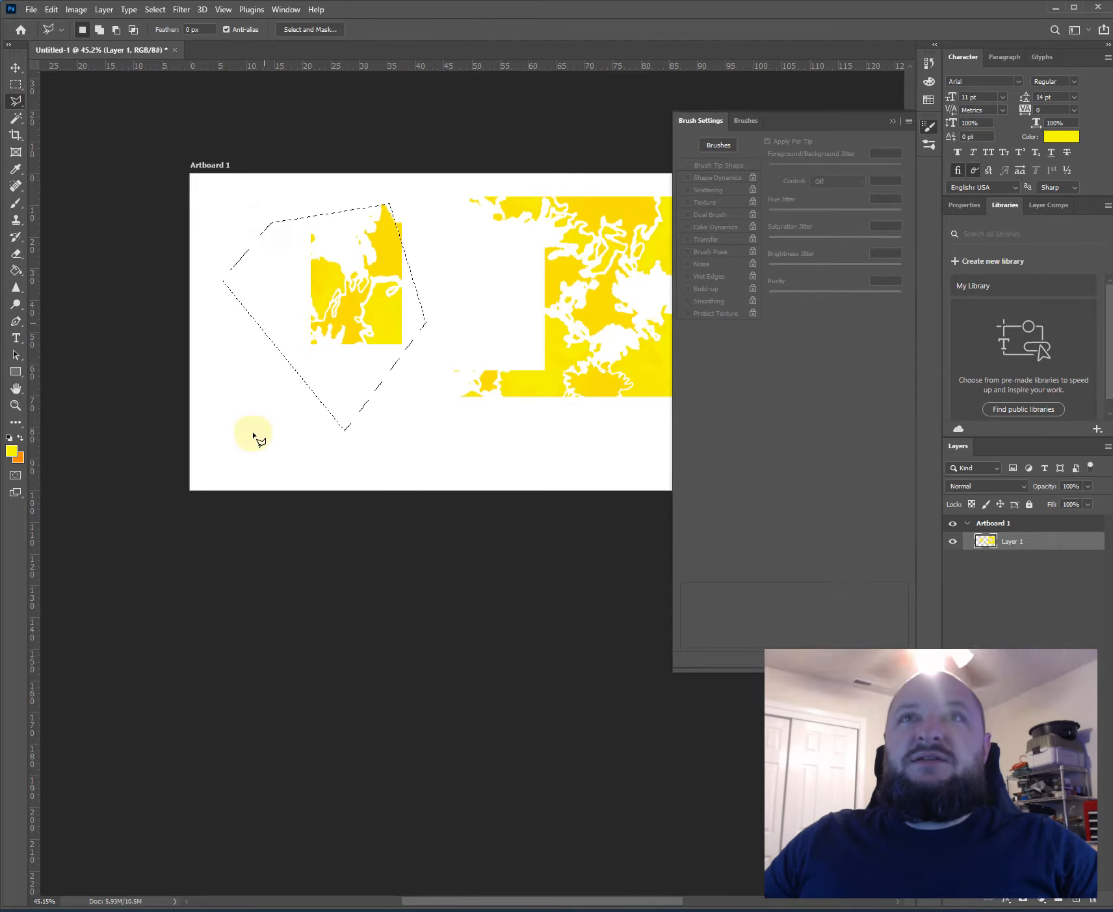
- Select the lower part of the detached piece with the Polygonal Lasso, move it toward the artboard's lower left, and clear the selection
{"action": "left_click", "coordinate": [427, 299]}
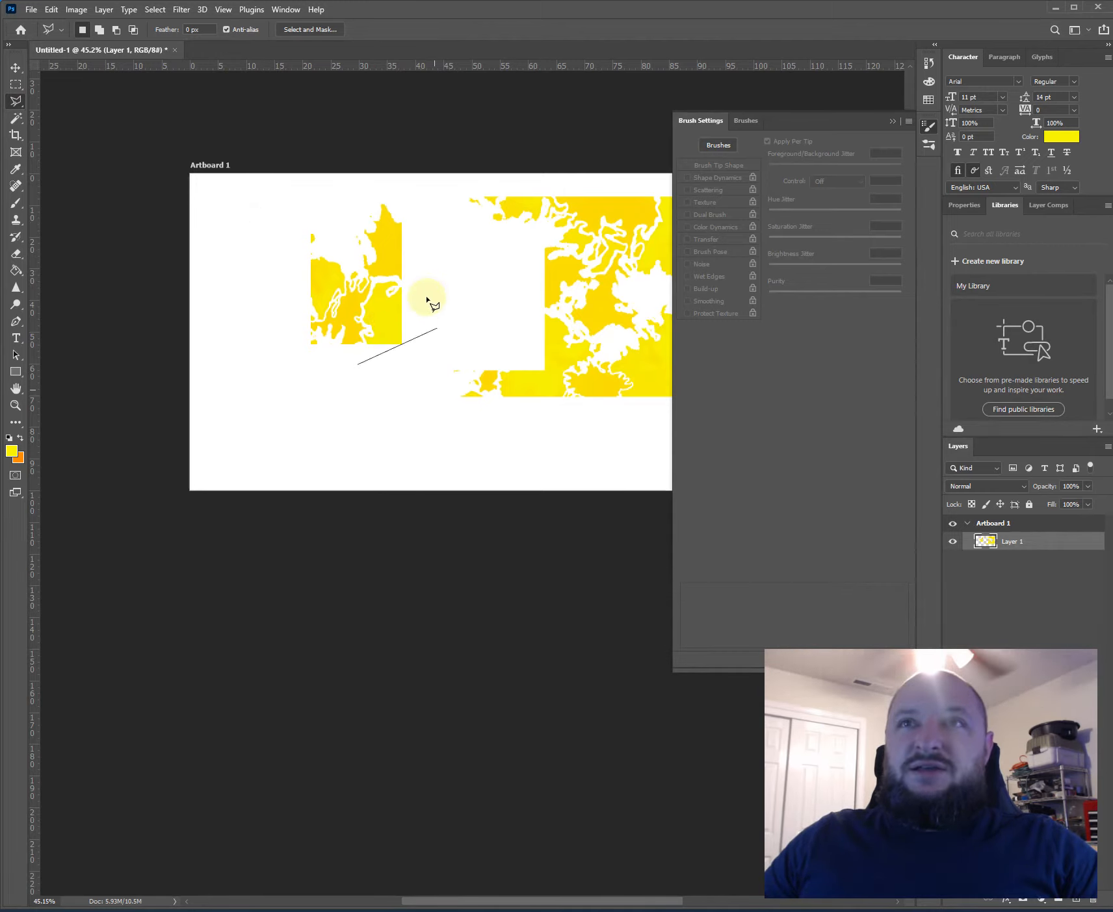
{"action": "left_click", "coordinate": [324, 264]}
{"action": "left_click", "coordinate": [301, 331]}
{"action": "mouse_move", "coordinate": [395, 313]}
{"action": "left_mouse_down"}
{"action": "mouse_move", "coordinate": [423, 402]}
{"action": "mouse_move", "coordinate": [381, 323]}
{"action": "mouse_move", "coordinate": [389, 333]}
{"action": "left_mouse_up"}
{"action": "key", "text": "v"}
{"action": "mouse_move", "coordinate": [338, 294]}
{"action": "left_mouse_down"}
{"action": "mouse_move", "coordinate": [403, 377]}
{"action": "mouse_move", "coordinate": [308, 414]}
{"action": "left_mouse_up"}
{"action": "left_click", "coordinate": [366, 351]}
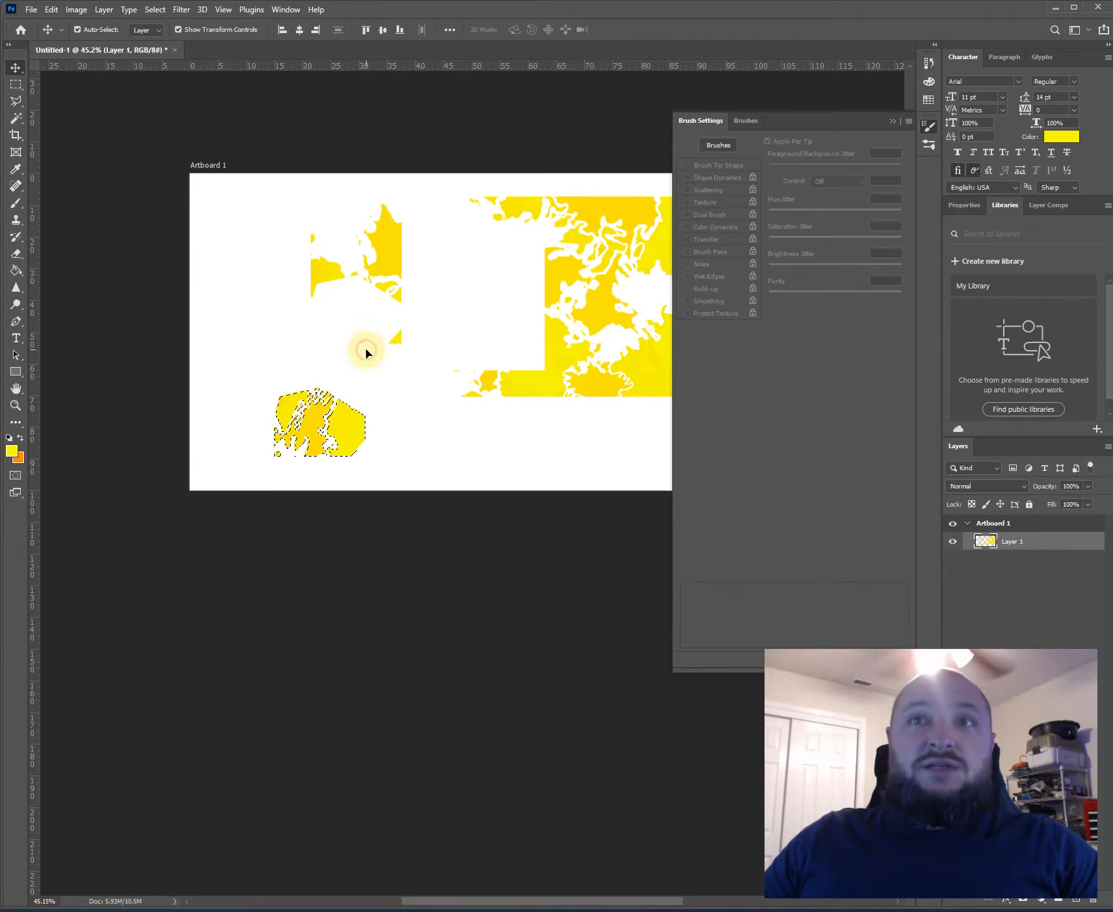
{"action": "key", "text": "m"}
{"action": "left_click", "coordinate": [366, 350]}
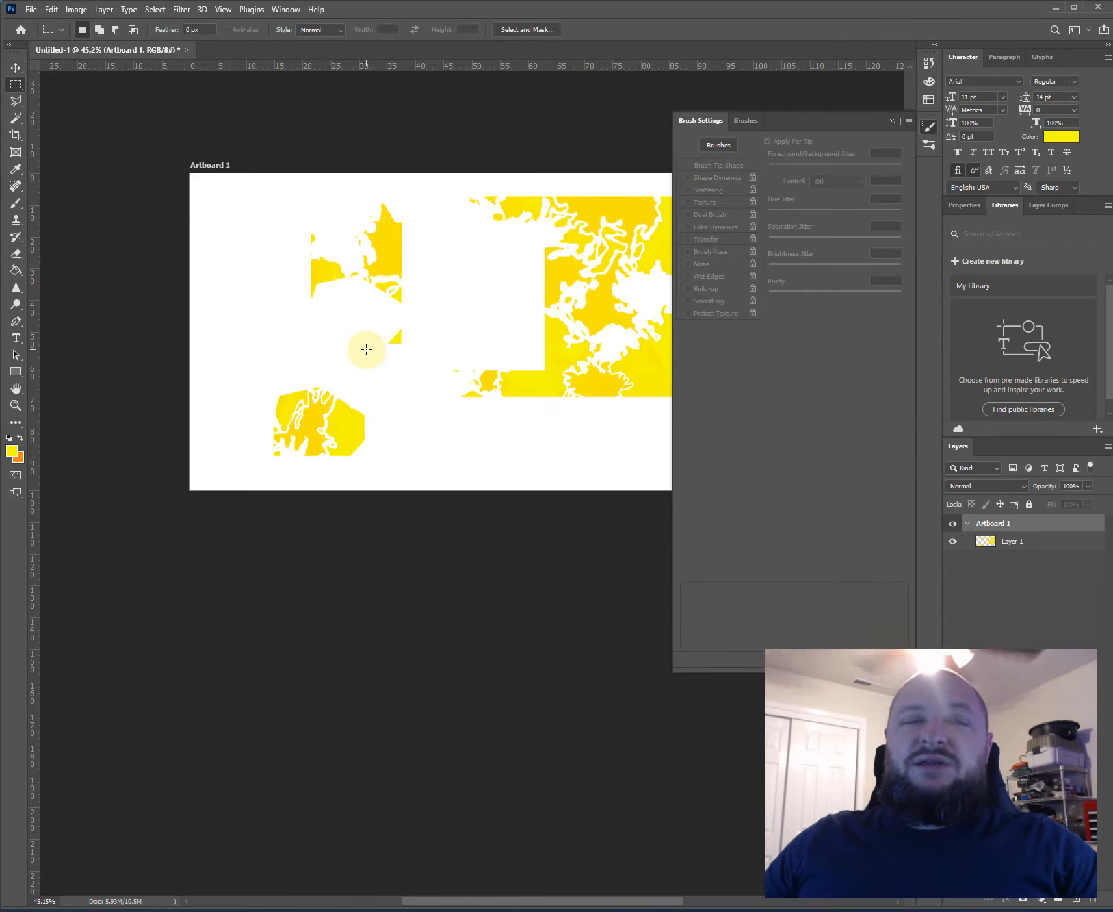
- Draw a curved freehand selection across the left edge of the large yellow piece with the Lasso tool
{"action": "left_click", "coordinate": [14, 102]}
{"action": "right_click", "coordinate": [14, 109]}
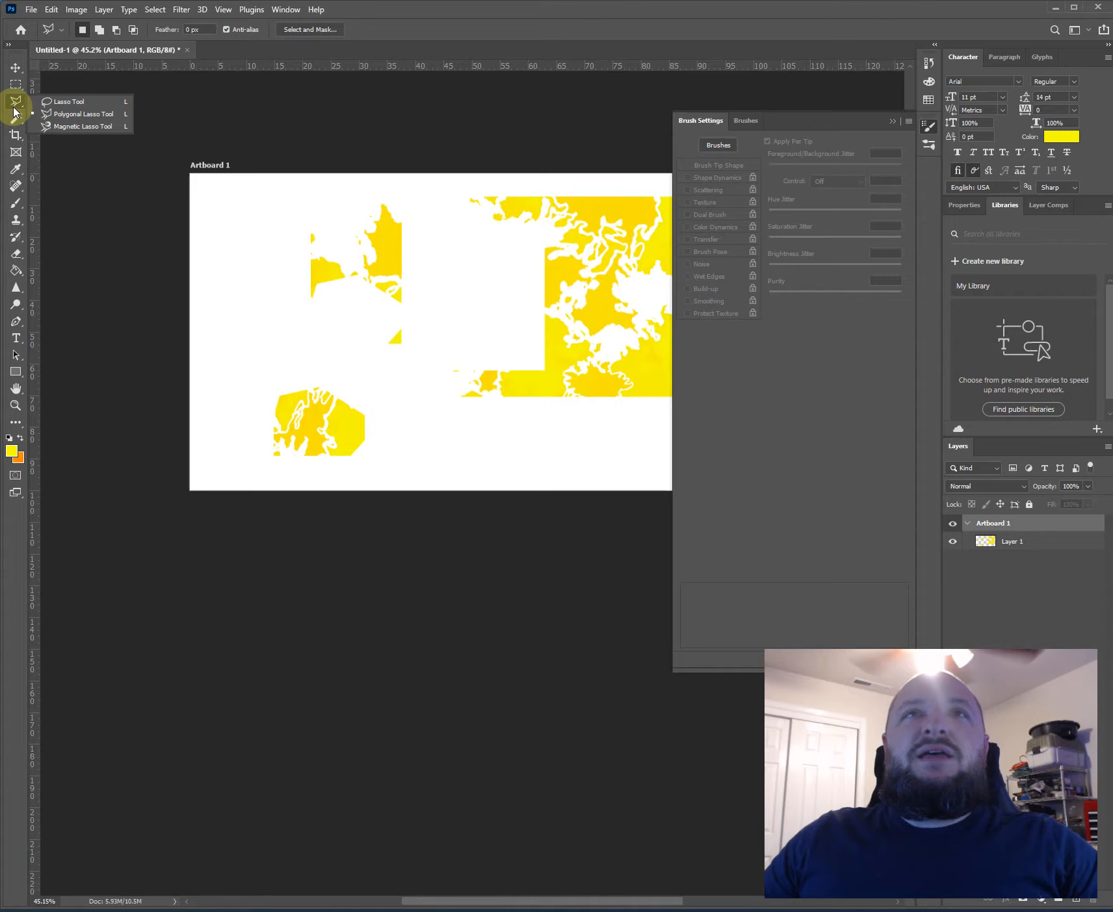
{"action": "left_click", "coordinate": [46, 102]}
{"action": "mouse_move", "coordinate": [451, 245]}
{"action": "left_mouse_down"}
{"action": "mouse_move", "coordinate": [495, 312]}
{"action": "mouse_move", "coordinate": [460, 401]}
{"action": "mouse_move", "coordinate": [566, 359]}
{"action": "left_mouse_up"}
{"action": "mouse_move", "coordinate": [436, 204]}
{"action": "left_mouse_down"}
{"action": "mouse_move", "coordinate": [425, 263]}
{"action": "mouse_move", "coordinate": [463, 257]}
{"action": "left_mouse_up"}
- Make Layer 1 the active layer and move the lassoed artwork slightly left and down
{"action": "key", "text": "v"}
{"action": "left_click_drag", "start_coordinate": [530, 383], "coordinate": [394, 398]}
{"action": "left_click", "coordinate": [544, 345]}
{"action": "left_click", "coordinate": [1030, 539]}
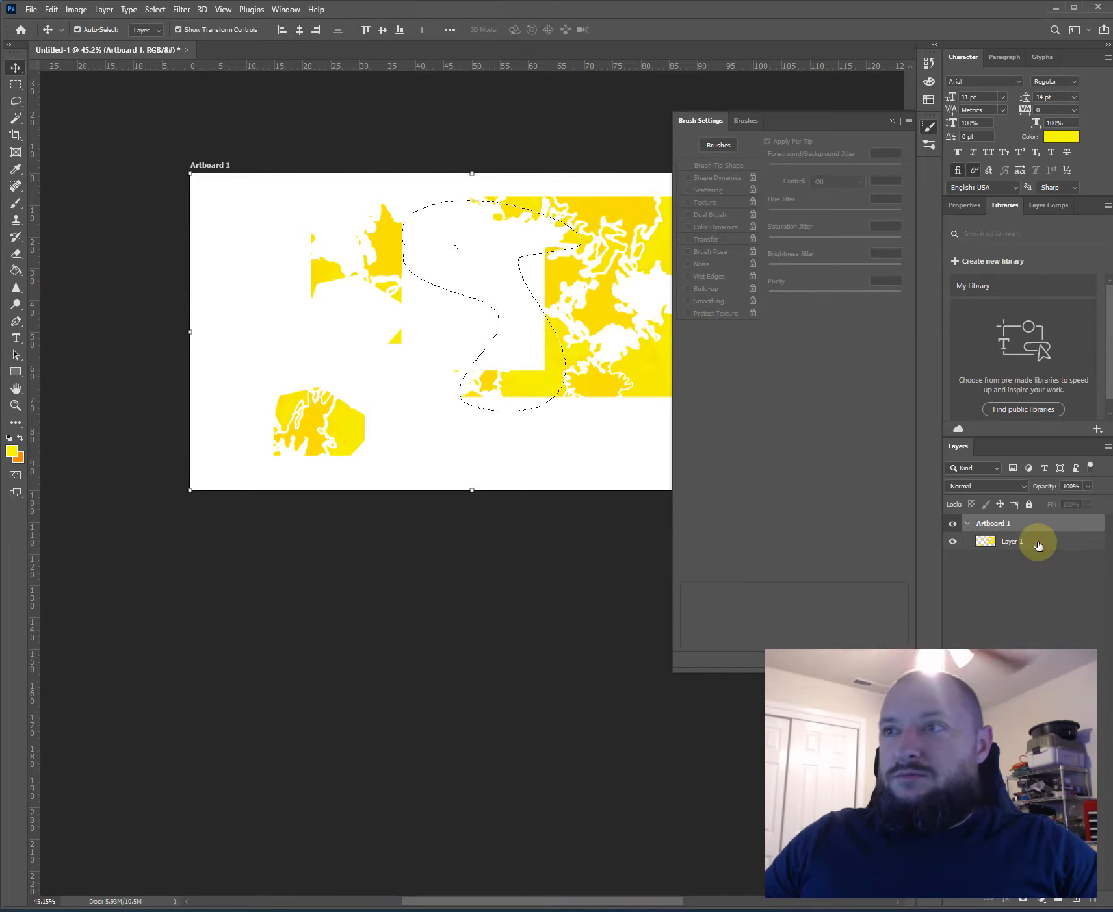
{"action": "left_click_drag", "start_coordinate": [541, 380], "coordinate": [495, 401]}
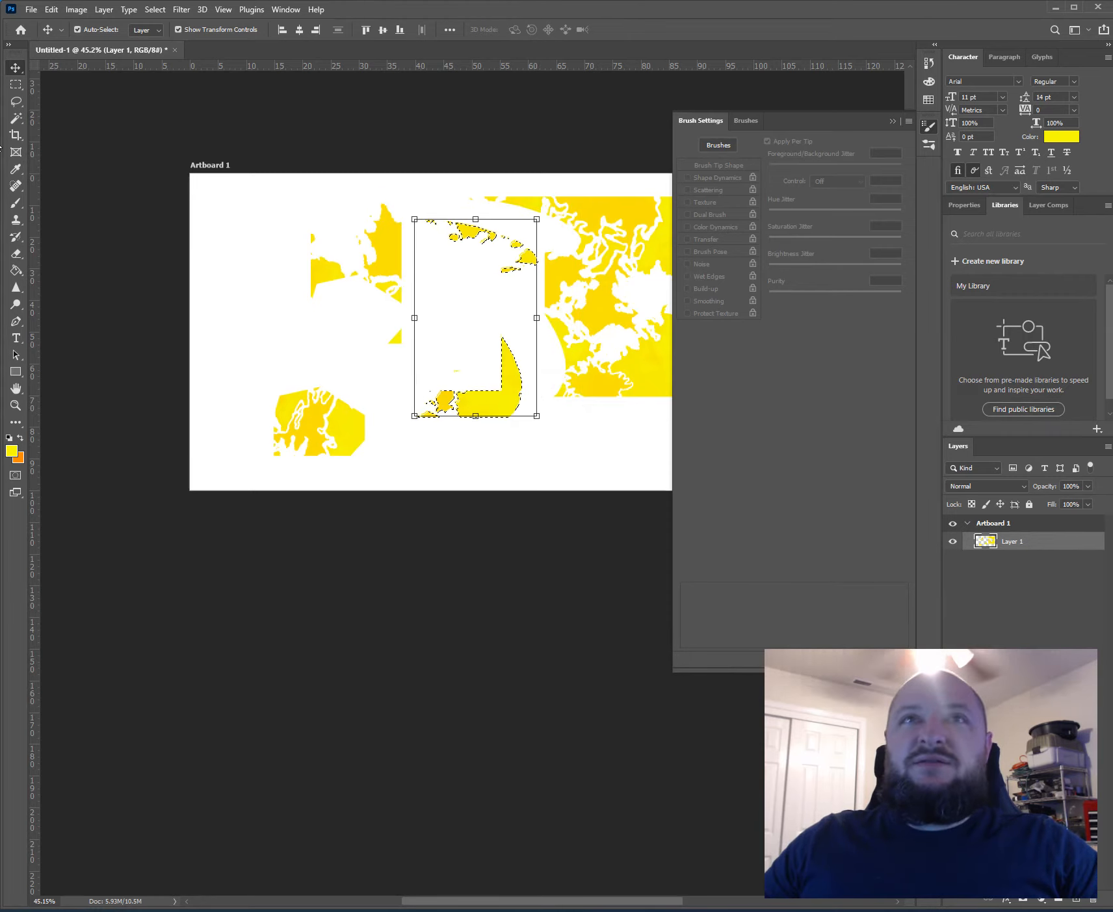
- Clear the lasso selection and paint the entire artboard with mottled yellow and orange using the Brush tool
{"action": "left_click", "coordinate": [12, 104]}
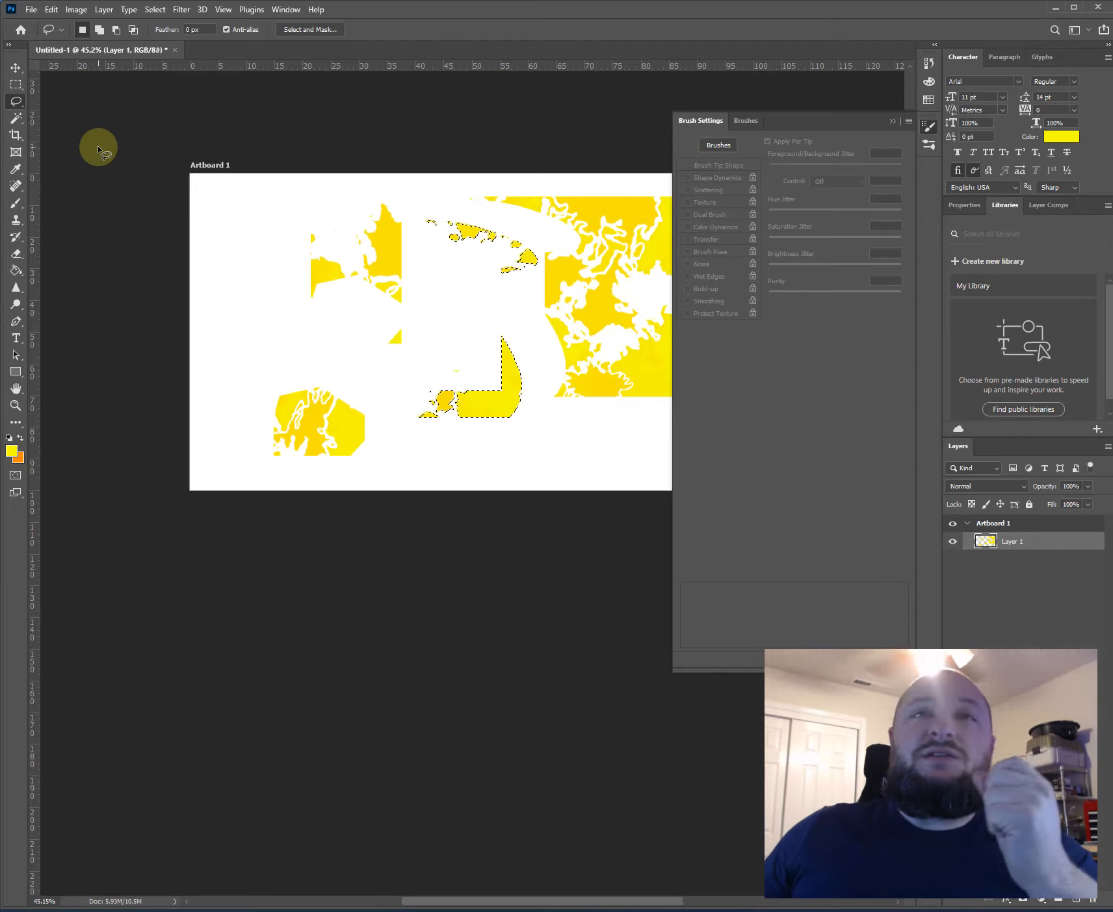
{"action": "left_click", "coordinate": [17, 122]}
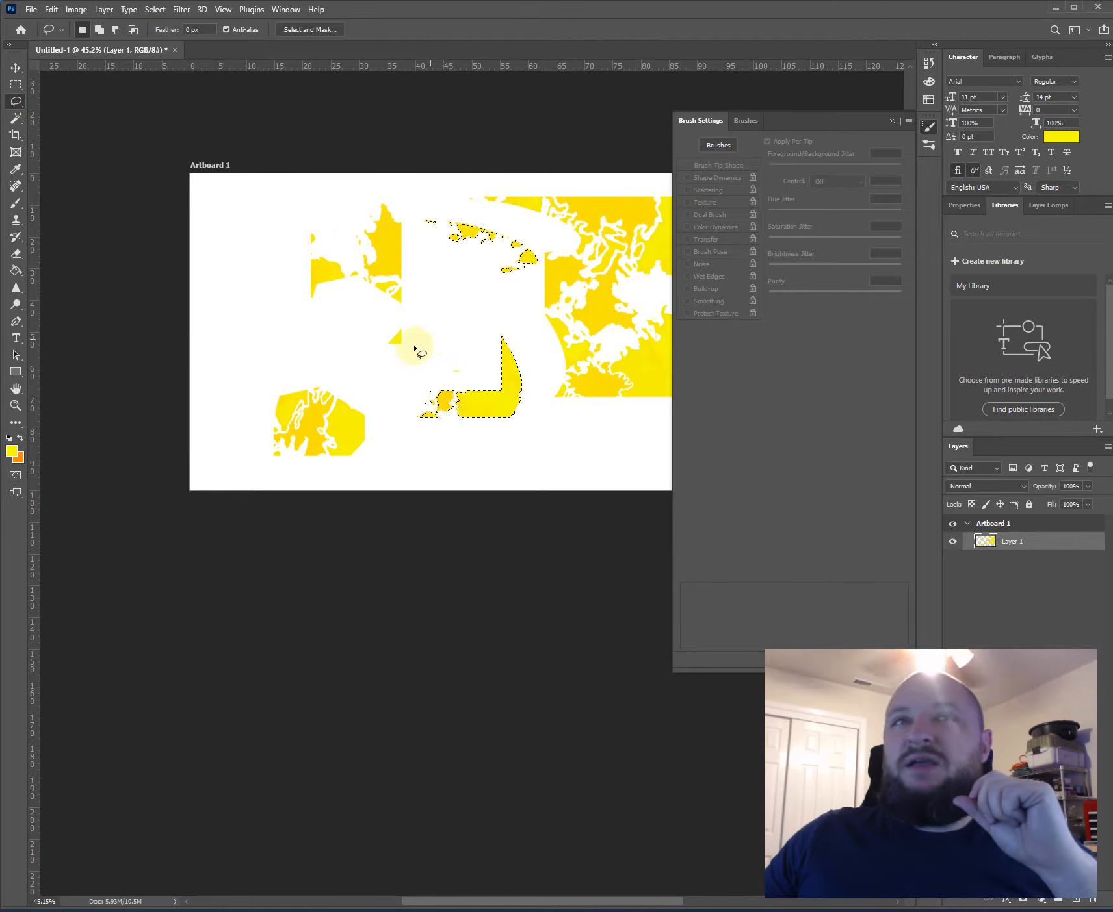
{"action": "left_click", "coordinate": [15, 204]}
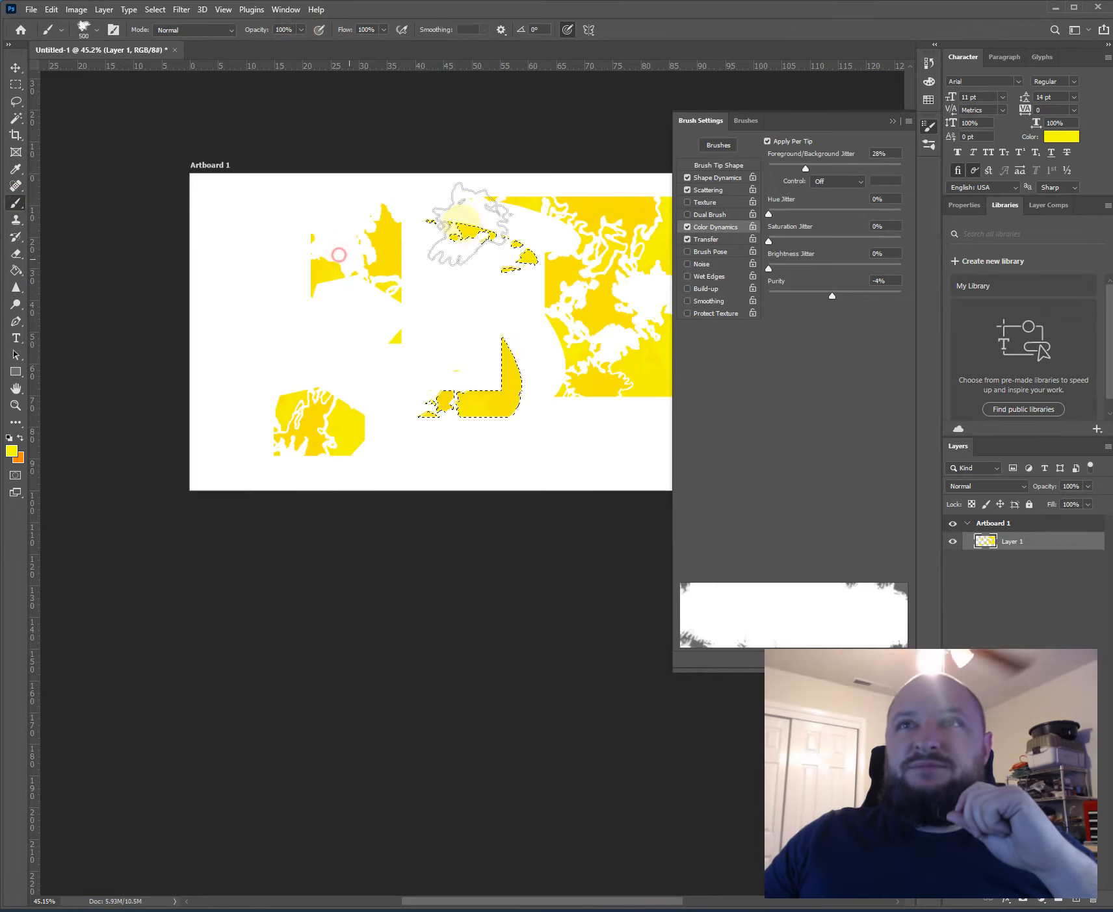
{"action": "key", "text": "m"}
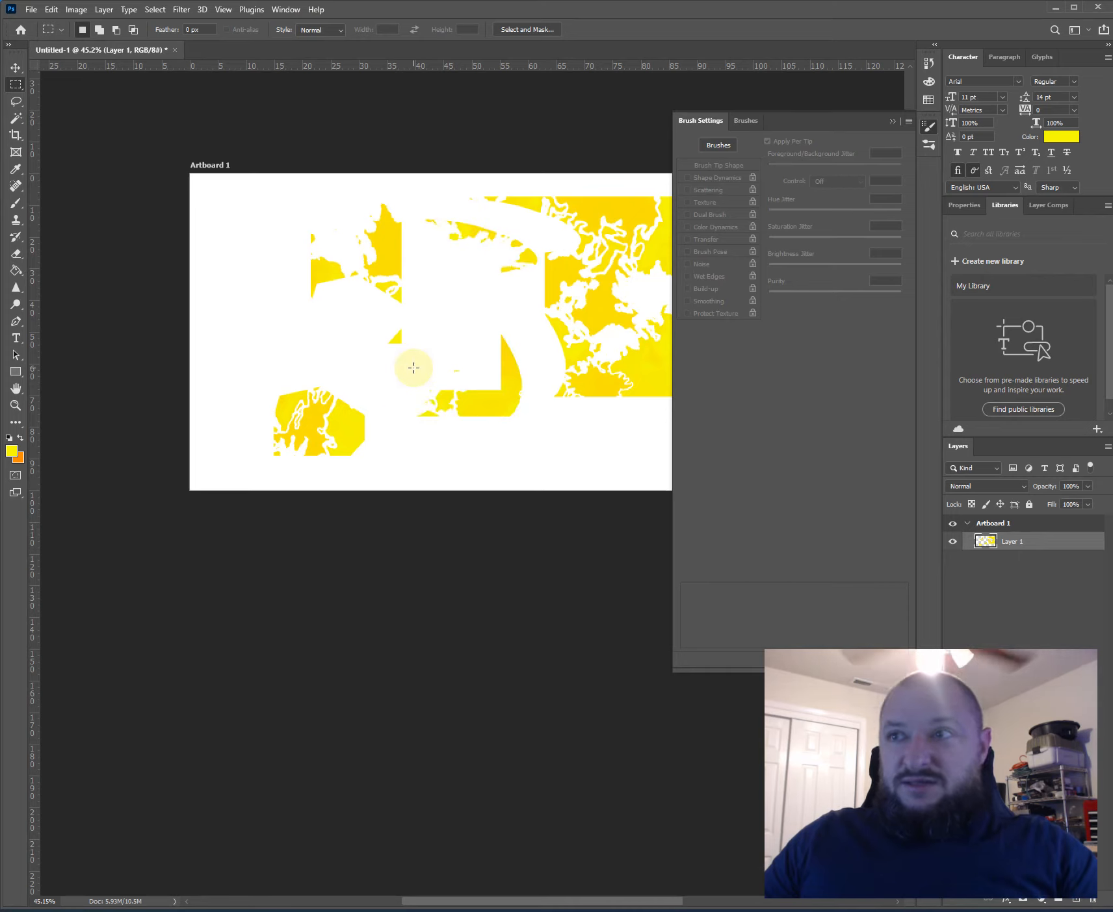
{"action": "key", "text": "b"}
{"action": "mouse_move", "coordinate": [413, 368]}
{"action": "left_mouse_down"}
{"action": "mouse_move", "coordinate": [423, 384]}
{"action": "mouse_move", "coordinate": [124, 229]}
{"action": "mouse_move", "coordinate": [589, 187]}
{"action": "mouse_move", "coordinate": [163, 200]}
{"action": "mouse_move", "coordinate": [131, 149]}
{"action": "mouse_move", "coordinate": [316, 105]}
{"action": "mouse_move", "coordinate": [2, 364]}
{"action": "mouse_move", "coordinate": [13, 458]}
{"action": "left_mouse_up"}
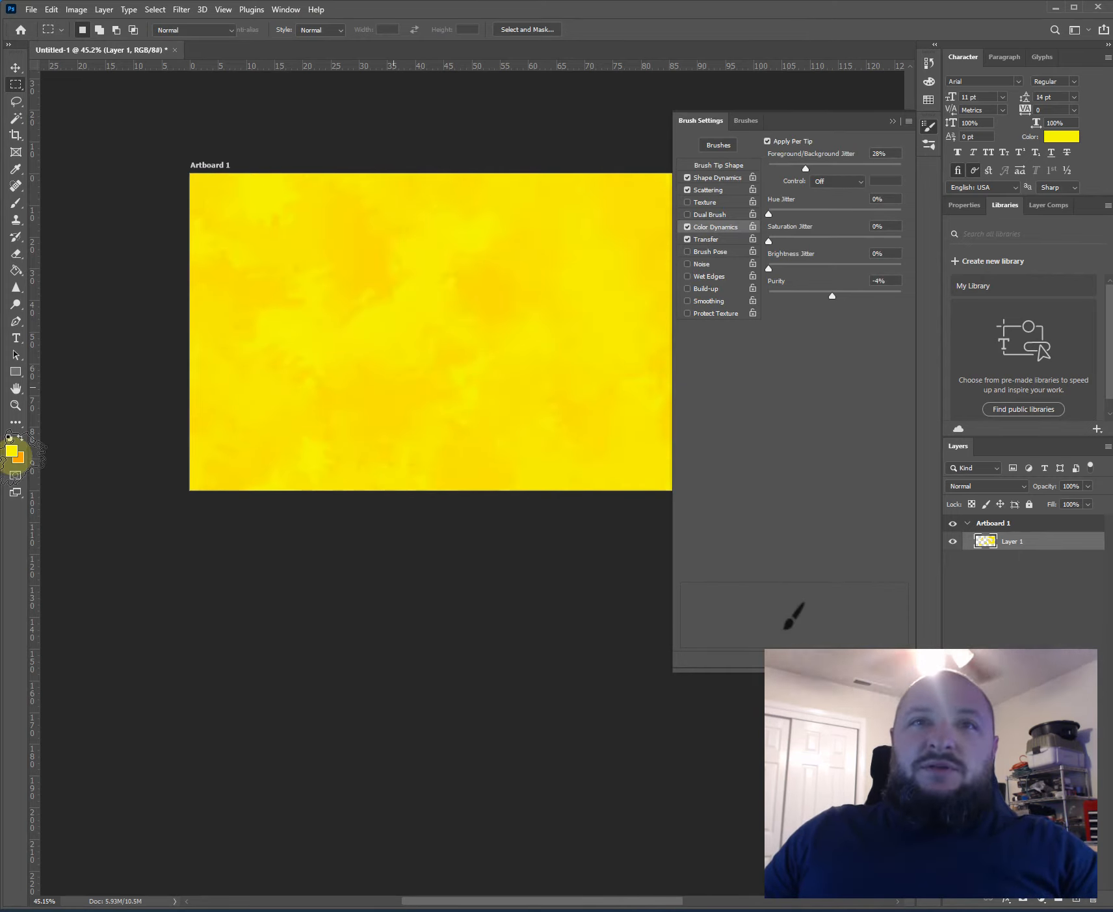
- Activate the Brush tool, make orange the foreground color, and set the brush opacity to 15%
{"action": "key", "text": "b"}
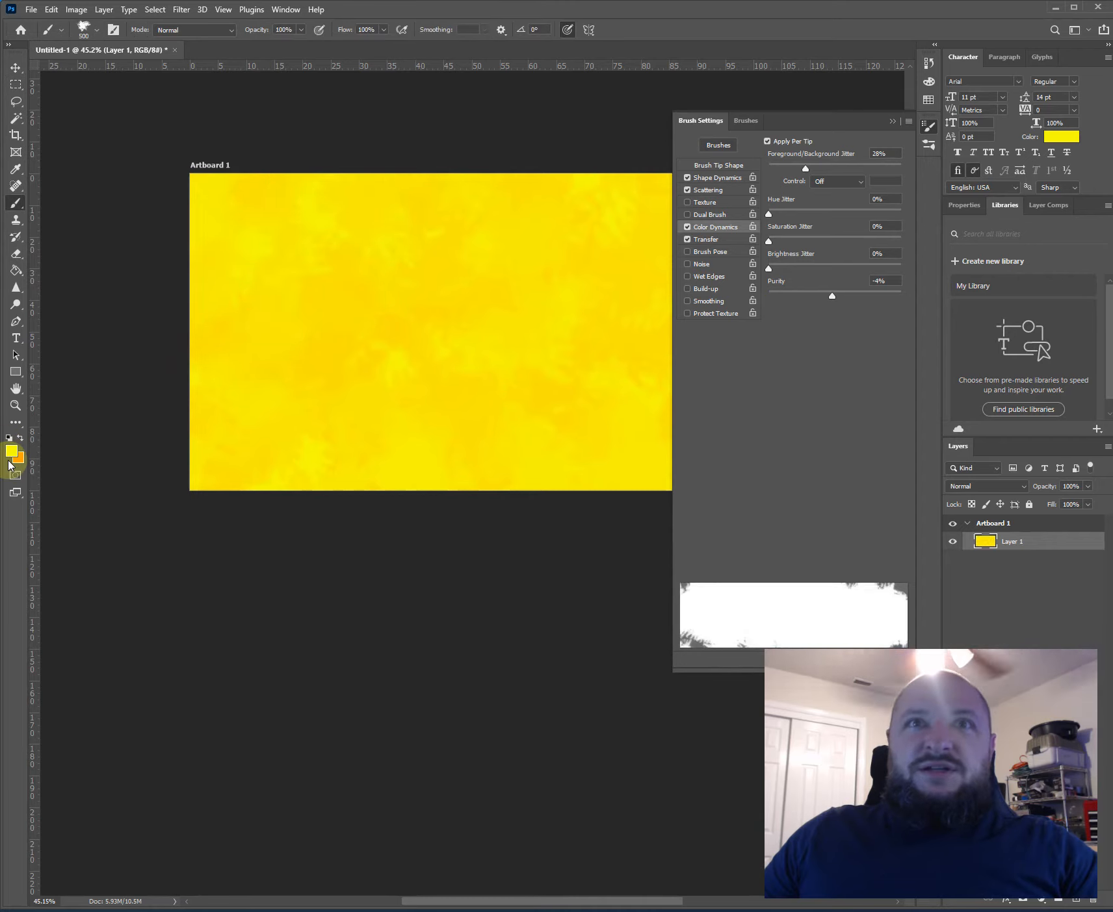
{"action": "left_click", "coordinate": [10, 455]}
{"action": "key", "text": "Return"}
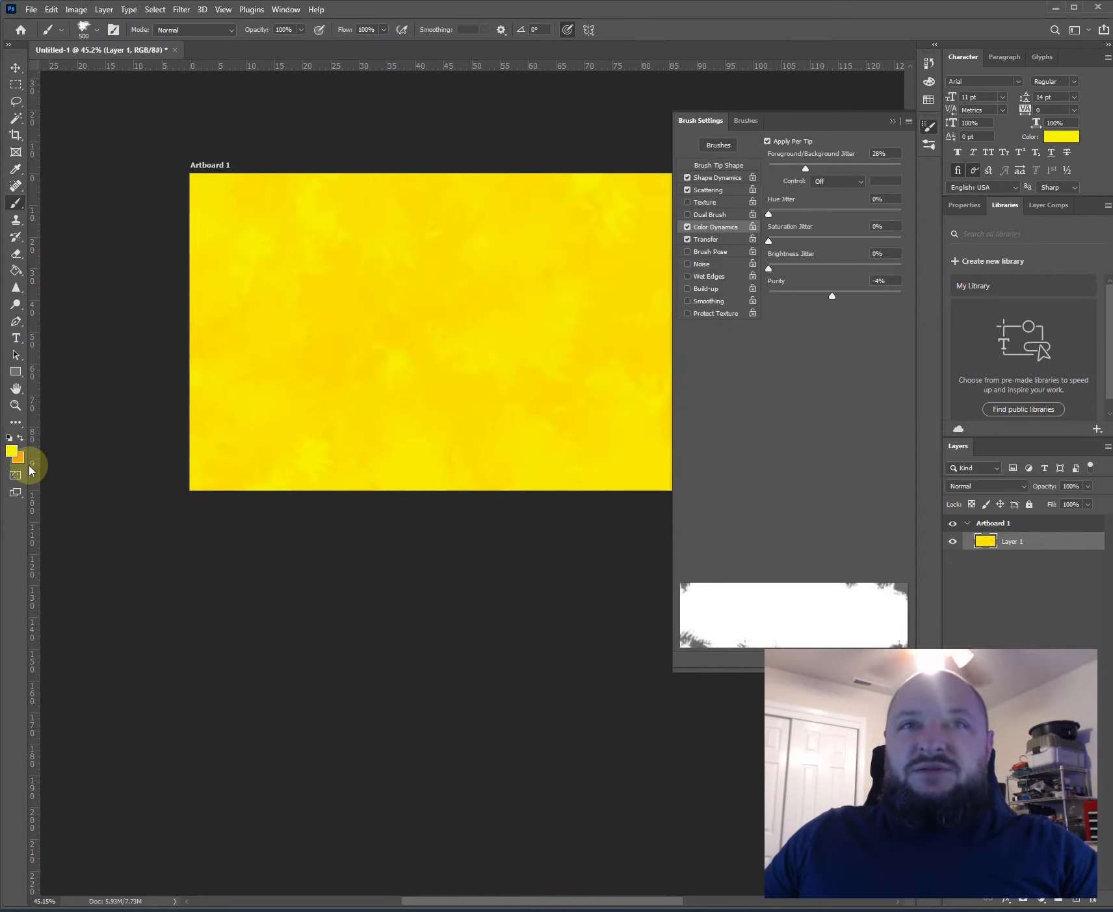
{"action": "key", "text": "x"}
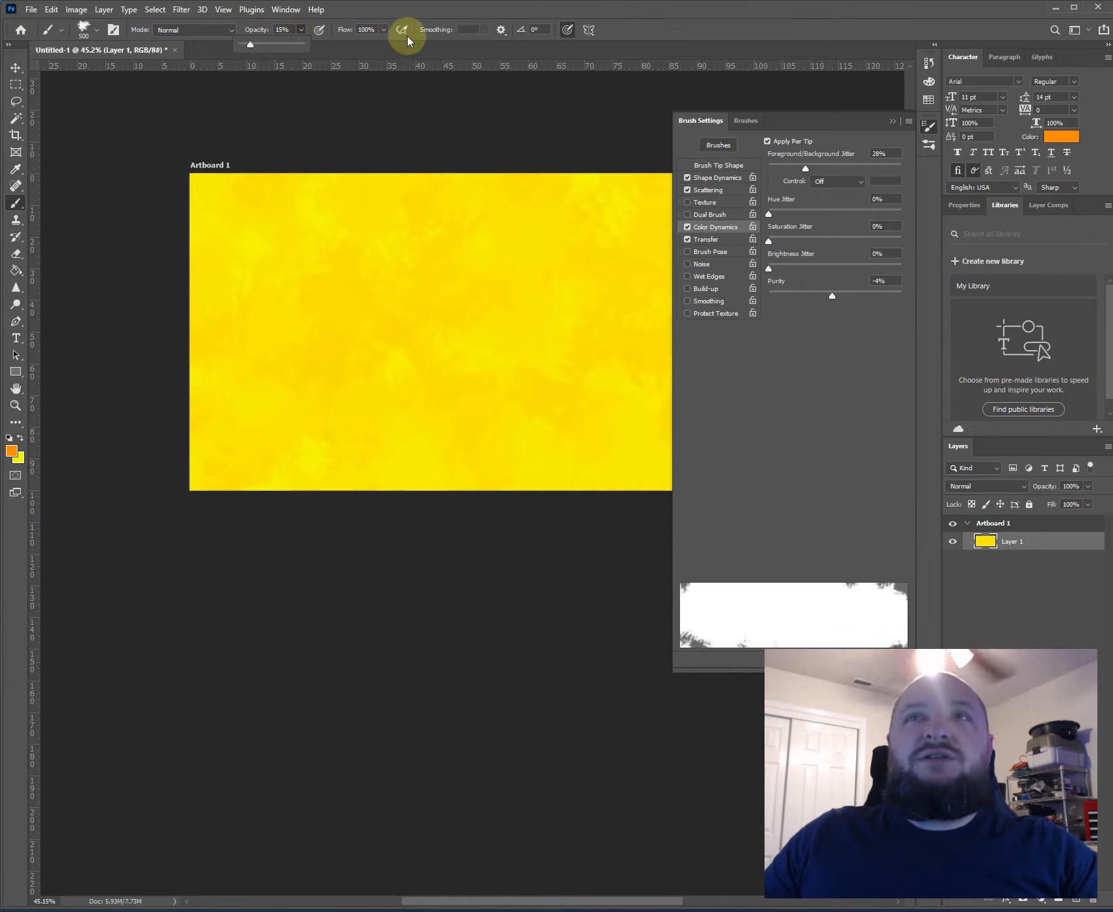
- Brush orange over the artboard's left half, first at 10% flow and again at 72% flow
{"action": "left_click", "coordinate": [383, 29]}
{"action": "left_click_drag", "start_coordinate": [387, 44], "coordinate": [330, 44]}
{"action": "mouse_move", "coordinate": [254, 303]}
{"action": "left_mouse_down"}
{"action": "mouse_move", "coordinate": [294, 253]}
{"action": "mouse_move", "coordinate": [244, 274]}
{"action": "mouse_move", "coordinate": [316, 200]}
{"action": "mouse_move", "coordinate": [258, 226]}
{"action": "mouse_move", "coordinate": [293, 310]}
{"action": "mouse_move", "coordinate": [268, 346]}
{"action": "mouse_move", "coordinate": [291, 440]}
{"action": "mouse_move", "coordinate": [255, 420]}
{"action": "mouse_move", "coordinate": [368, 359]}
{"action": "mouse_move", "coordinate": [305, 264]}
{"action": "left_mouse_up"}
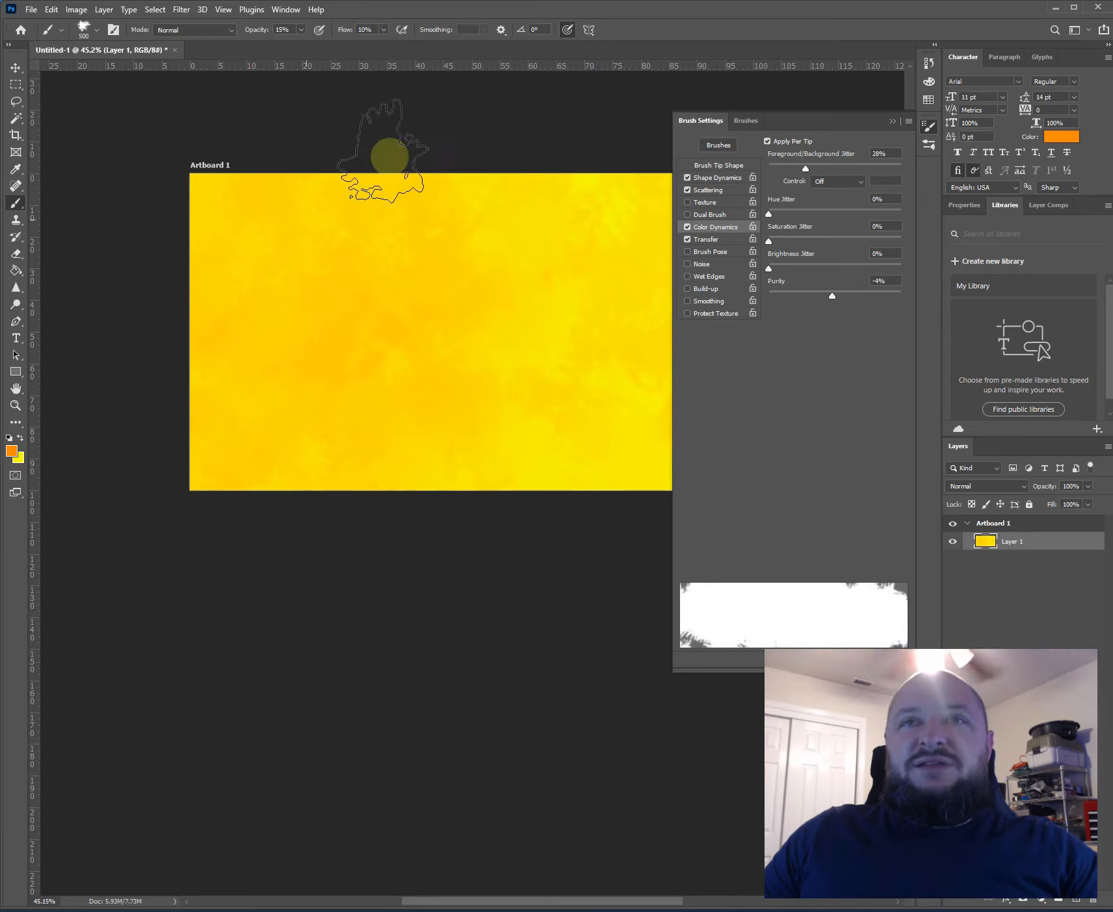
{"action": "left_click", "coordinate": [385, 31]}
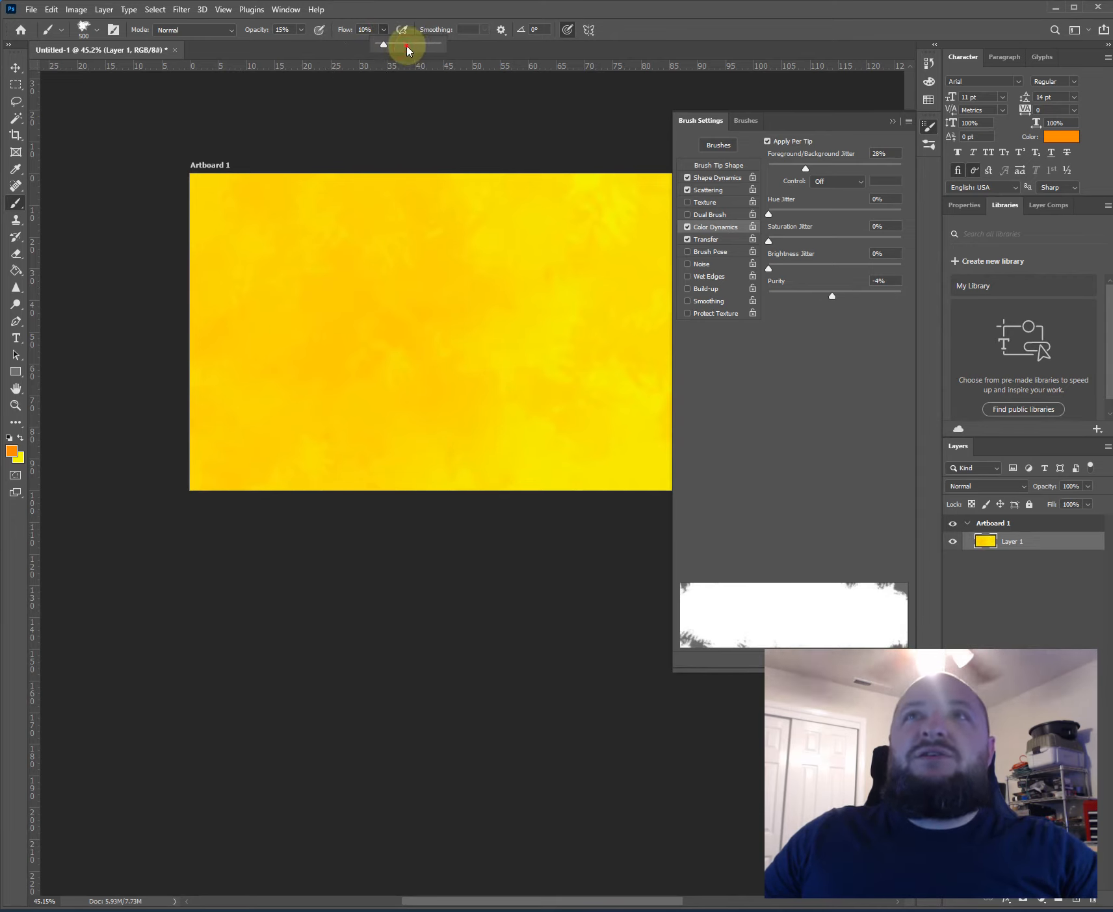
{"action": "left_click", "coordinate": [340, 325]}
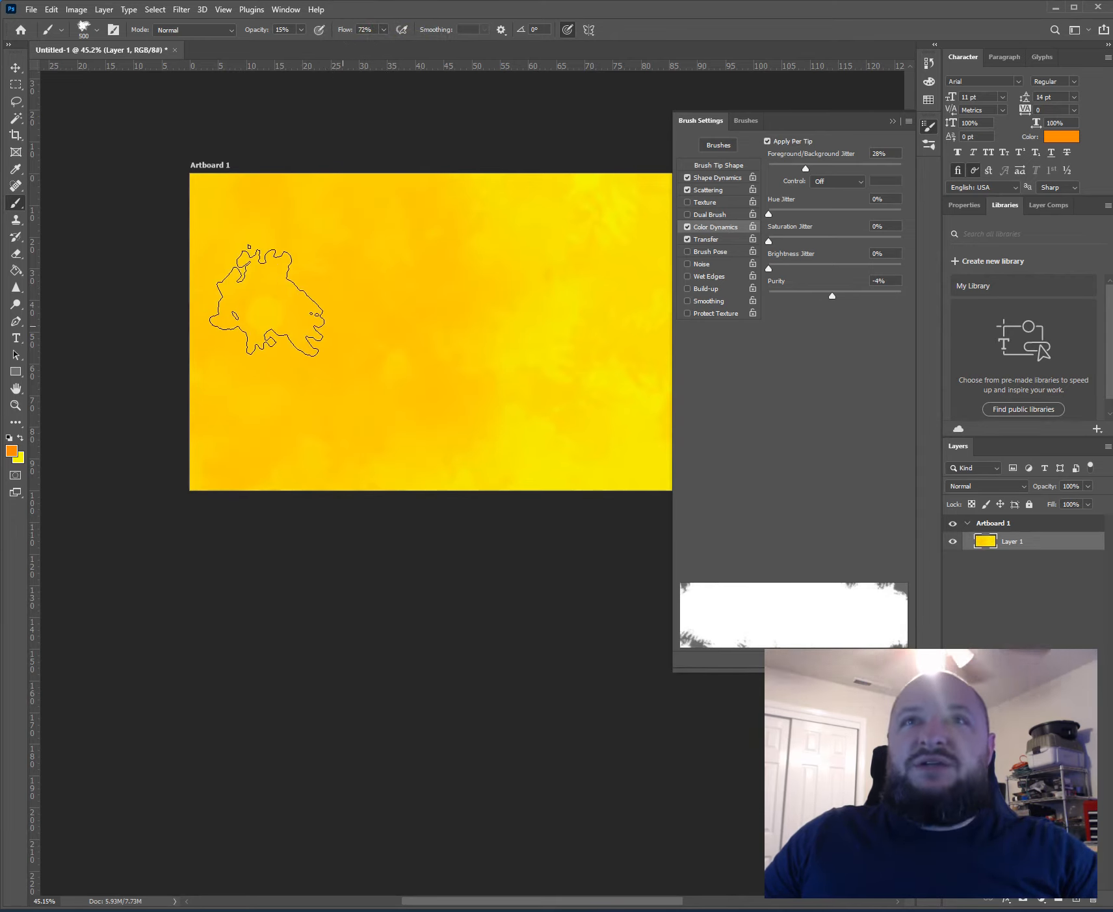
- Reduce the brush size to 125 and set black as the foreground color with white as the background
{"action": "key", "text": "bracketleft"}
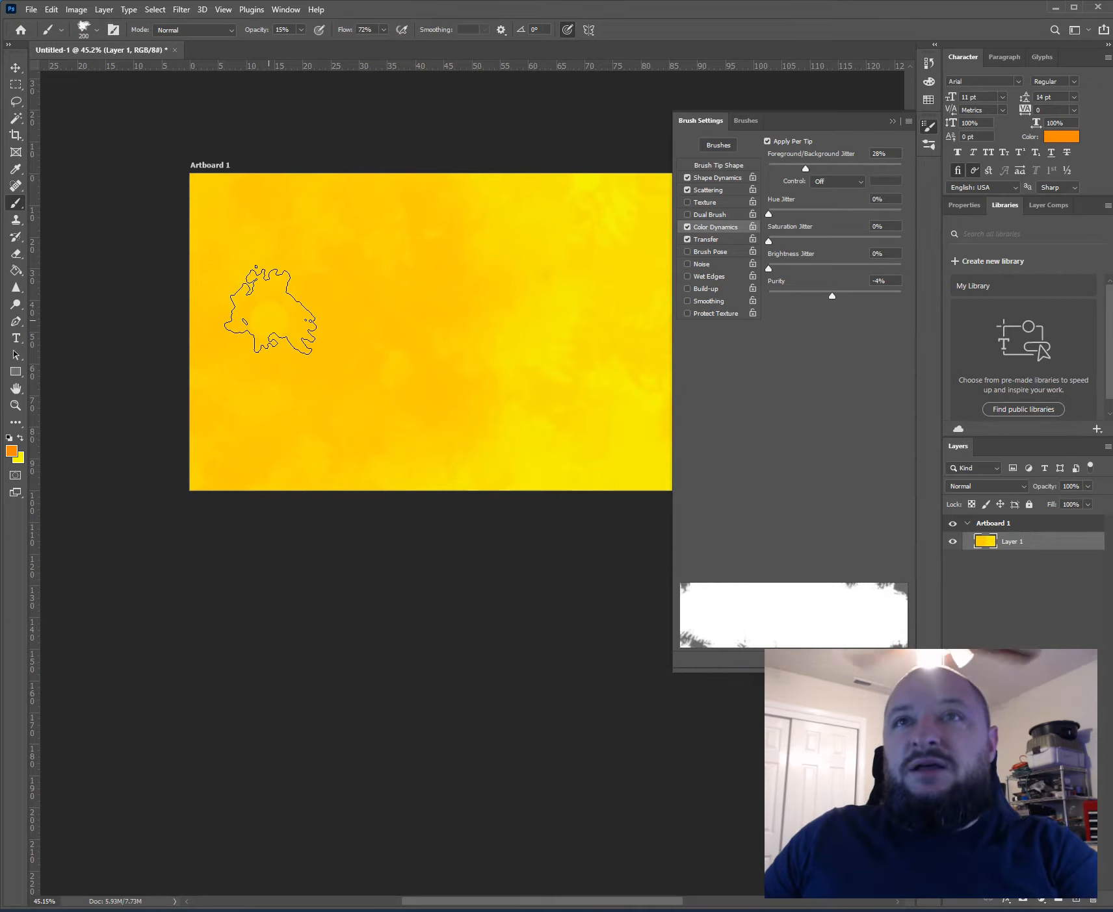
{"action": "key", "text": "bracketleft"}
{"action": "key", "text": "bracketleft"}
{"action": "key", "text": "bracketleft"}
{"action": "key", "text": "x"}
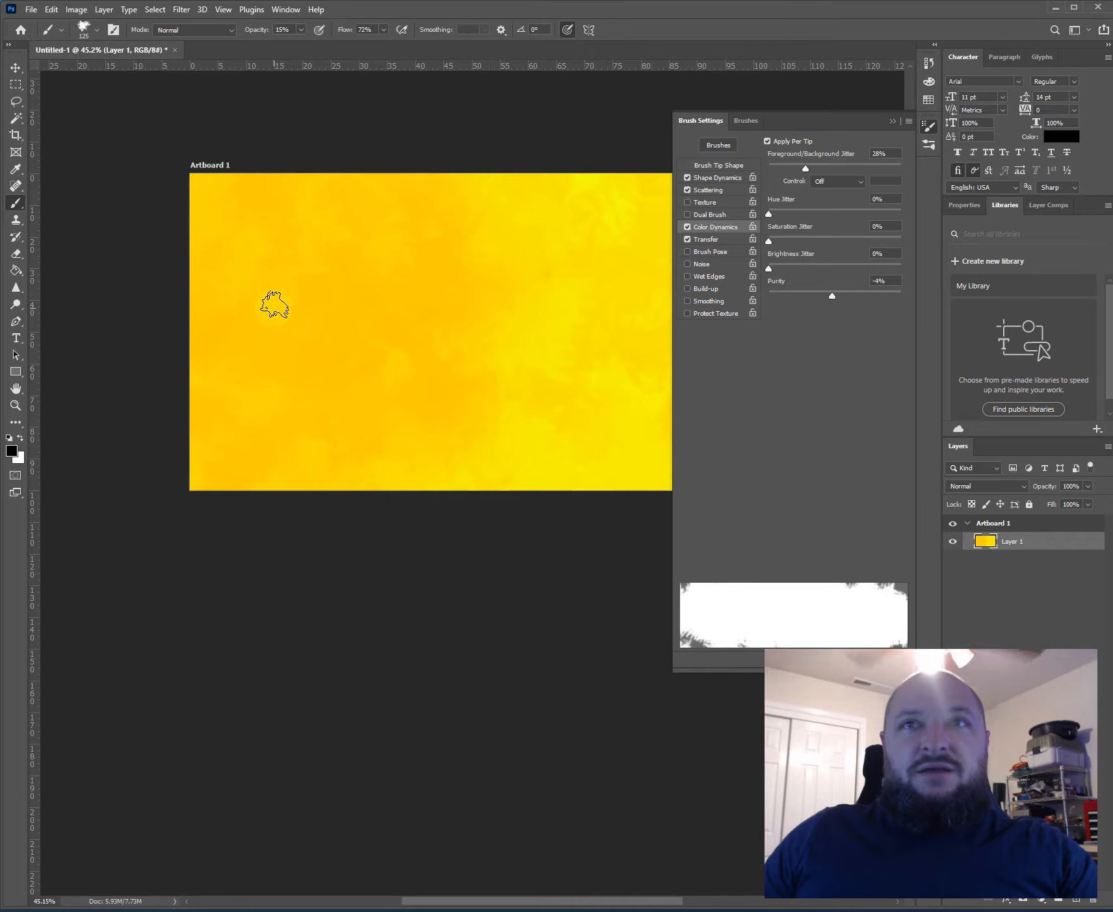
- Paint soft black strokes over the artboard's left half and a U-shaped curve near its middle, using 100% opacity and 4% flow
{"action": "mouse_move", "coordinate": [261, 191]}
{"action": "left_mouse_down"}
{"action": "mouse_move", "coordinate": [224, 214]}
{"action": "mouse_move", "coordinate": [233, 218]}
{"action": "mouse_move", "coordinate": [209, 234]}
{"action": "mouse_move", "coordinate": [170, 297]}
{"action": "left_mouse_up"}
{"action": "mouse_move", "coordinate": [305, 32]}
{"action": "left_mouse_down"}
{"action": "mouse_move", "coordinate": [381, 33]}
{"action": "mouse_move", "coordinate": [340, 52]}
{"action": "left_mouse_up"}
{"action": "left_click", "coordinate": [383, 30]}
{"action": "mouse_move", "coordinate": [261, 206]}
{"action": "left_mouse_down"}
{"action": "mouse_move", "coordinate": [224, 392]}
{"action": "mouse_move", "coordinate": [301, 390]}
{"action": "mouse_move", "coordinate": [261, 425]}
{"action": "mouse_move", "coordinate": [294, 154]}
{"action": "mouse_move", "coordinate": [332, 477]}
{"action": "mouse_move", "coordinate": [293, 219]}
{"action": "mouse_move", "coordinate": [215, 195]}
{"action": "left_mouse_up"}
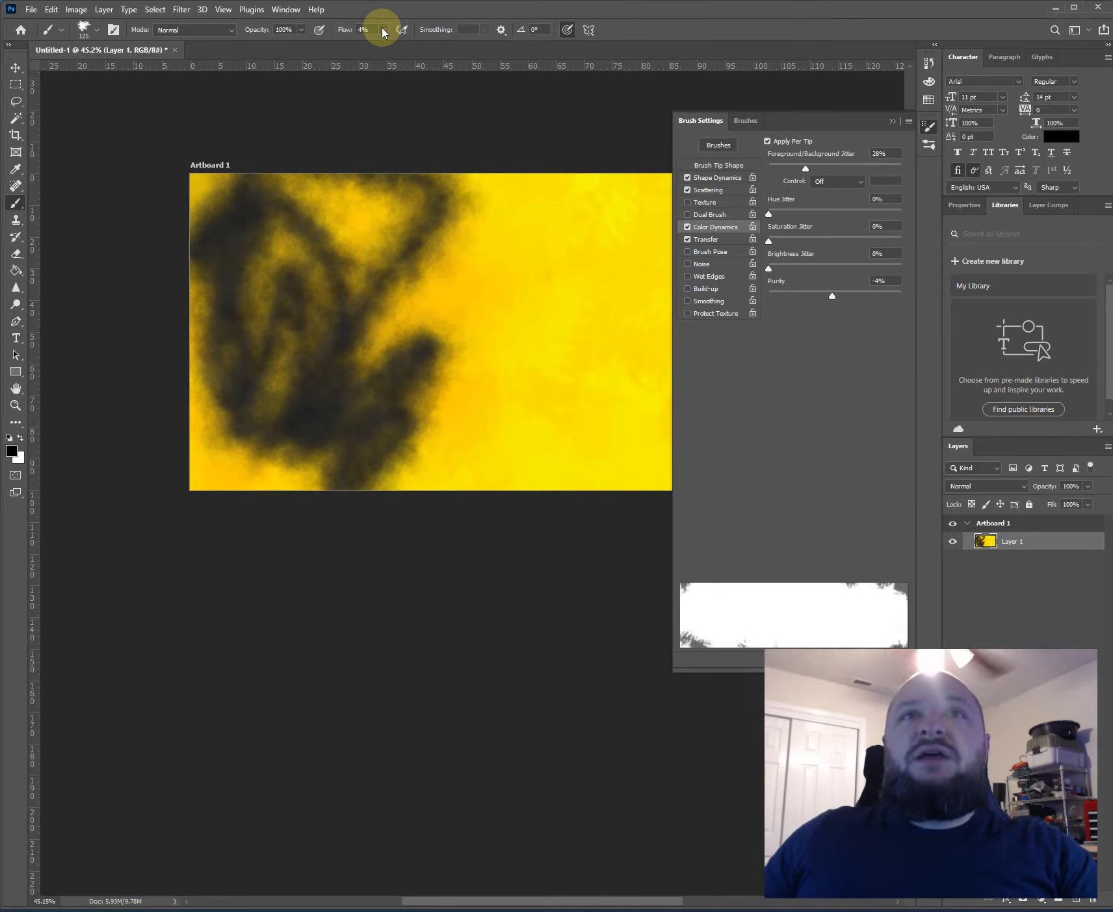
{"action": "mouse_move", "coordinate": [488, 357]}
{"action": "left_mouse_down"}
{"action": "mouse_move", "coordinate": [458, 272]}
{"action": "mouse_move", "coordinate": [589, 283]}
{"action": "mouse_move", "coordinate": [591, 308]}
{"action": "left_mouse_up"}
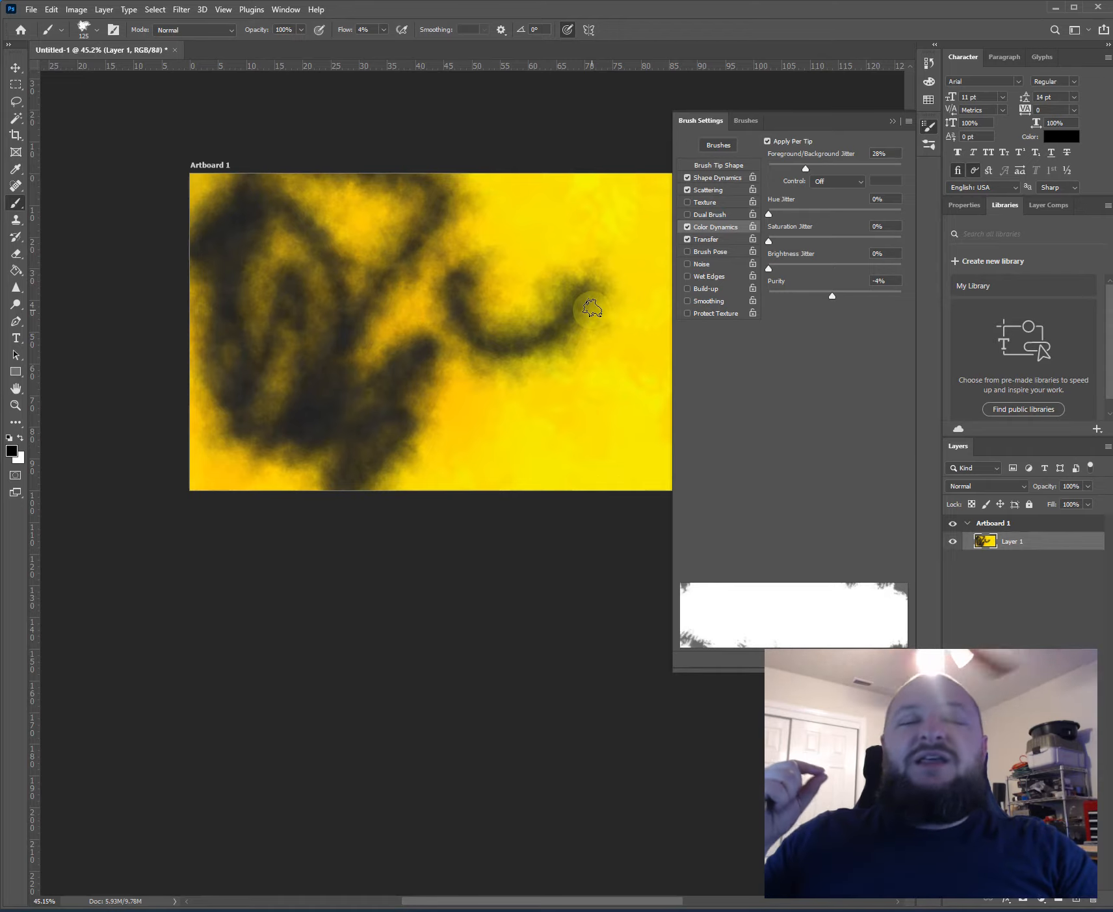
- Examine the individual pixels along the soft edges of the black brush strokes at up to 12800% magnification
{"action": "scroll", "coordinate": [345, 288], "scroll_direction": "up", "scroll_amount": 10}
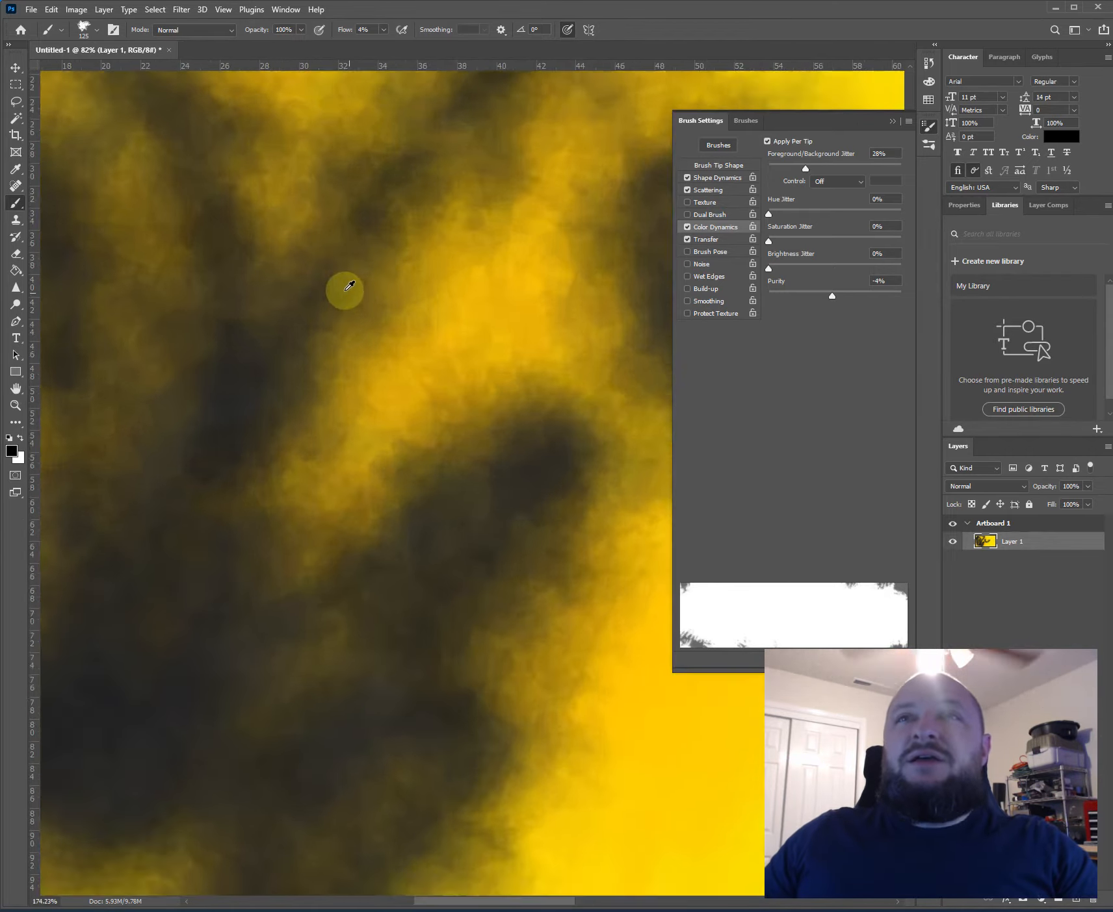
{"action": "scroll", "coordinate": [342, 262], "scroll_direction": "up", "scroll_amount": 6}
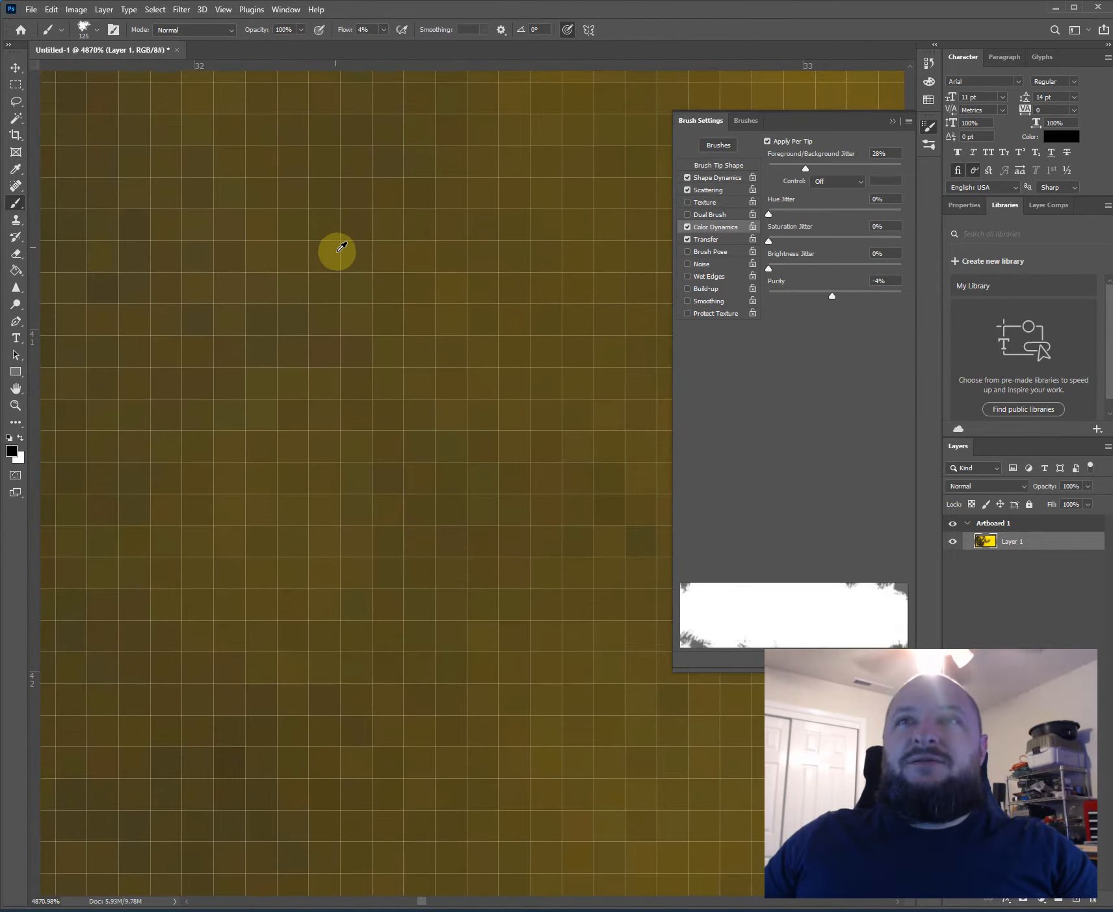
{"action": "key", "text": "v"}
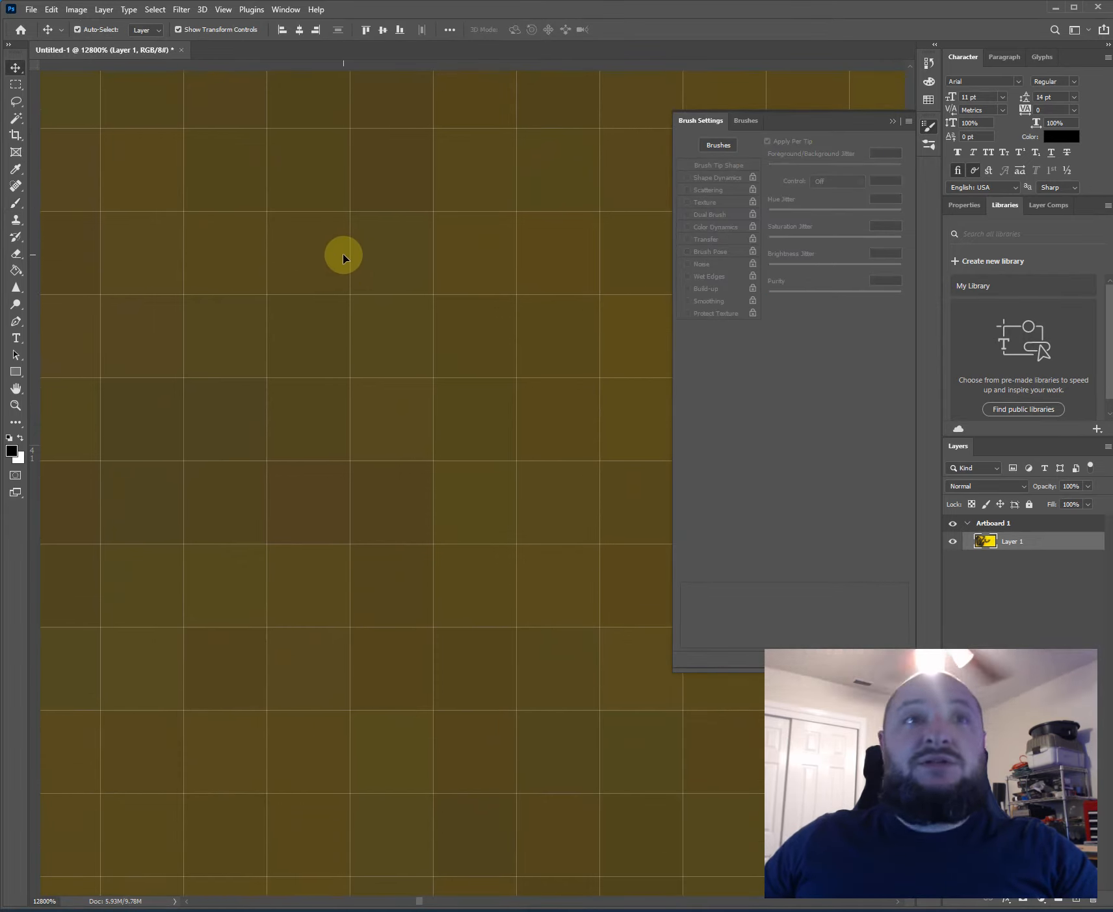
{"action": "scroll", "coordinate": [343, 254], "scroll_direction": "down", "scroll_amount": 15}
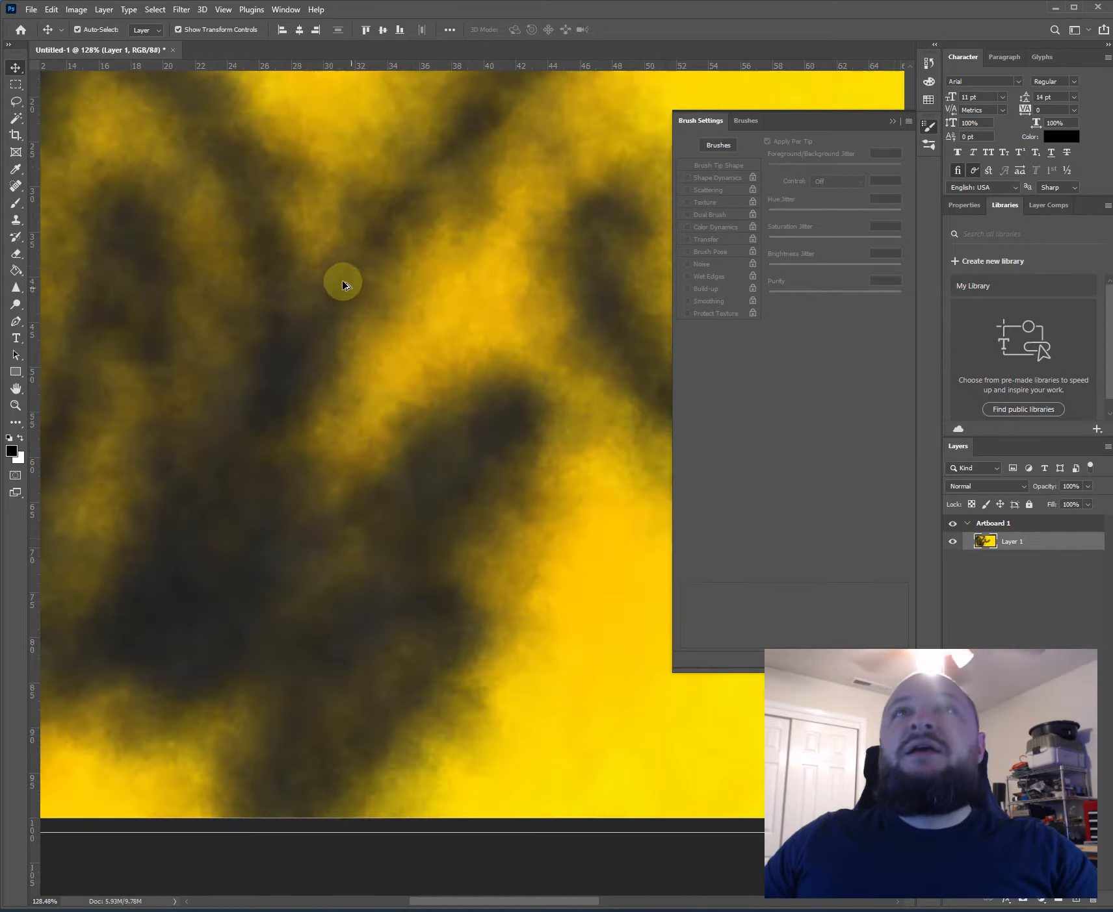
{"action": "scroll", "coordinate": [342, 285], "scroll_direction": "down", "scroll_amount": 4}
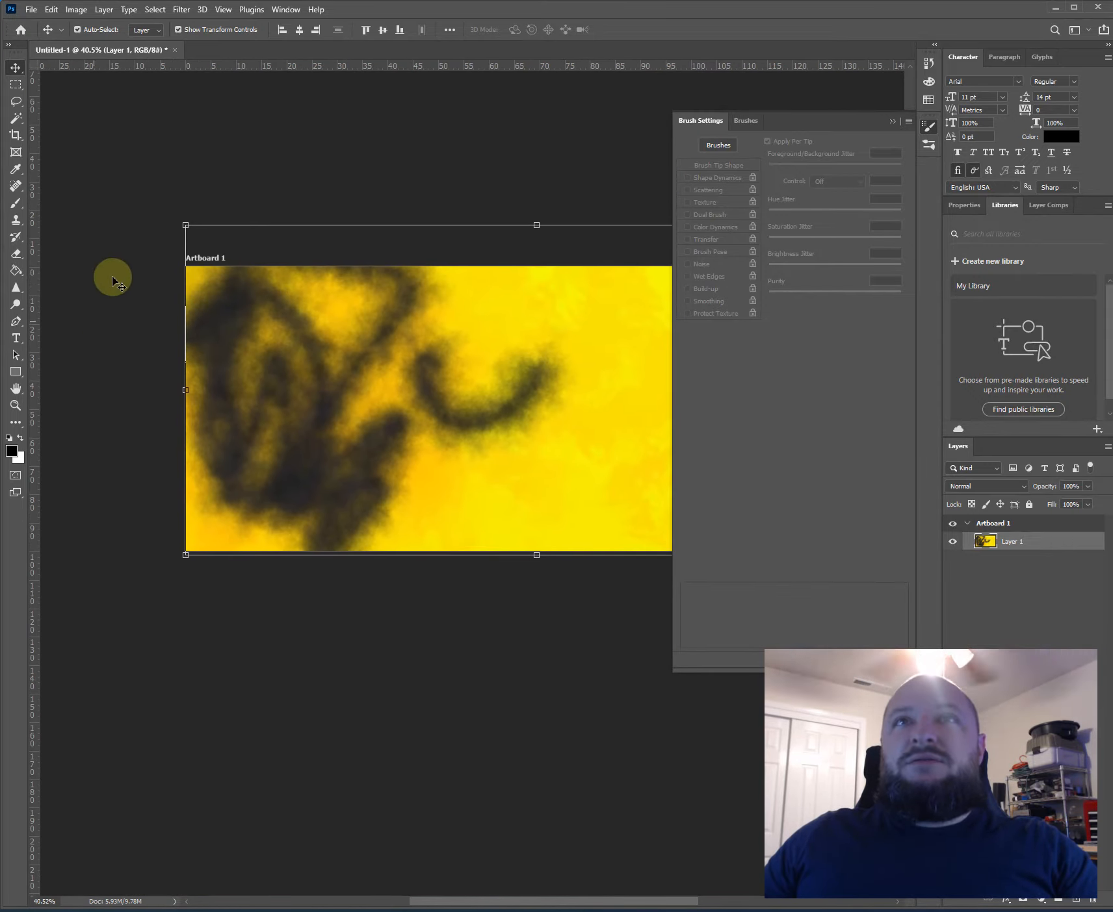
{"action": "left_click", "coordinate": [133, 253]}
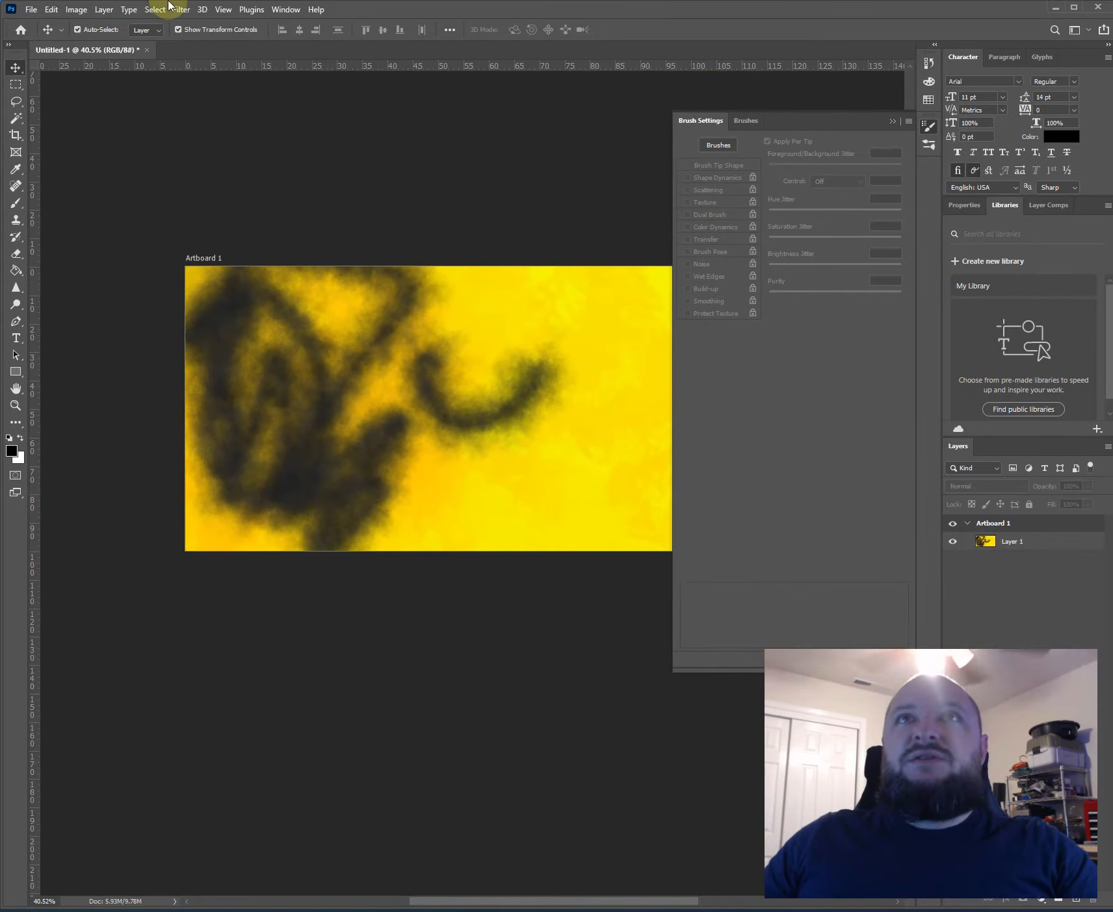
{"action": "left_click", "coordinate": [102, 9]}
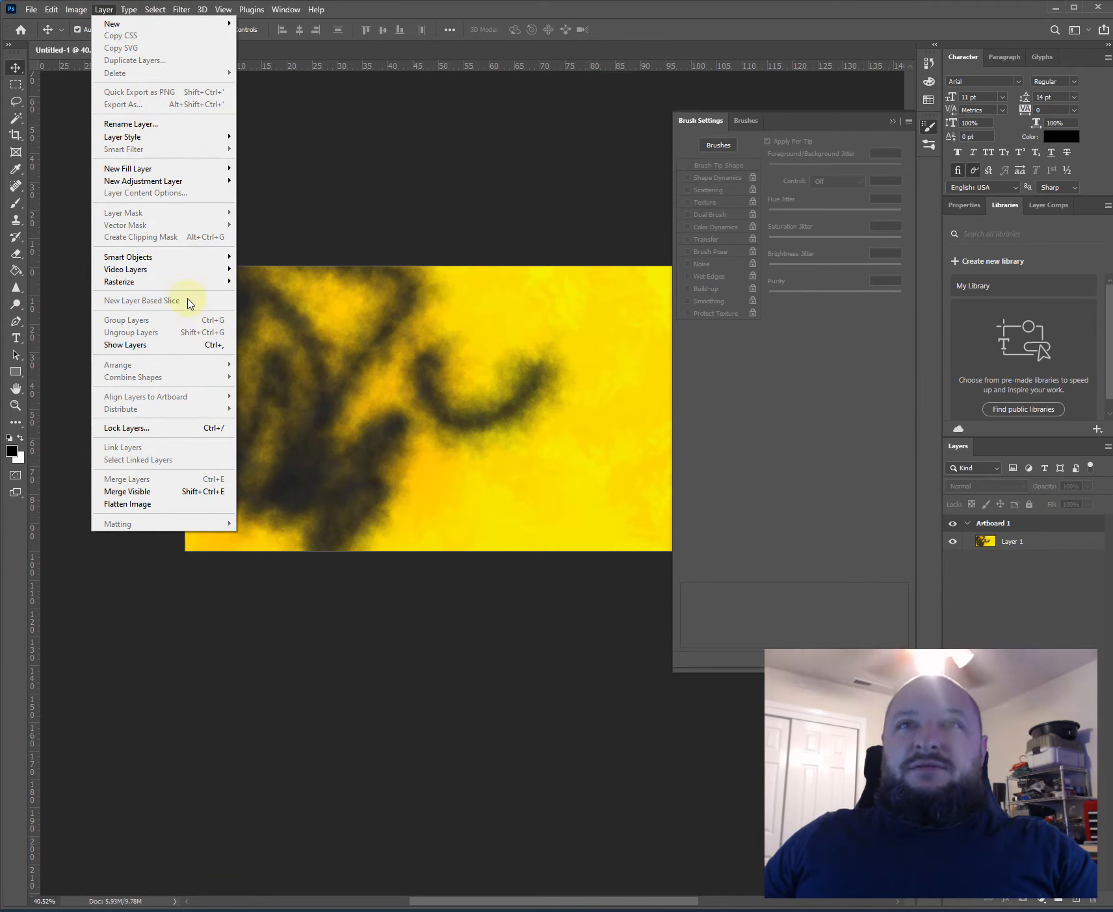
{"action": "mouse_move", "coordinate": [160, 175]}
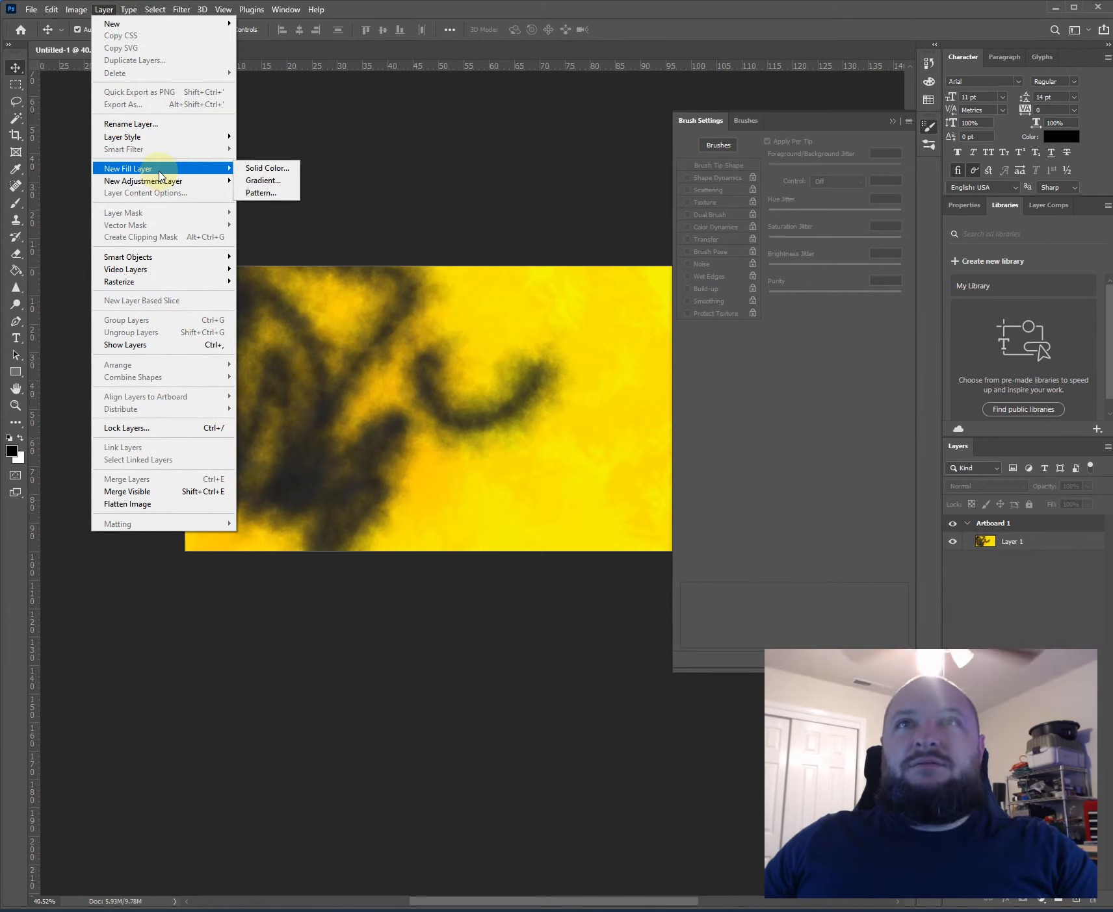
{"action": "left_click", "coordinate": [348, 171]}
{"action": "left_click", "coordinate": [1035, 547]}
{"action": "left_click", "coordinate": [1035, 547]}
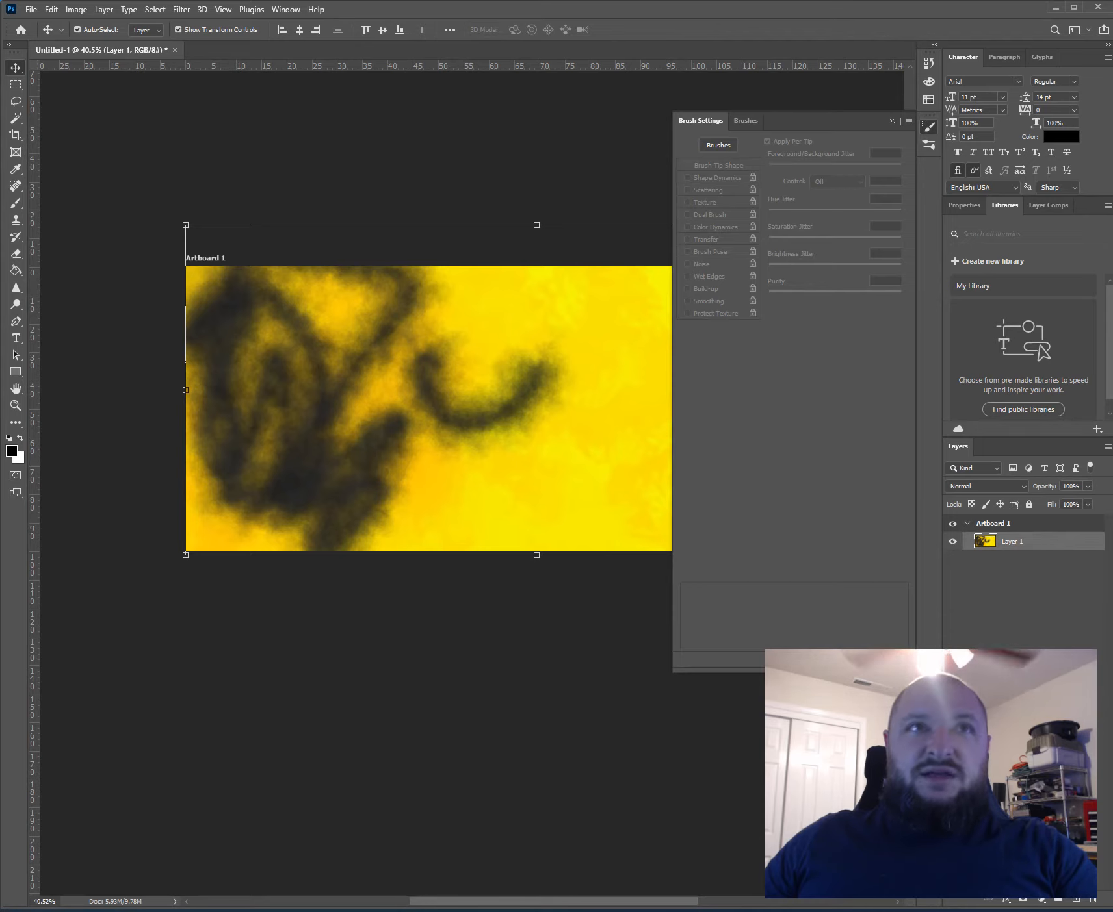
{"action": "key", "text": "m"}
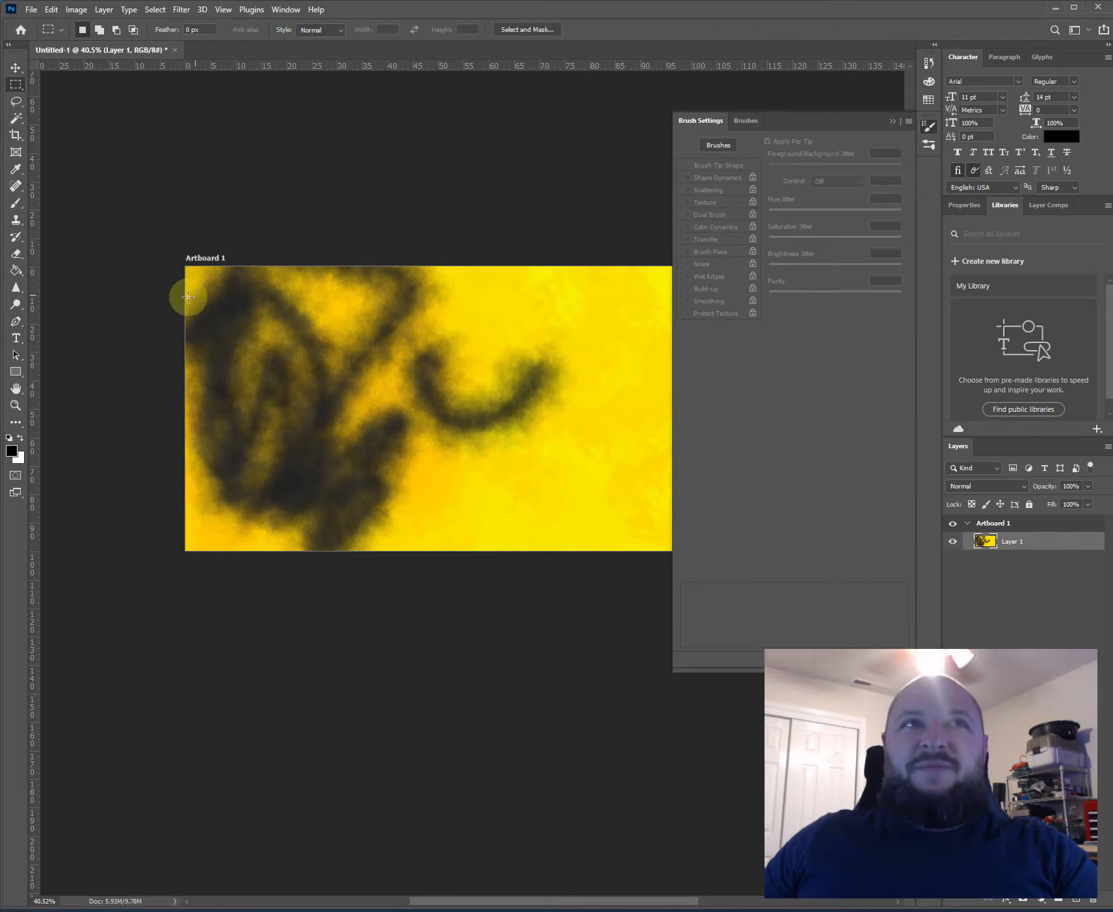
{"action": "left_click", "coordinate": [106, 9]}
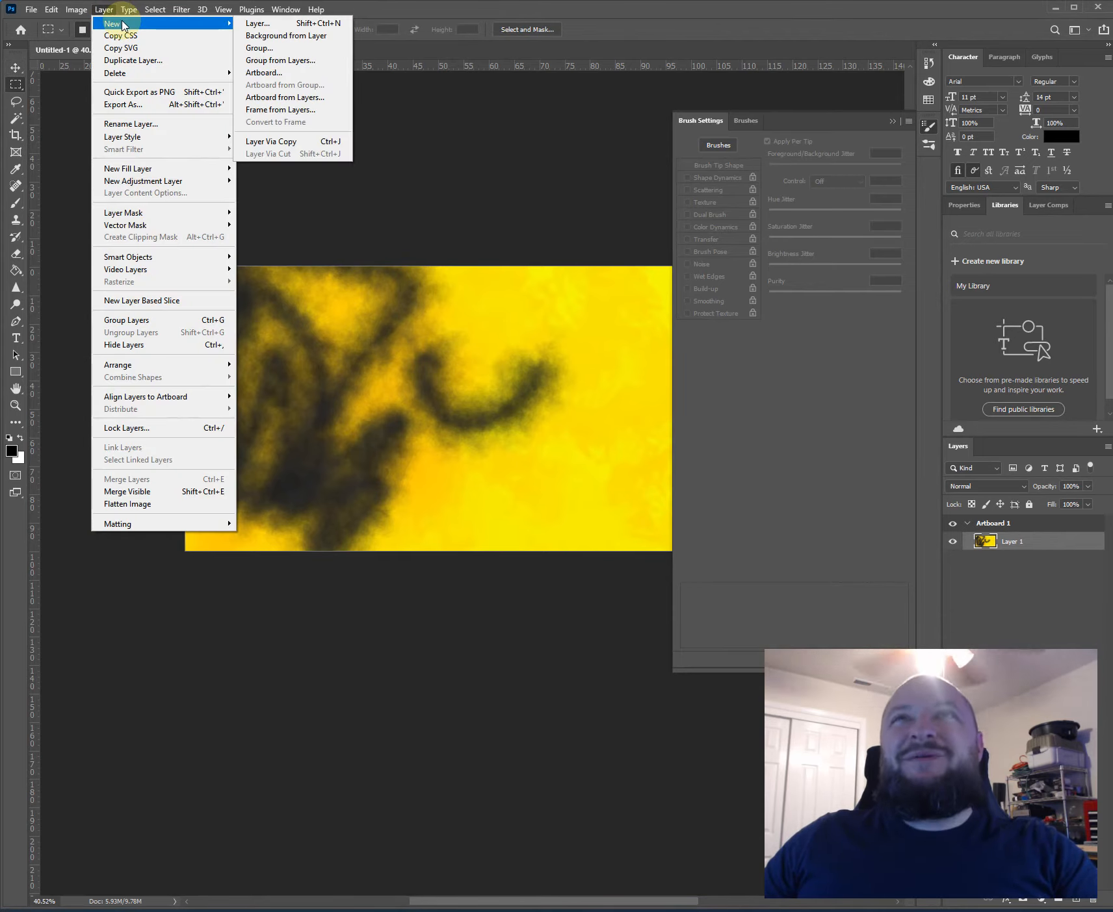
{"action": "left_click", "coordinate": [103, 11]}
{"action": "left_click", "coordinate": [103, 10]}
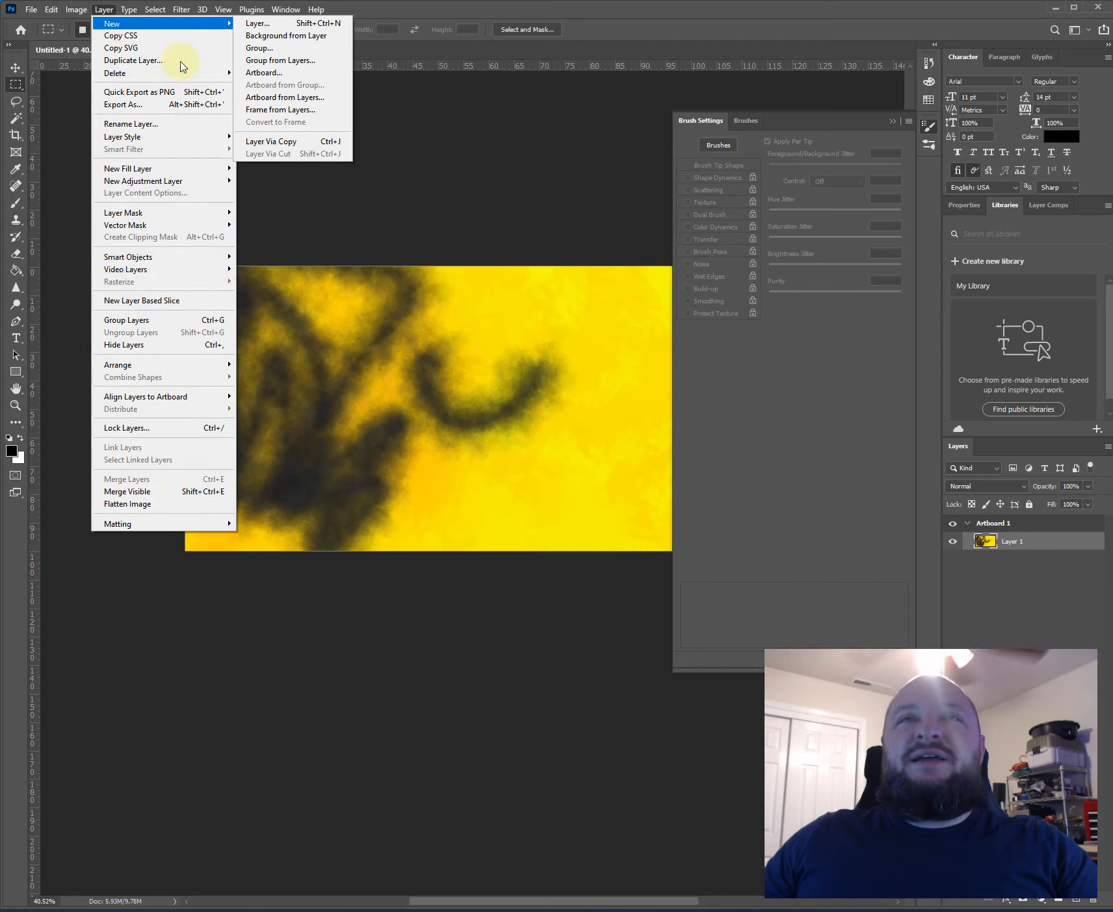
{"action": "left_click", "coordinate": [504, 654]}
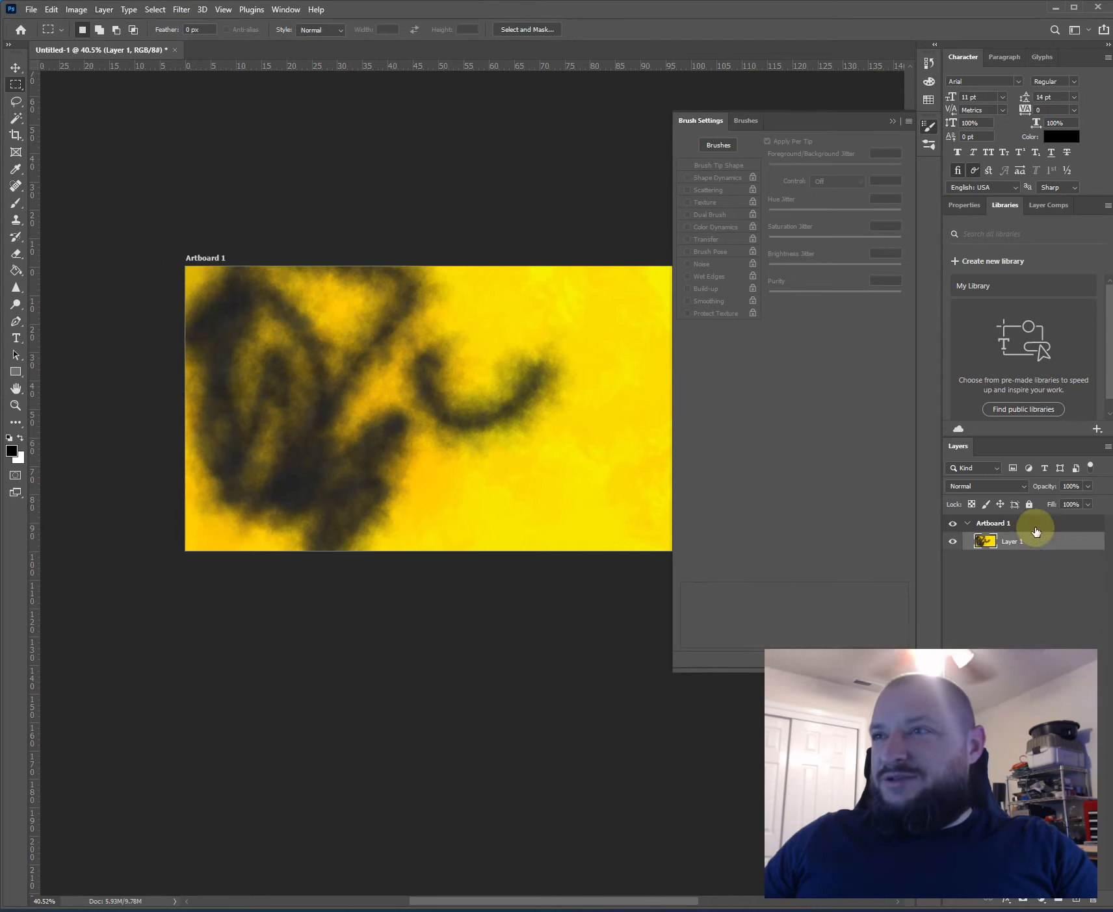
- Add a new layer with default settings above Layer 1 inside Artboard 1
{"action": "left_click", "coordinate": [1001, 522]}
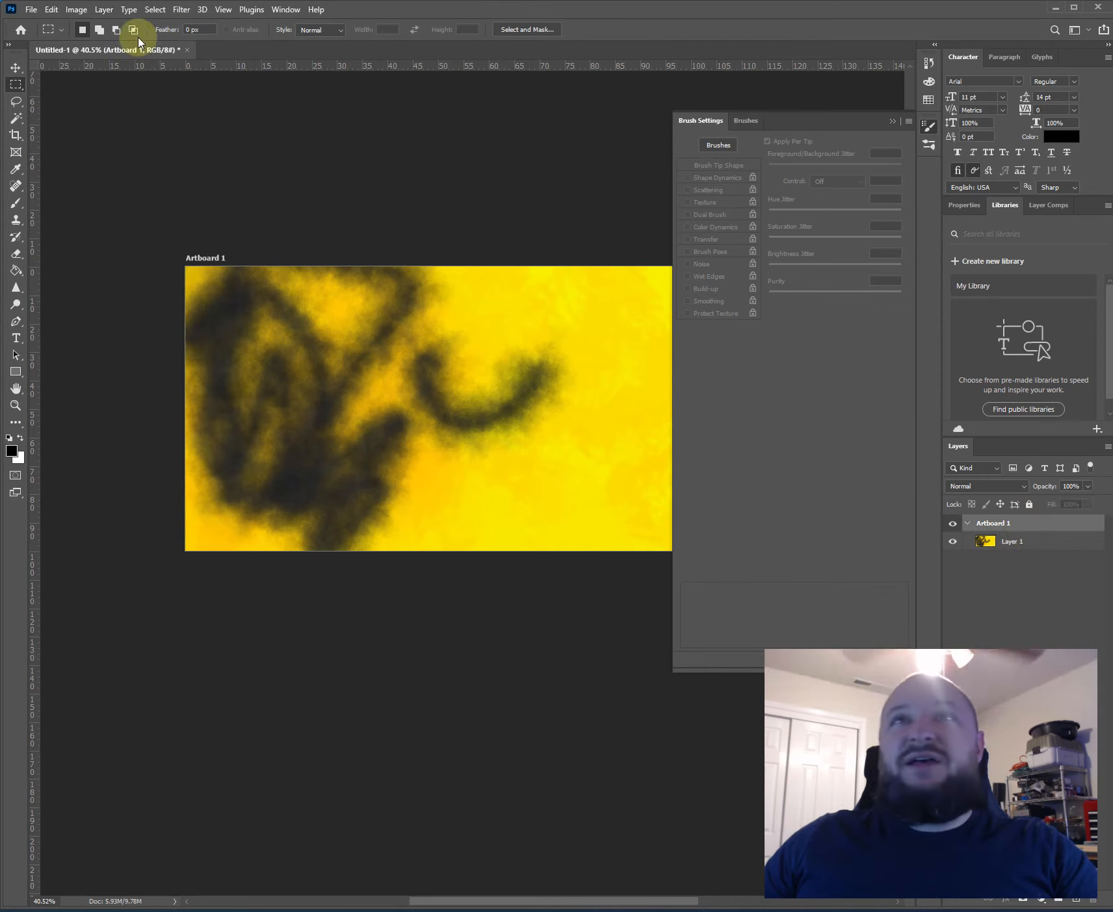
{"action": "left_click", "coordinate": [96, 13]}
{"action": "left_click", "coordinate": [532, 135]}
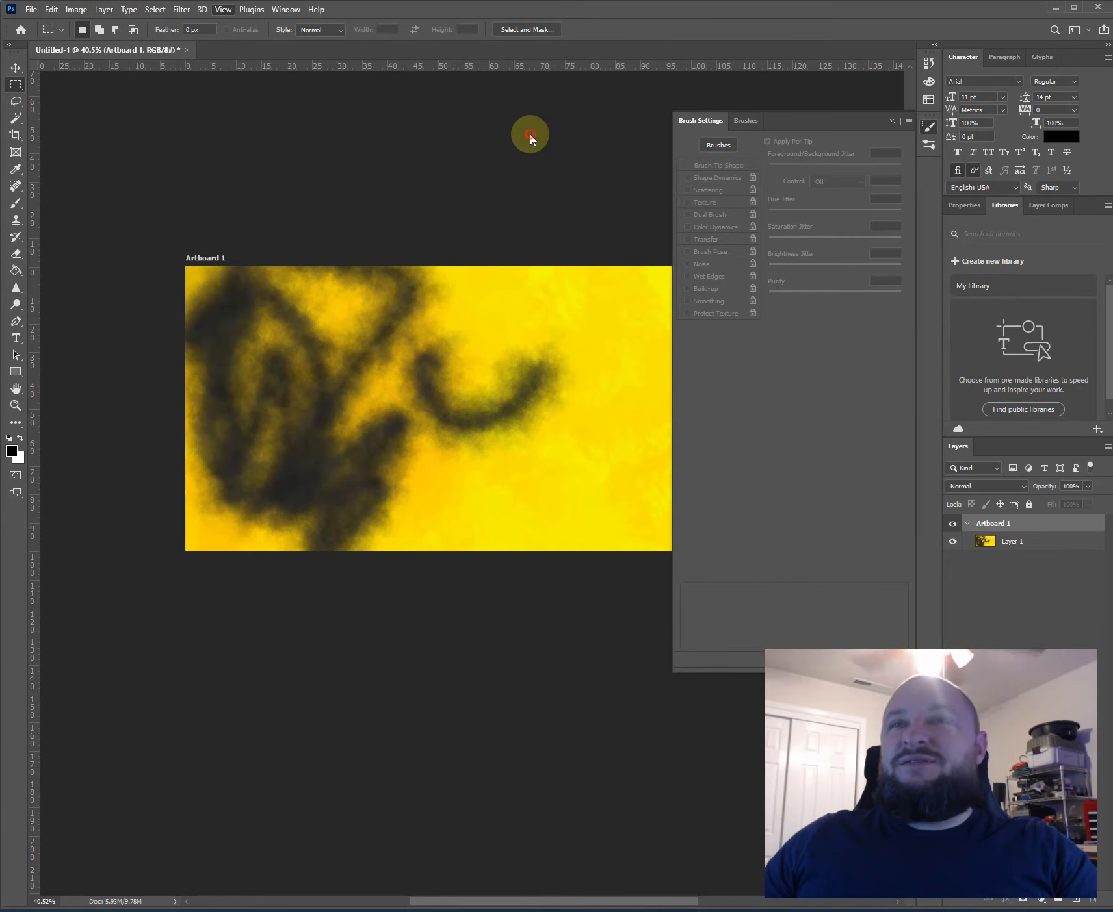
{"action": "left_click", "coordinate": [103, 10]}
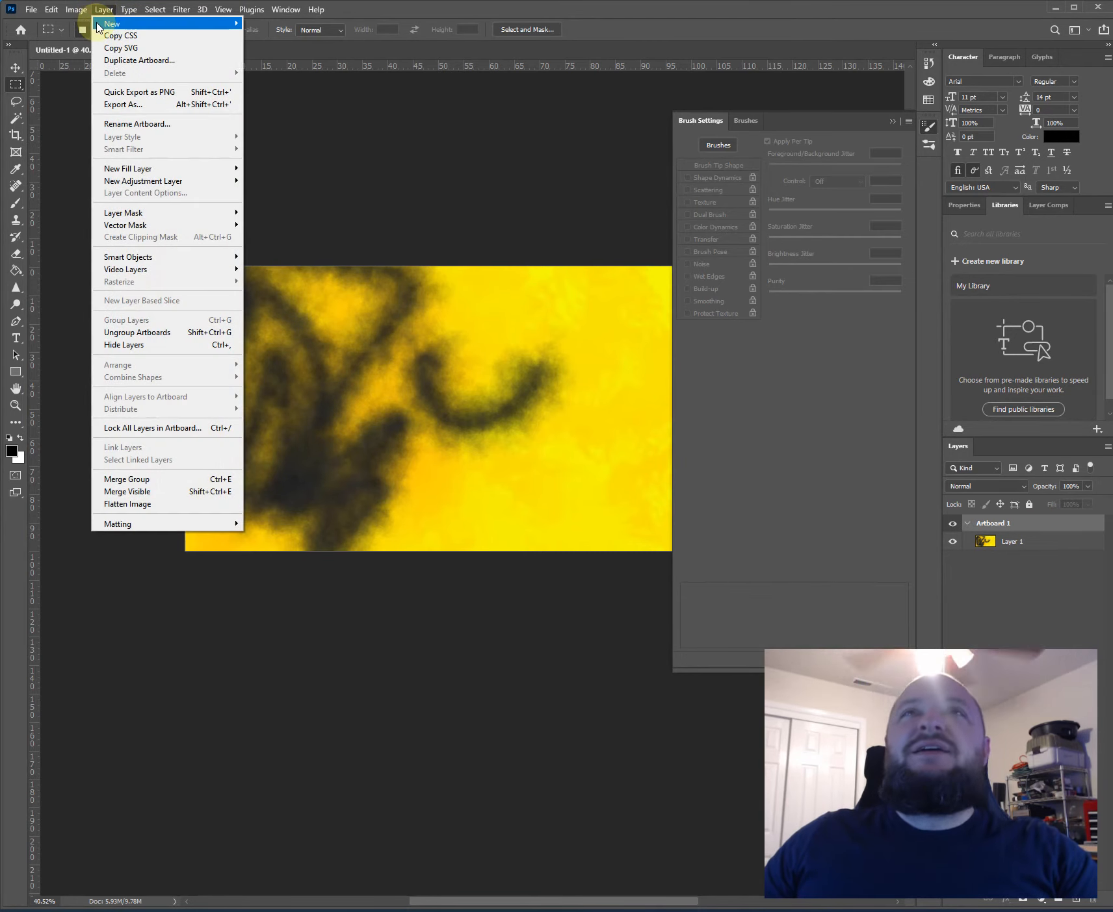
{"action": "mouse_move", "coordinate": [98, 23]}
{"action": "left_click", "coordinate": [312, 24]}
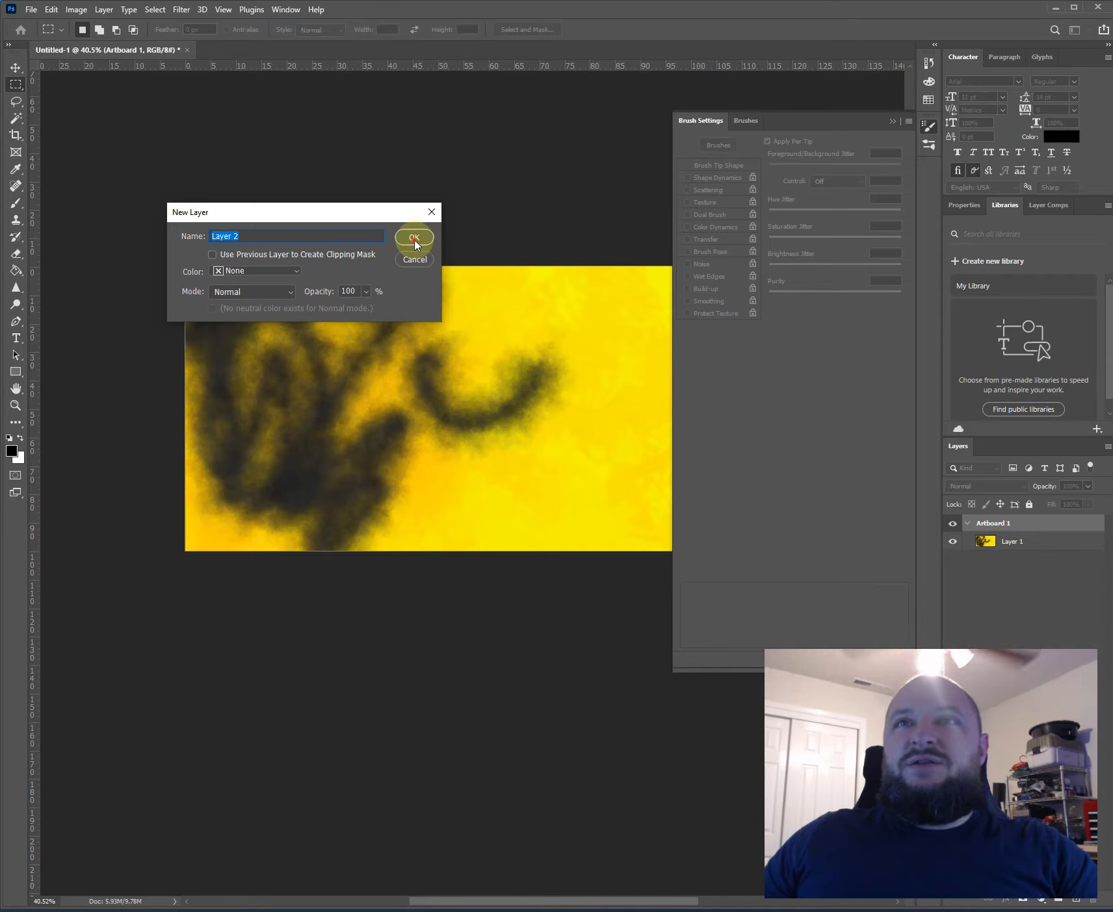
{"action": "left_click", "coordinate": [414, 238]}
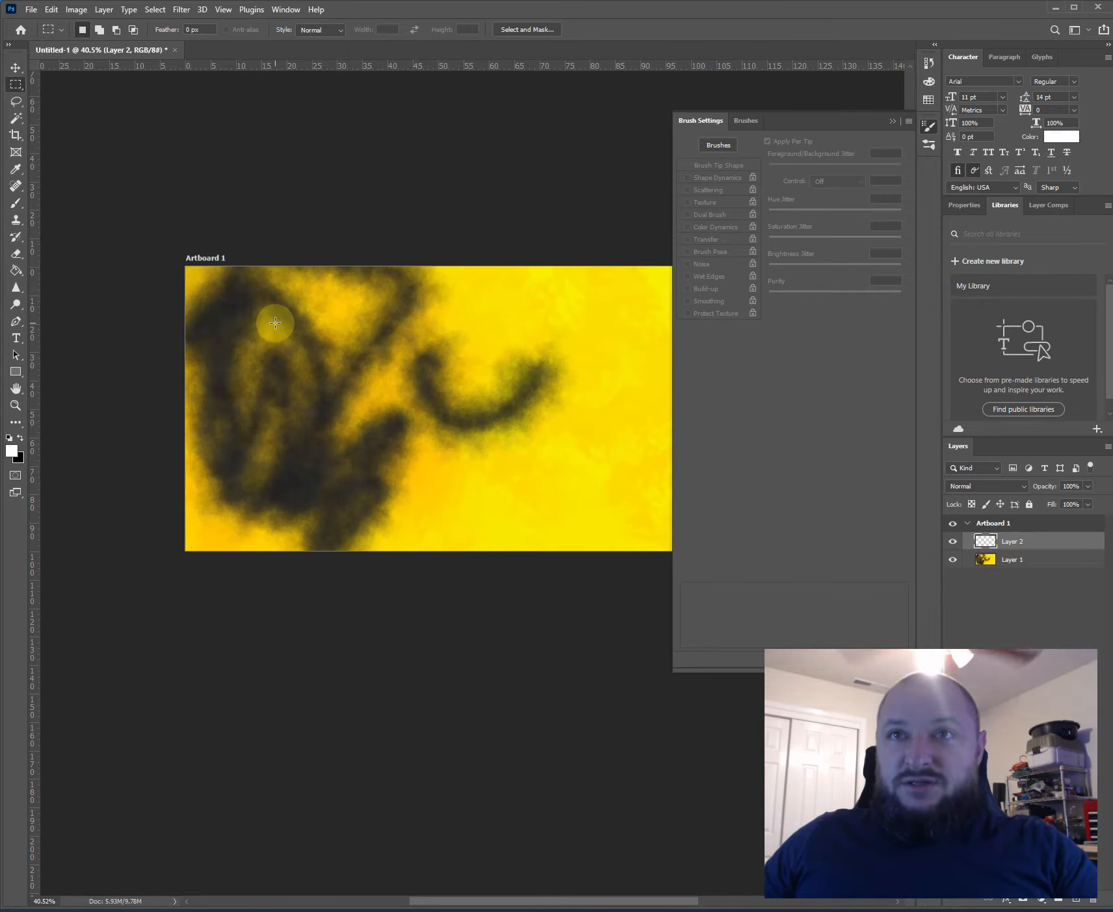
- Paint soft white strokes over the black and yellow artwork on Layer 2 with the Brush tool
{"action": "key", "text": "b"}
{"action": "mouse_move", "coordinate": [266, 348]}
{"action": "left_mouse_down"}
{"action": "mouse_move", "coordinate": [331, 318]}
{"action": "mouse_move", "coordinate": [262, 298]}
{"action": "mouse_move", "coordinate": [503, 346]}
{"action": "mouse_move", "coordinate": [337, 282]}
{"action": "mouse_move", "coordinate": [457, 419]}
{"action": "mouse_move", "coordinate": [503, 366]}
{"action": "mouse_move", "coordinate": [479, 317]}
{"action": "mouse_move", "coordinate": [246, 385]}
{"action": "mouse_move", "coordinate": [316, 445]}
{"action": "mouse_move", "coordinate": [267, 522]}
{"action": "mouse_move", "coordinate": [224, 400]}
{"action": "mouse_move", "coordinate": [329, 390]}
{"action": "left_mouse_up"}
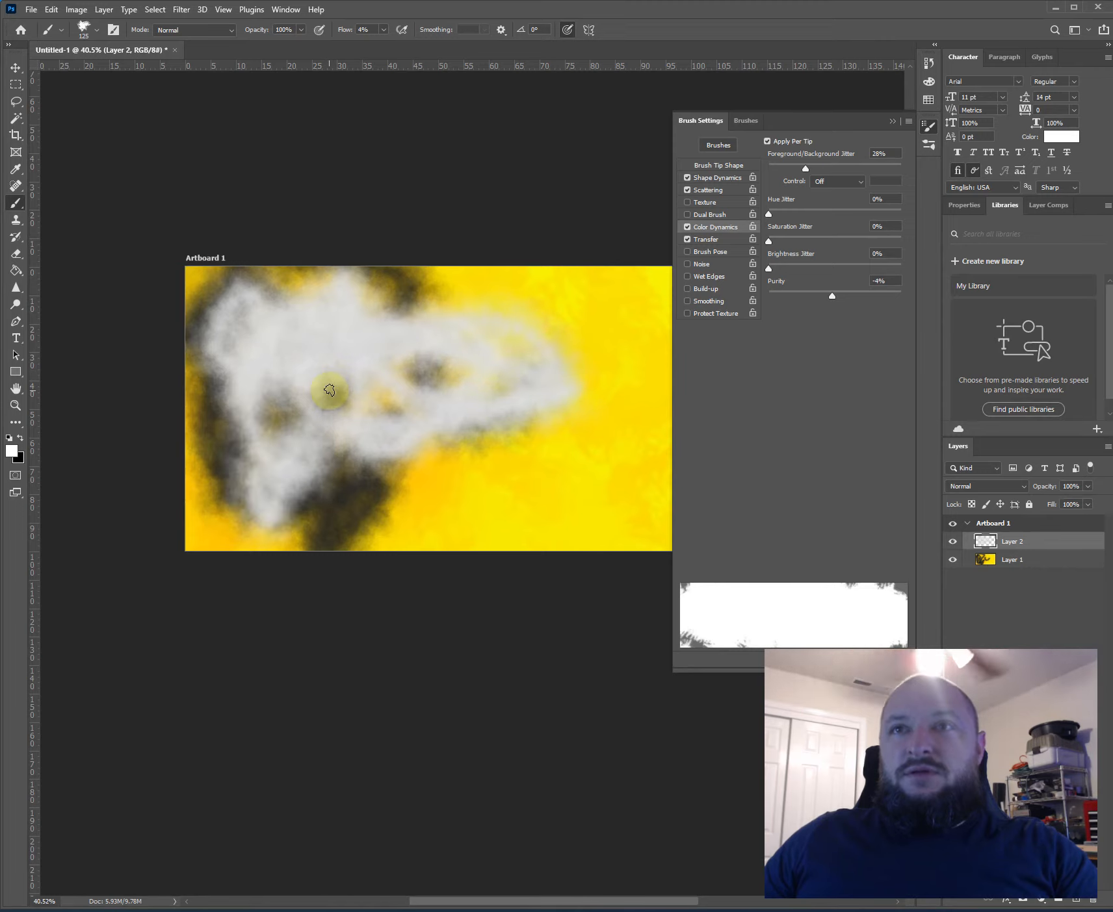
{"action": "mouse_move", "coordinate": [479, 492]}
{"action": "left_mouse_down"}
{"action": "mouse_move", "coordinate": [604, 355]}
{"action": "mouse_move", "coordinate": [455, 500]}
{"action": "left_mouse_up"}
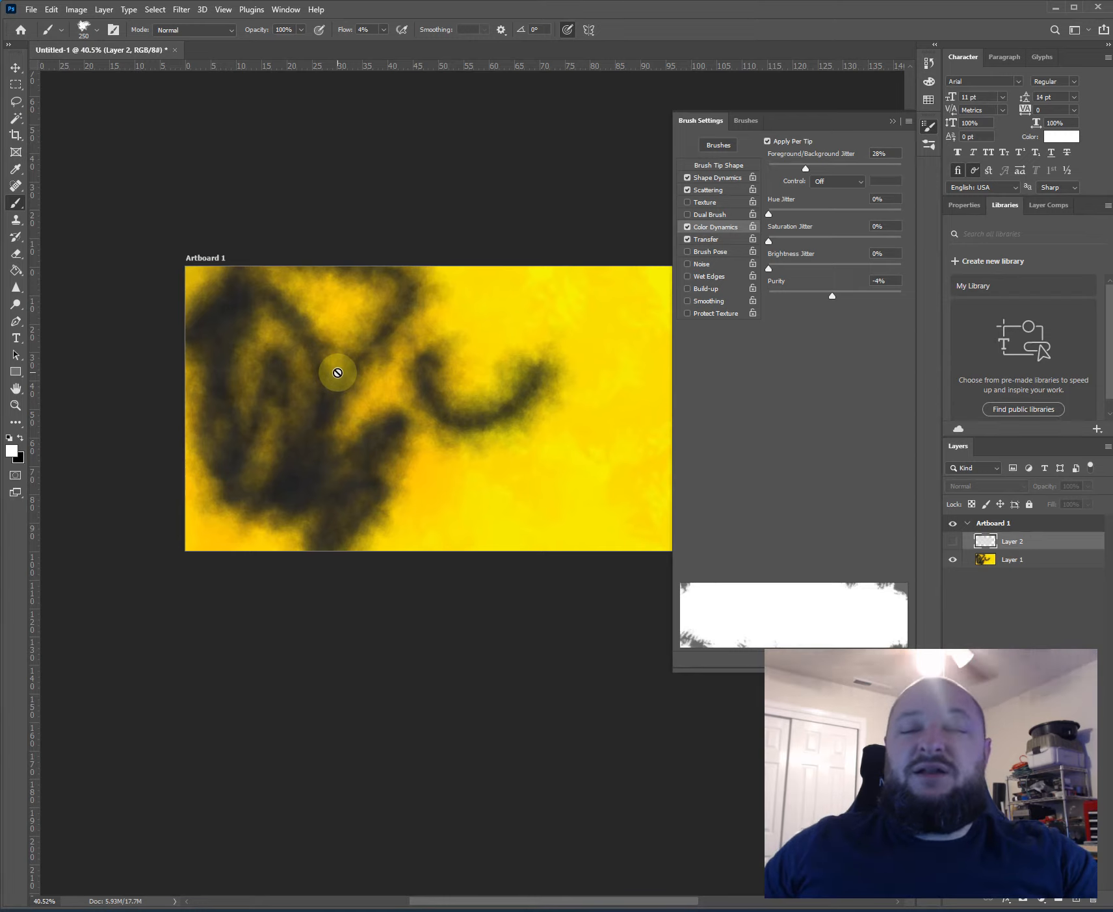
- Show Layer 2 again and paint more soft white over the dark gaps left of the artboard's middle
{"action": "left_click", "coordinate": [953, 542]}
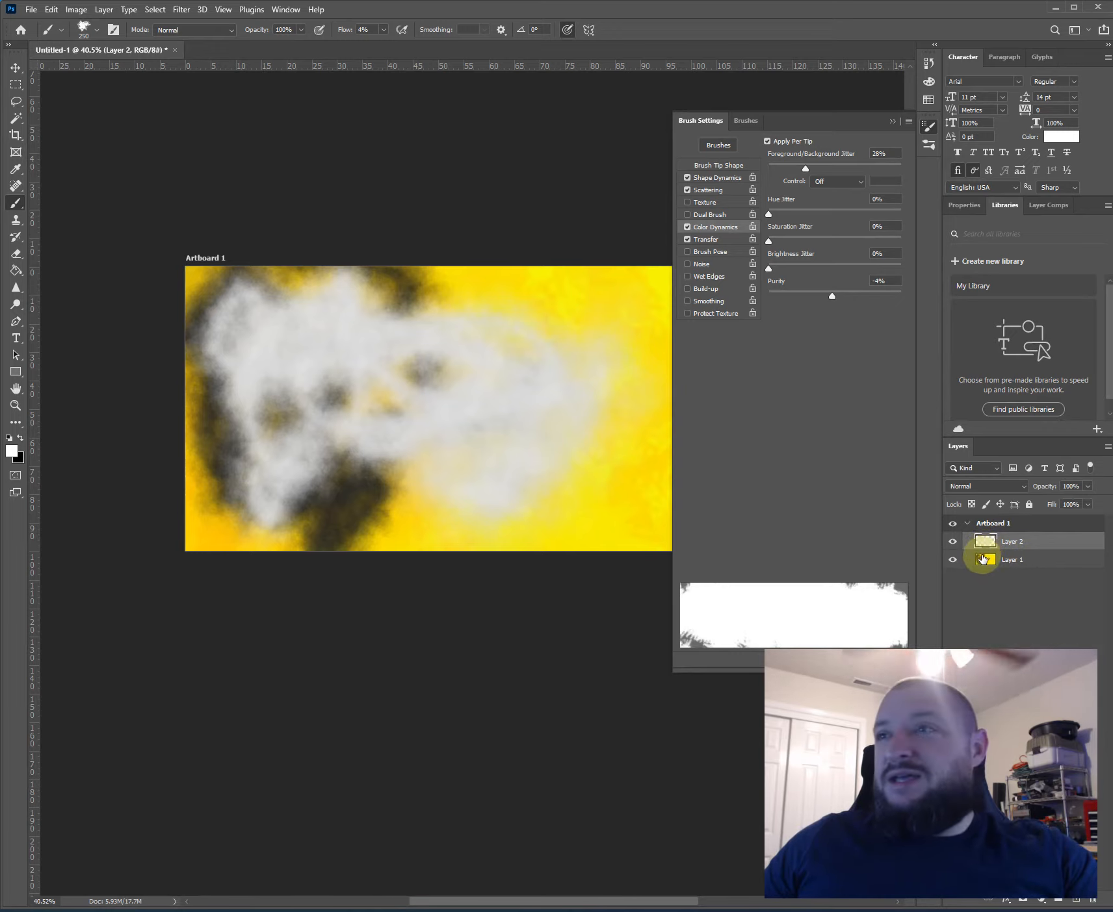
{"action": "mouse_move", "coordinate": [373, 484]}
{"action": "left_mouse_down"}
{"action": "mouse_move", "coordinate": [248, 454]}
{"action": "mouse_move", "coordinate": [347, 390]}
{"action": "mouse_move", "coordinate": [322, 288]}
{"action": "mouse_move", "coordinate": [266, 324]}
{"action": "mouse_move", "coordinate": [251, 289]}
{"action": "mouse_move", "coordinate": [483, 329]}
{"action": "mouse_move", "coordinate": [348, 399]}
{"action": "left_mouse_up"}
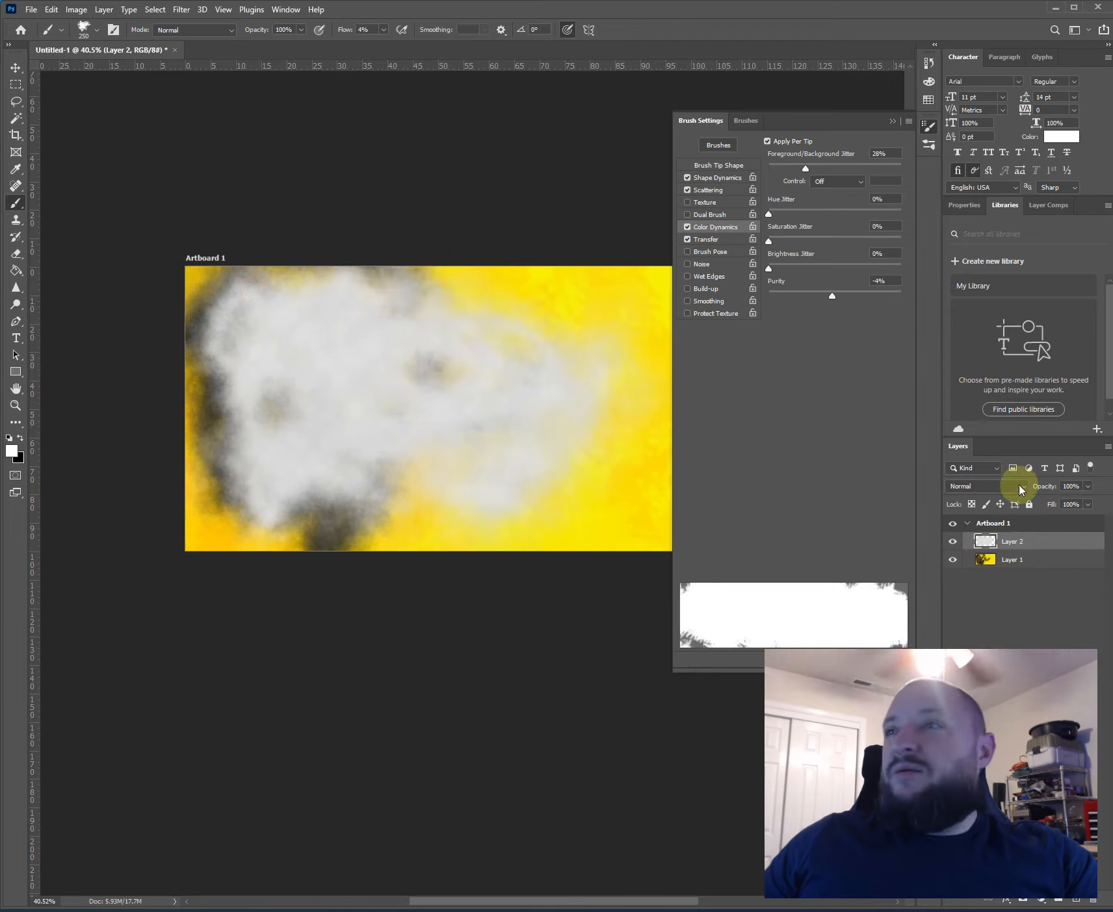
- Lower Layer 2's opacity to 54% and raise it to 79% to compare how much of Layer 1 shows through
{"action": "key", "text": "m"}
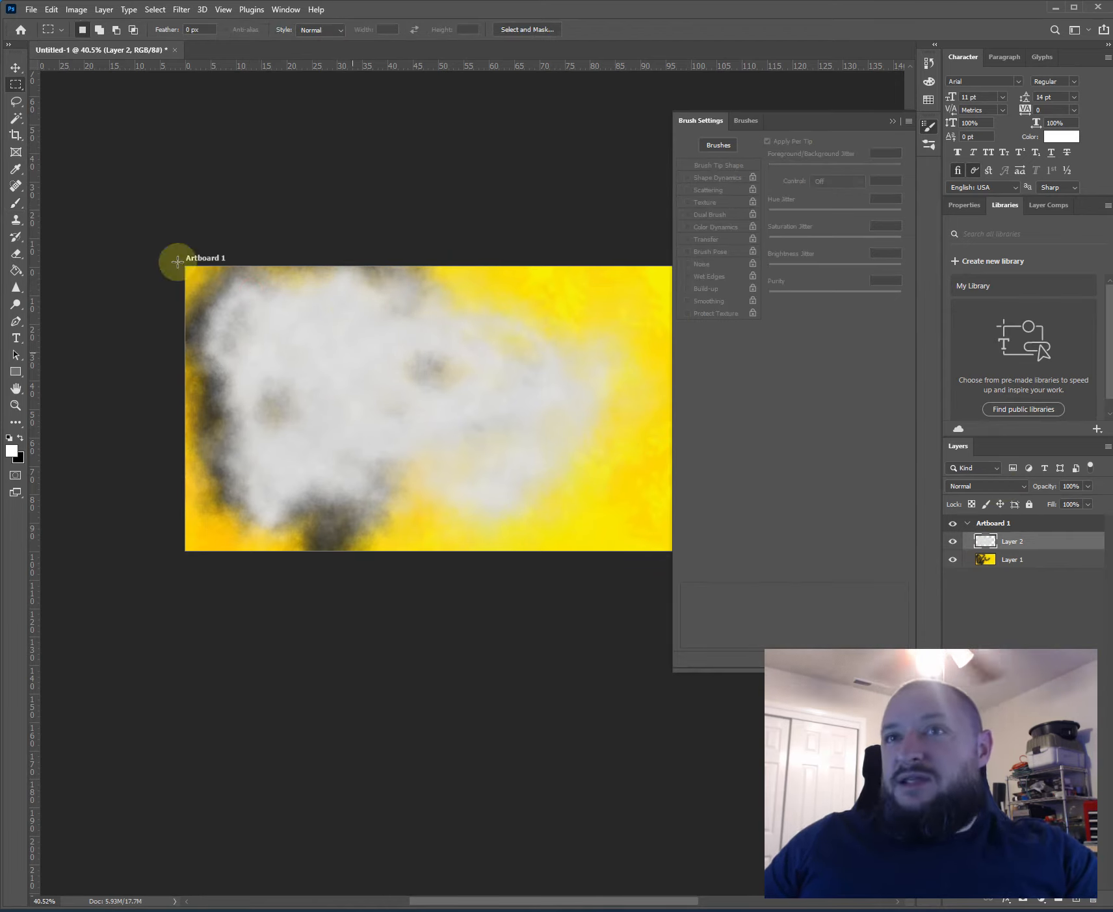
{"action": "left_click", "coordinate": [1020, 486]}
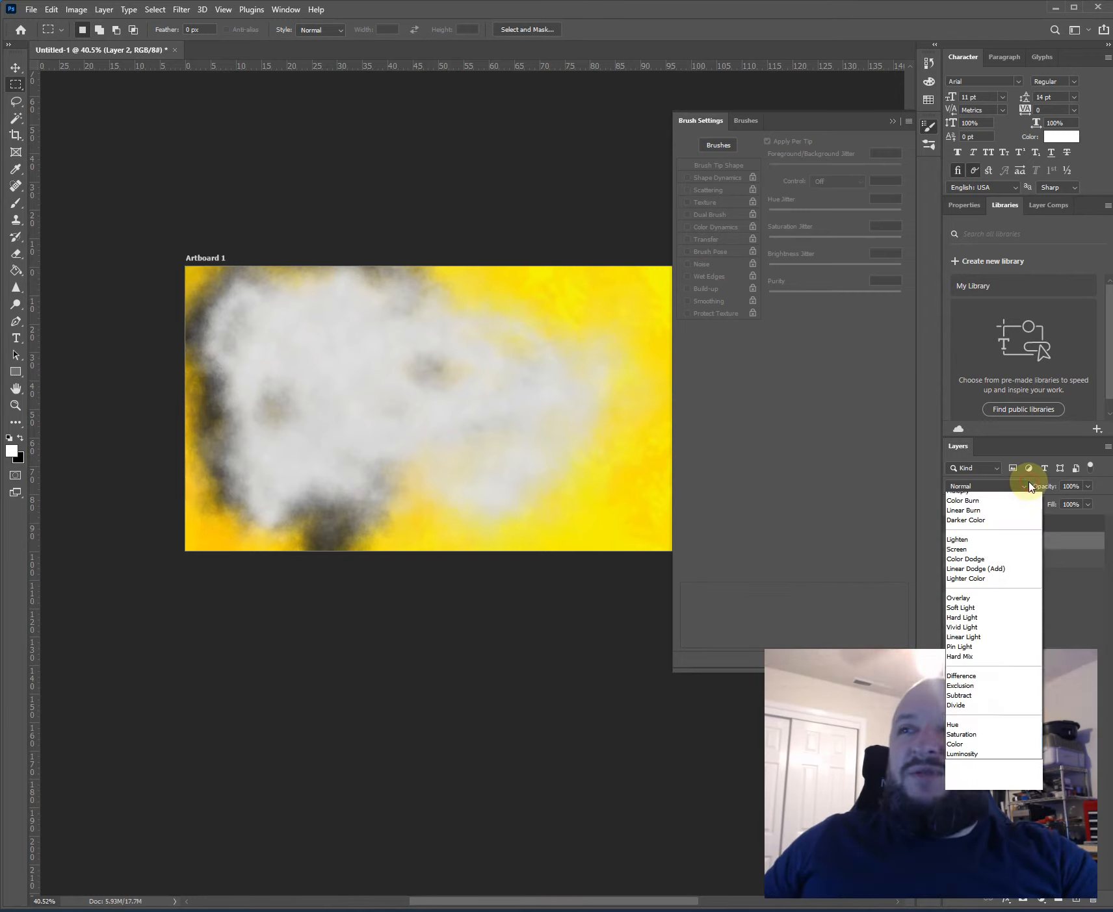
{"action": "left_click", "coordinate": [1073, 491]}
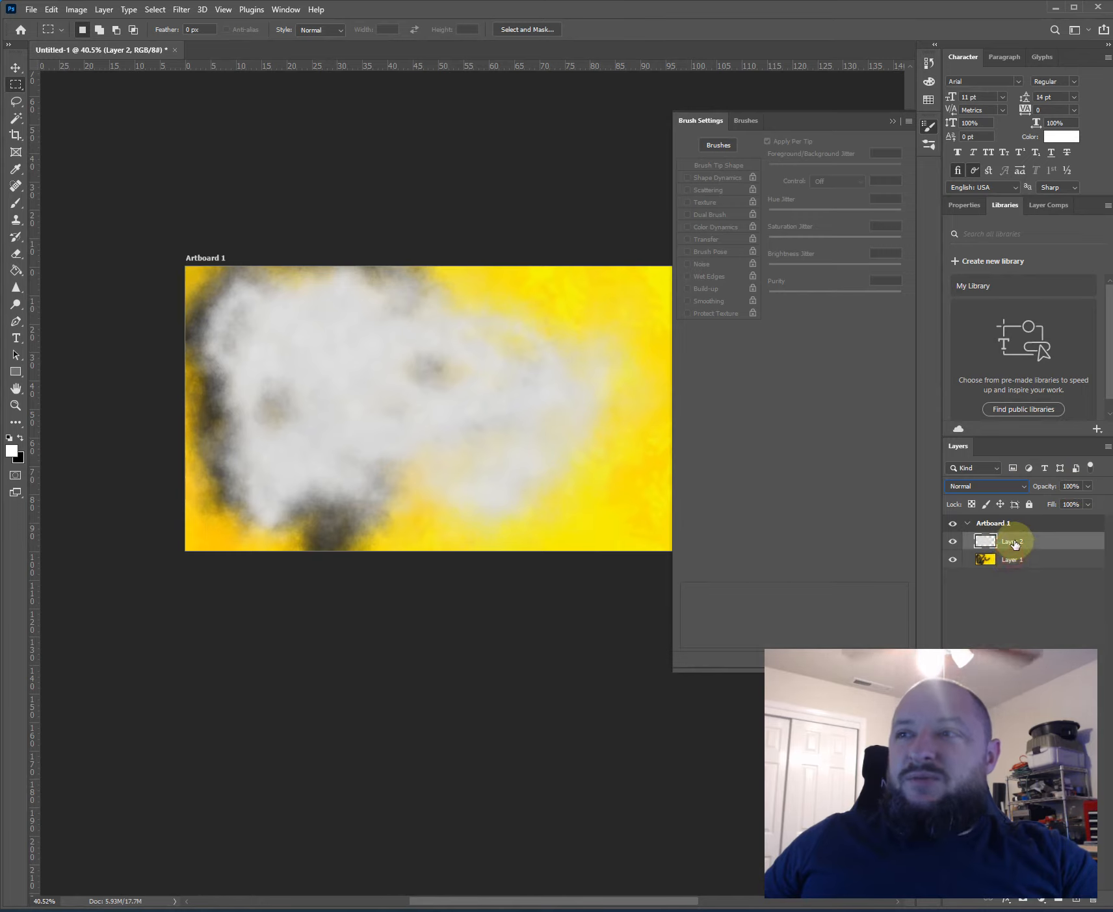
{"action": "mouse_move", "coordinate": [1088, 490]}
{"action": "left_mouse_down"}
{"action": "mouse_move", "coordinate": [1037, 504]}
{"action": "mouse_move", "coordinate": [1057, 504]}
{"action": "left_mouse_up"}
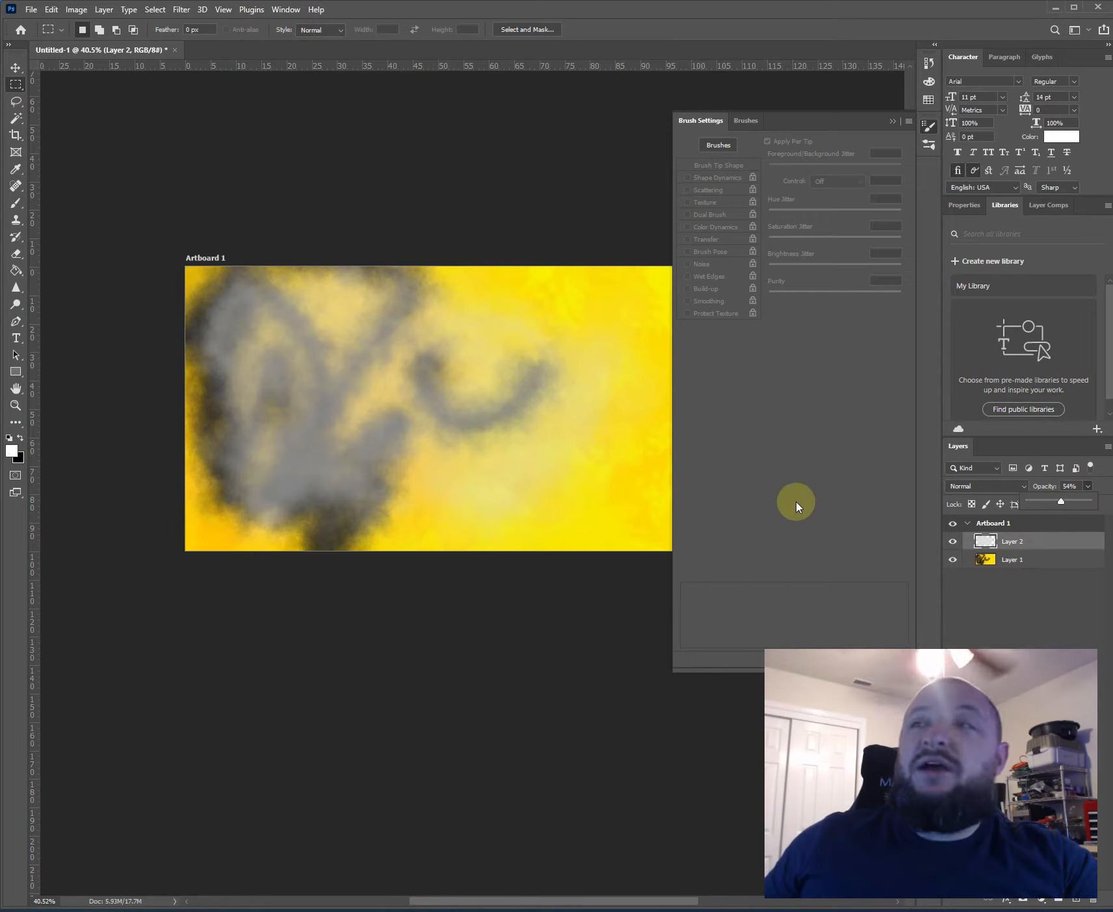
{"action": "left_click_drag", "start_coordinate": [1061, 501], "coordinate": [1073, 509]}
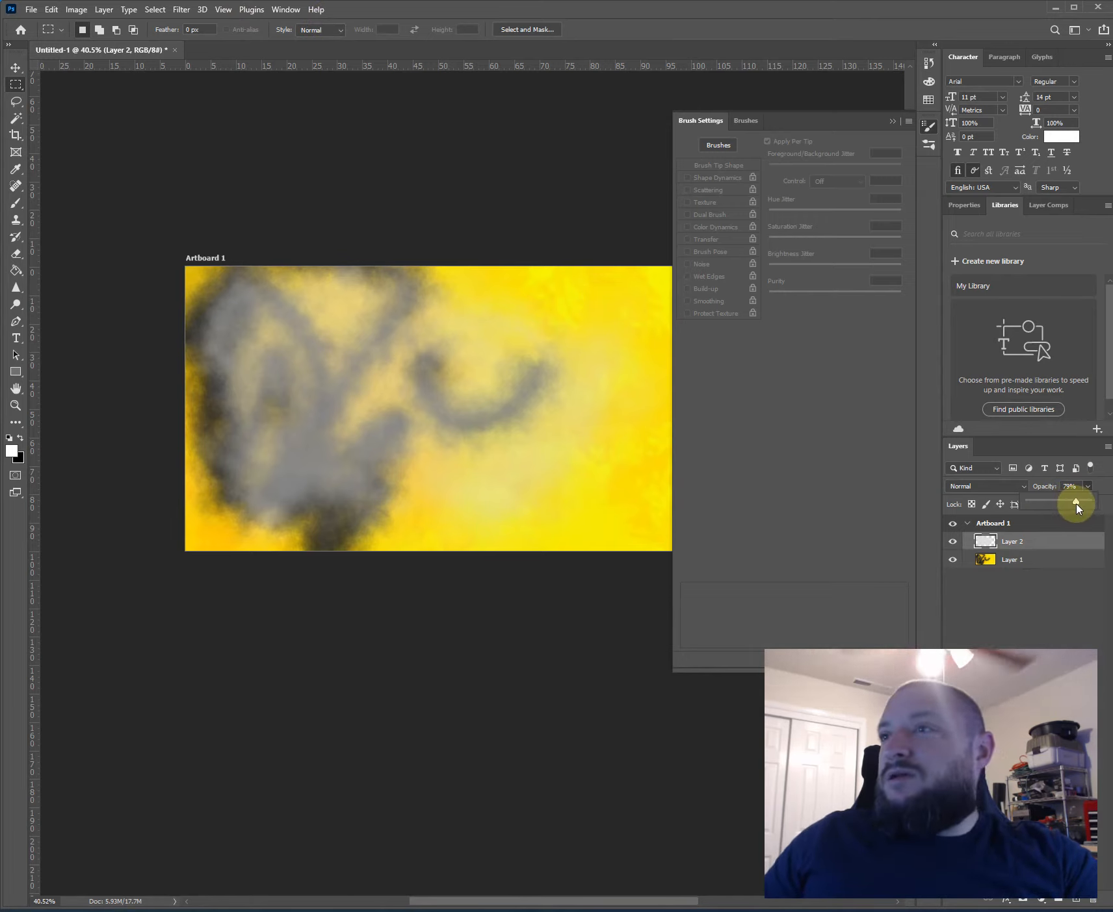
- Try a 26% fill on Layer 2, and restore both its fill and its opacity to 100%
{"action": "left_click", "coordinate": [1088, 505]}
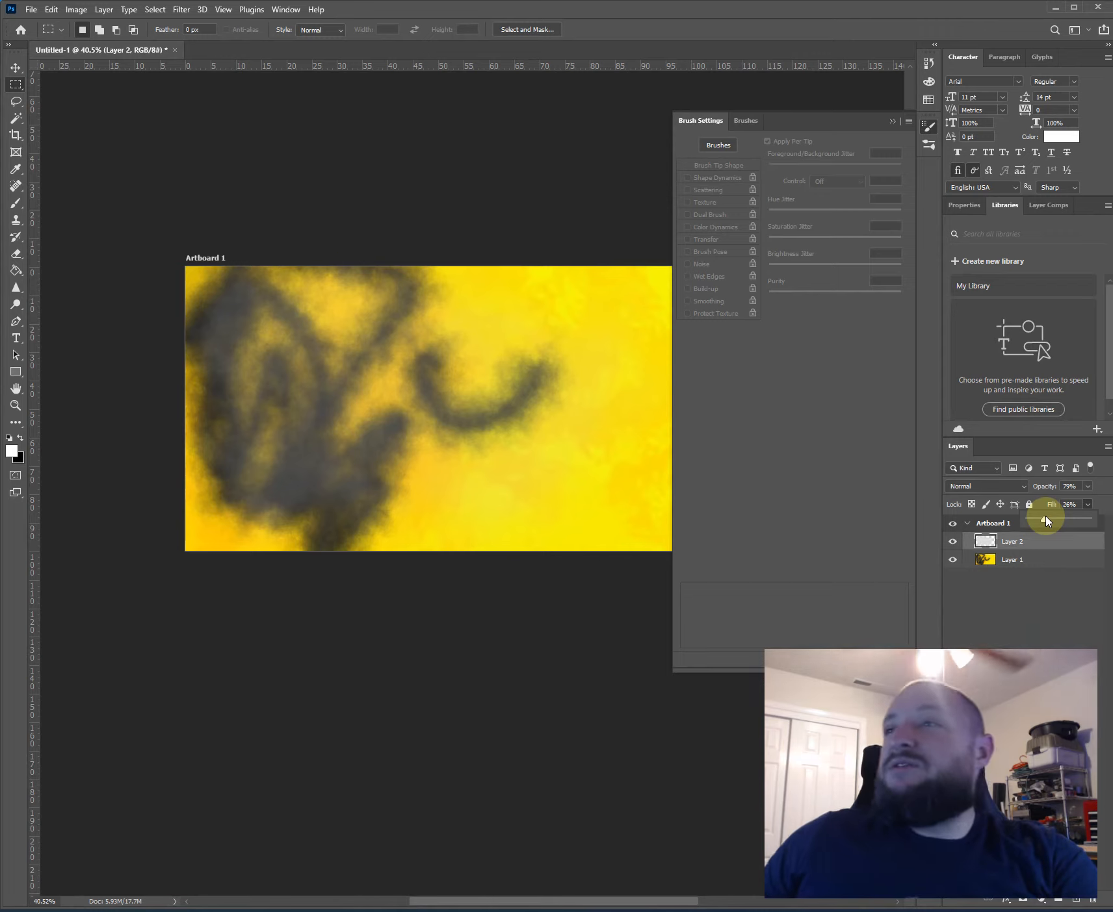
{"action": "left_click_drag", "start_coordinate": [1045, 518], "coordinate": [1088, 514]}
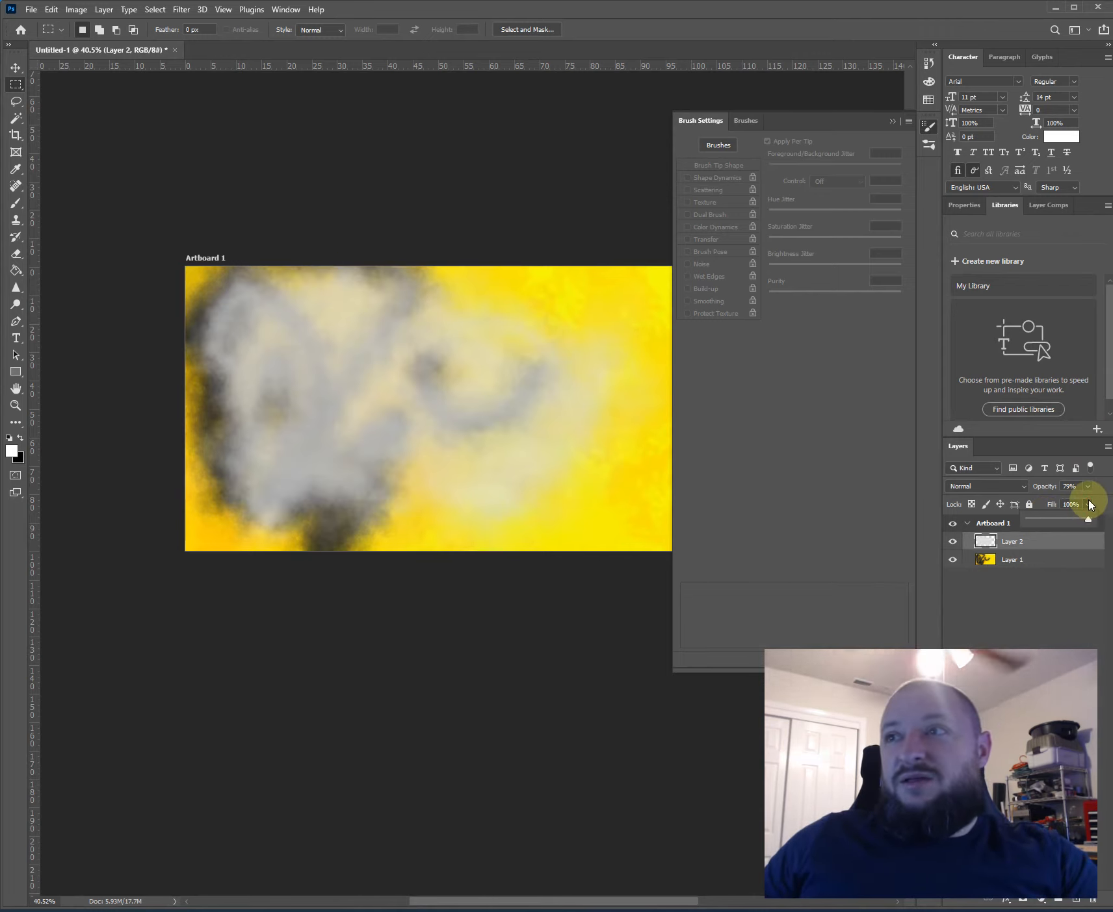
{"action": "left_click", "coordinate": [1087, 486]}
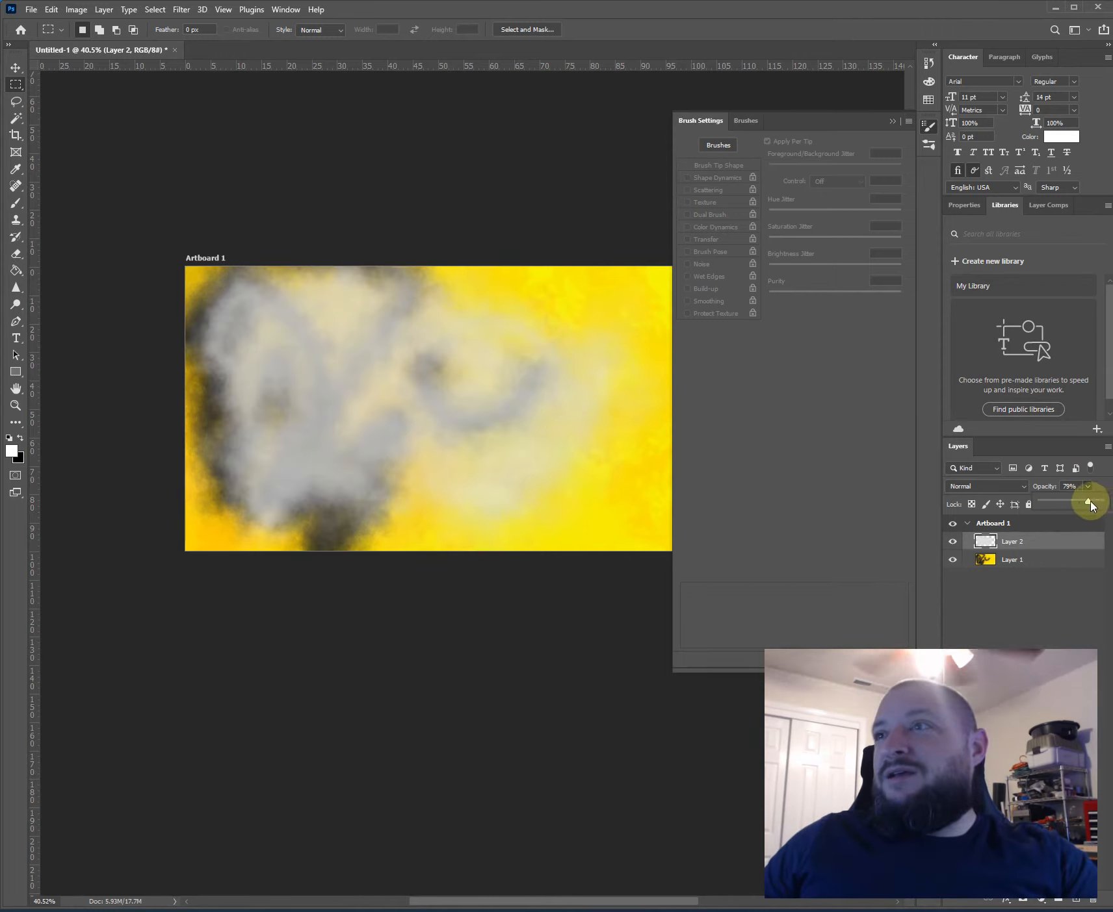
{"action": "left_click_drag", "start_coordinate": [1090, 506], "coordinate": [1102, 503]}
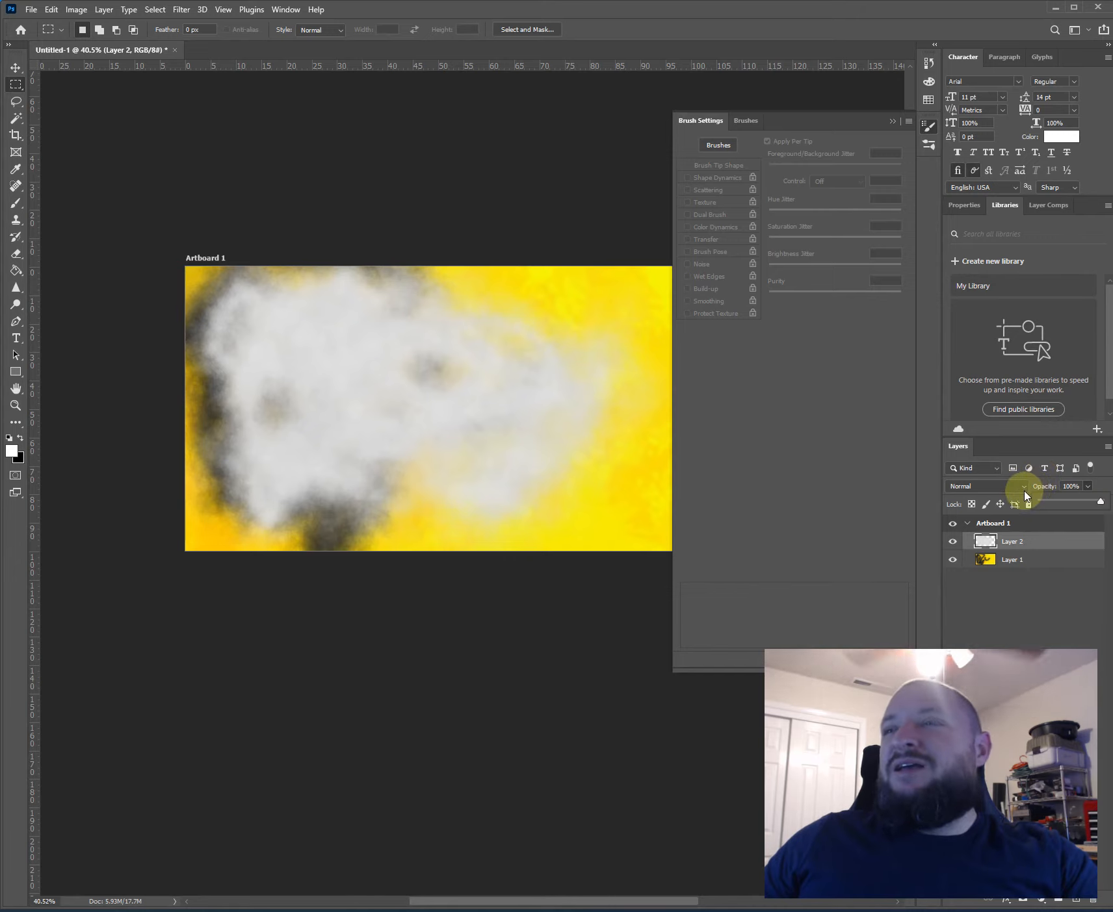
- Try Layer 2's blend modes from Darken through Overlay, Difference and Hue to Luminosity, and return the layer to Normal
{"action": "left_click", "coordinate": [982, 487]}
{"action": "left_click", "coordinate": [975, 527]}
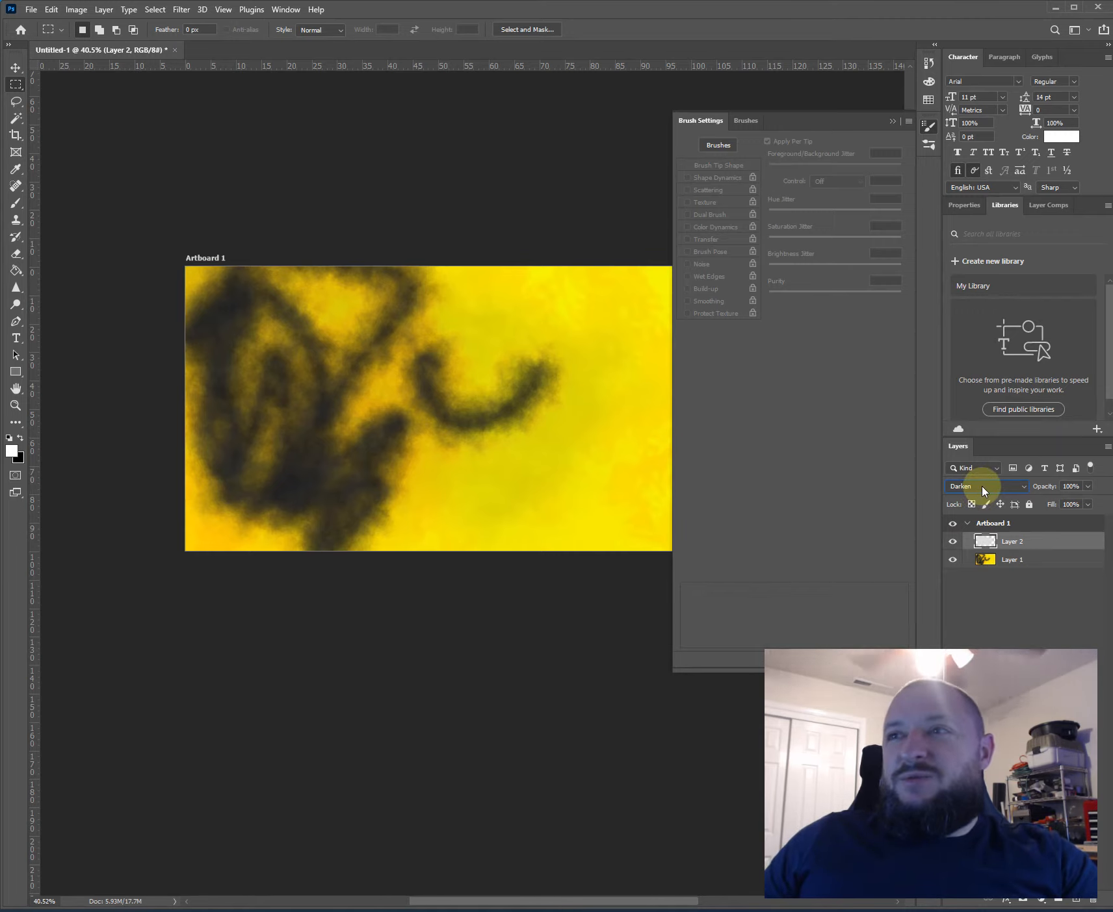
{"action": "scroll", "coordinate": [983, 490], "scroll_direction": "down", "scroll_amount": 3}
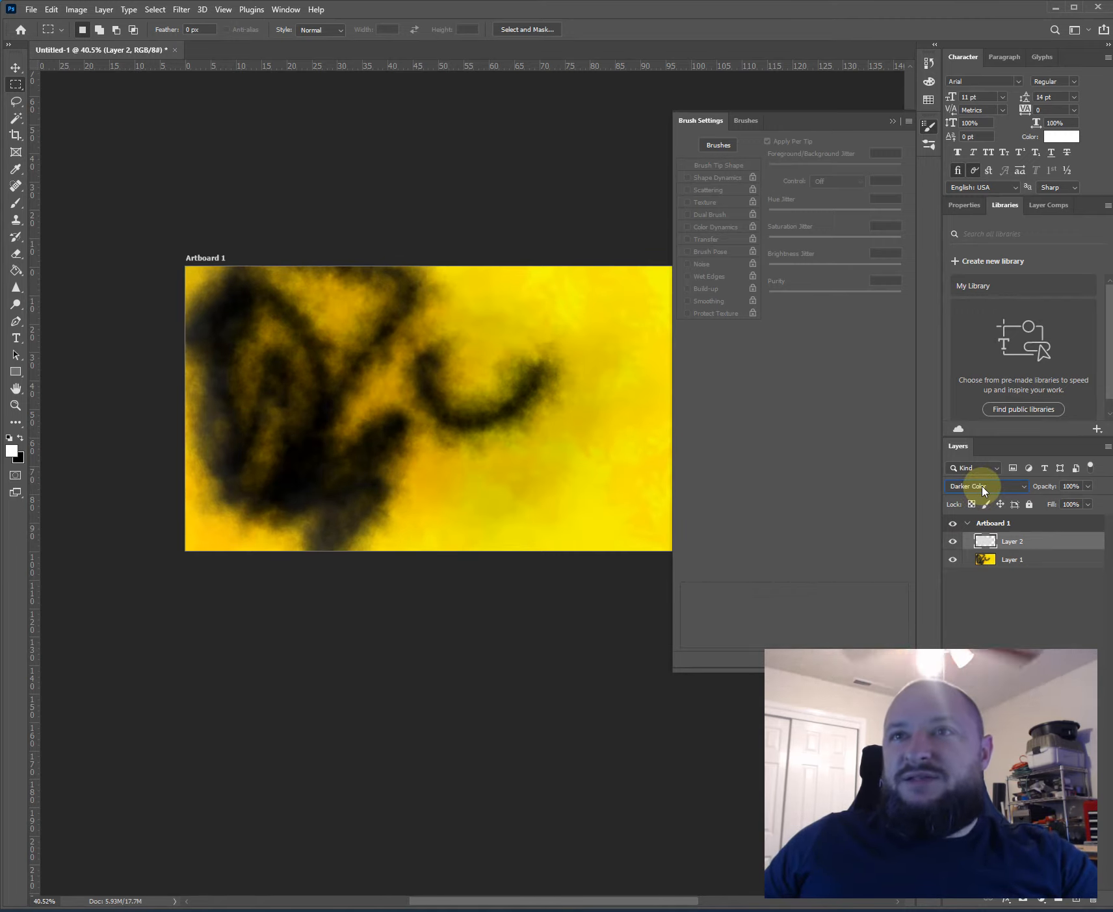
{"action": "scroll", "coordinate": [983, 491], "scroll_direction": "down", "scroll_amount": 3}
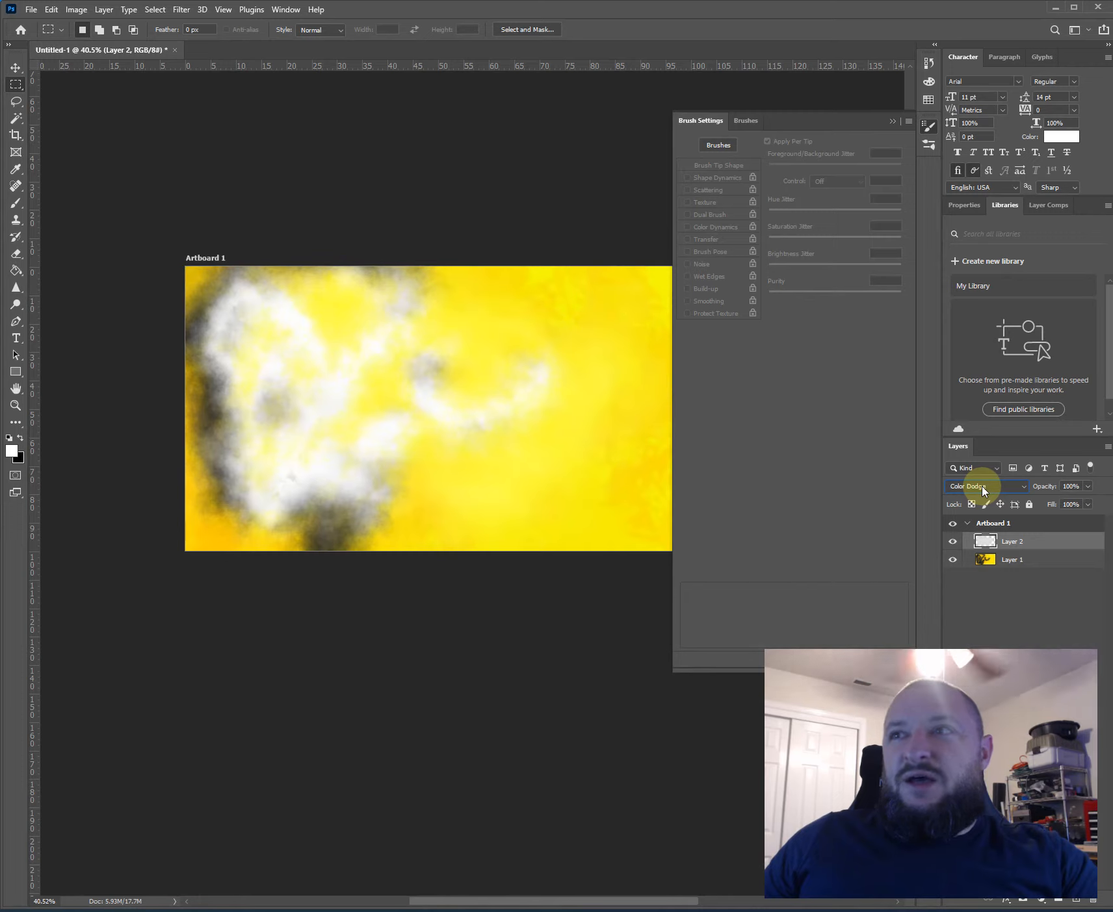
{"action": "scroll", "coordinate": [983, 491], "scroll_direction": "down", "scroll_amount": 4}
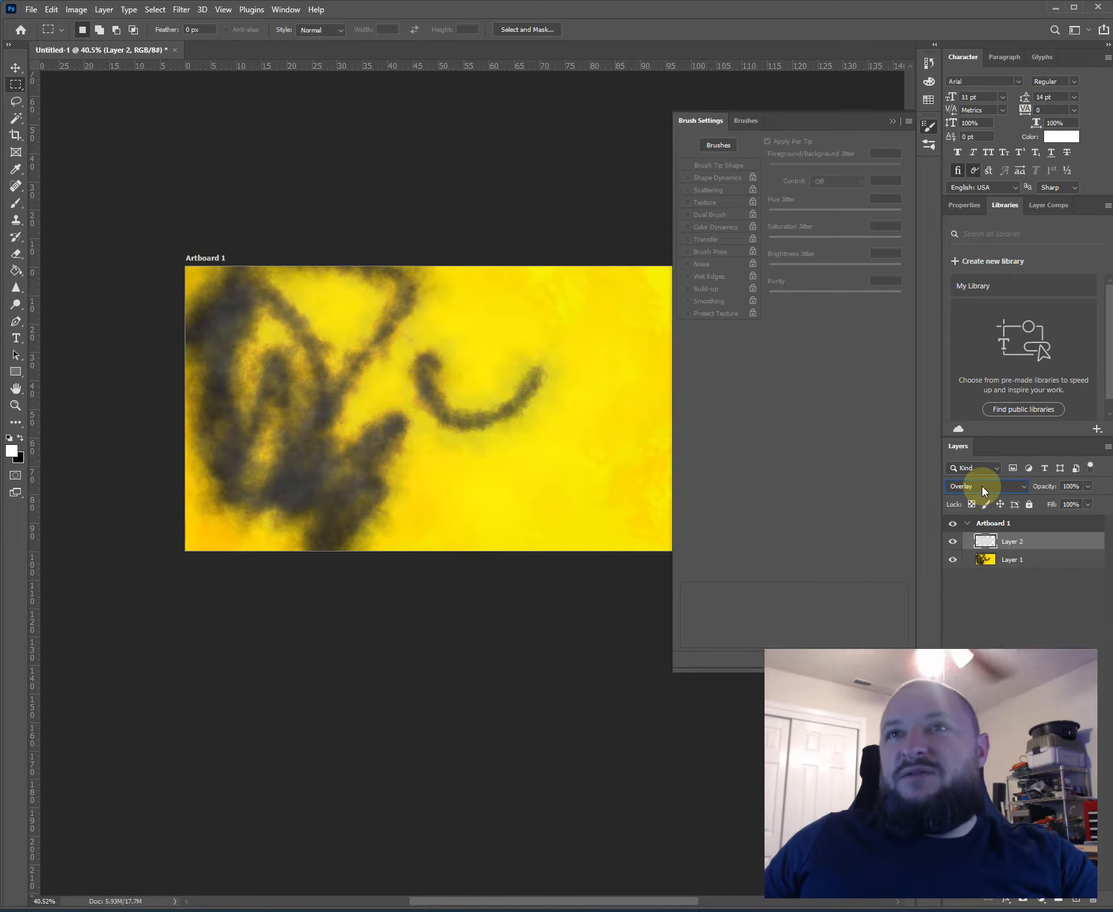
{"action": "scroll", "coordinate": [983, 491], "scroll_direction": "down", "scroll_amount": 1}
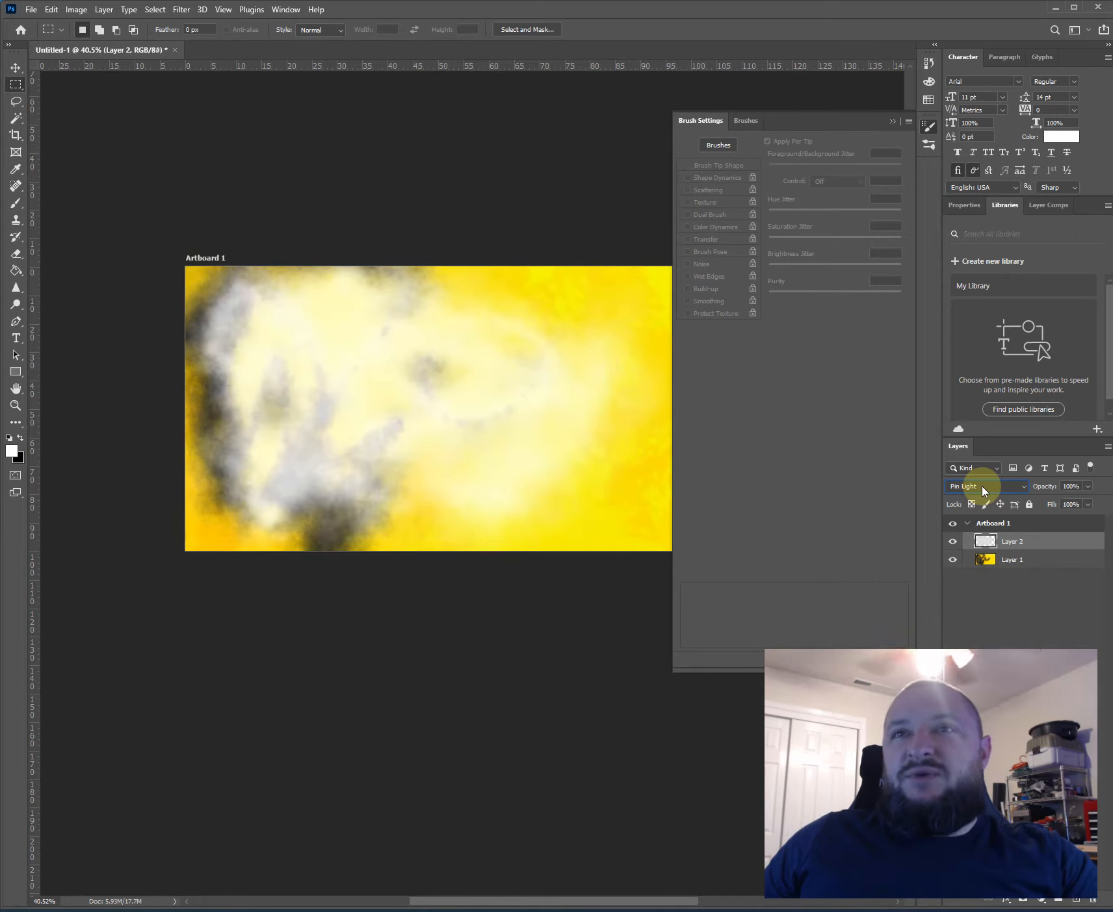
{"action": "scroll", "coordinate": [983, 491], "scroll_direction": "down", "scroll_amount": 1}
{"action": "scroll", "coordinate": [984, 494], "scroll_direction": "down", "scroll_amount": 1}
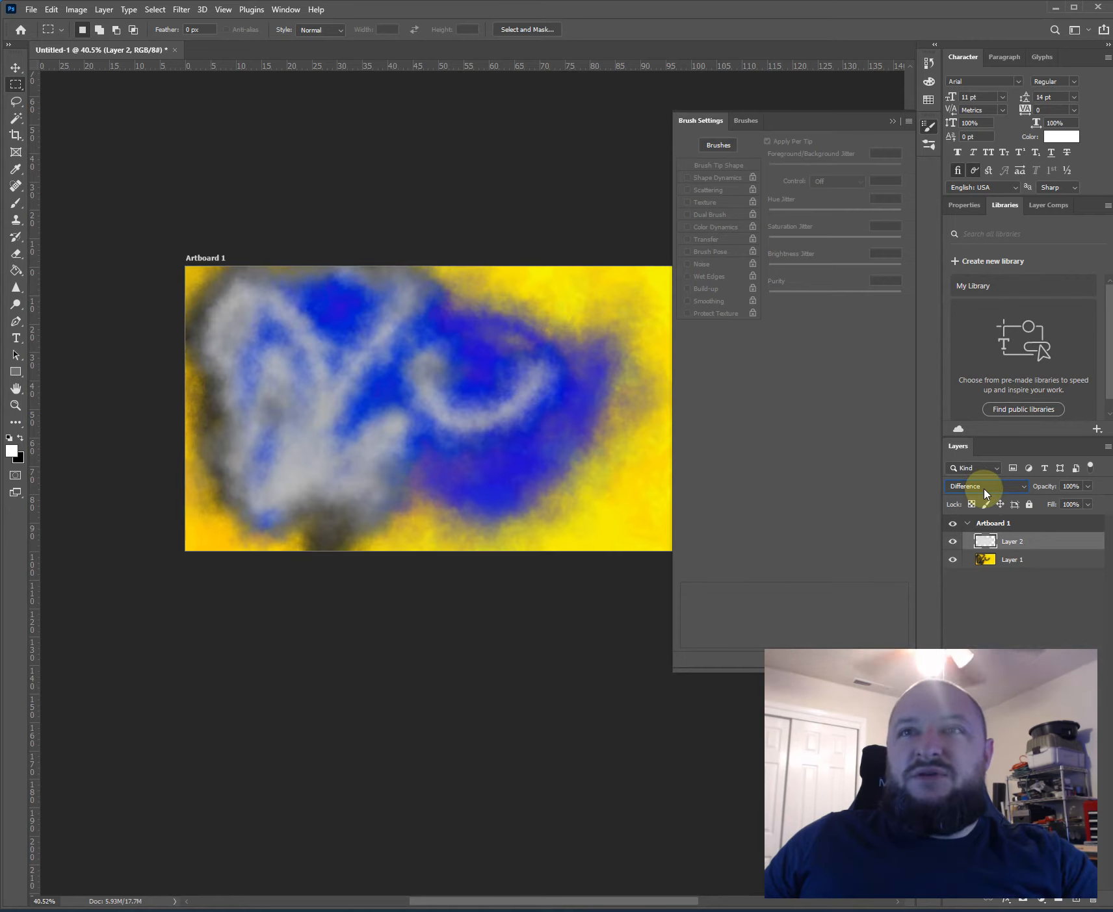
{"action": "scroll", "coordinate": [984, 494], "scroll_direction": "down", "scroll_amount": 1}
{"action": "scroll", "coordinate": [986, 494], "scroll_direction": "down", "scroll_amount": 1}
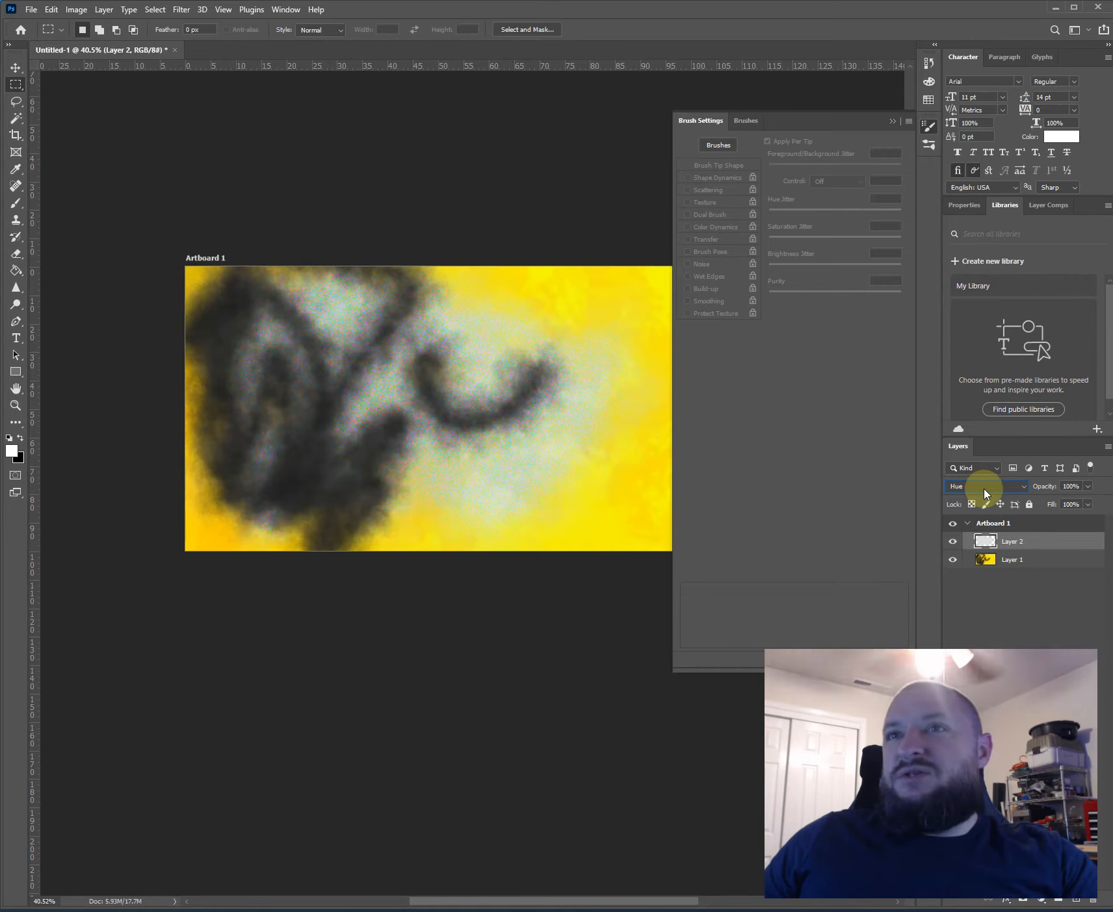
{"action": "scroll", "coordinate": [985, 493], "scroll_direction": "down", "scroll_amount": 1}
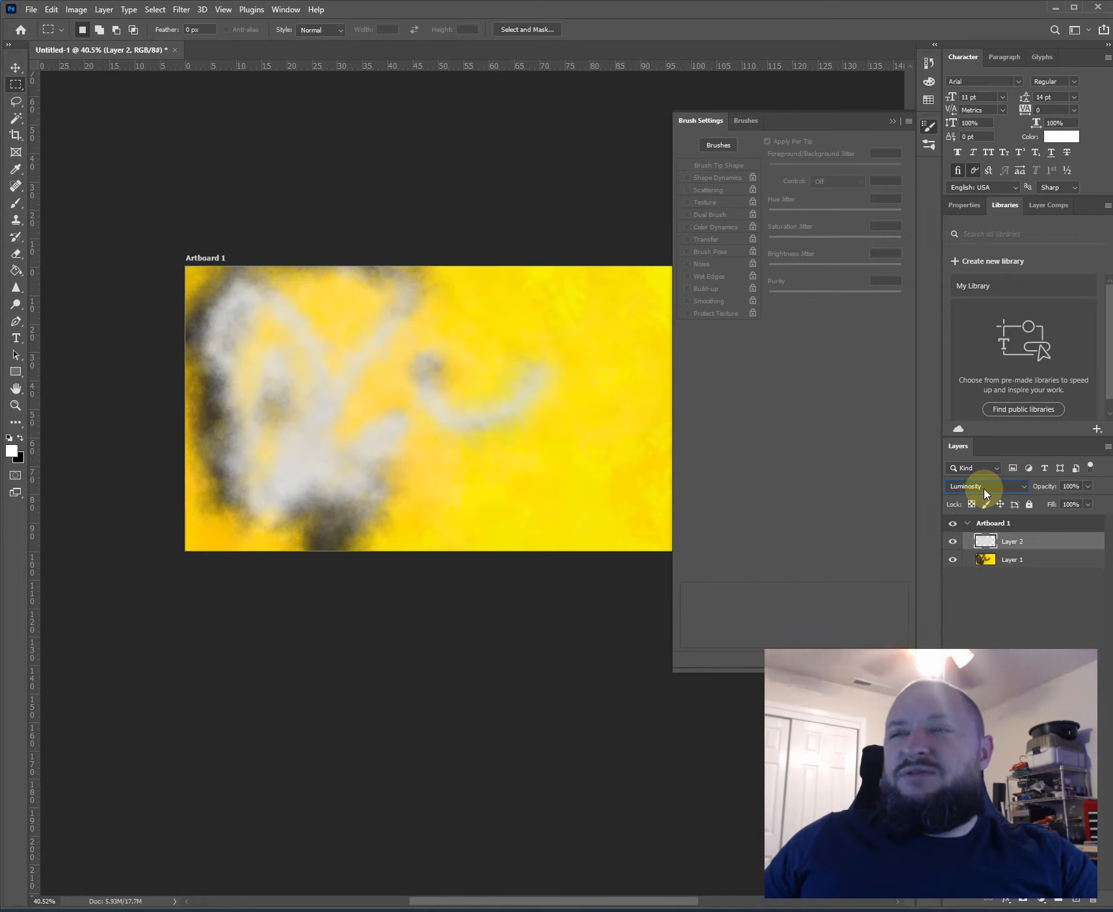
{"action": "left_click", "coordinate": [984, 494]}
{"action": "left_click", "coordinate": [986, 487]}
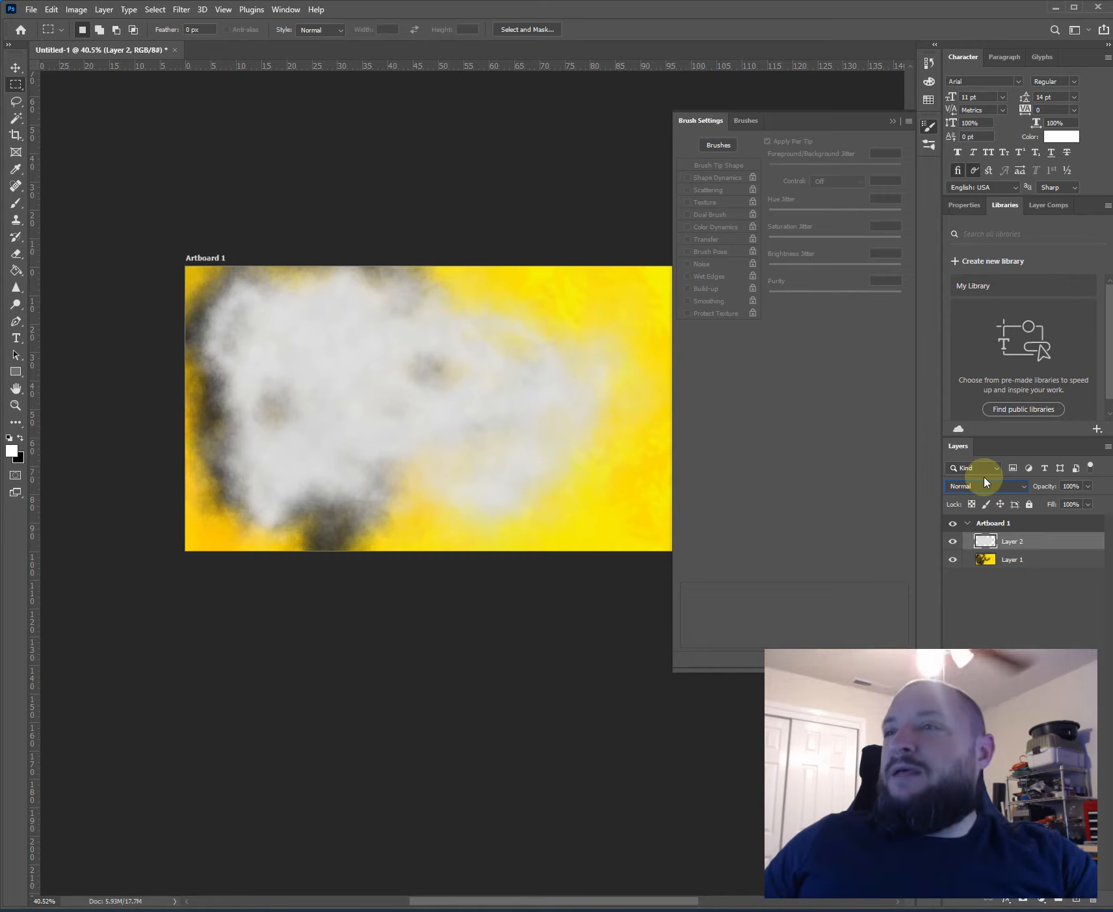
- Hide and reshow Layer 2 for comparison, and delete all of its white paint, leaving nothing selected
{"action": "left_click", "coordinate": [953, 542]}
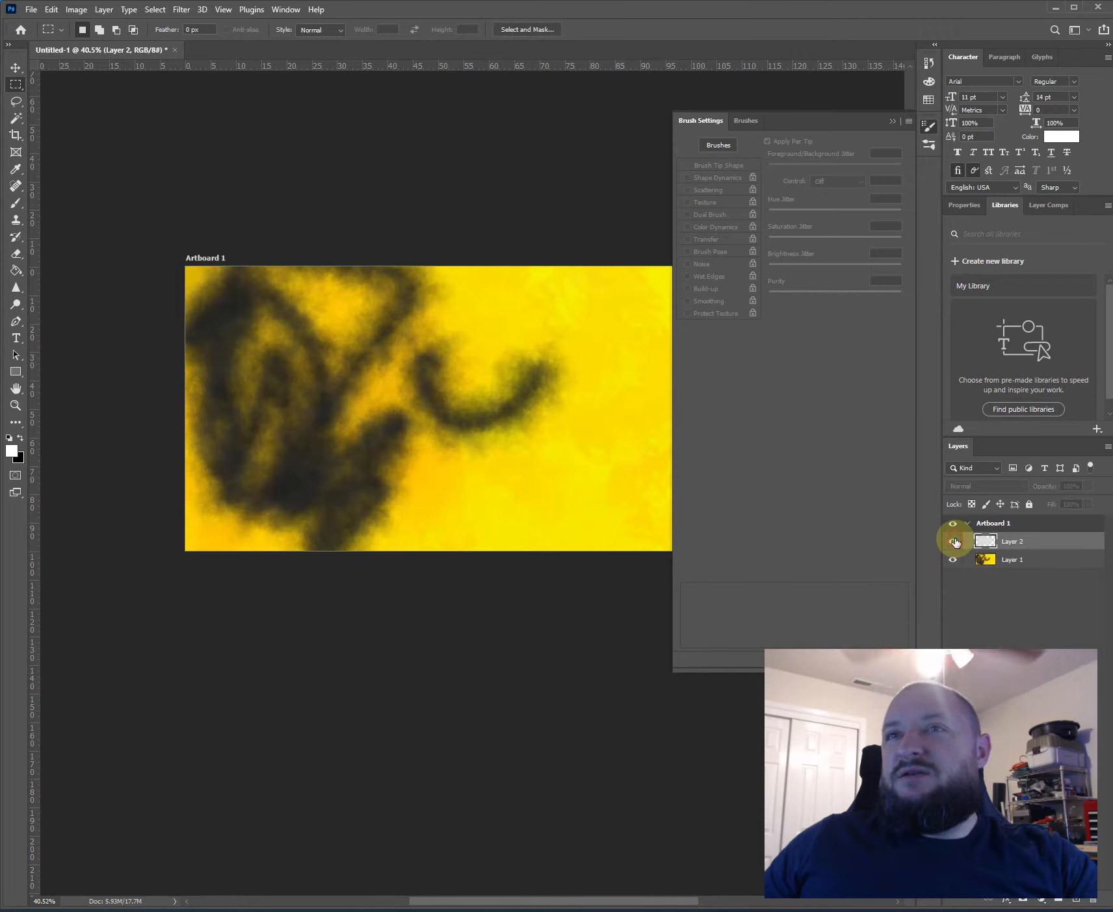
{"action": "left_click", "coordinate": [953, 541]}
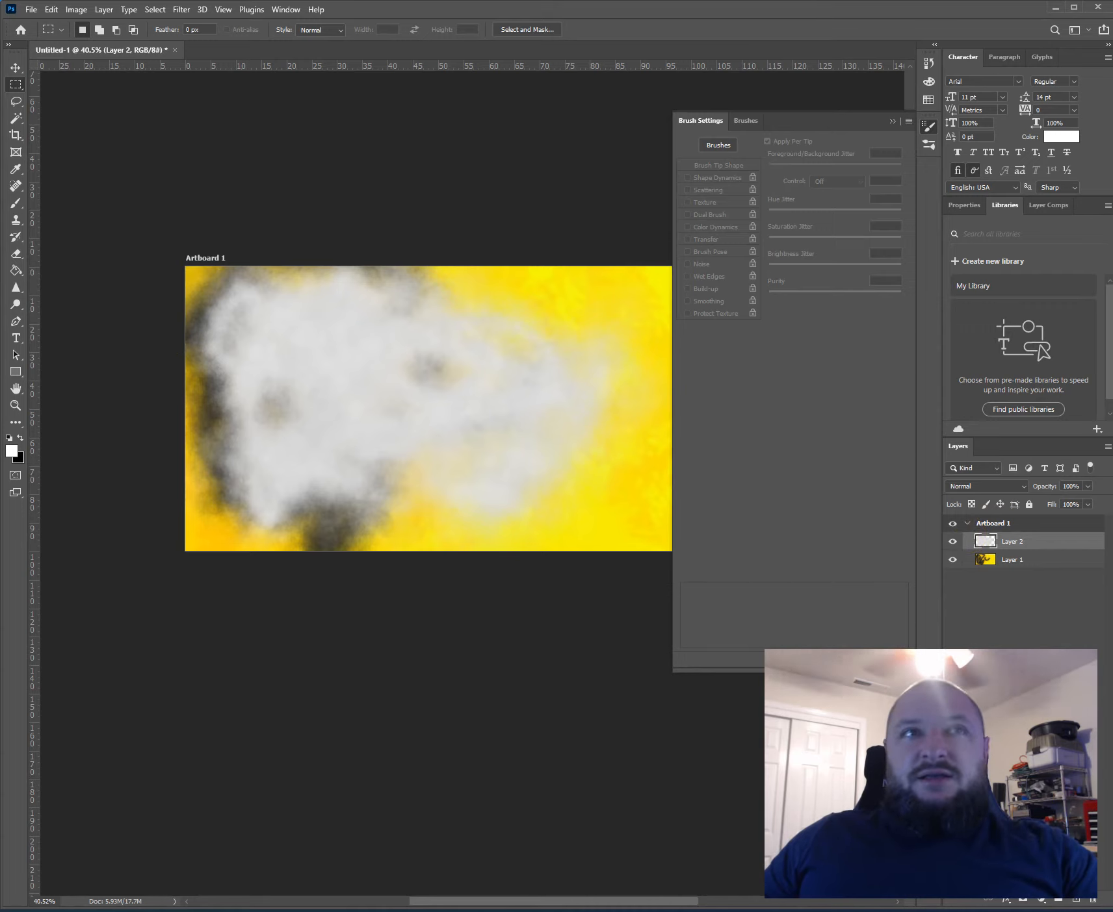
{"action": "left_click", "coordinate": [93, 294]}
{"action": "key", "text": "ctrl+a"}
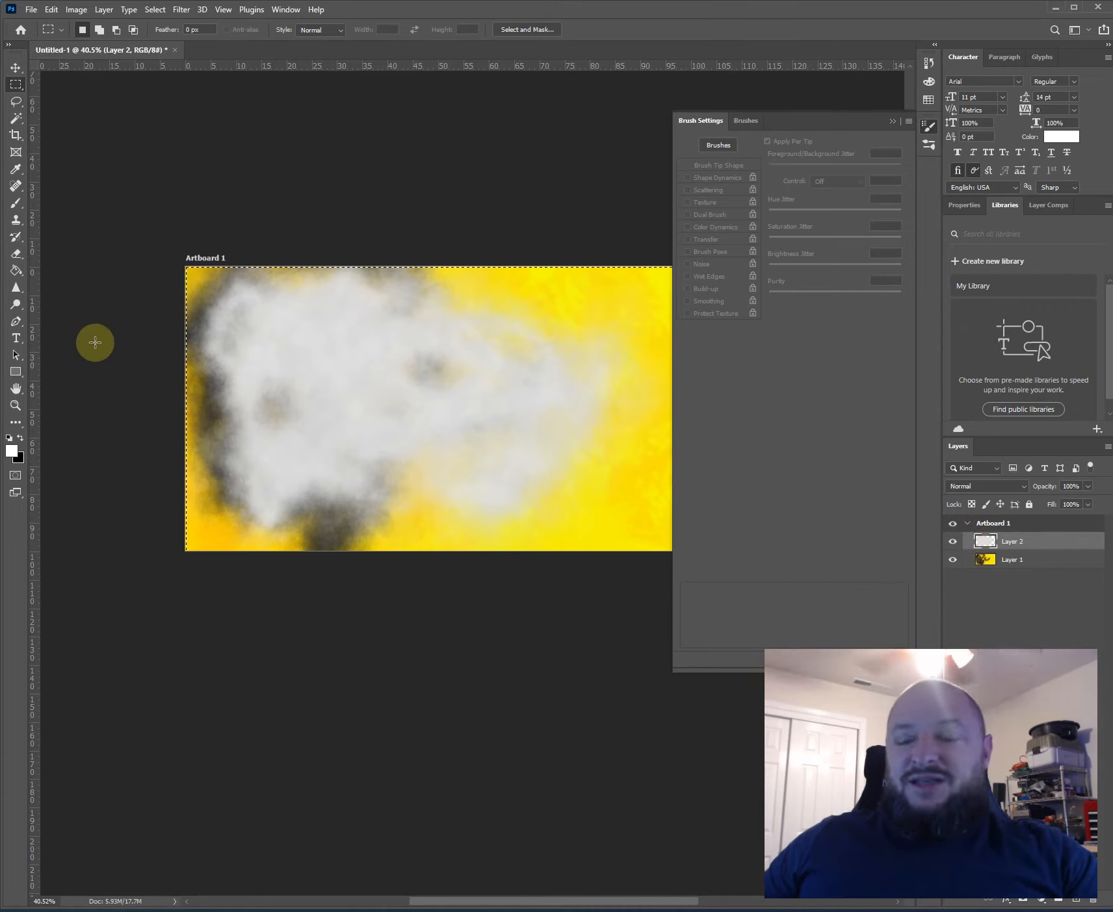
{"action": "key", "text": "Delete"}
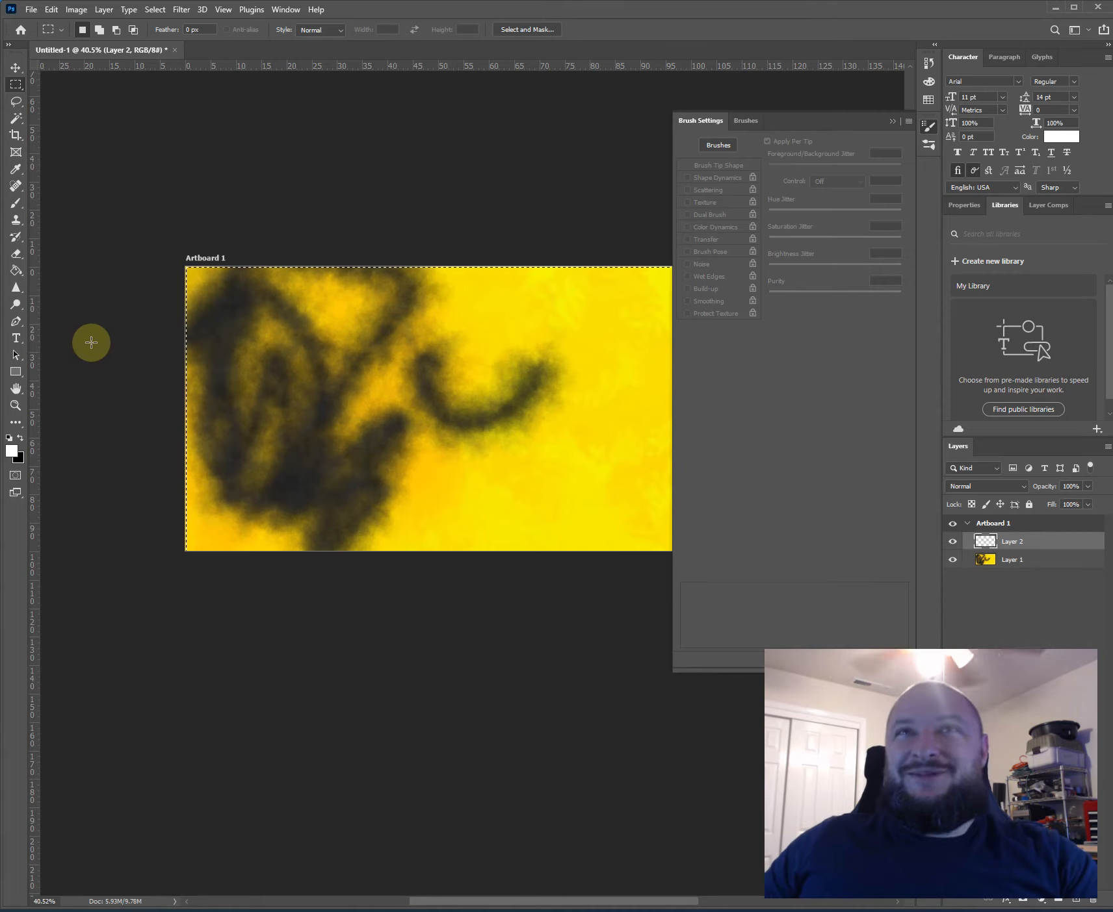
{"action": "left_click", "coordinate": [91, 342]}
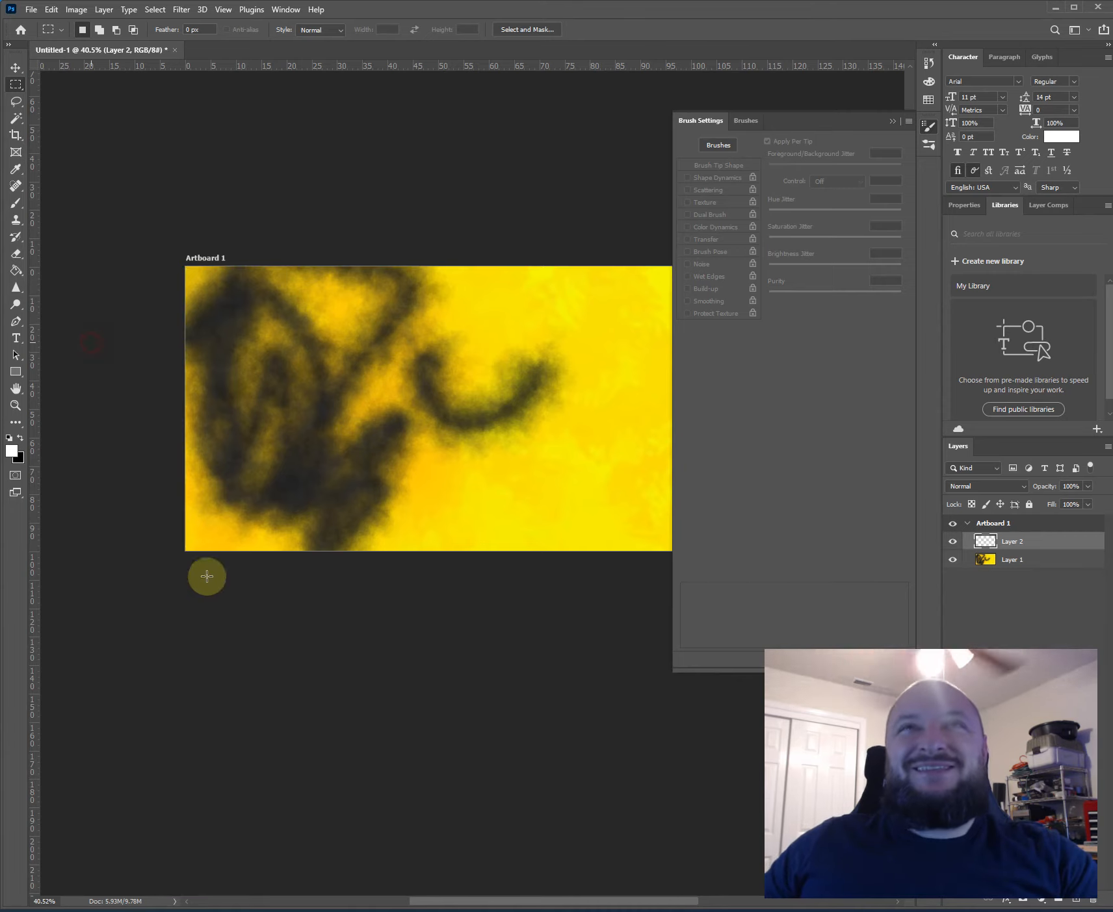
- Add white 11 pt Arial horizontal text reading "elcome" between the black scribble and the U-shaped curve
{"action": "left_click", "coordinate": [14, 340]}
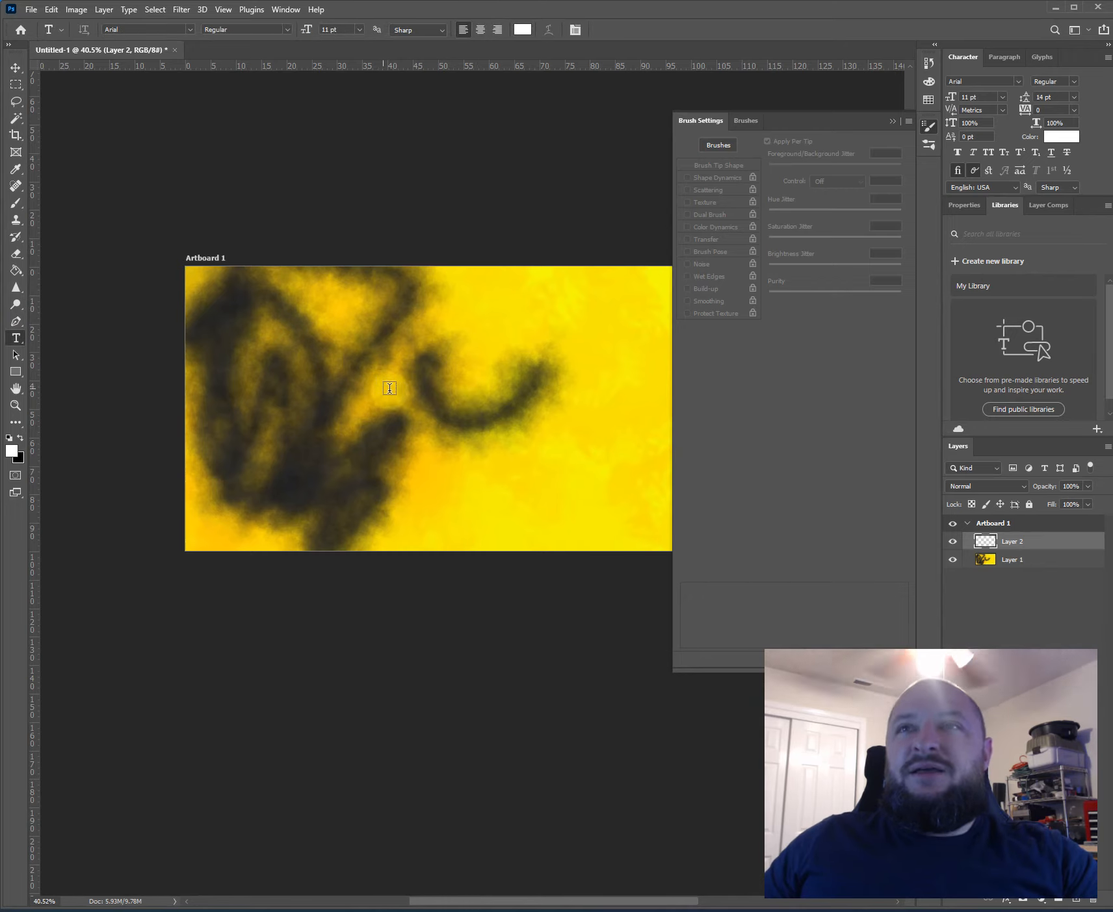
{"action": "left_click", "coordinate": [397, 368]}
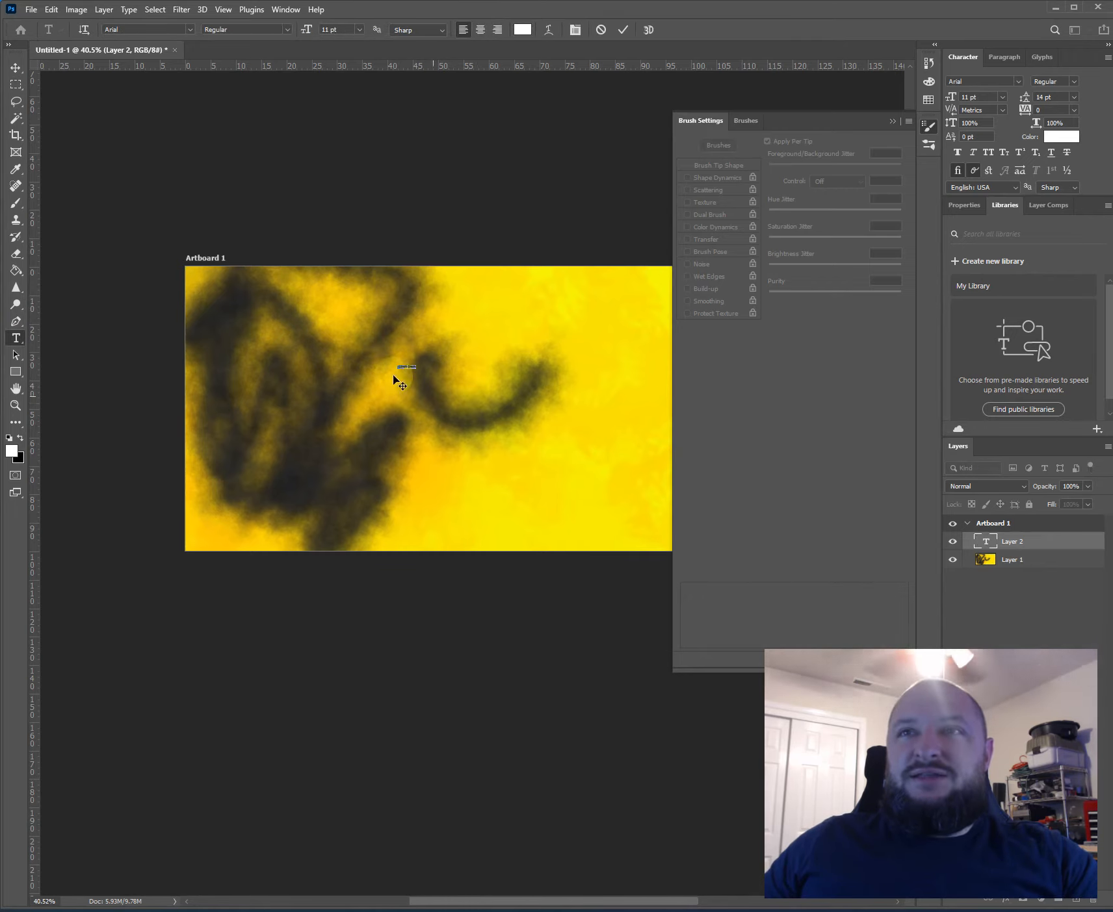
{"action": "scroll", "coordinate": [416, 376], "scroll_direction": "up", "scroll_amount": 4}
{"action": "scroll", "coordinate": [416, 377], "scroll_direction": "up", "scroll_amount": 3}
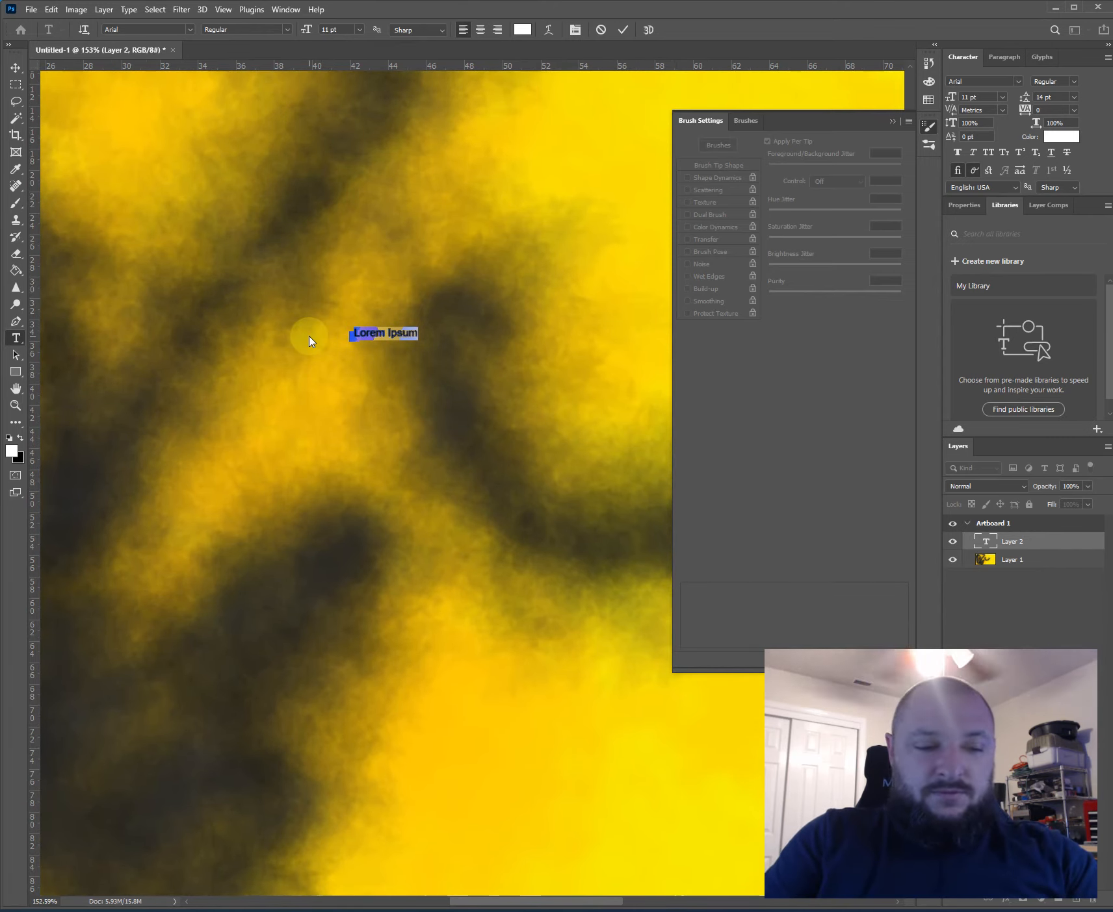
{"action": "type", "text": "elcome to Arti-232"}
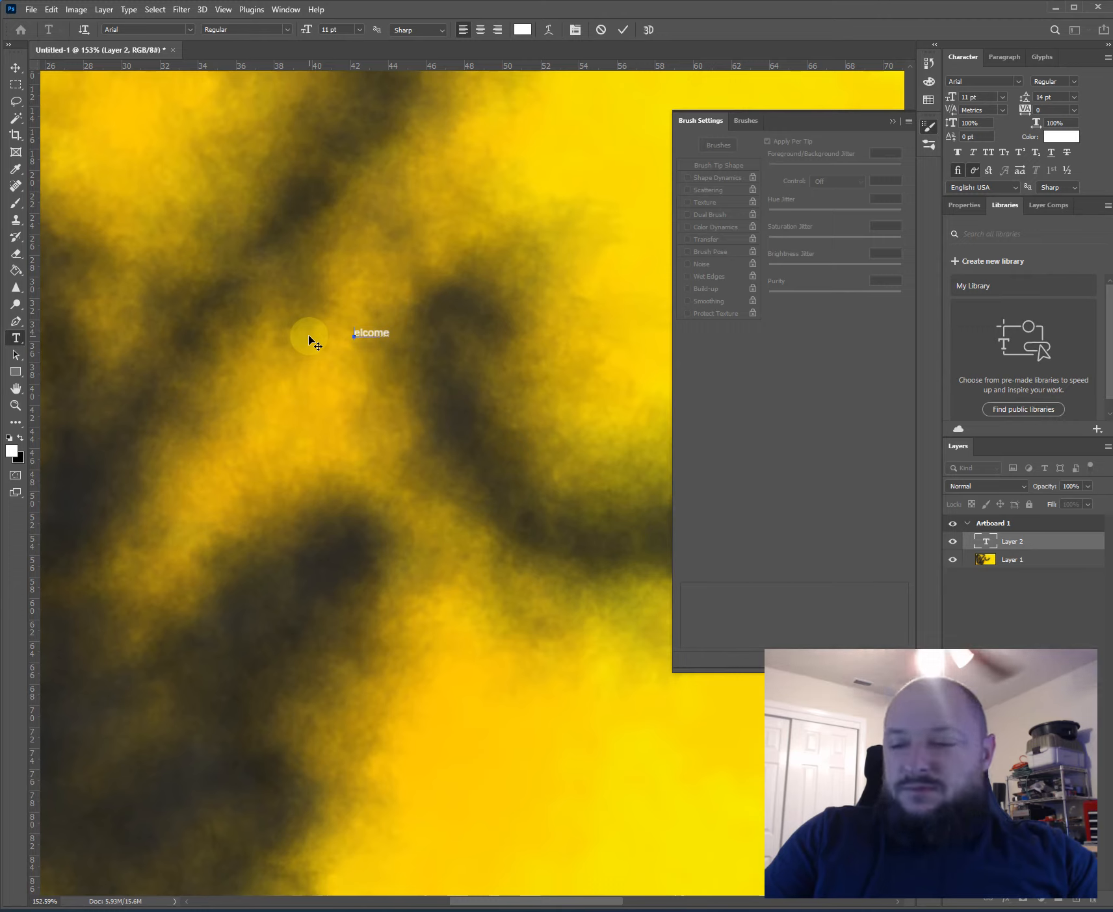
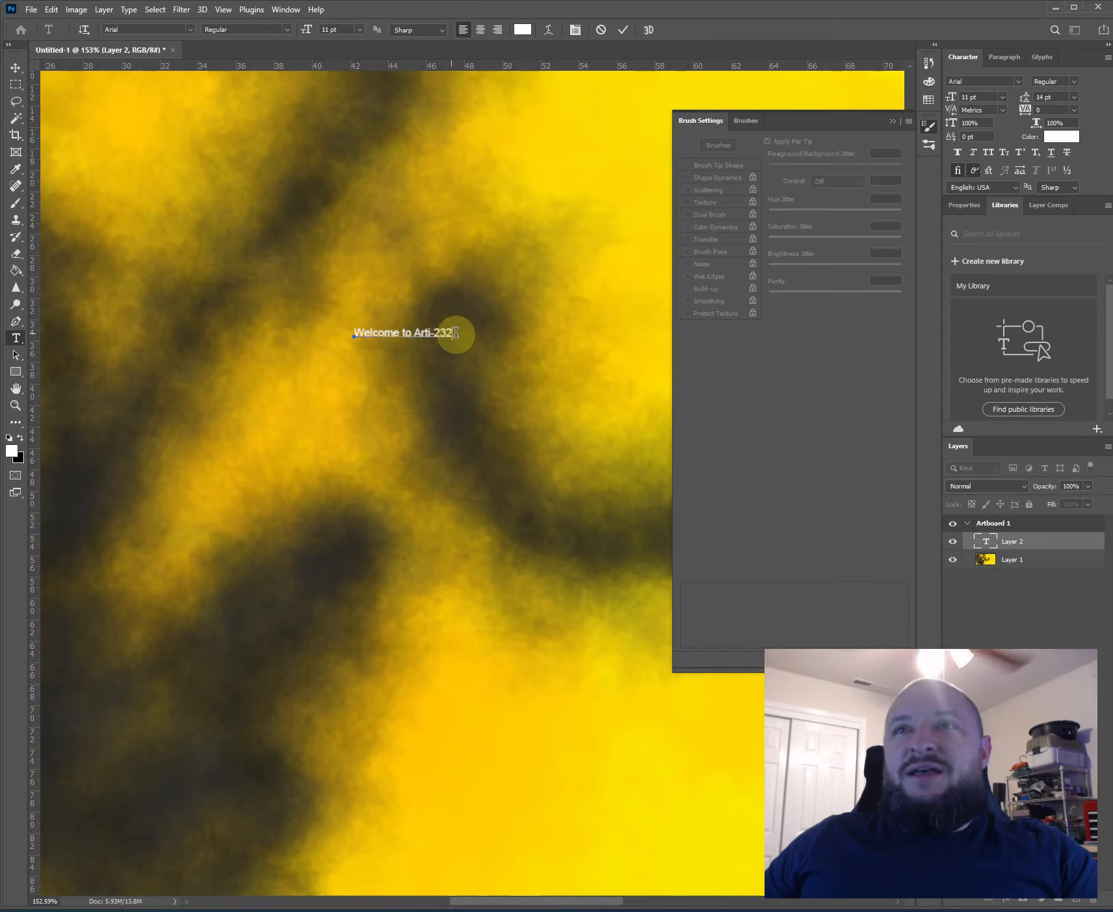
- Try the BankGothic Md BT font in Medium on the whole text "Welcome to Arti-232"
{"action": "left_click_drag", "start_coordinate": [454, 333], "coordinate": [323, 319]}
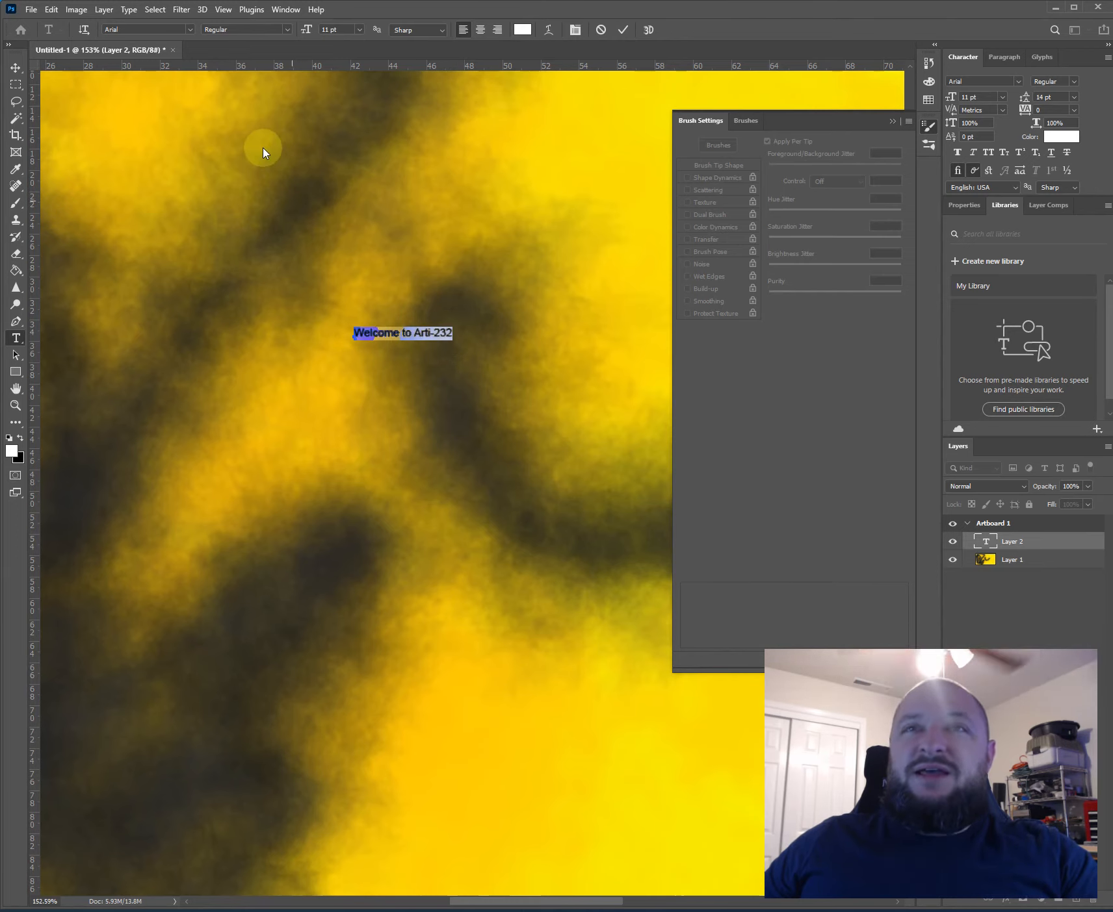
{"action": "left_click", "coordinate": [190, 31]}
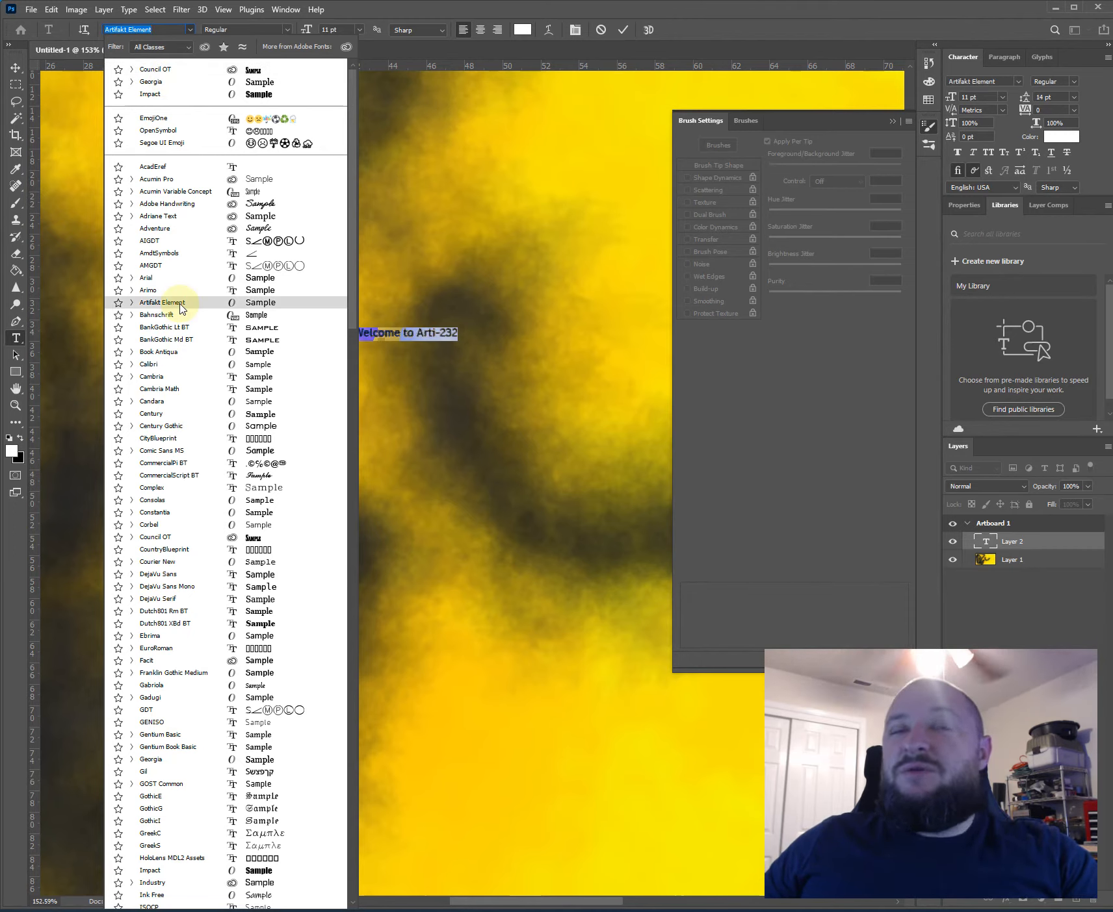
{"action": "left_click", "coordinate": [169, 339]}
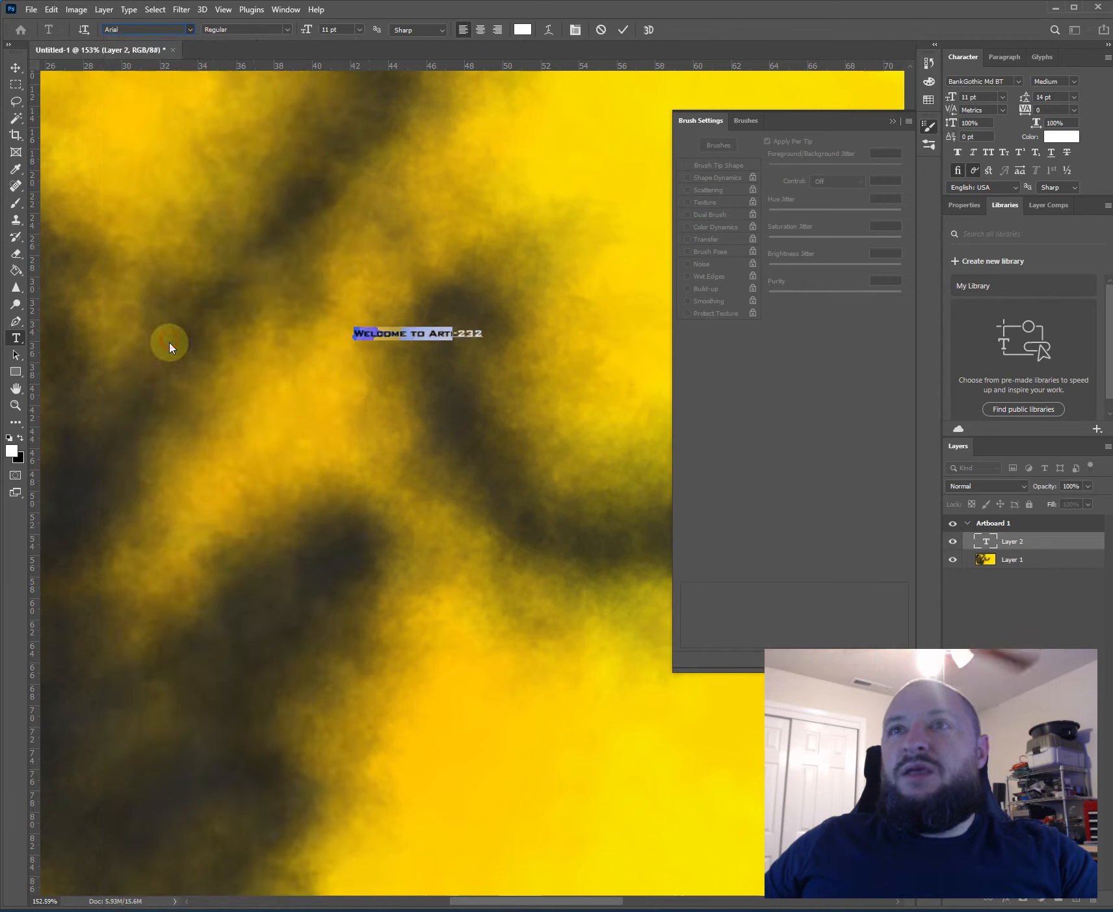
{"action": "left_click", "coordinate": [286, 29]}
{"action": "left_click", "coordinate": [286, 29]}
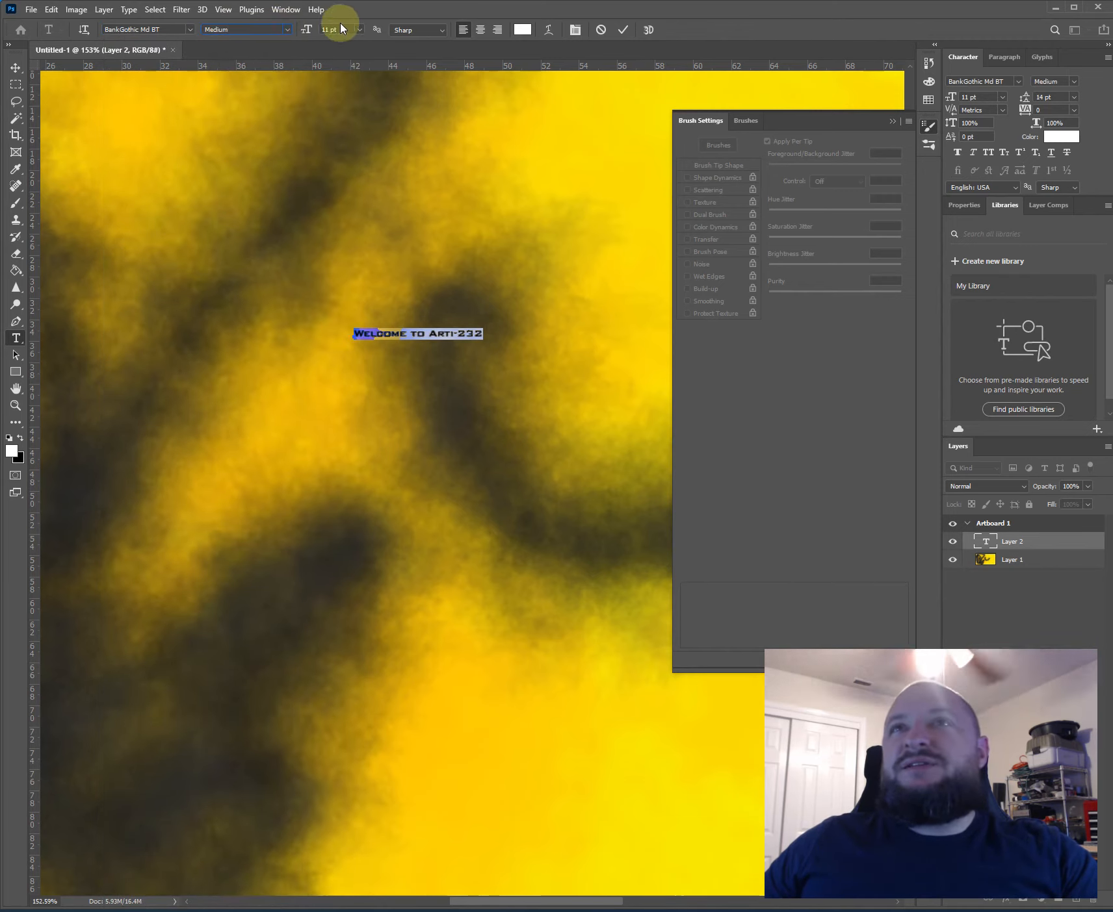
- Change the font of "Welcome to Arti-232" to Lato in the Bold Italic style
{"action": "left_click", "coordinate": [155, 28]}
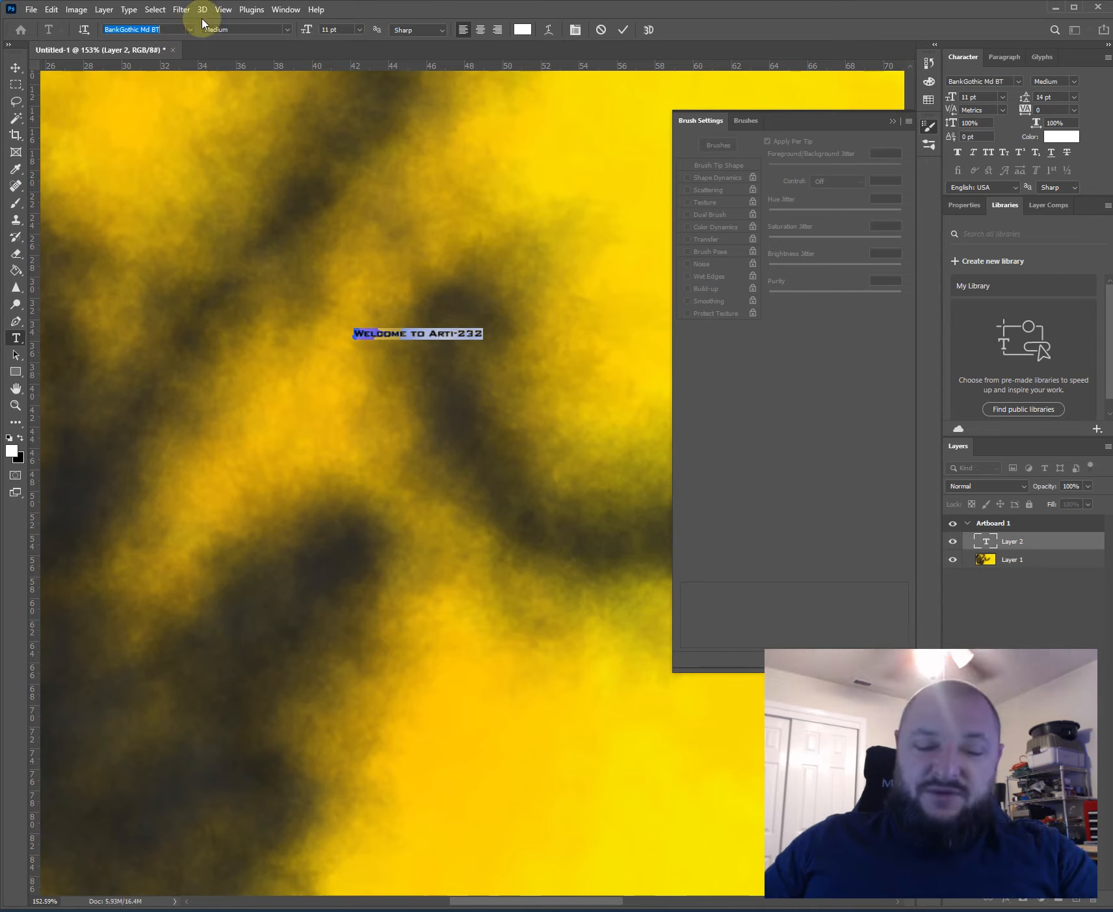
{"action": "key", "text": "BackSpace"}
{"action": "type", "text": "Lato"}
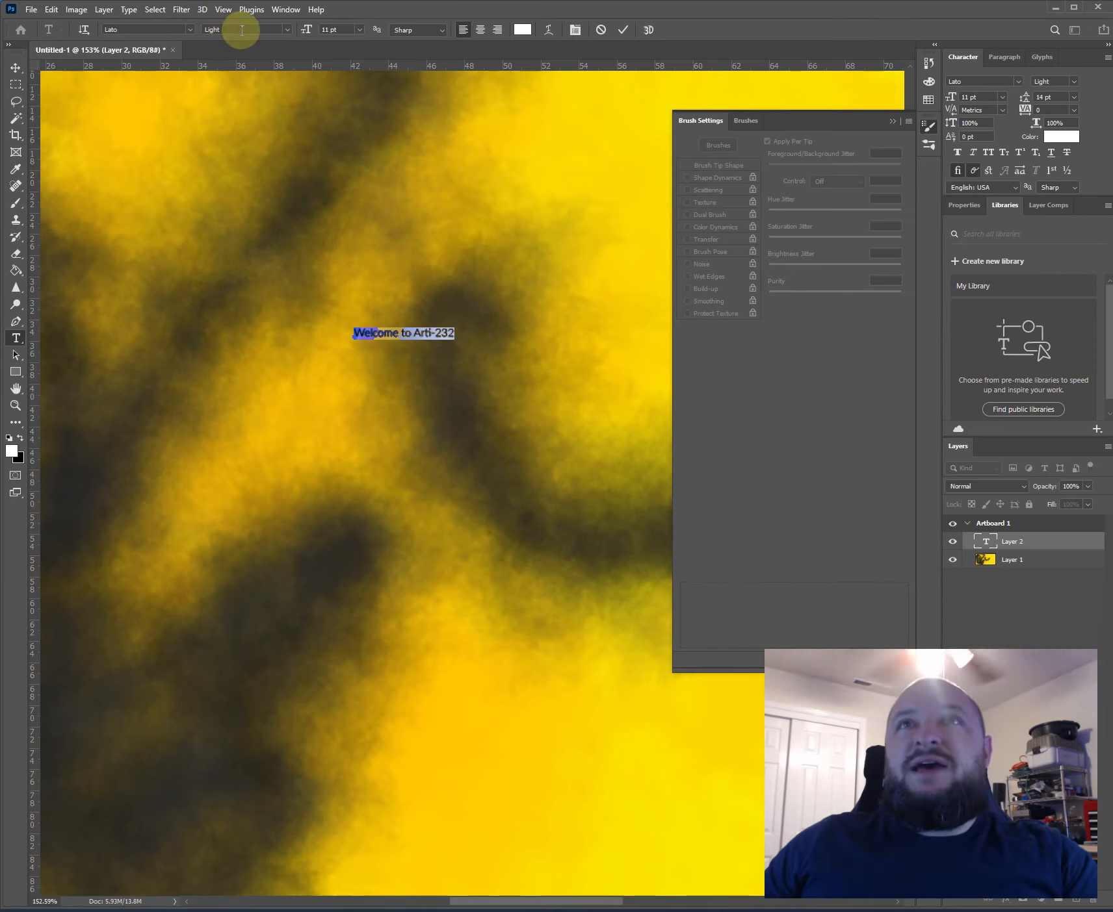
{"action": "left_click", "coordinate": [287, 30]}
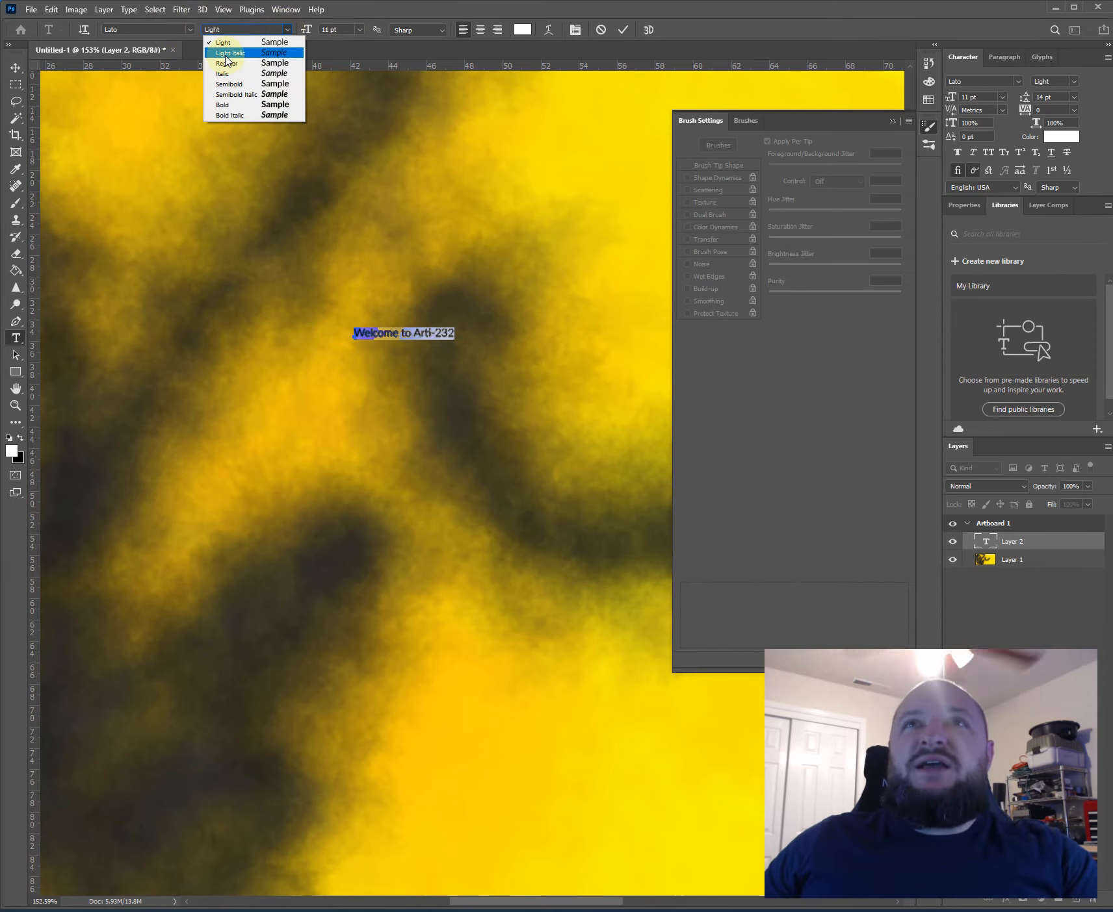
{"action": "left_click", "coordinate": [231, 115]}
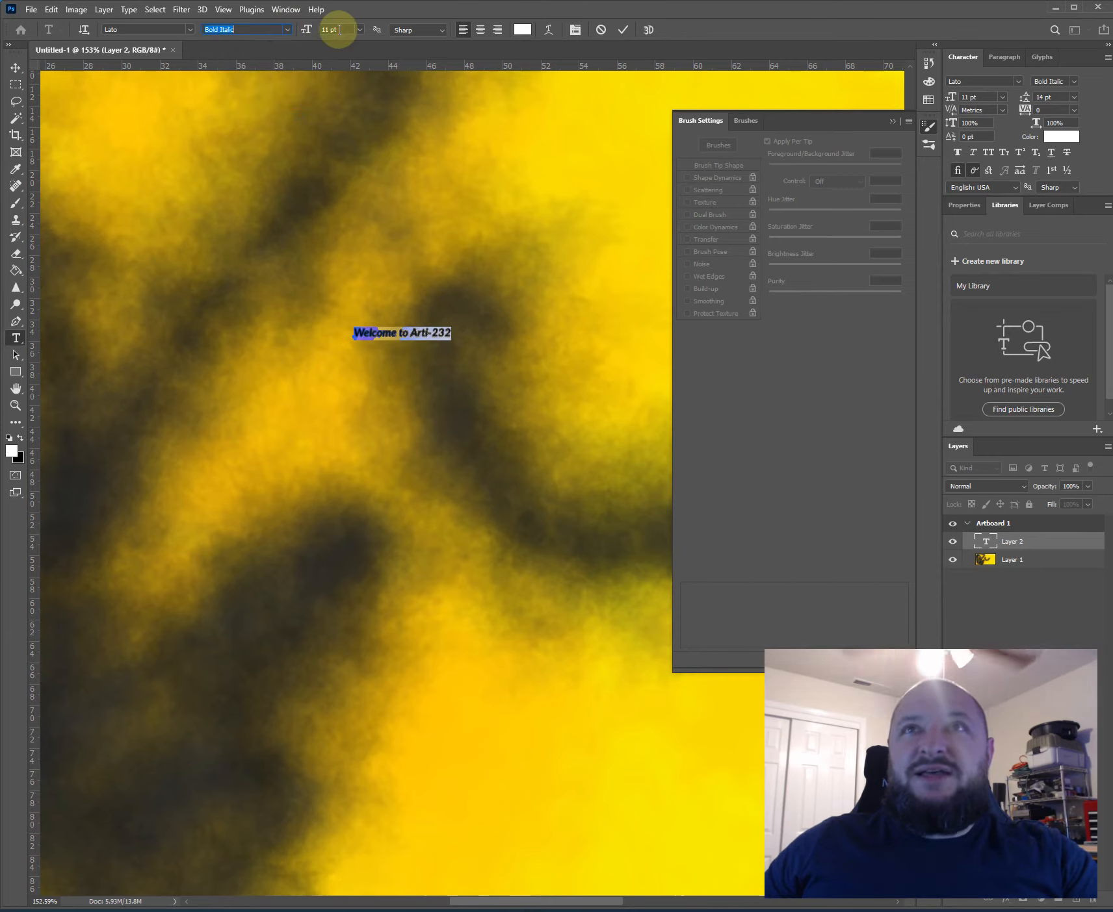
- Enlarge the text to 53 pt and set its style to Italic
{"action": "scroll", "coordinate": [343, 30], "scroll_direction": "up", "scroll_amount": 20}
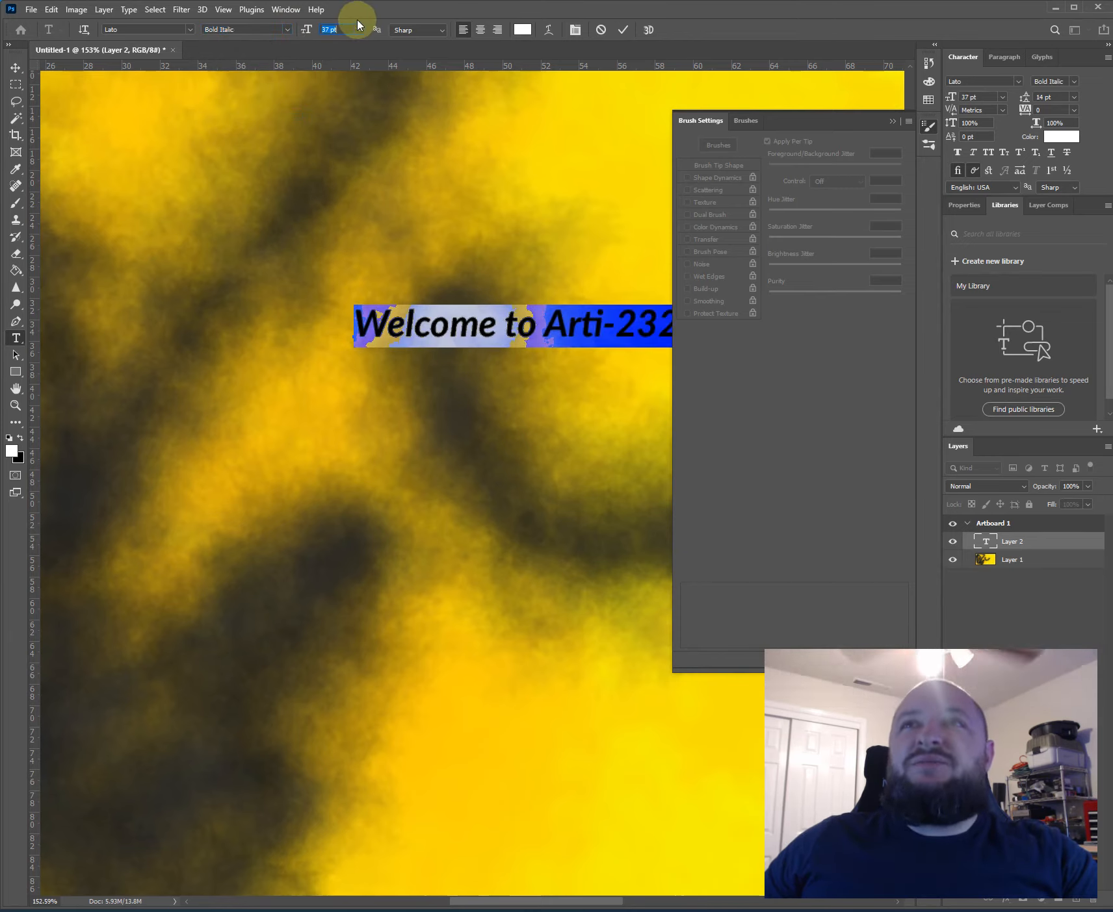
{"action": "scroll", "coordinate": [354, 30], "scroll_direction": "up", "scroll_amount": 16}
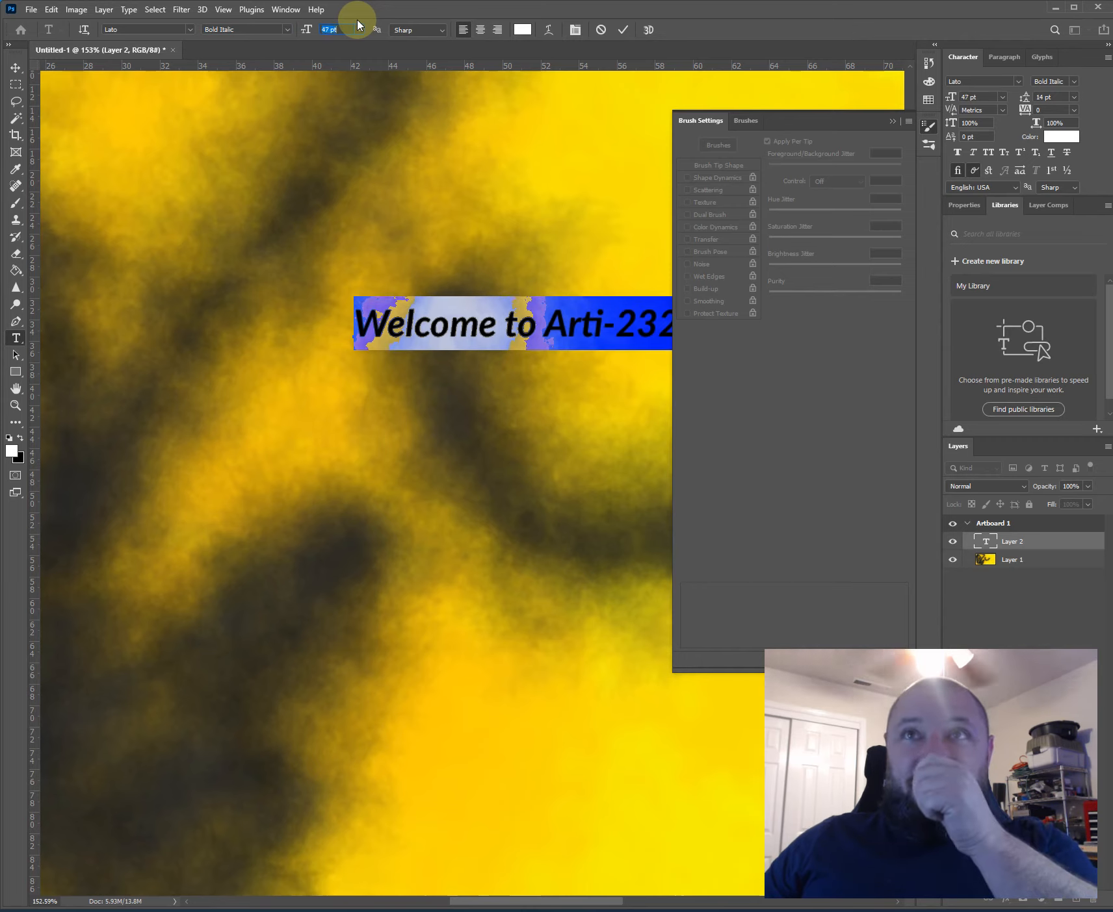
{"action": "left_click", "coordinate": [241, 29]}
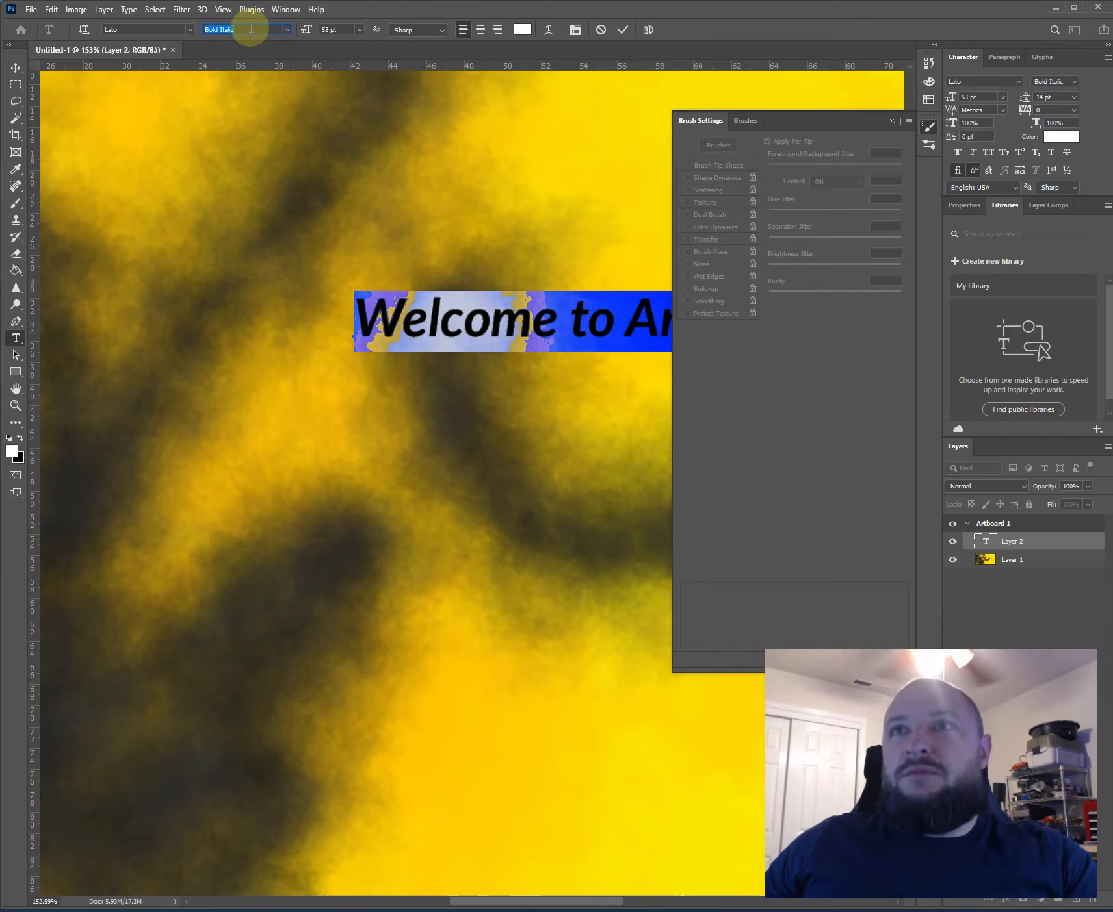
{"action": "left_click", "coordinate": [286, 30]}
{"action": "left_click", "coordinate": [248, 67]}
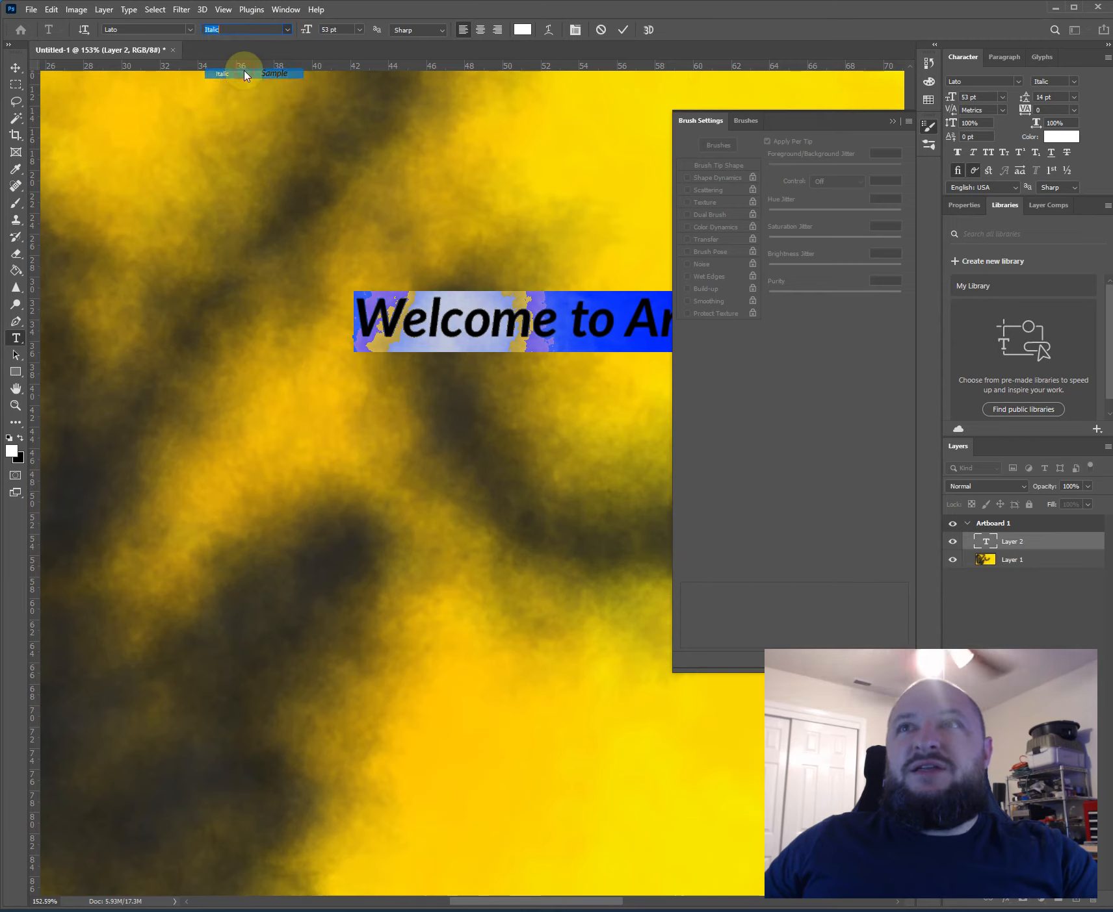
- Hide the brush settings covering the canvas and delete the stray space inside the word "Welcome"
{"action": "left_click", "coordinate": [494, 316]}
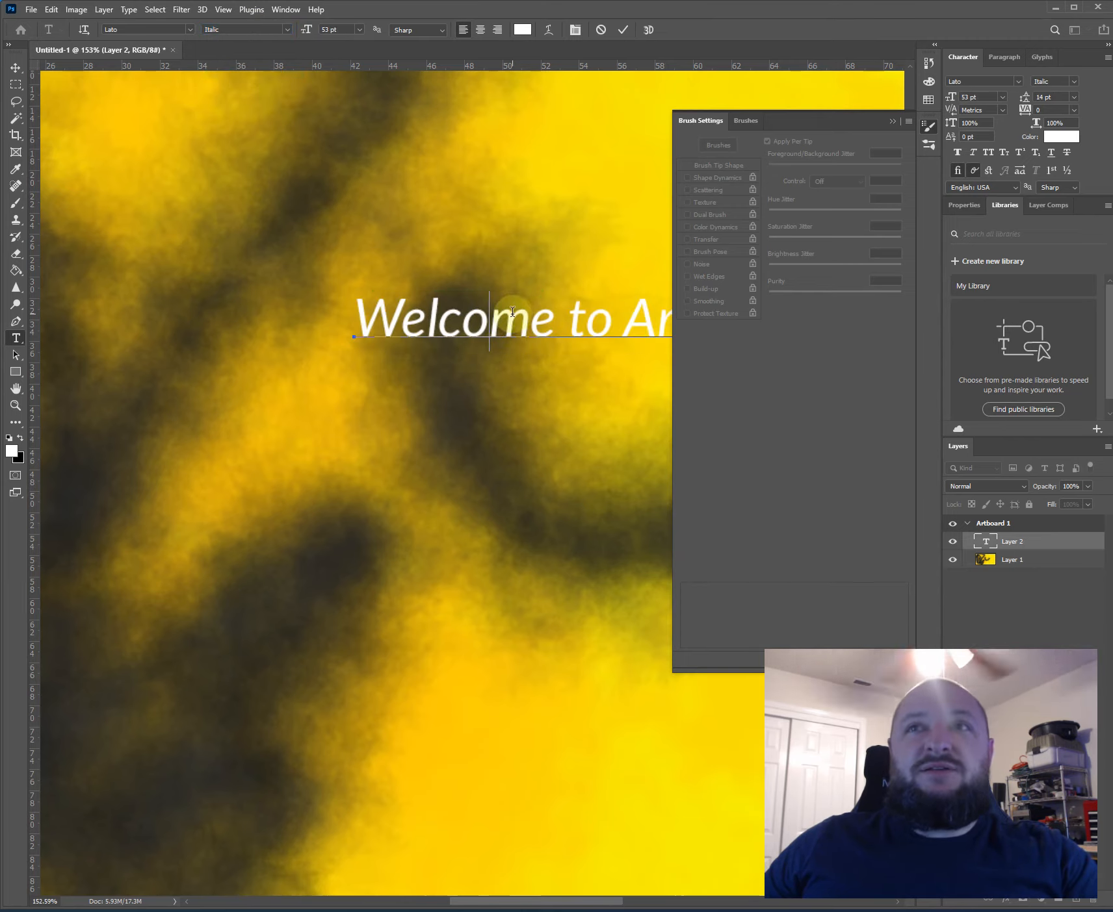
{"action": "scroll", "coordinate": [154, 362], "scroll_direction": "down", "scroll_amount": 2}
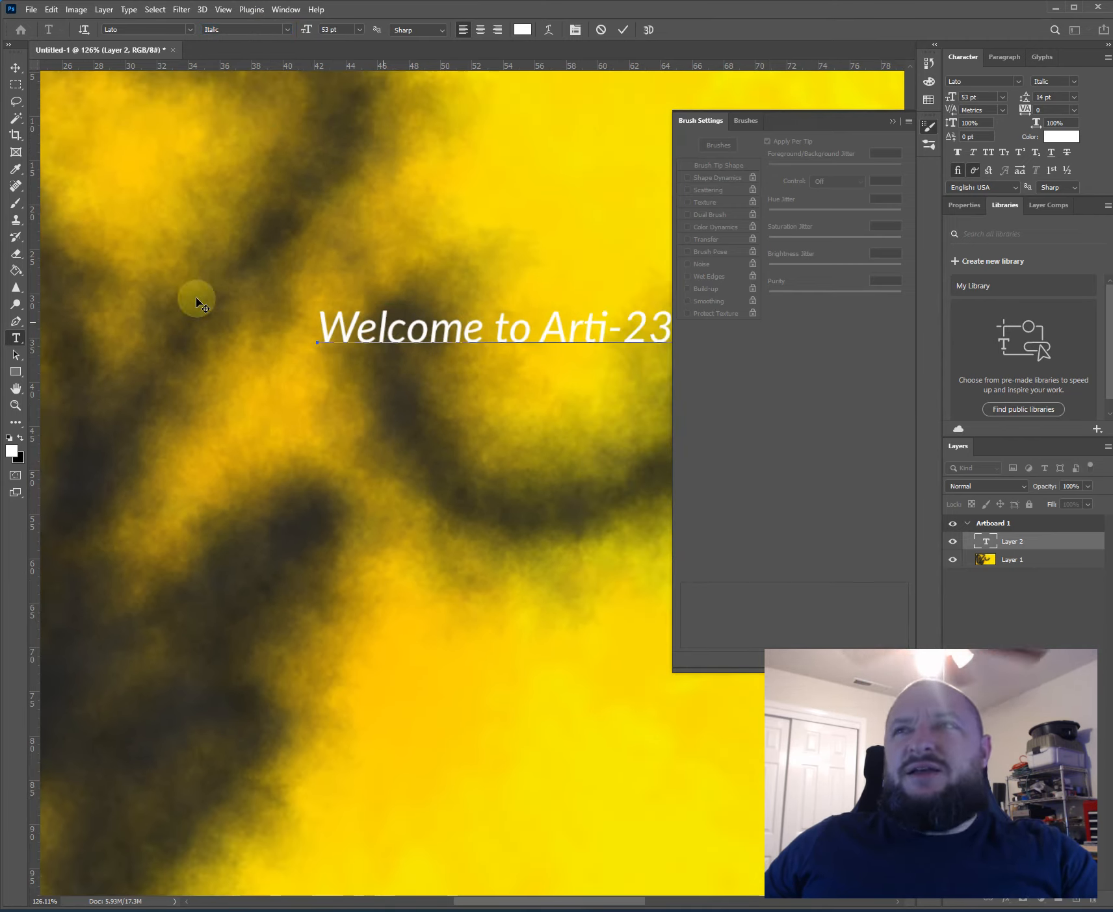
{"action": "left_click", "coordinate": [928, 127]}
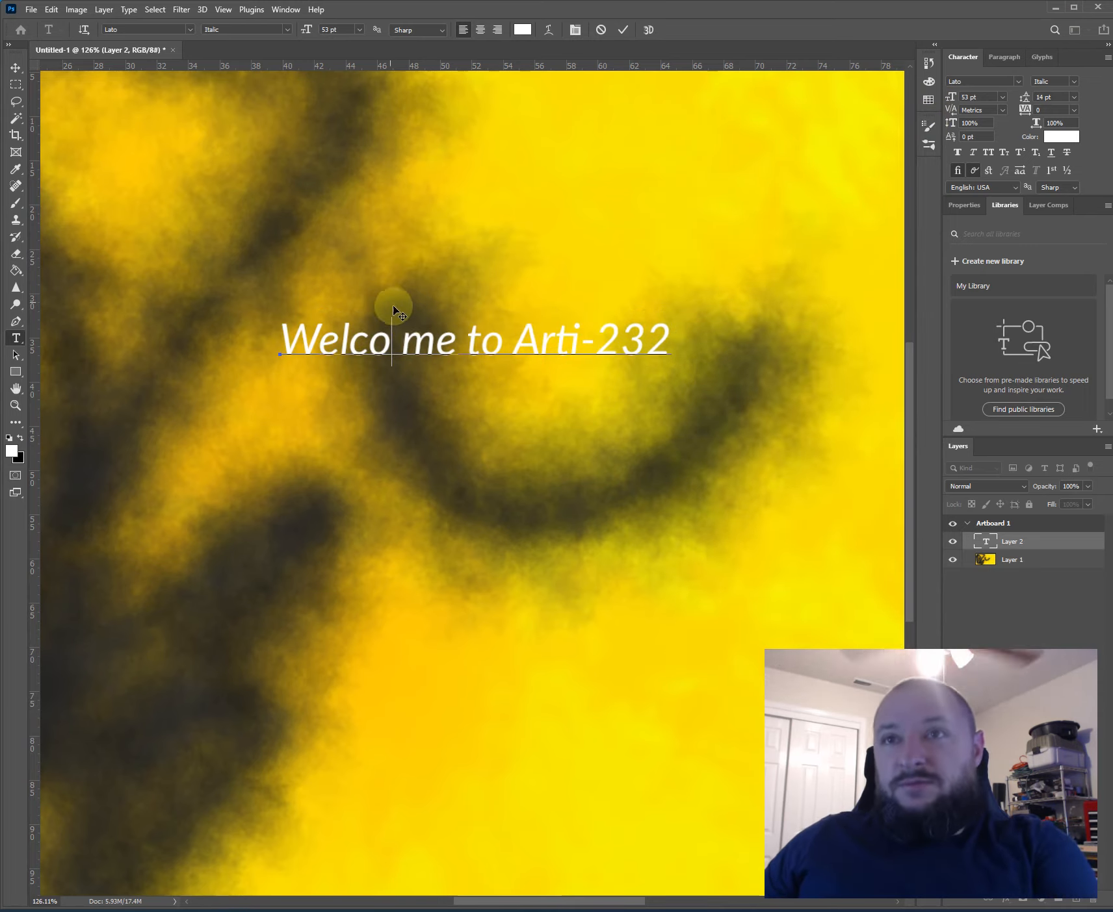
{"action": "key", "text": "BackSpace"}
- Try the red text color fb0000 on only the letters "elcome"
{"action": "left_click_drag", "start_coordinate": [309, 338], "coordinate": [442, 338]}
{"action": "left_click", "coordinate": [522, 29]}
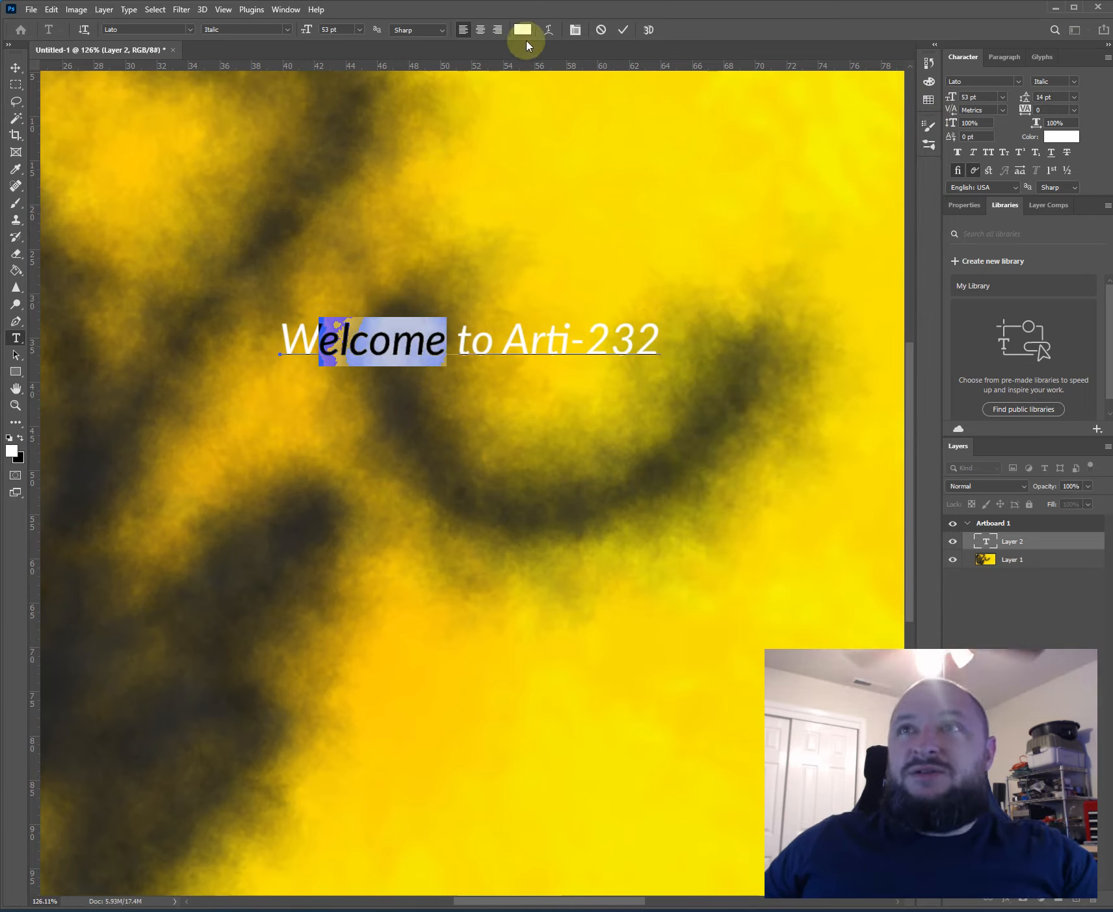
{"action": "left_click", "coordinate": [541, 165]}
{"action": "left_click", "coordinate": [662, 150]}
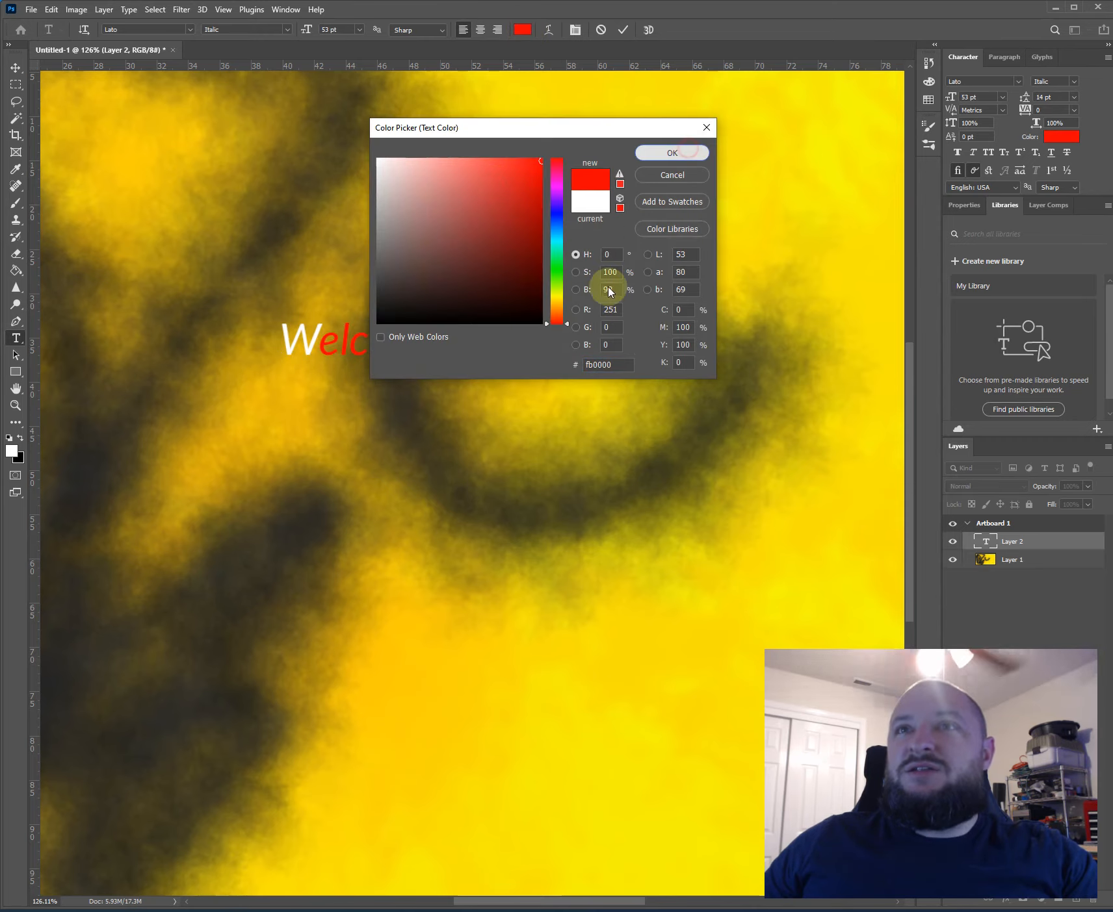
- Select the entire line of text and recolor all of it white (ffffff)
{"action": "left_click", "coordinate": [574, 329]}
{"action": "left_click_drag", "start_coordinate": [658, 338], "coordinate": [279, 338]}
{"action": "left_click", "coordinate": [522, 29]}
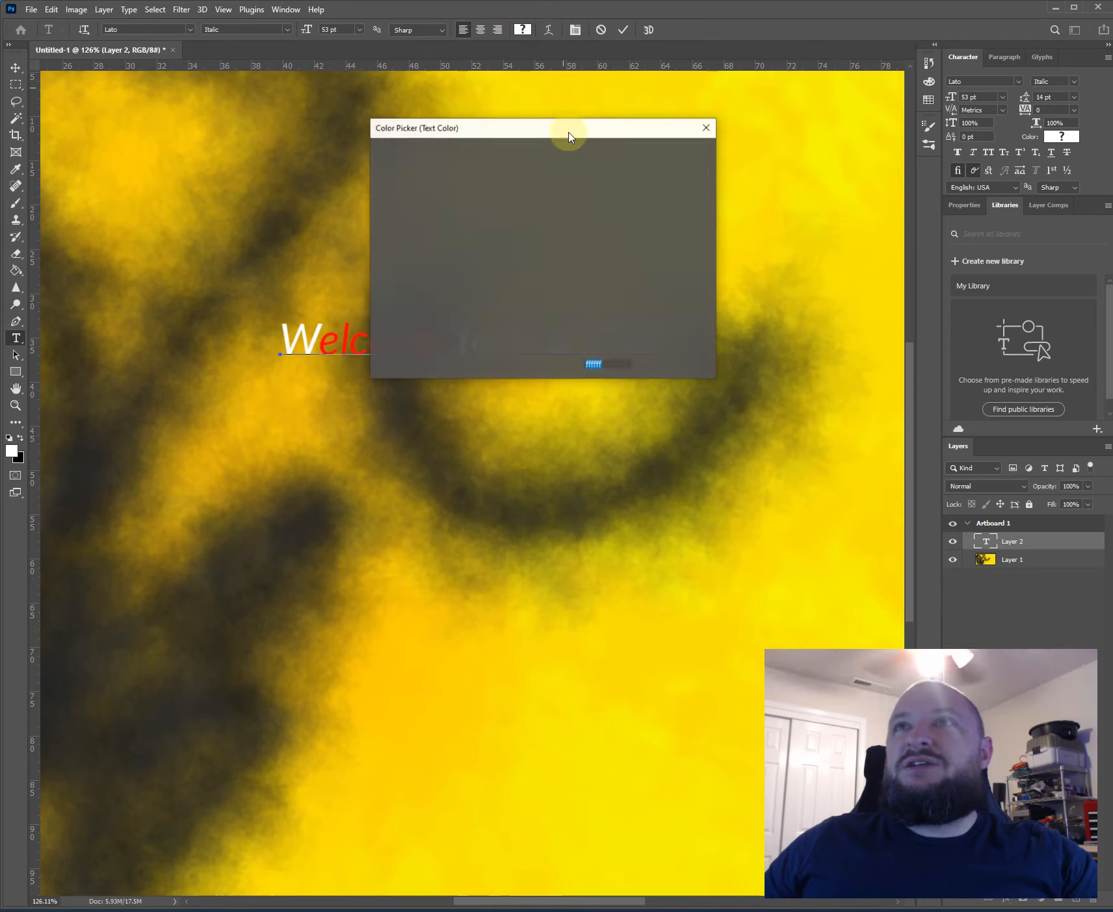
{"action": "left_click", "coordinate": [556, 214]}
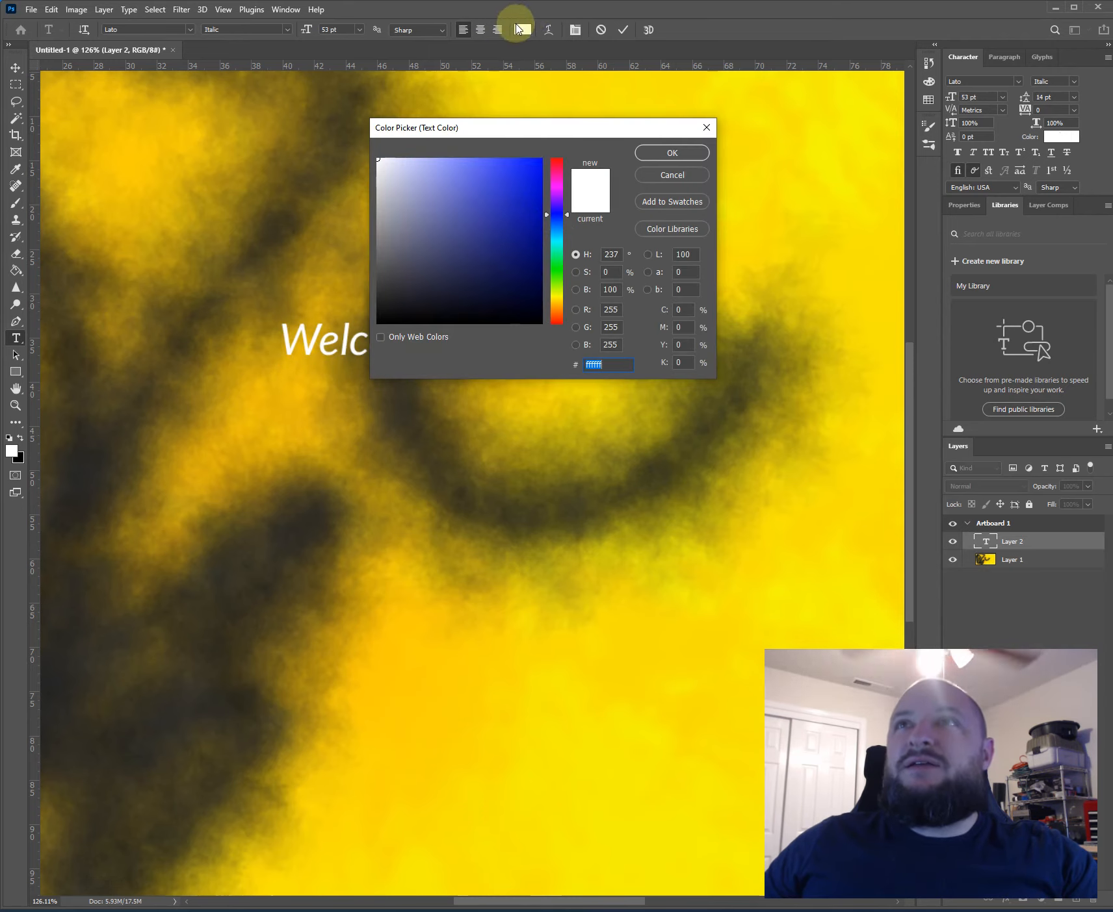
{"action": "left_click", "coordinate": [656, 160]}
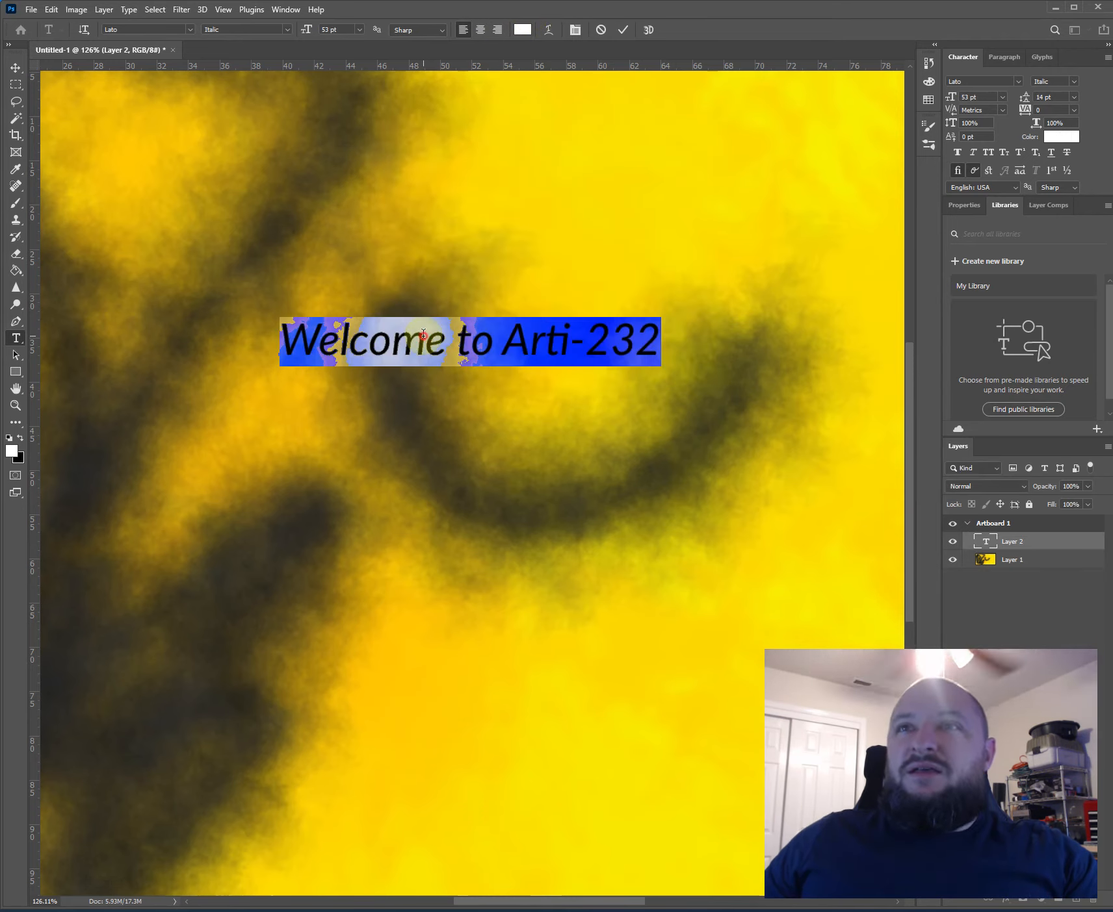
- Set the color of the whole text "Welcome to Arti-232" to black (000000)
{"action": "left_click", "coordinate": [426, 312]}
{"action": "scroll", "coordinate": [509, 30], "scroll_direction": "down", "scroll_amount": 1}
{"action": "key", "text": "ctrl+a"}
{"action": "left_click", "coordinate": [518, 31]}
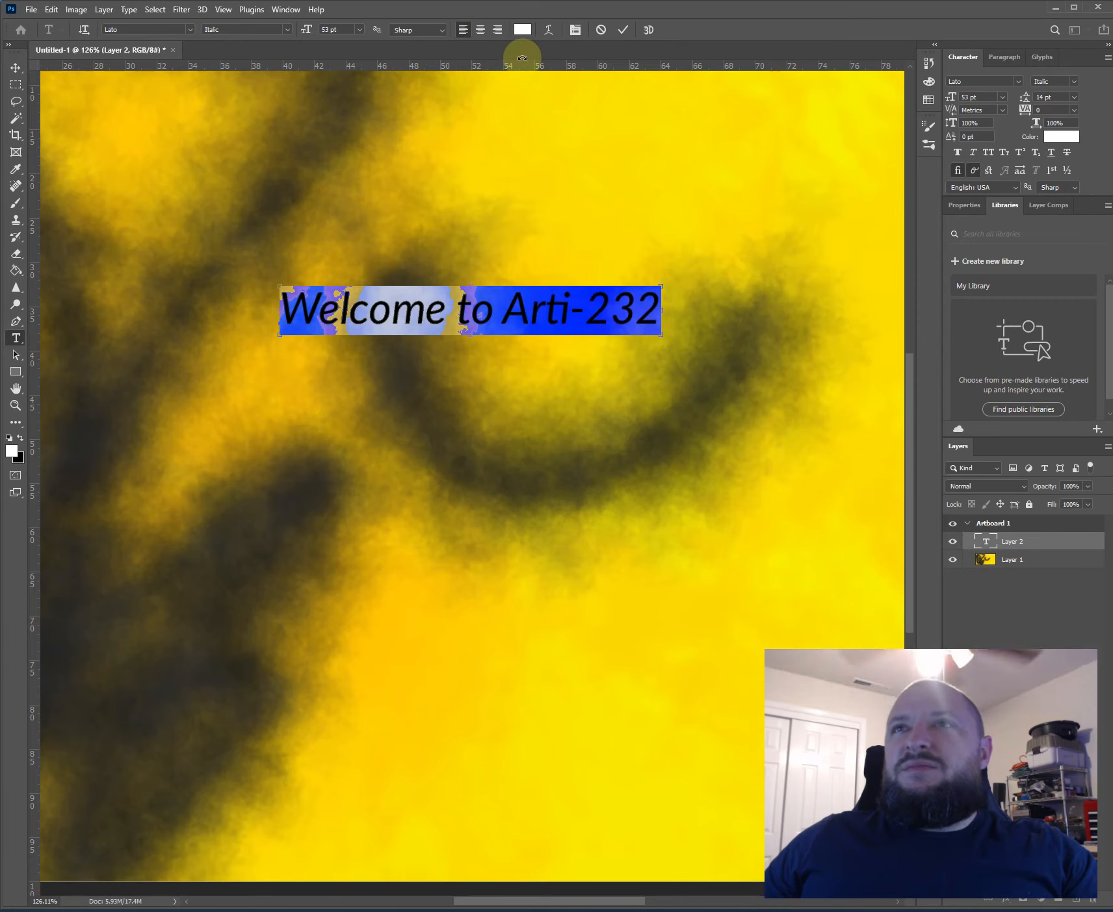
{"action": "left_click_drag", "start_coordinate": [563, 382], "coordinate": [563, 382]}
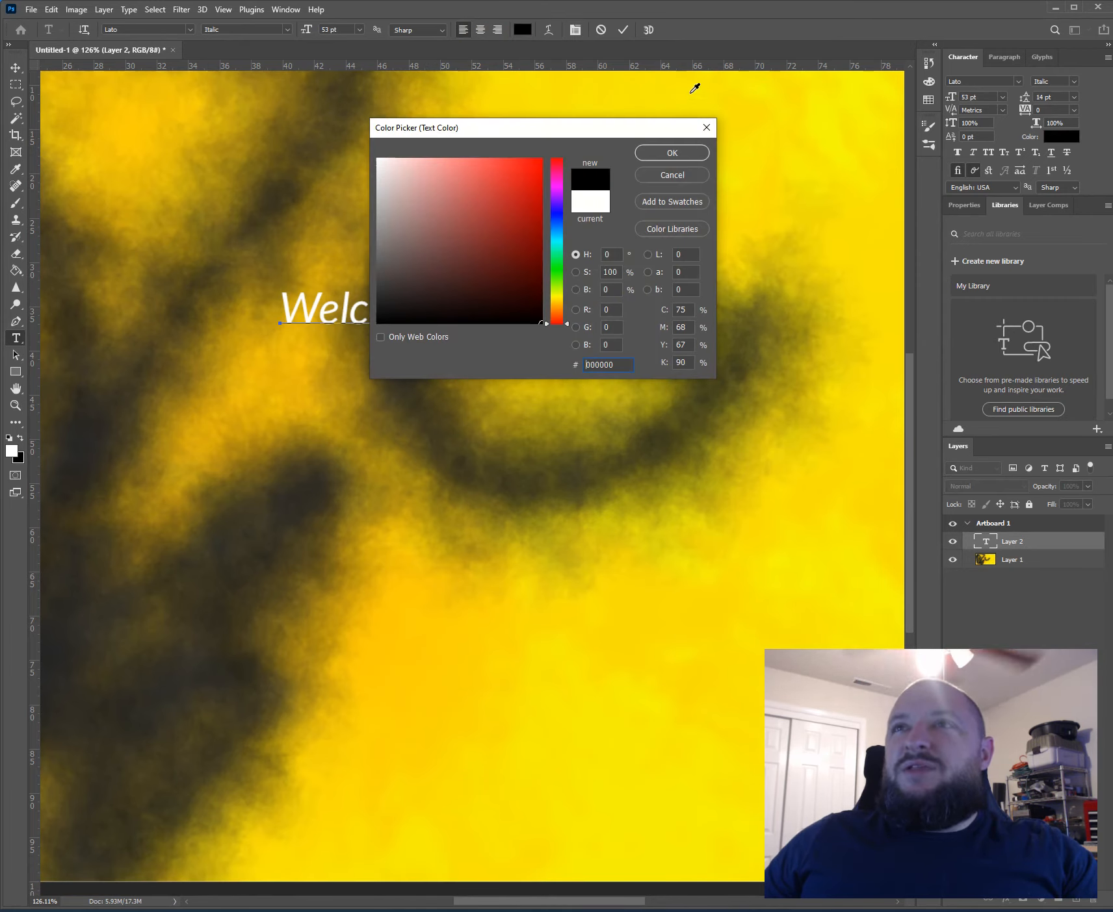
{"action": "left_click", "coordinate": [674, 154]}
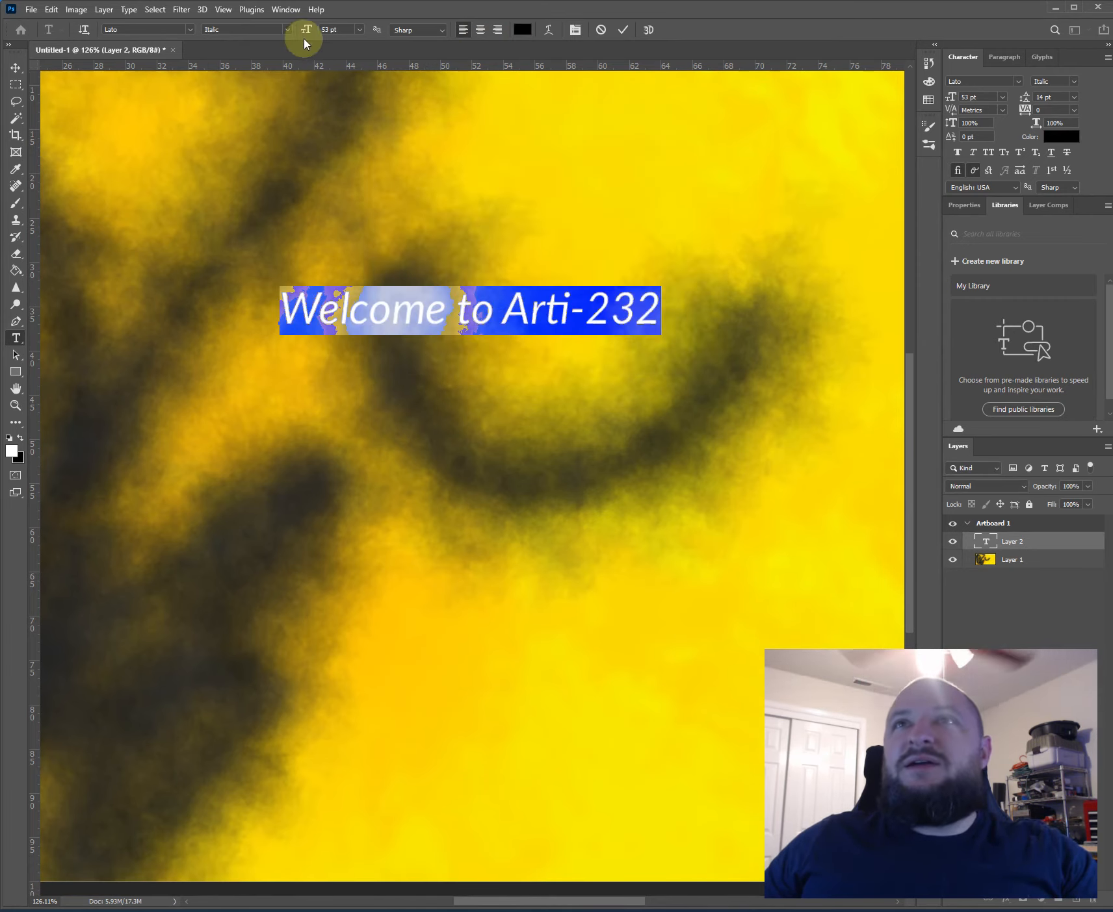
- Try right alignment on the text and return it to left alignment
{"action": "scroll", "coordinate": [413, 381], "scroll_direction": "down", "scroll_amount": 3}
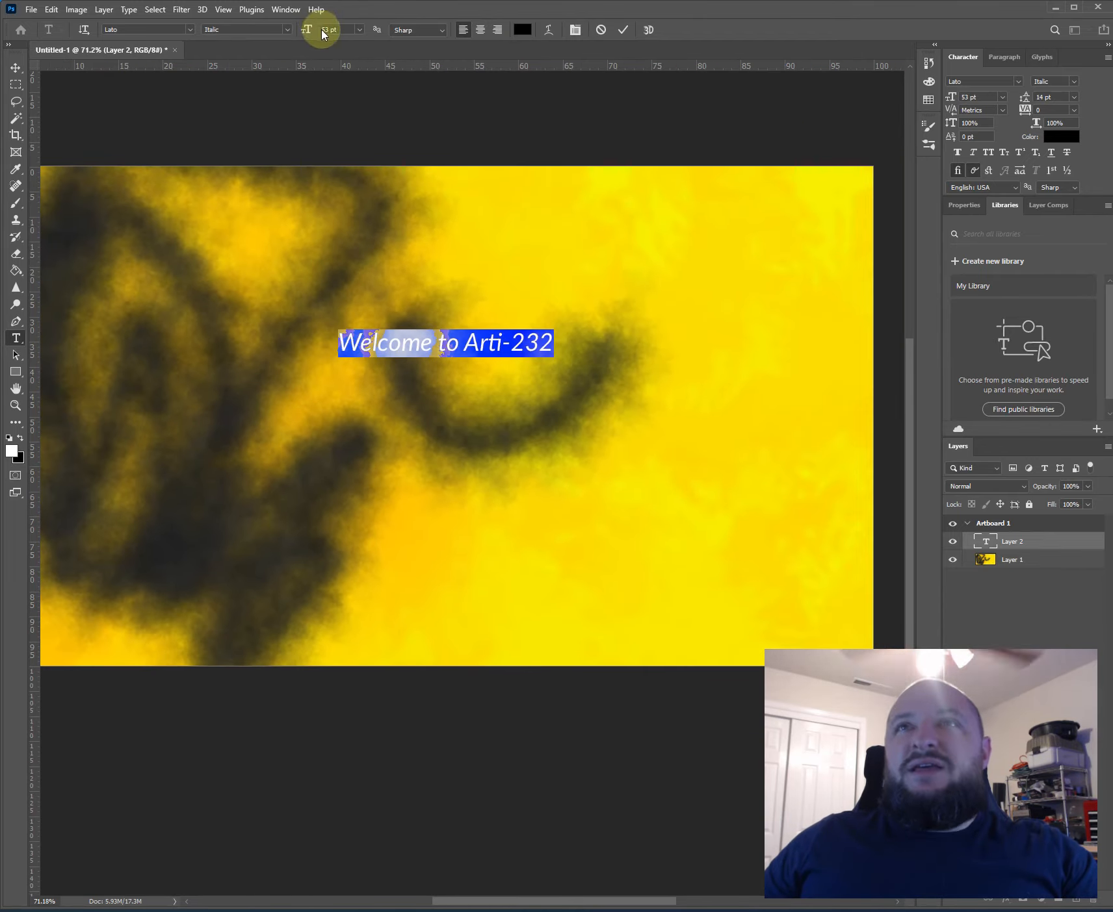
{"action": "left_click", "coordinate": [497, 29]}
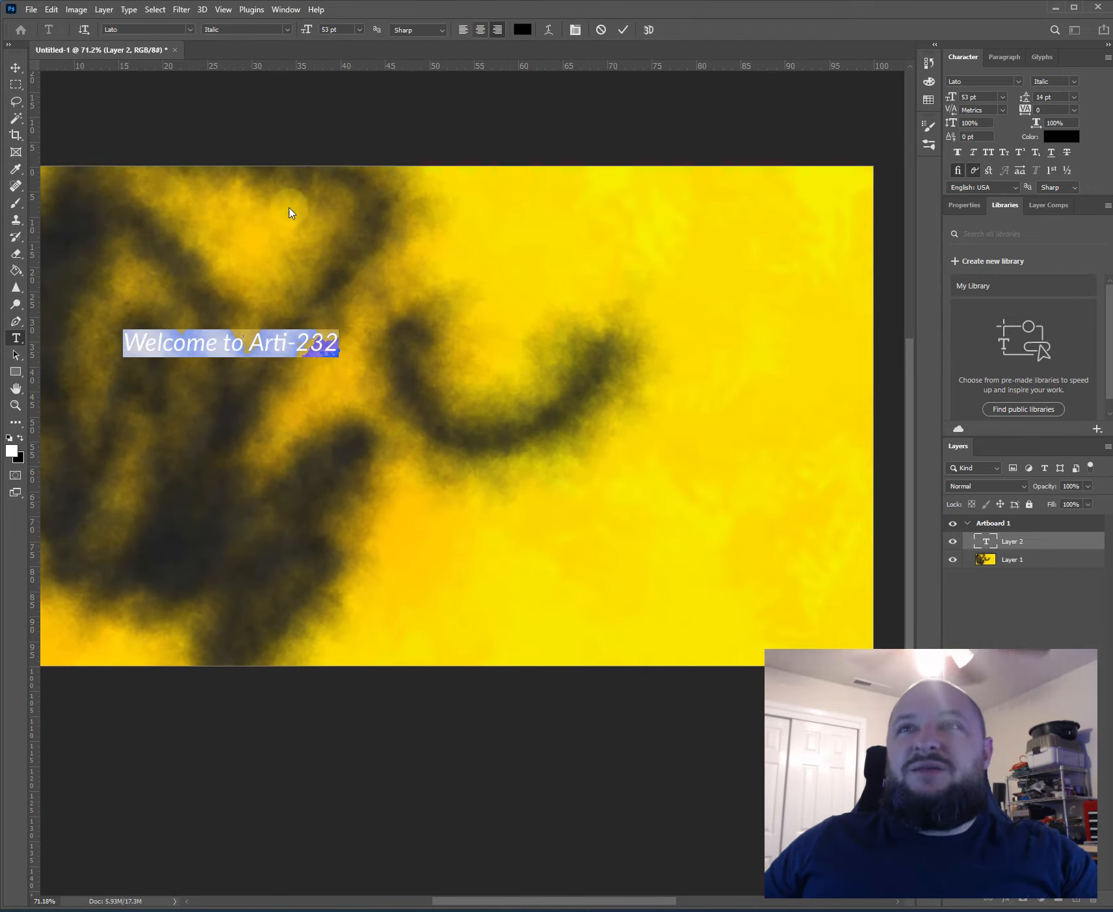
{"action": "left_click", "coordinate": [466, 33]}
- Add the lines "This is a class" and "This class teaches Photoshop" after "Welcome to Arti-232"
{"action": "left_click", "coordinate": [422, 337]}
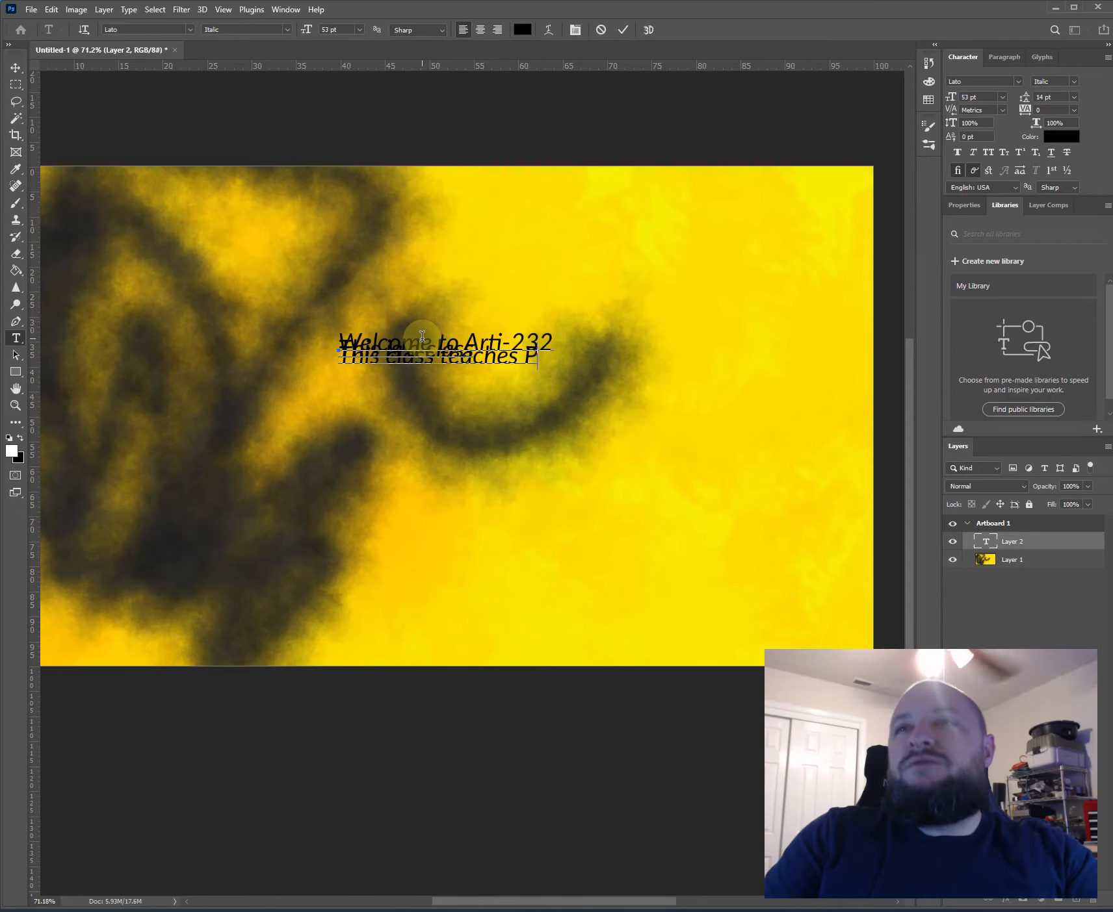
{"action": "type", "text": "op"}
{"action": "key", "text": "ctrl+a"}
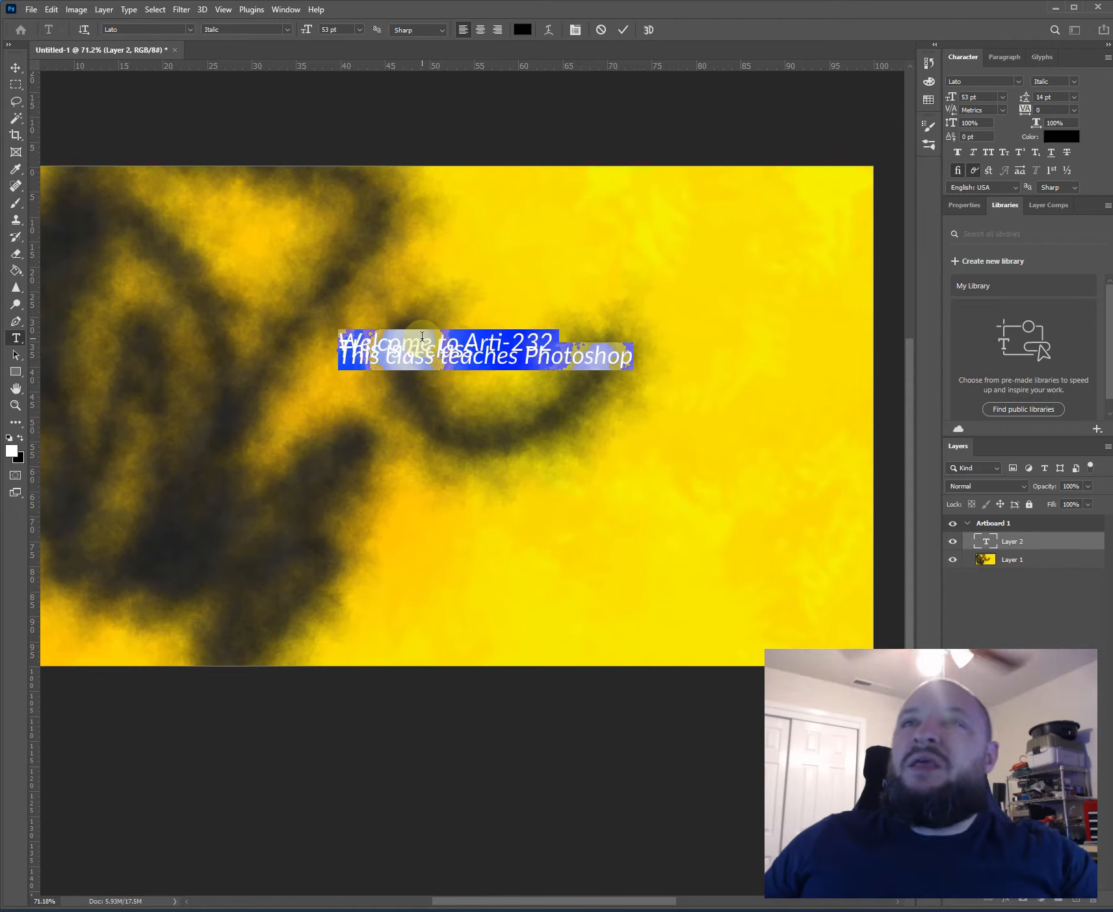
{"action": "left_click", "coordinate": [380, 330]}
{"action": "scroll", "coordinate": [384, 351], "scroll_direction": "up", "scroll_amount": 2}
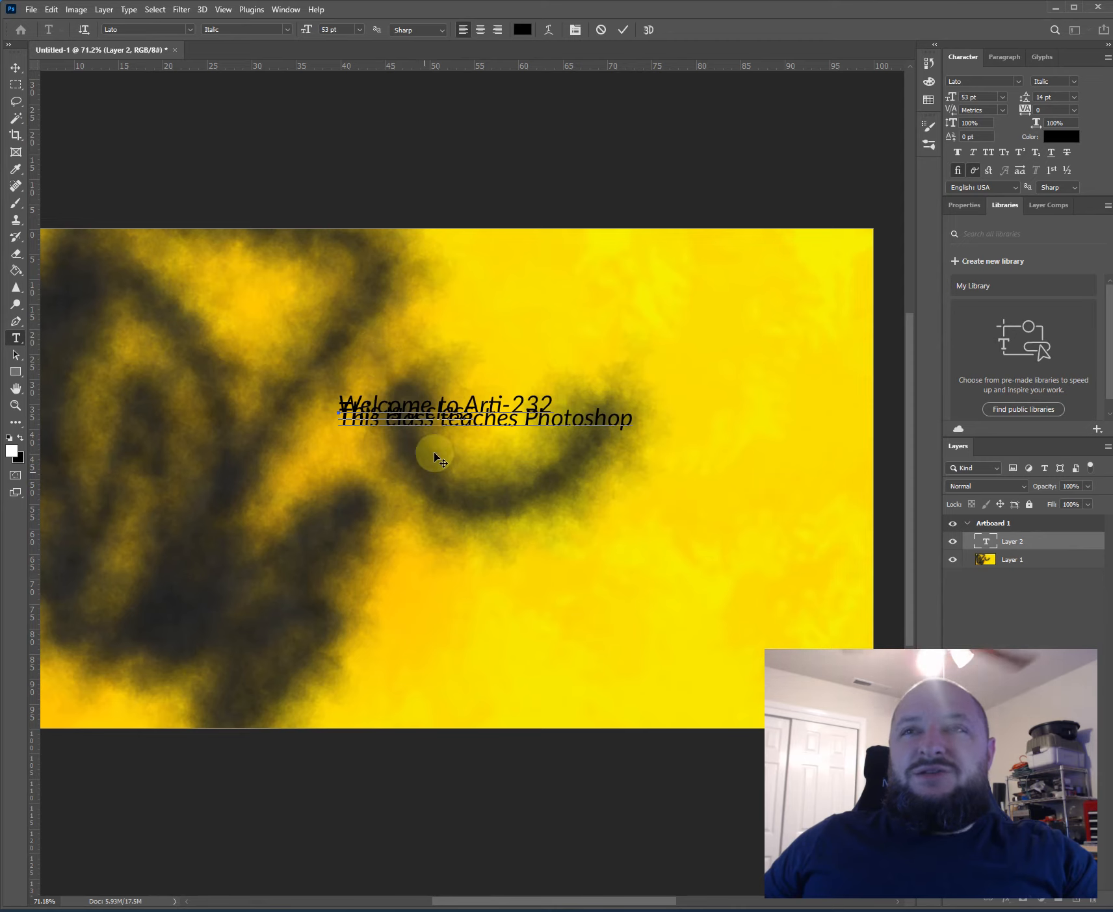
{"action": "scroll", "coordinate": [435, 455], "scroll_direction": "up", "scroll_amount": 1}
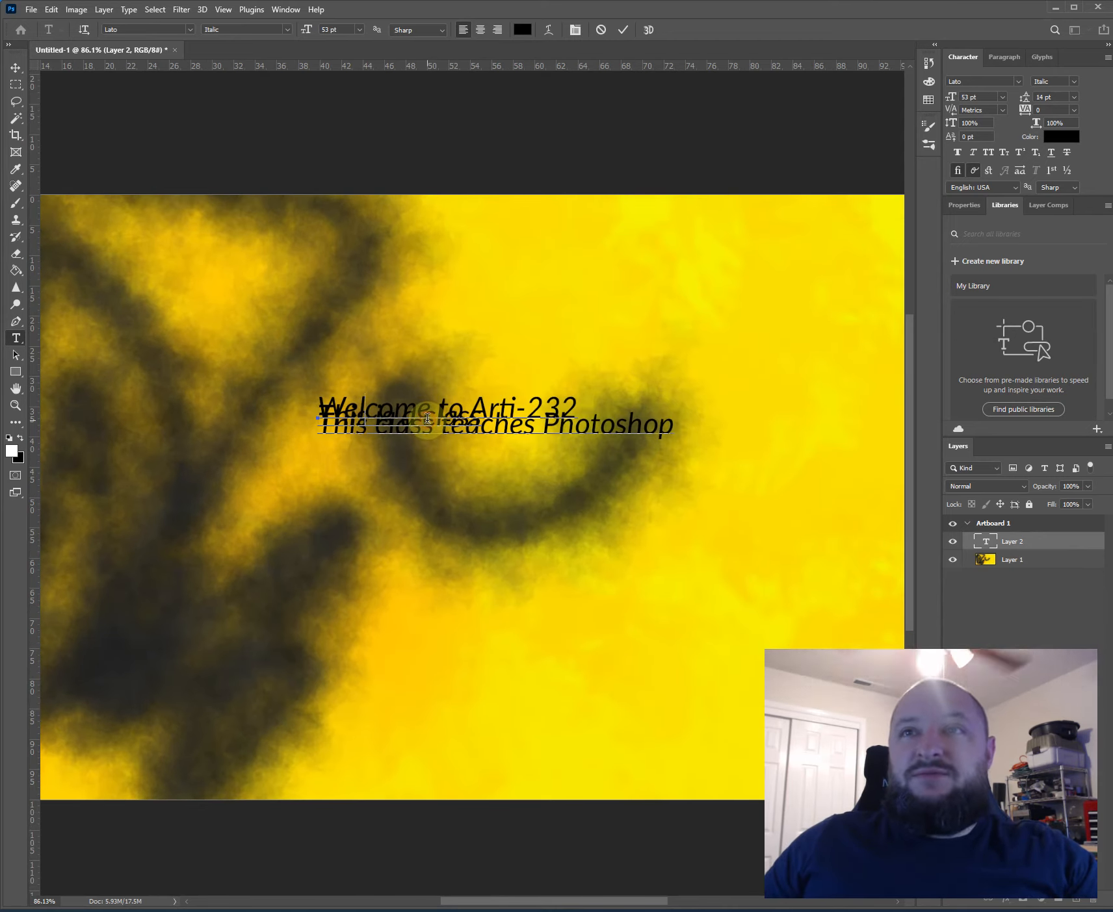
- Set the leading of all three text lines to Auto
{"action": "key", "text": "ctrl+a"}
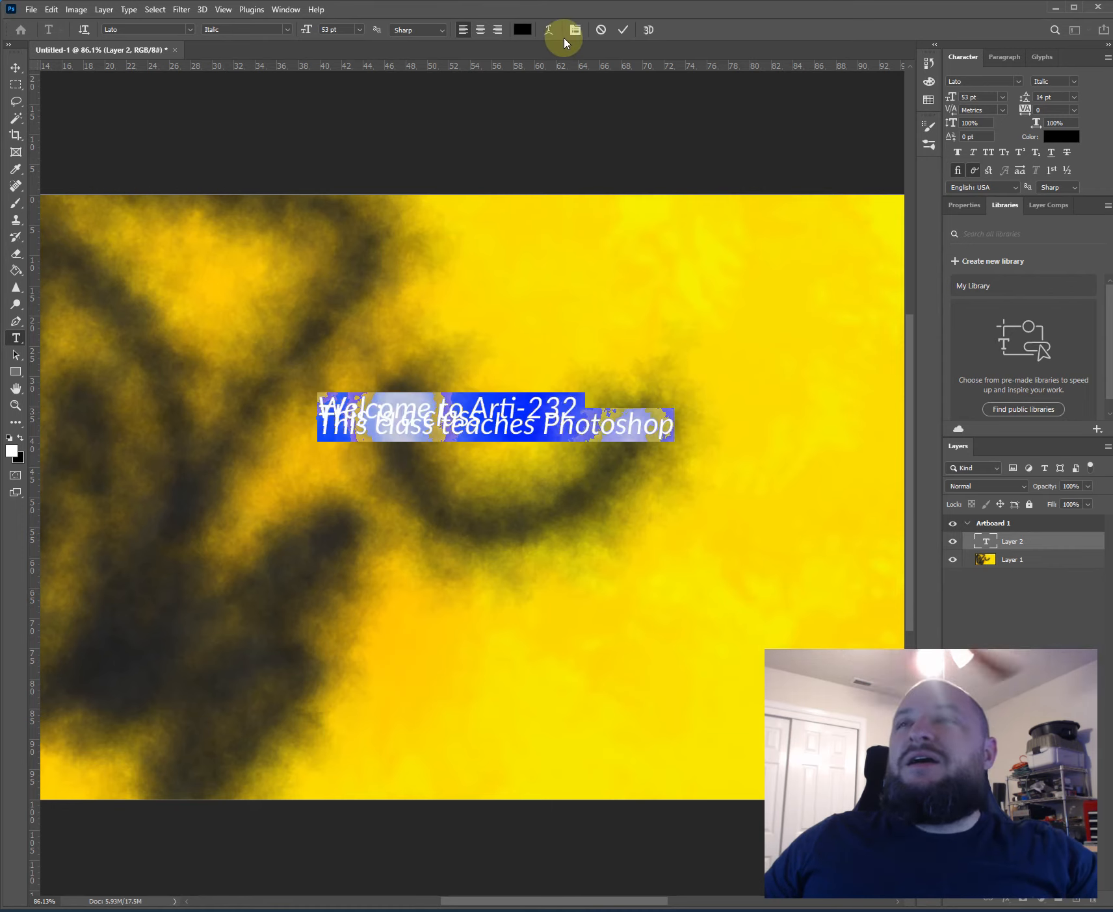
{"action": "left_click", "coordinate": [575, 33]}
{"action": "left_click", "coordinate": [575, 33]}
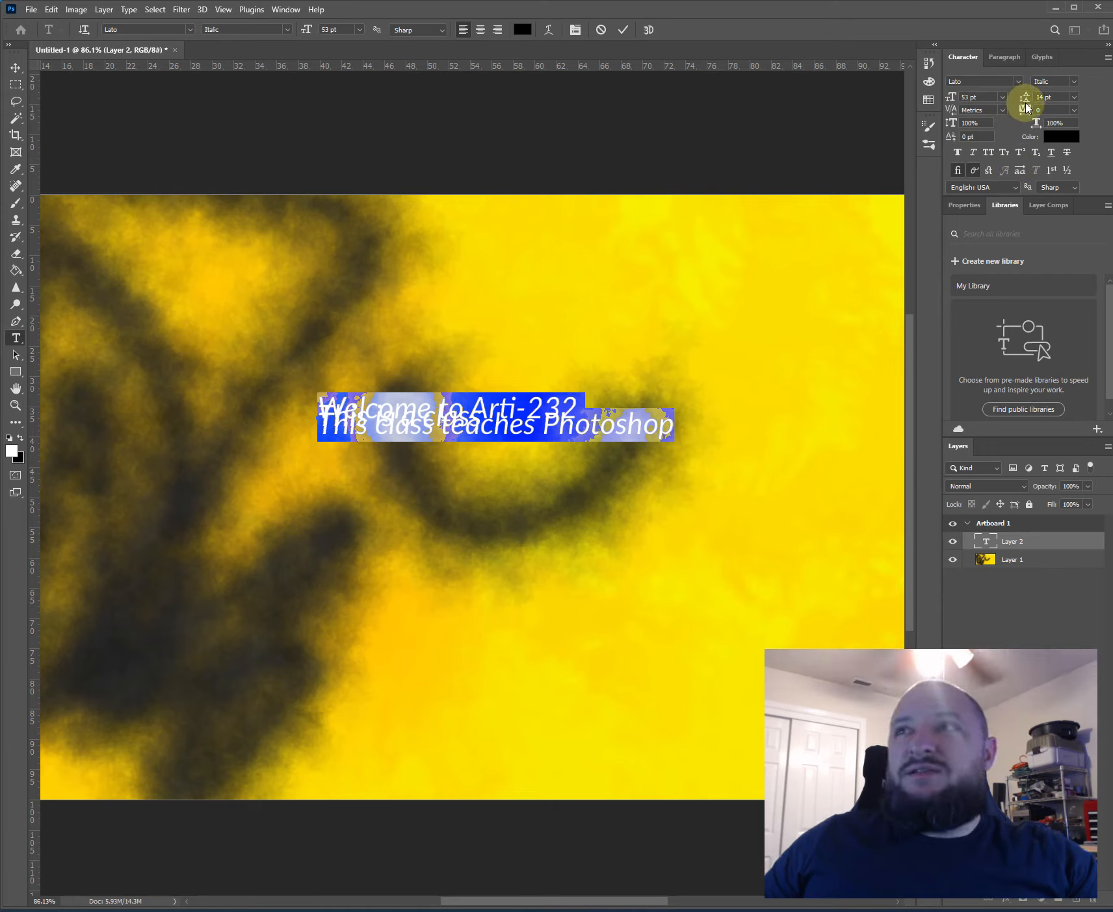
{"action": "left_click", "coordinate": [1074, 97]}
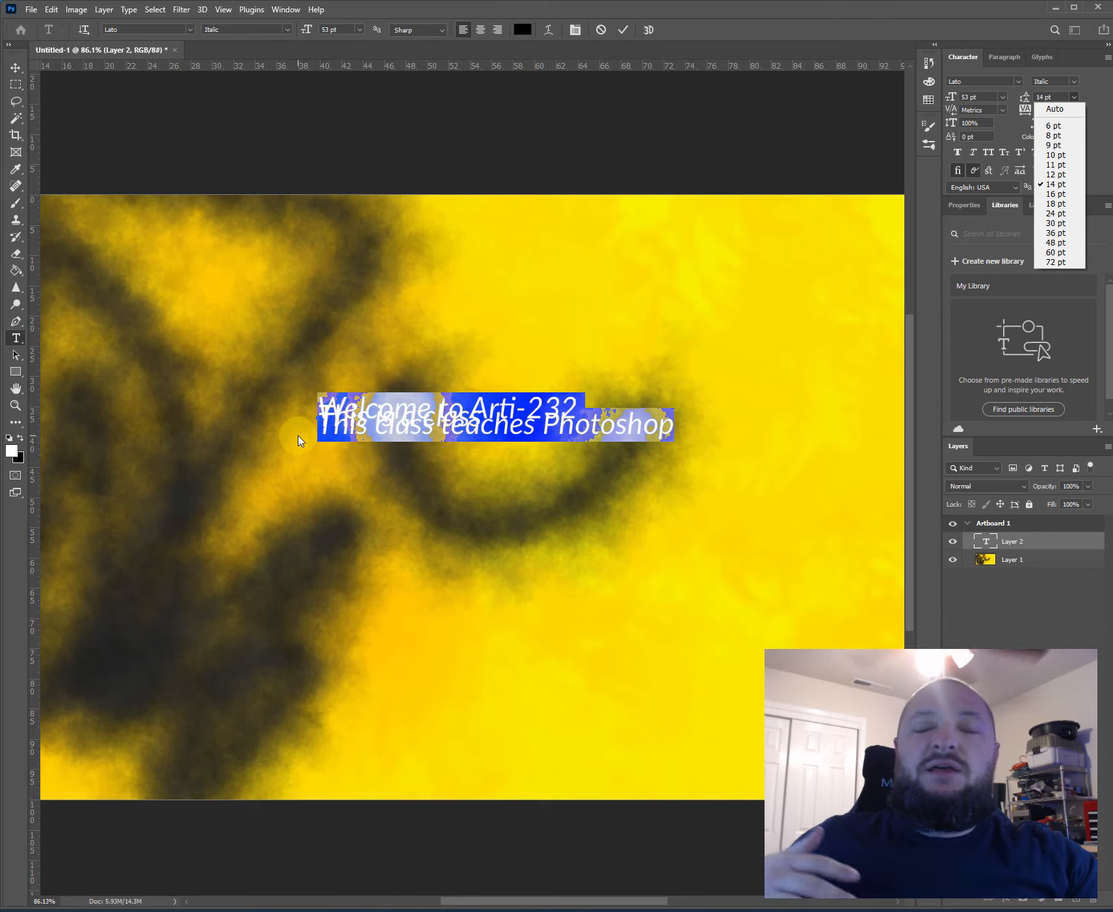
{"action": "left_click", "coordinate": [1054, 109]}
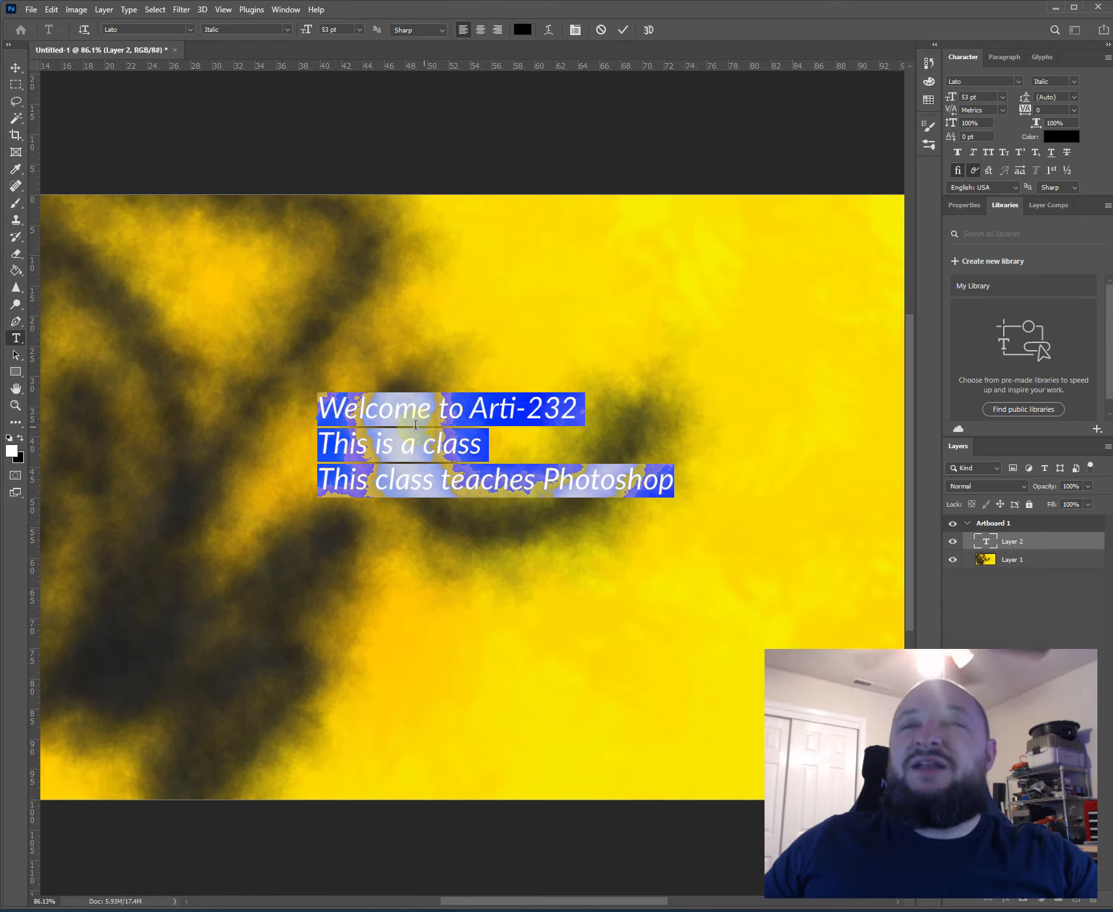
- Shift the text slightly up and set the leading of all three lines to 76 pt
{"action": "left_click", "coordinate": [414, 447]}
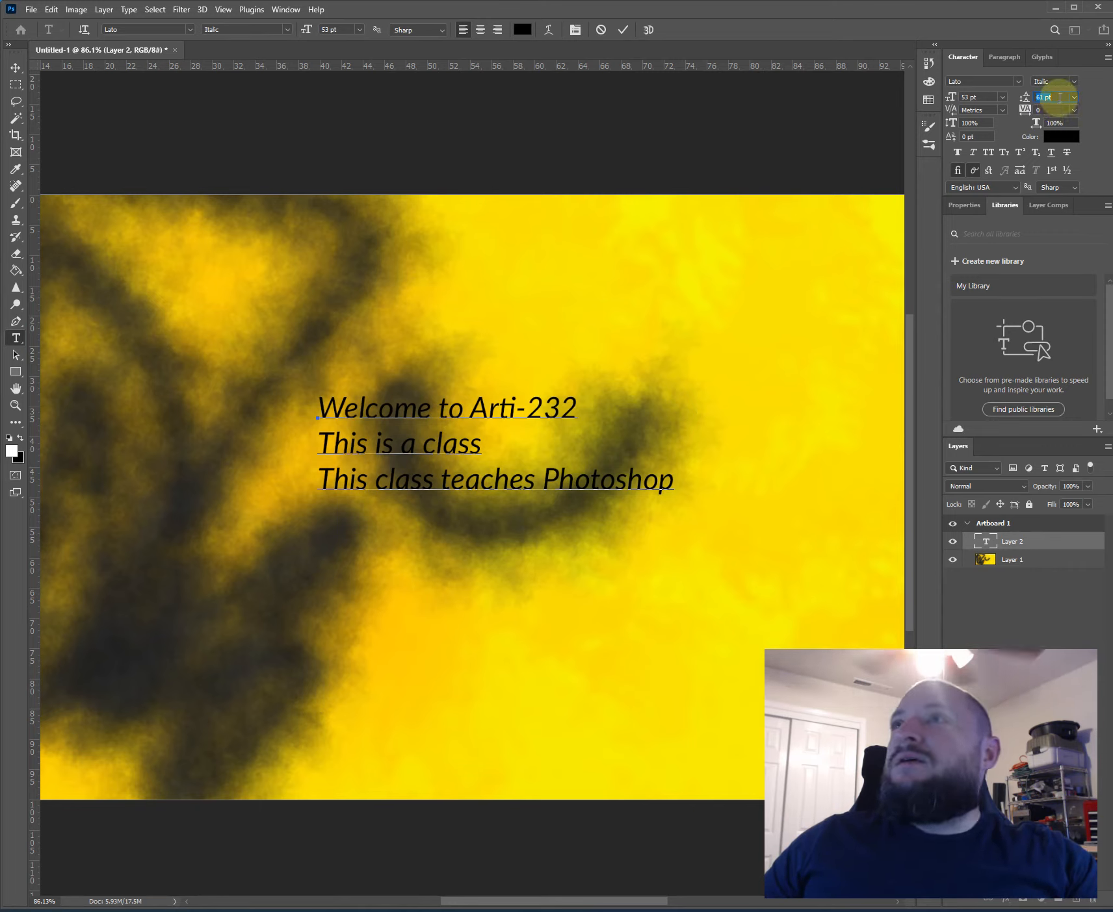
{"action": "left_click_drag", "start_coordinate": [285, 481], "coordinate": [282, 479]}
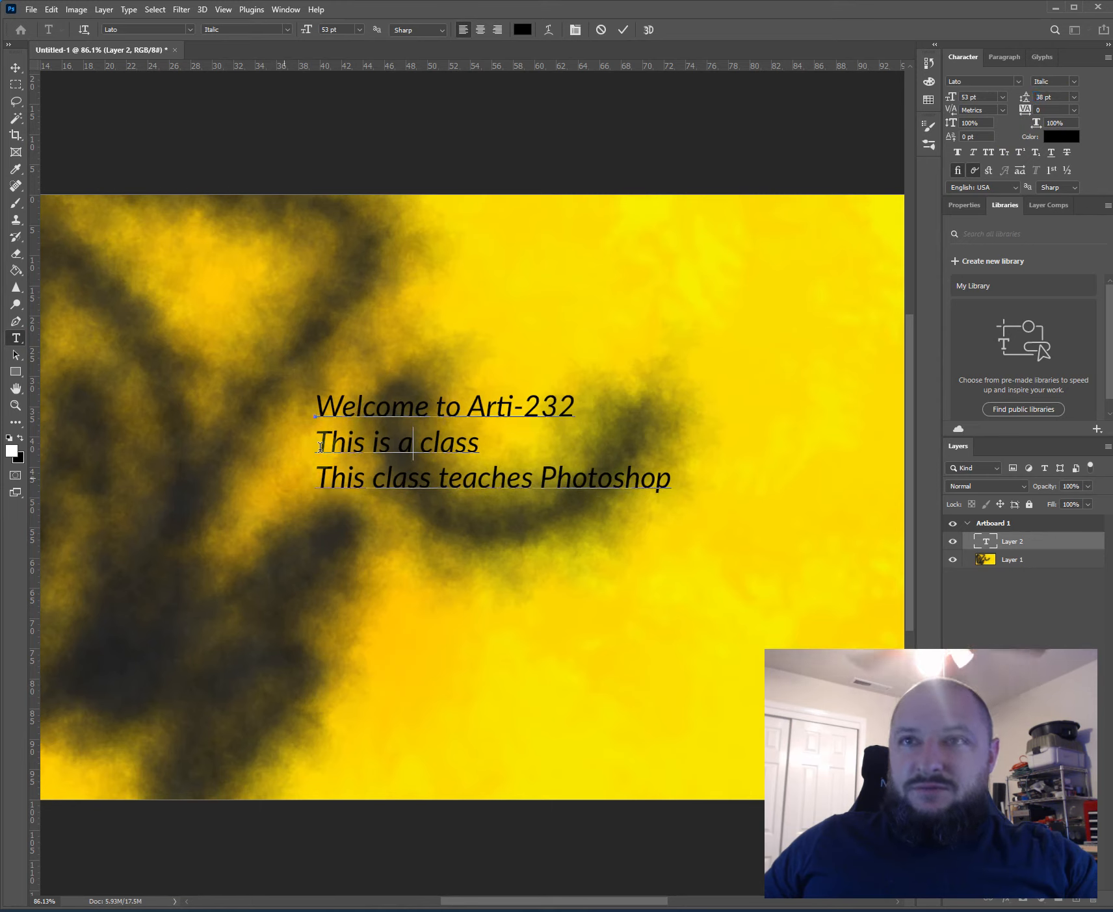
{"action": "key", "text": "ctrl+a"}
{"action": "left_click", "coordinate": [1063, 98]}
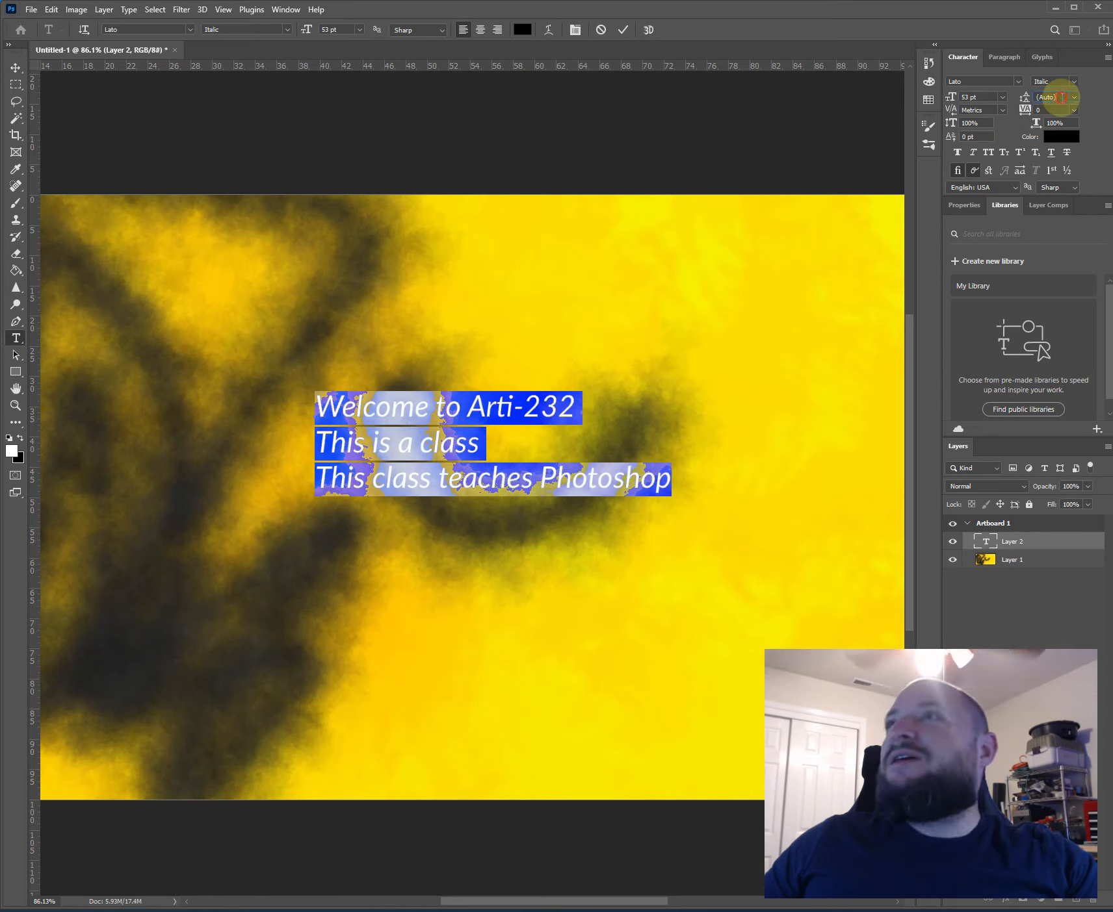
{"action": "scroll", "coordinate": [1063, 98], "scroll_direction": "down", "scroll_amount": 12}
{"action": "scroll", "coordinate": [1063, 98], "scroll_direction": "up", "scroll_amount": 5}
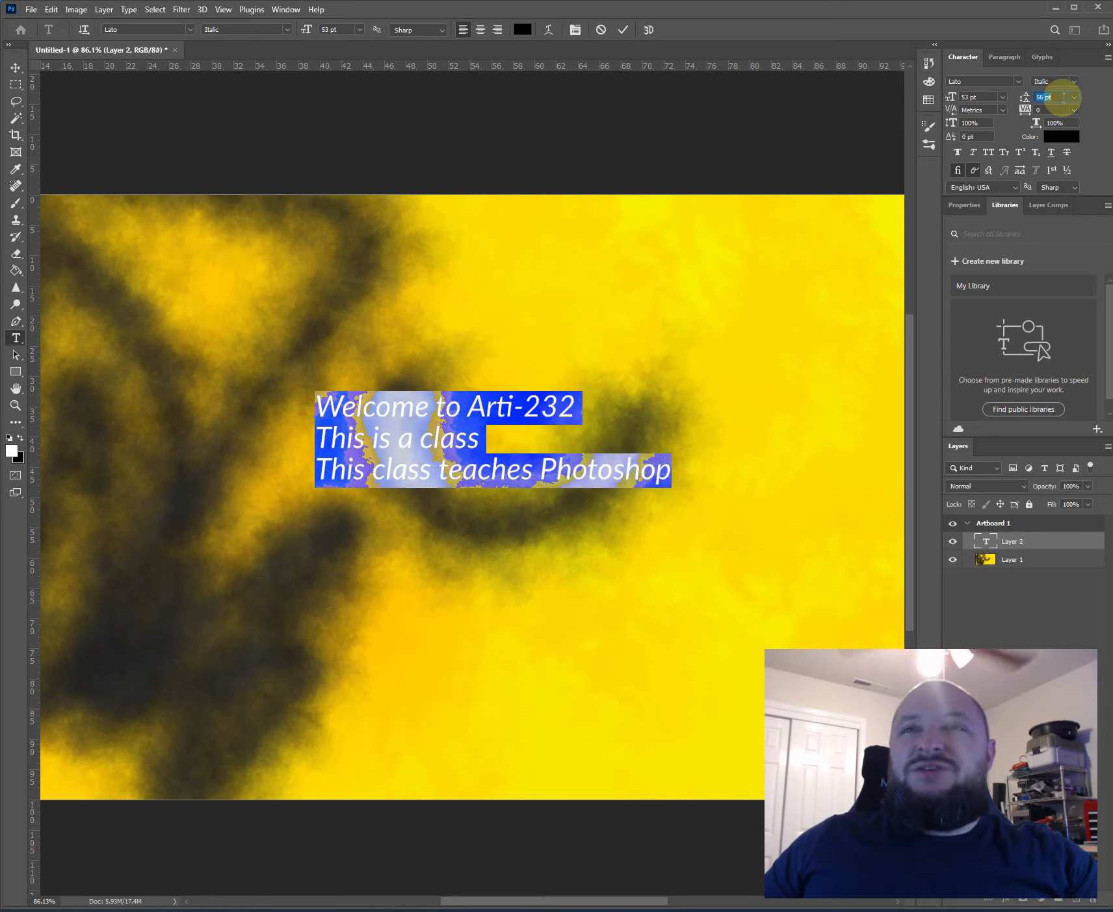
{"action": "scroll", "coordinate": [1063, 98], "scroll_direction": "up", "scroll_amount": 20}
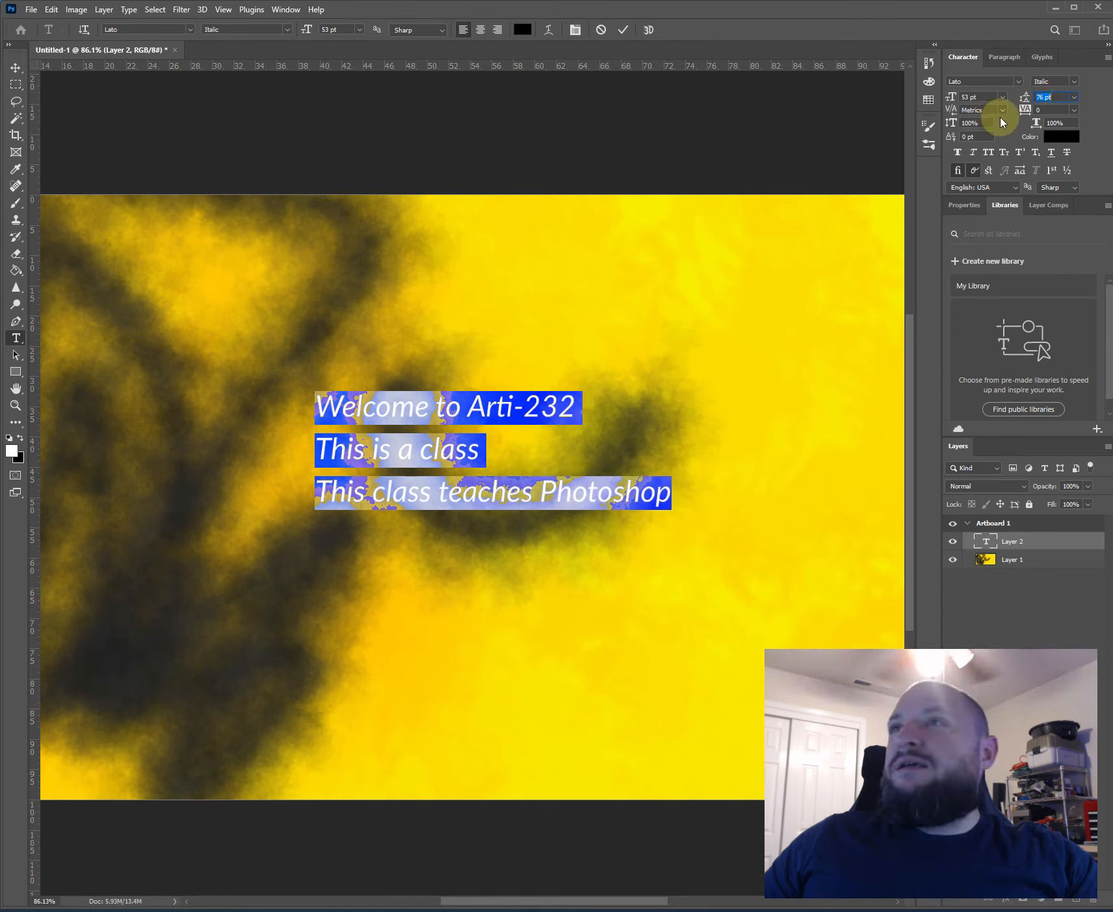
- Try a tracking of -50 on all three text lines and return it to 0
{"action": "left_click", "coordinate": [1001, 112]}
{"action": "left_click", "coordinate": [1066, 111]}
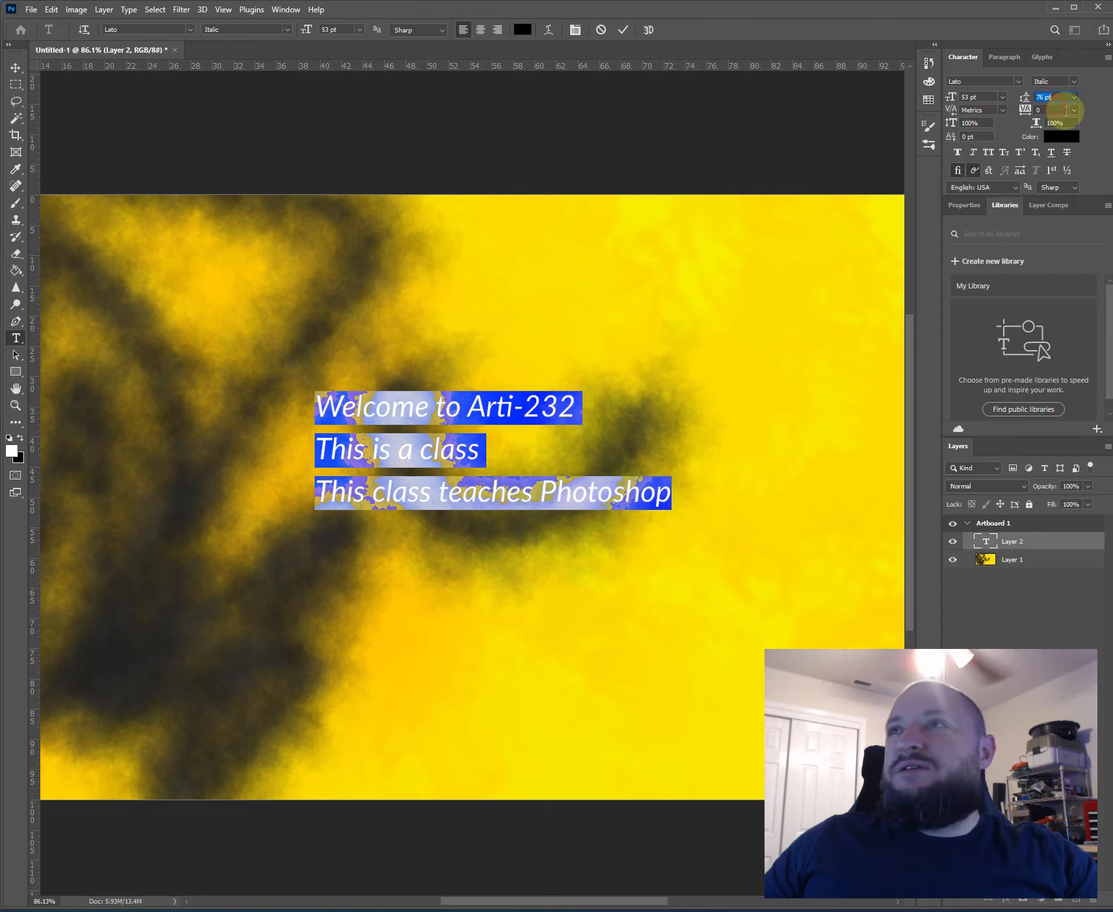
{"action": "left_click", "coordinate": [1073, 112]}
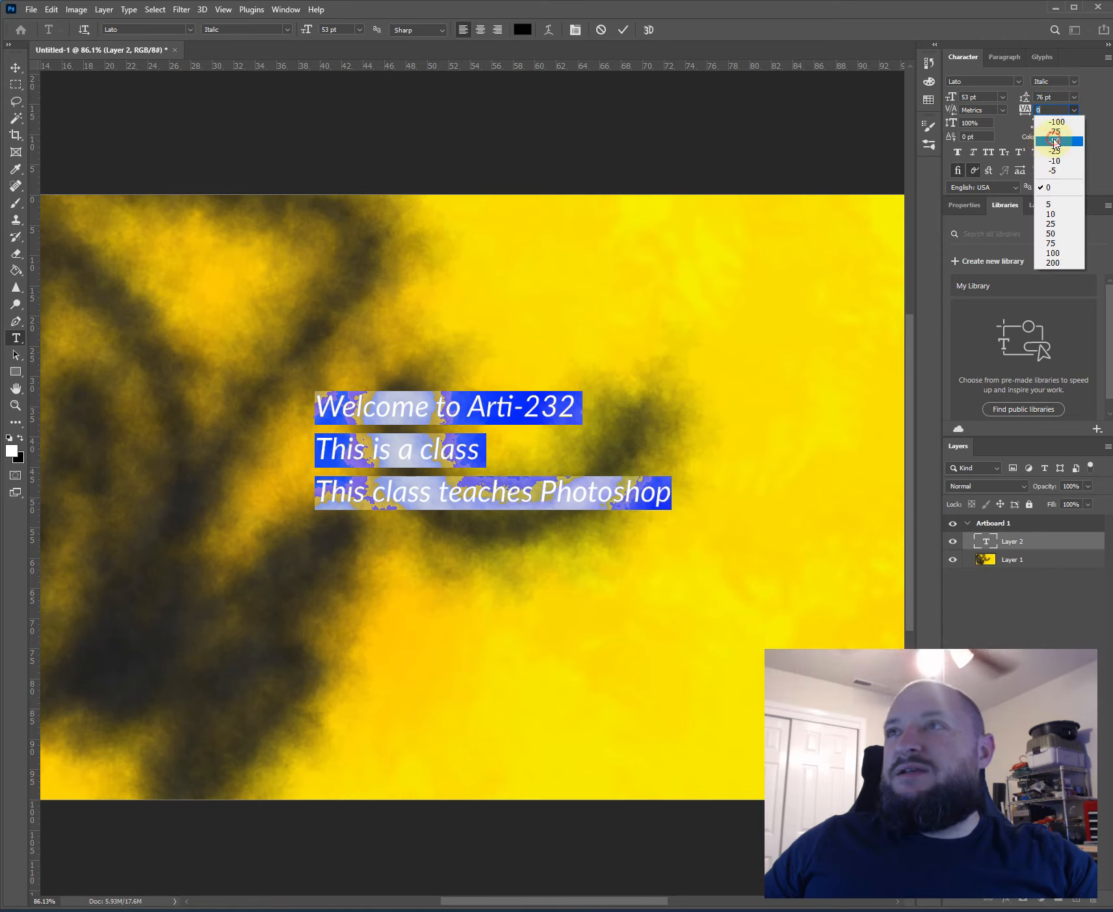
{"action": "left_click", "coordinate": [1054, 141]}
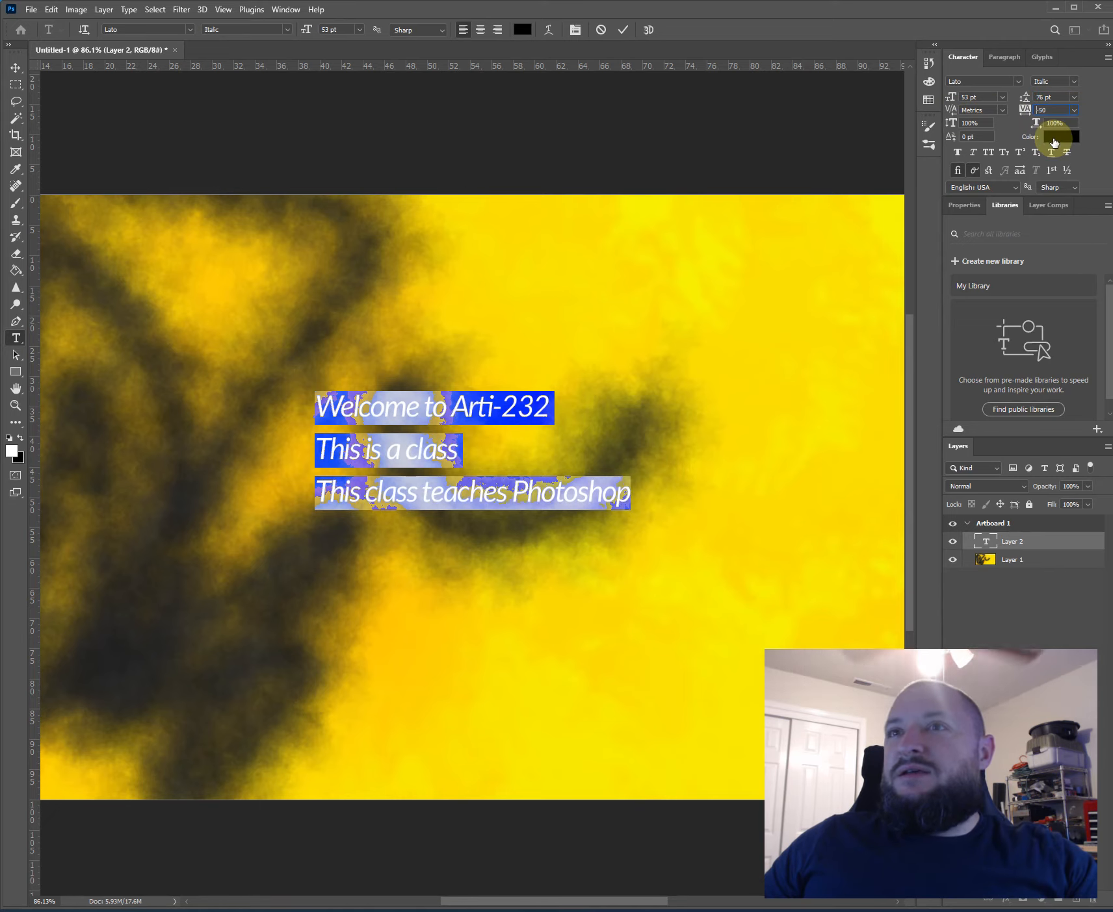
{"action": "left_click", "coordinate": [1076, 111]}
{"action": "left_click", "coordinate": [1062, 188]}
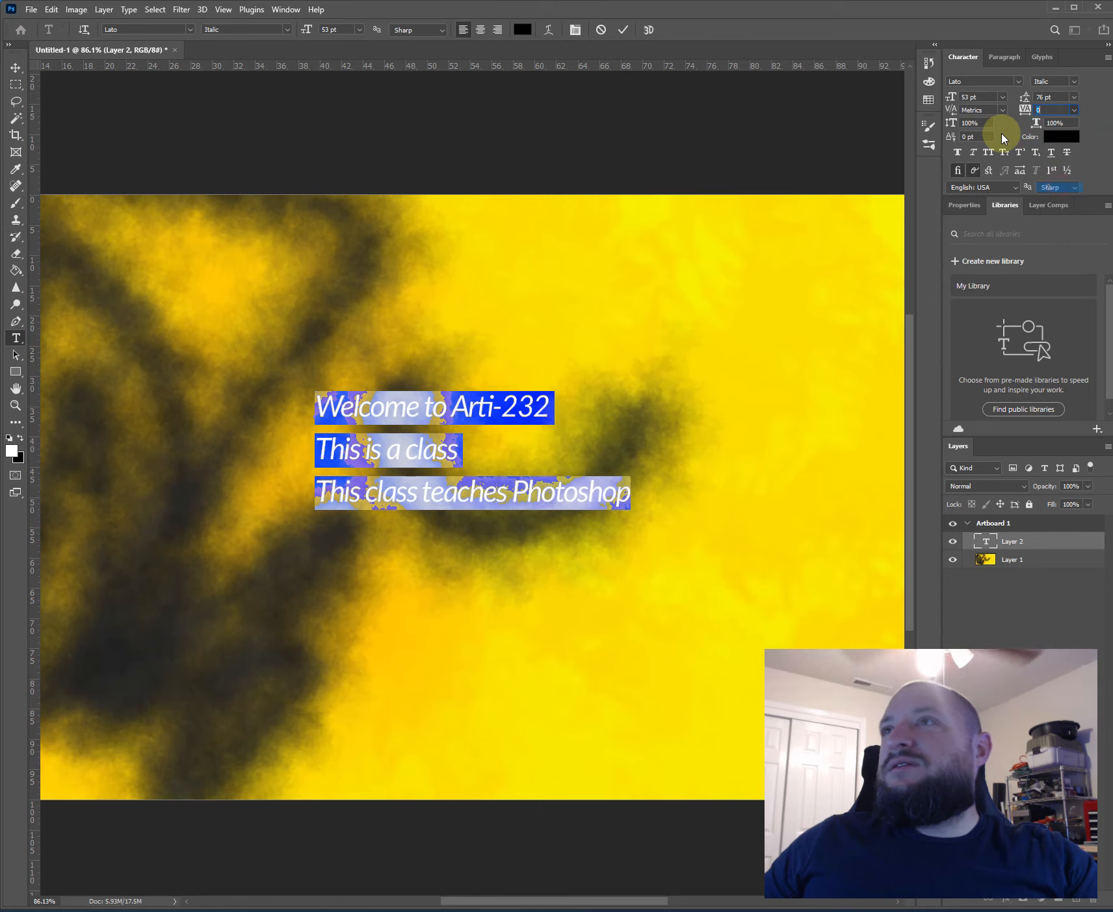
- Stretch all three text lines to a vertical scale of 142%
{"action": "key", "text": "Up"}
{"action": "key", "text": "Up"}
{"action": "key", "text": "Up"}
{"action": "key", "text": "Up"}
{"action": "key", "text": "Up"}
{"action": "key", "text": "Up"}
{"action": "key", "text": "Up"}
{"action": "key", "text": "Up"}
{"action": "key", "text": "Up"}
{"action": "key", "text": "Up"}
{"action": "key", "text": "Up"}
{"action": "key", "text": "Up"}
{"action": "key", "text": "Up"}
{"action": "key", "text": "Up"}
{"action": "key", "text": "Up"}
{"action": "key", "text": "Up"}
{"action": "key", "text": "Up"}
{"action": "key", "text": "Up"}
{"action": "key", "text": "Up"}
{"action": "key", "text": "Up"}
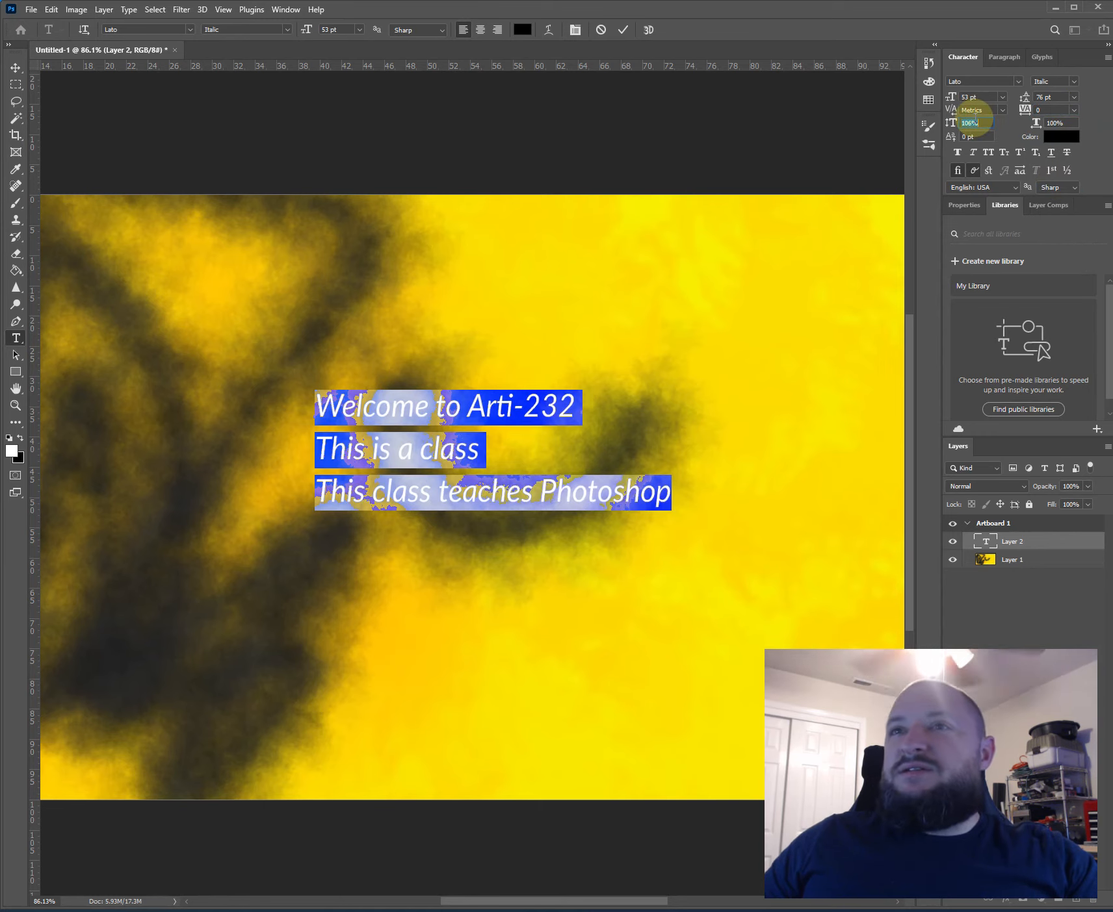
{"action": "key", "text": "Up"}
{"action": "key", "text": "Up"}
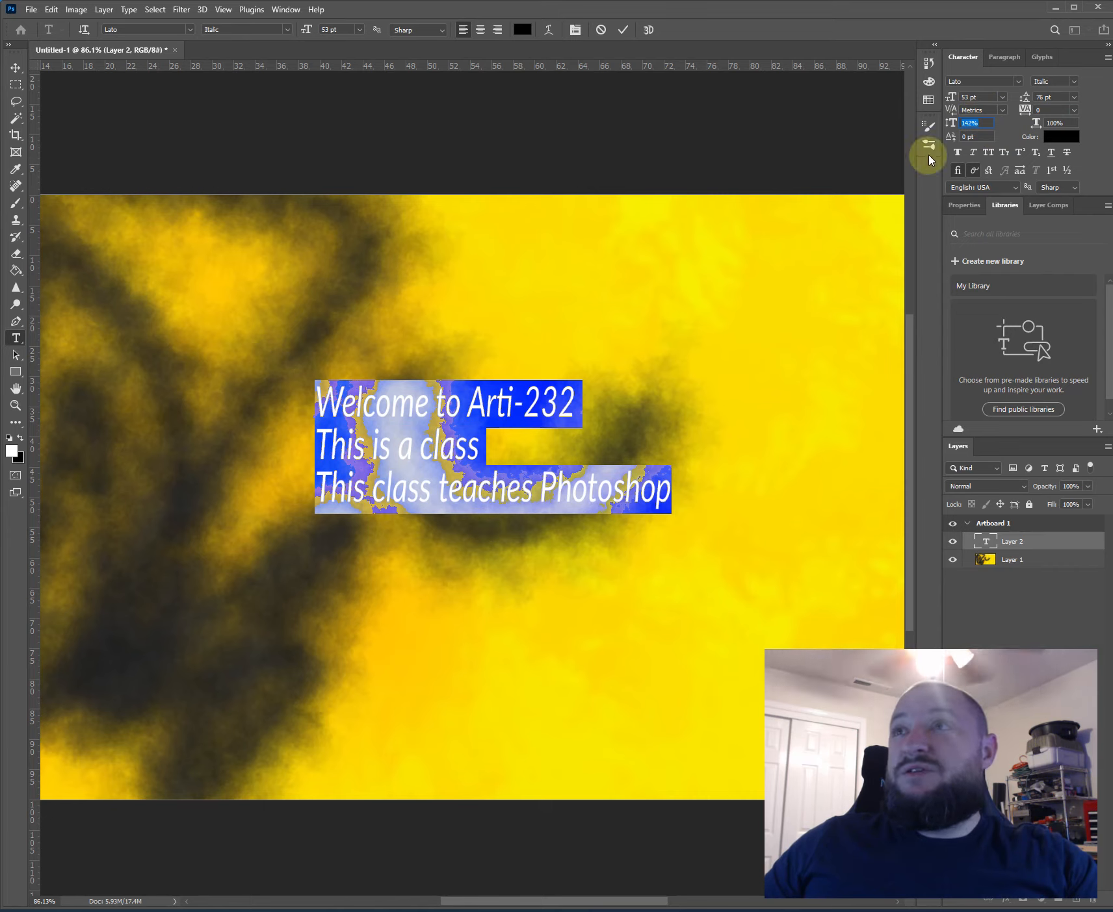
- Try to return the text's vertical scale to 100%, and underline all three lines
{"action": "type", "text": "100"}
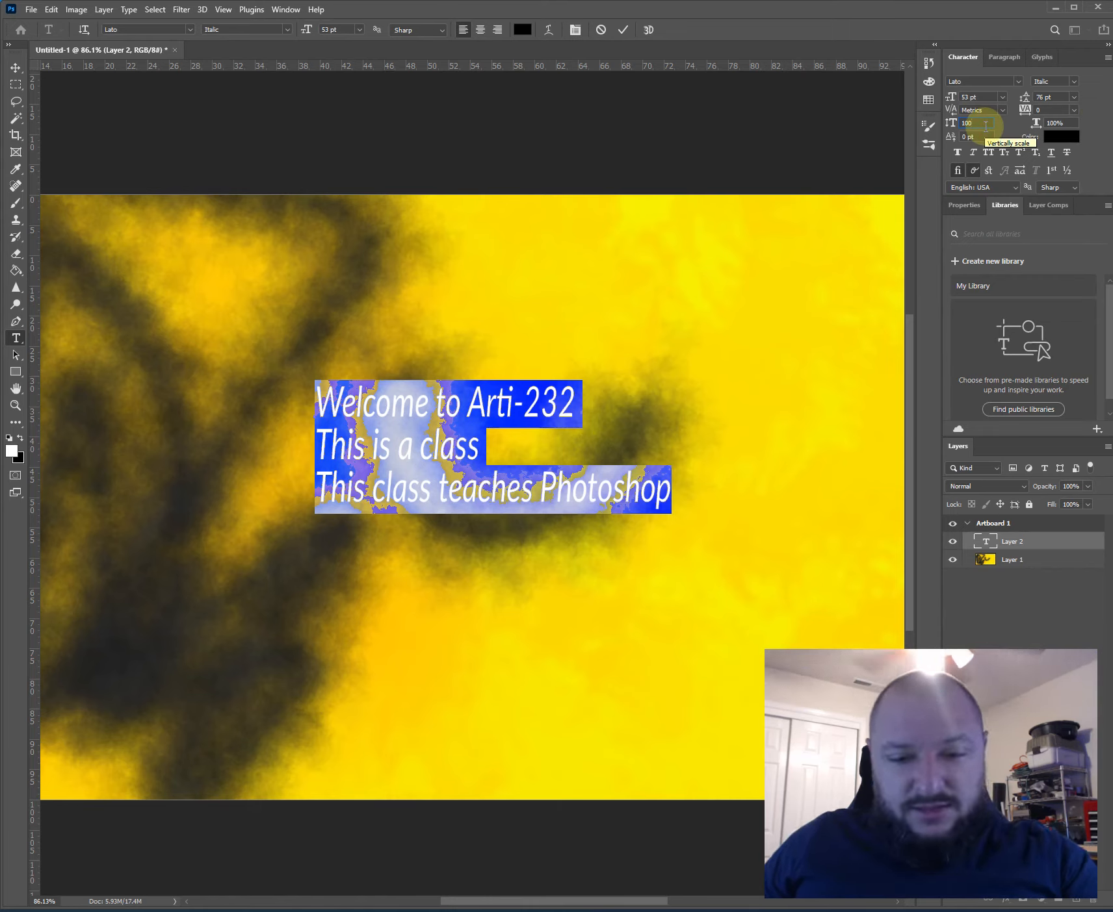
{"action": "key", "text": "Return"}
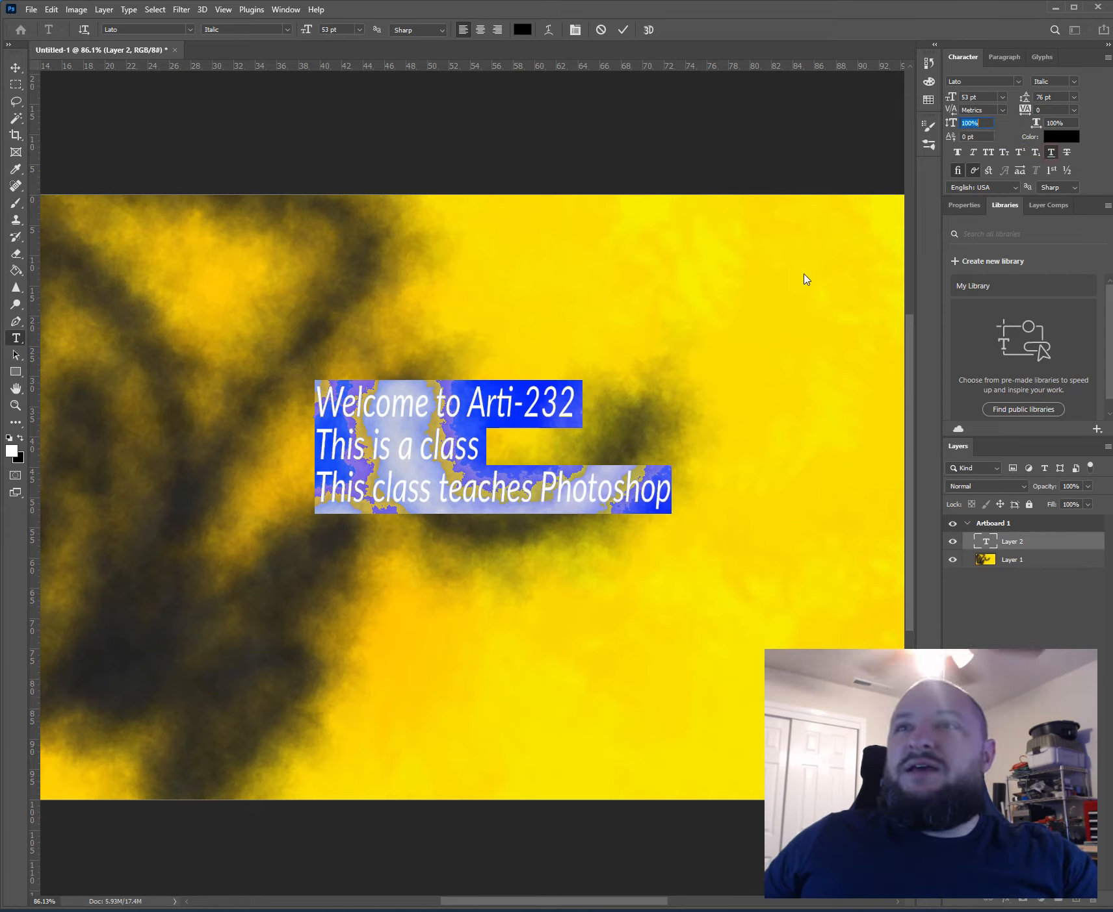
{"action": "left_click", "coordinate": [411, 441]}
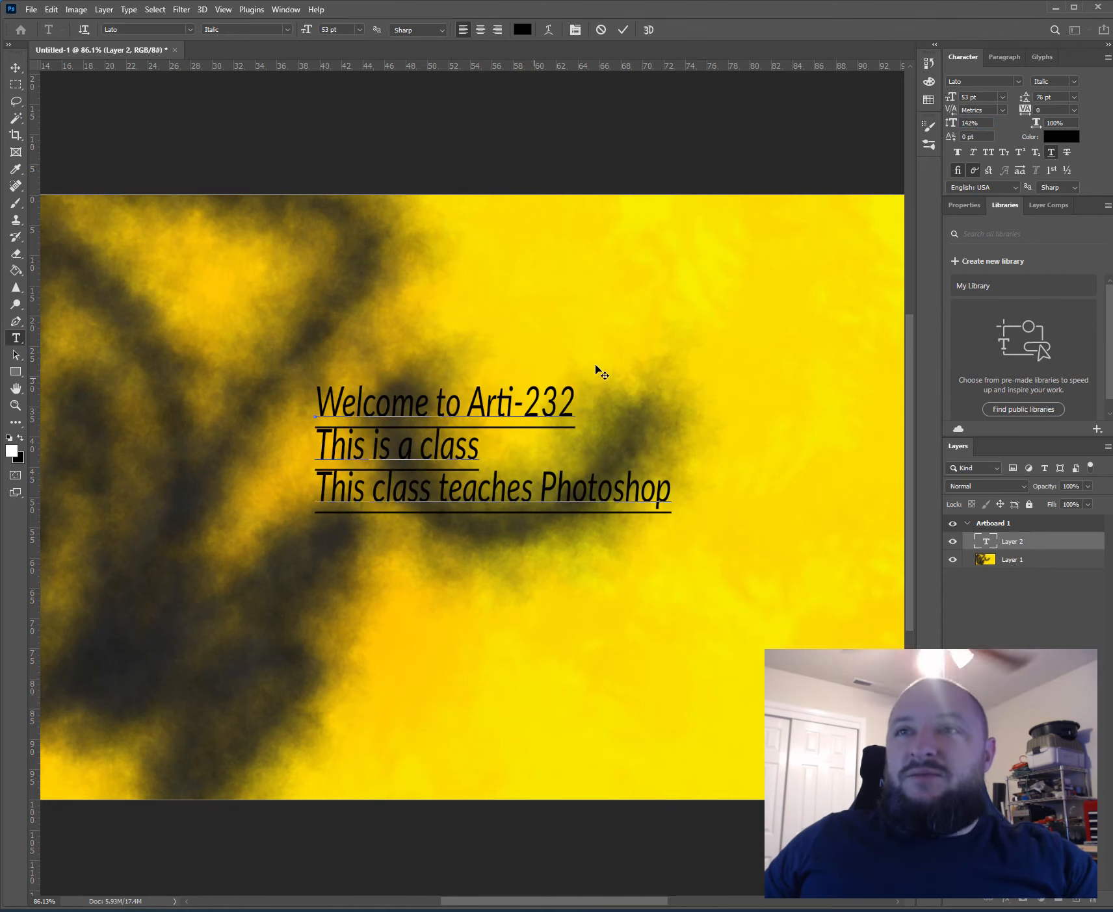
- Make "232" superscript and "Arti" subscript in the first text line
{"action": "left_click_drag", "start_coordinate": [528, 395], "coordinate": [630, 382]}
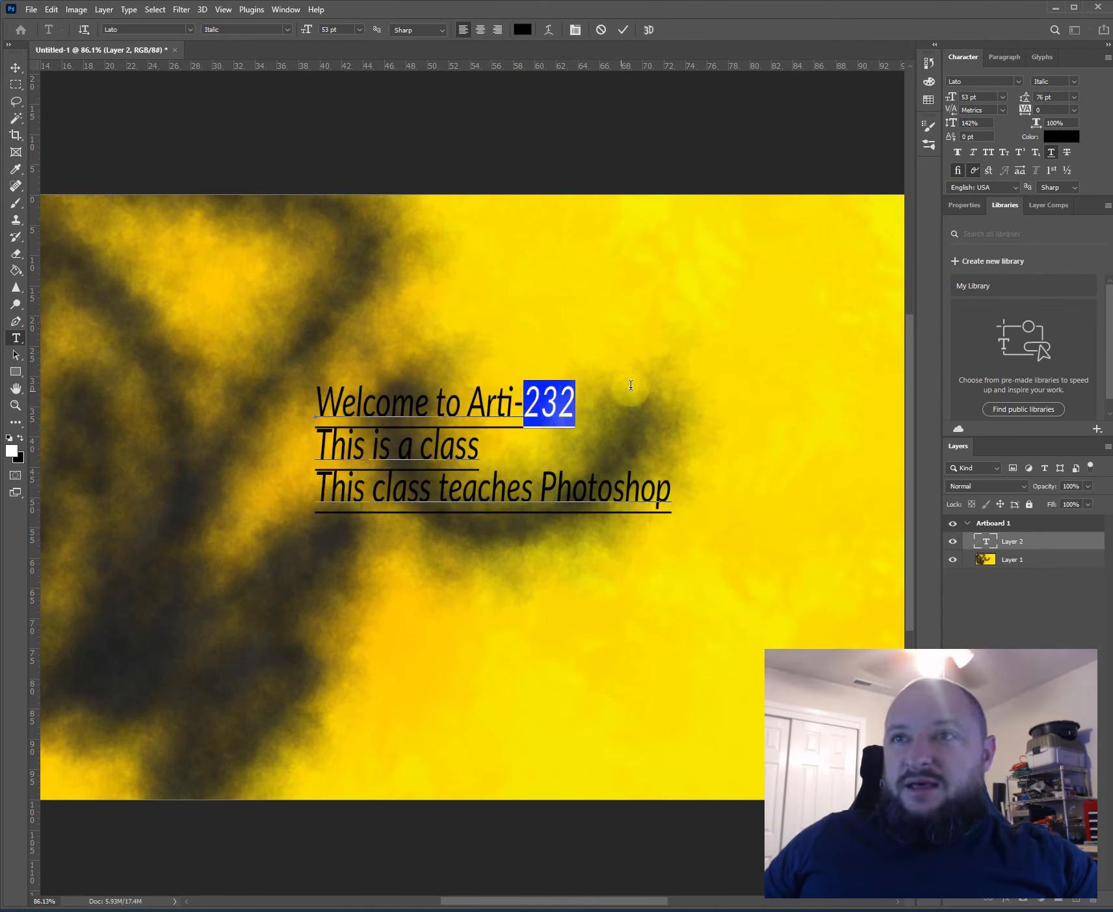
{"action": "left_click", "coordinate": [1020, 153]}
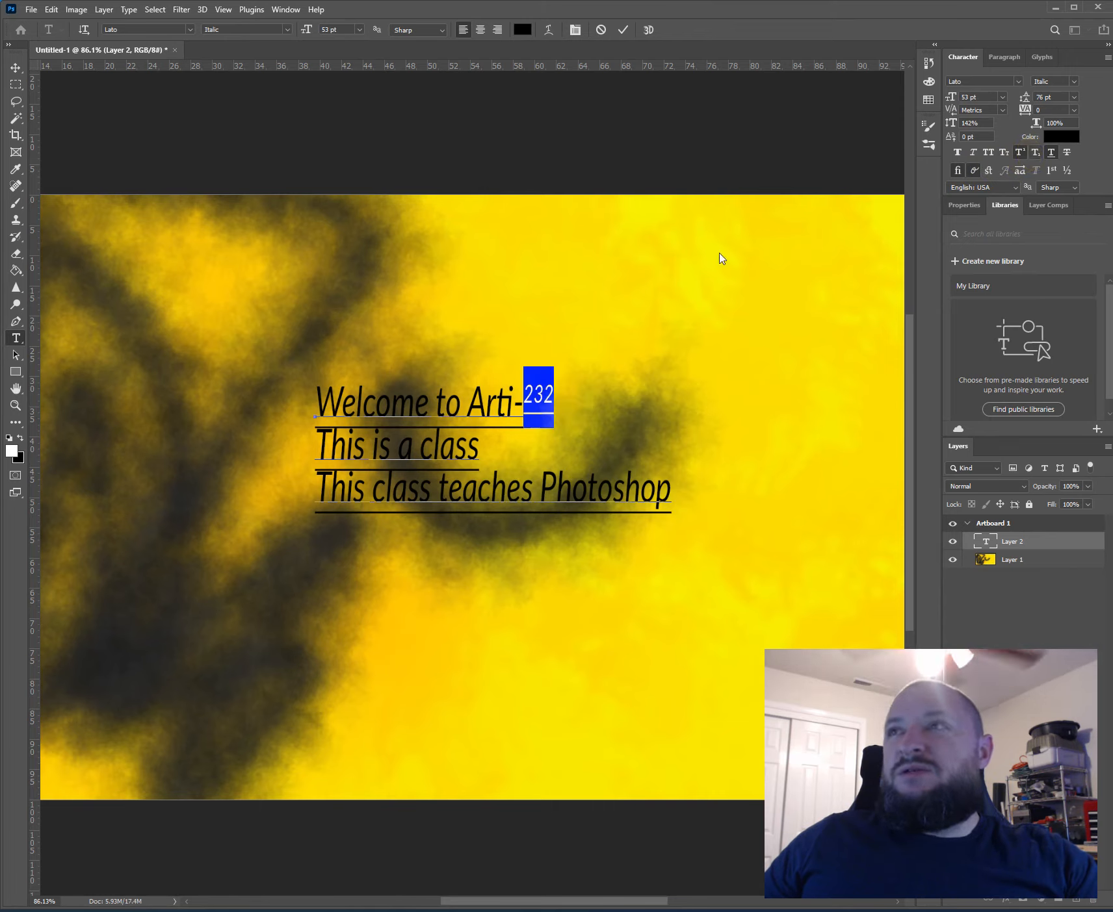
{"action": "left_click_drag", "start_coordinate": [514, 401], "coordinate": [467, 400]}
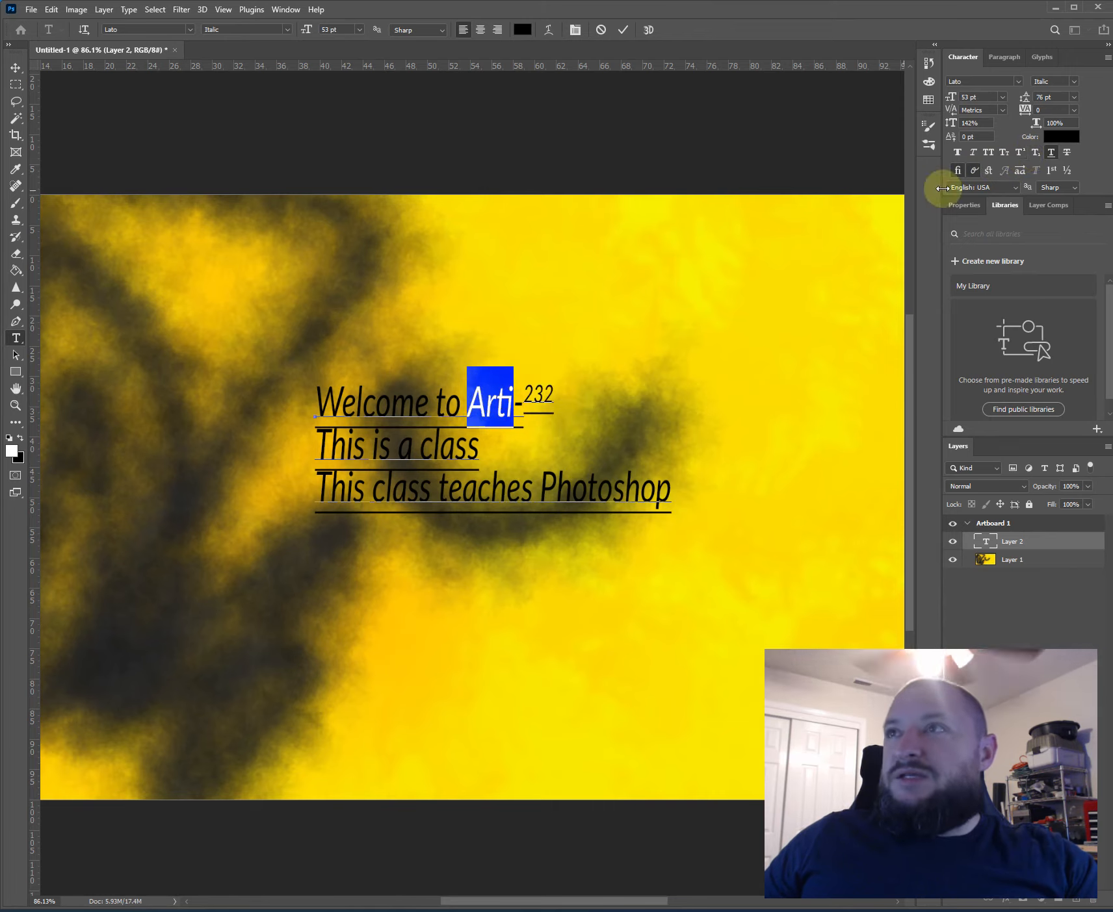
{"action": "left_click", "coordinate": [1035, 154]}
{"action": "left_click", "coordinate": [479, 419]}
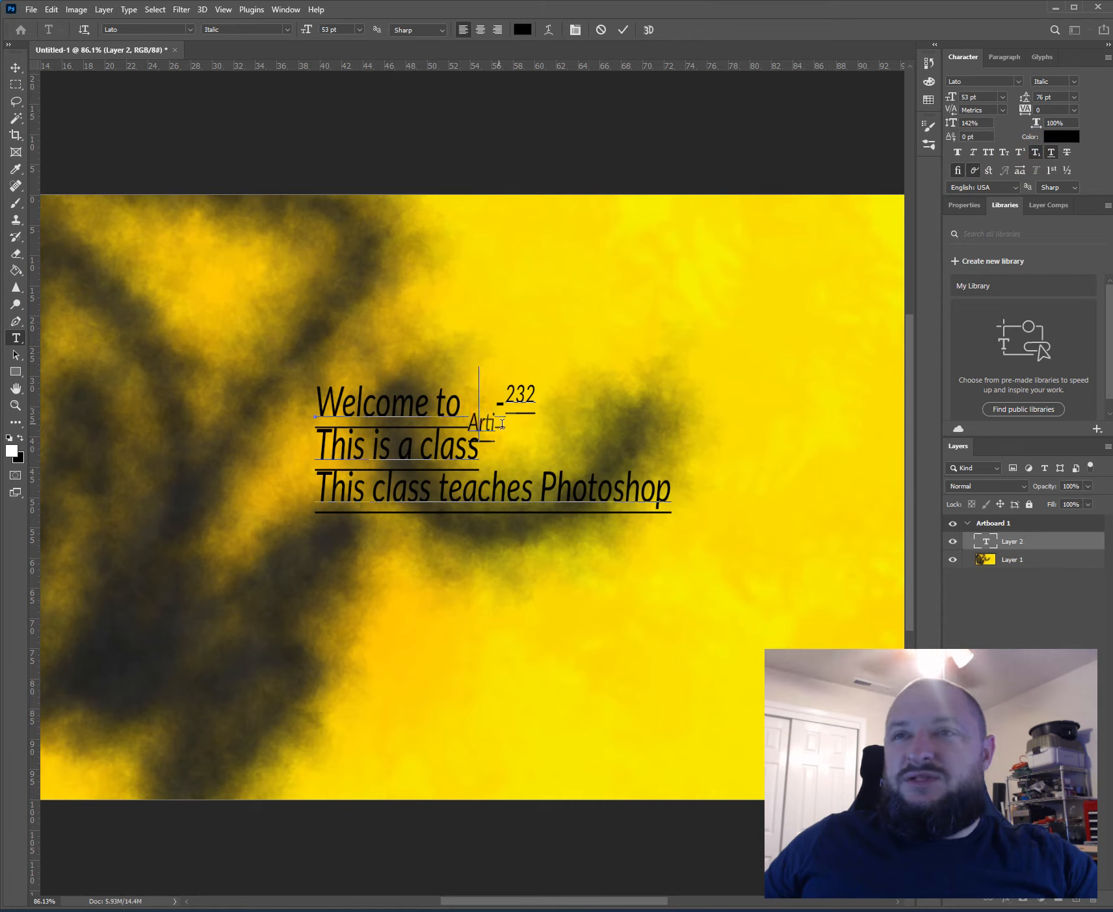
{"action": "scroll", "coordinate": [479, 423], "scroll_direction": "up", "scroll_amount": 1}
{"action": "scroll", "coordinate": [474, 421], "scroll_direction": "up", "scroll_amount": 2}
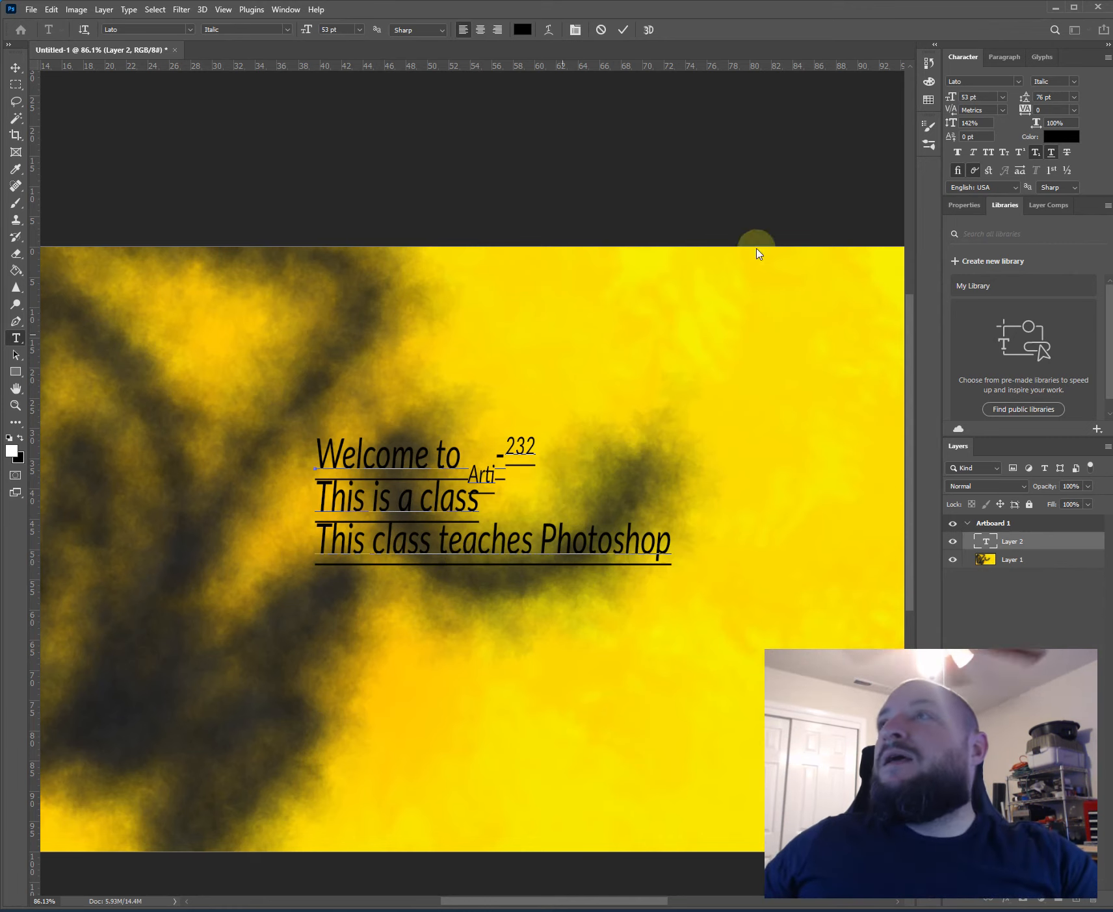
- Strike through "lass teaches Photoshop" in the third line and commit the text edit
{"action": "left_click_drag", "start_coordinate": [386, 540], "coordinate": [671, 541]}
{"action": "left_click", "coordinate": [1066, 152]}
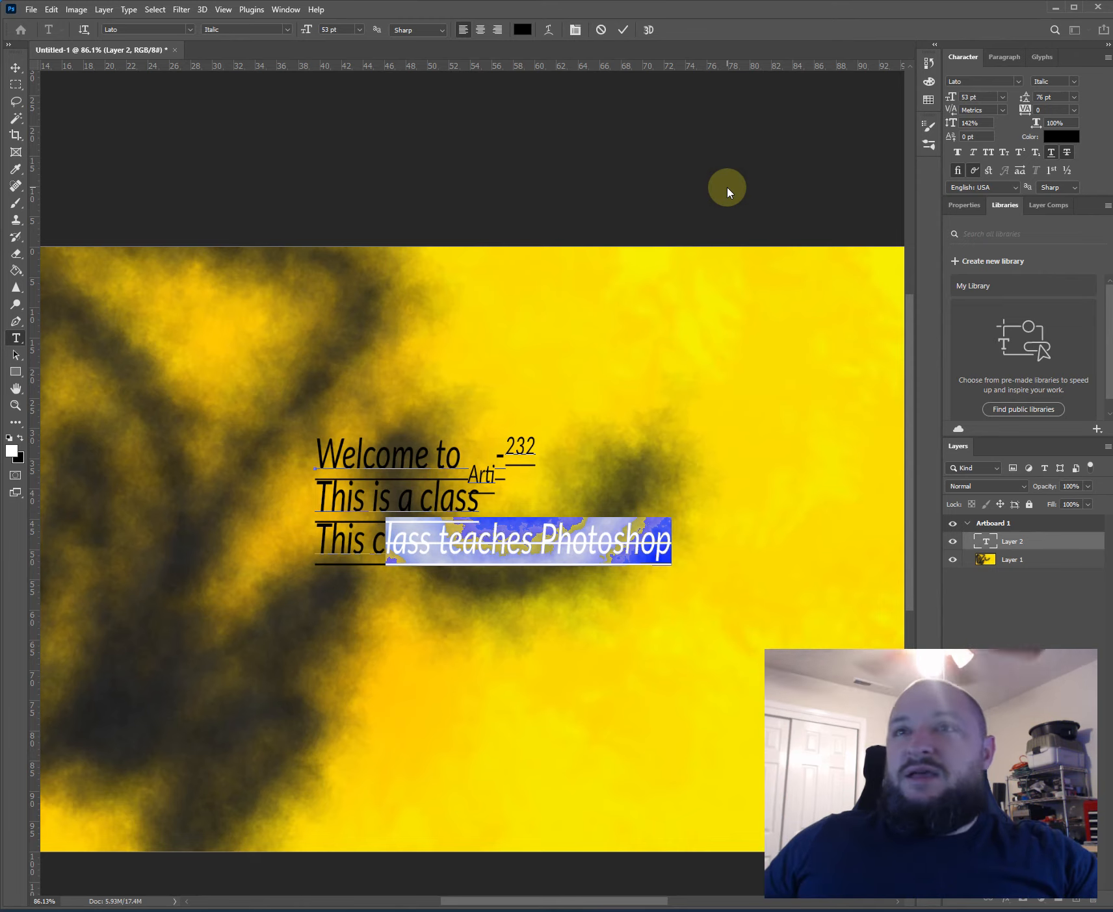
{"action": "left_click", "coordinate": [623, 31]}
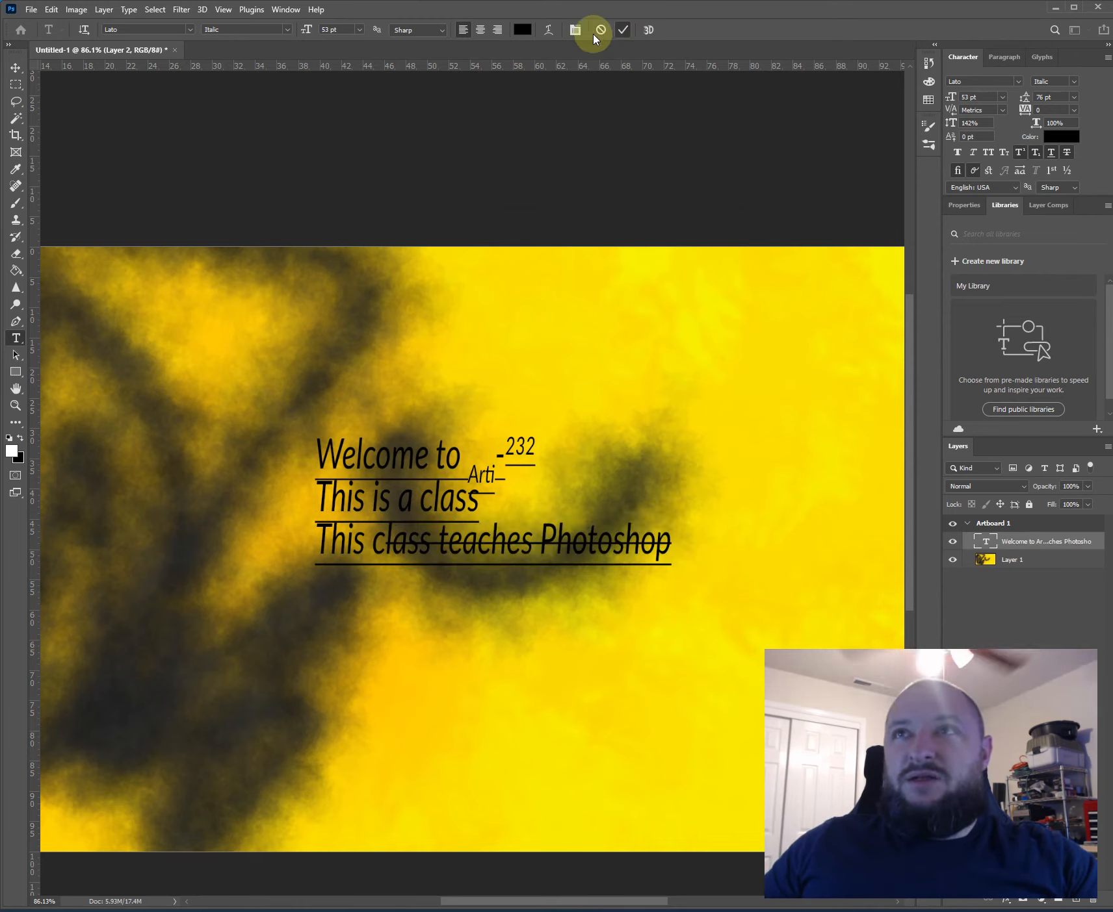
- Move the text layer a little up and to the left on the artboard
{"action": "key", "text": "v"}
{"action": "left_click_drag", "start_coordinate": [399, 466], "coordinate": [364, 422]}
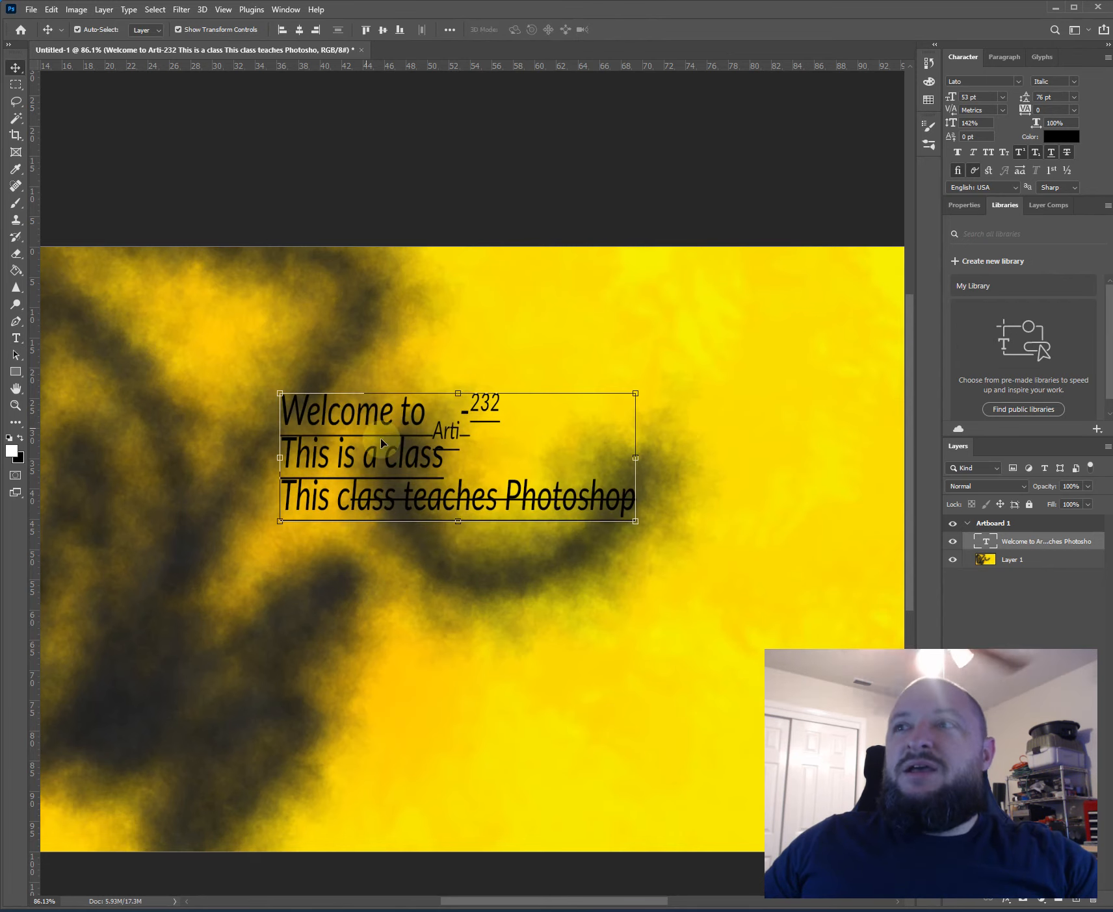
{"action": "right_click", "coordinate": [1013, 543]}
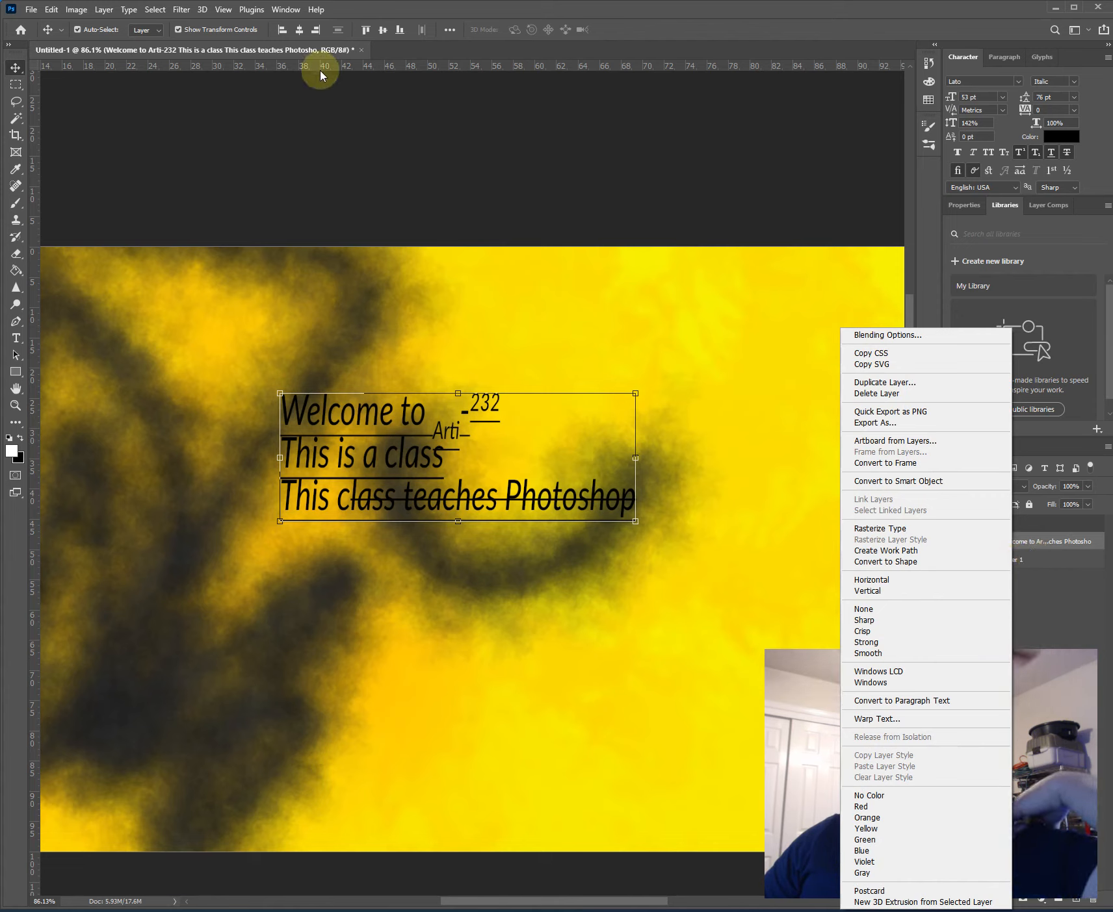
{"action": "left_click", "coordinate": [104, 10]}
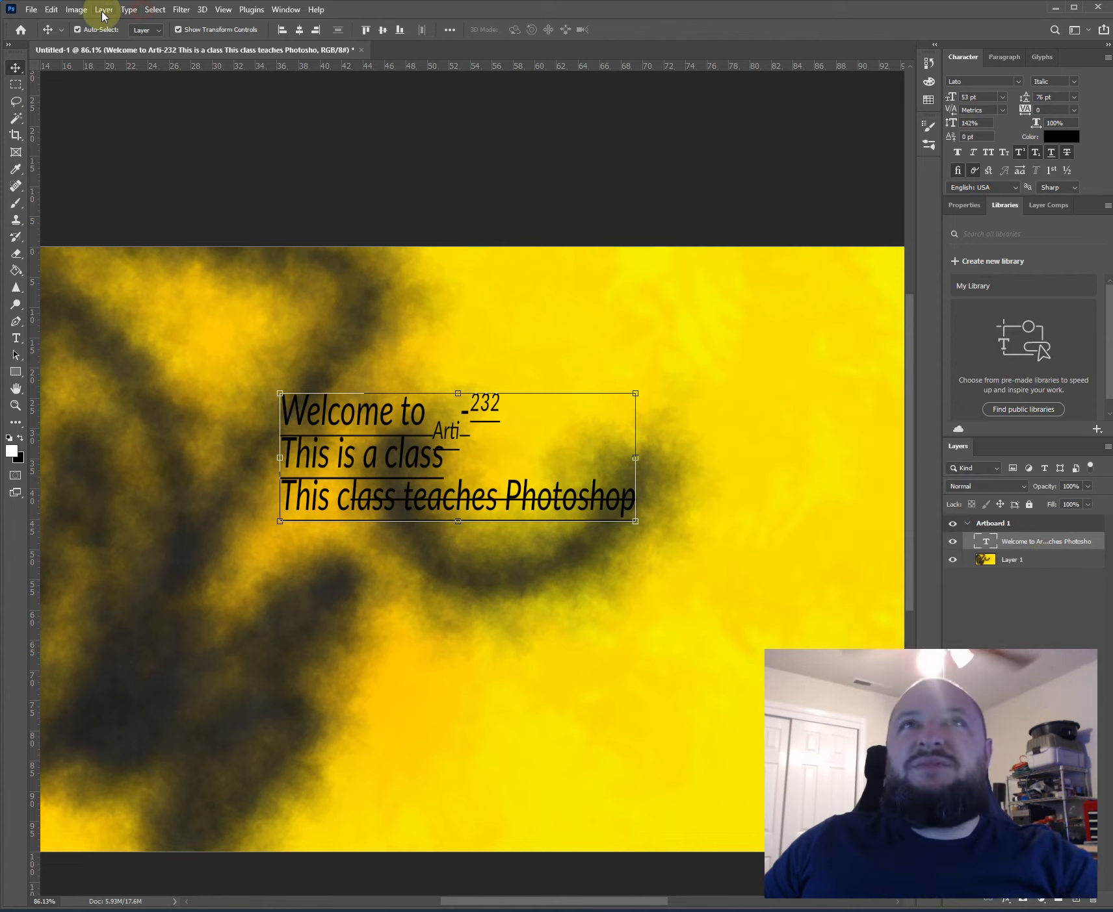
- Add a Stroke layer style to the text layer with a size of 7 px and the Outside position
{"action": "left_click", "coordinate": [104, 10]}
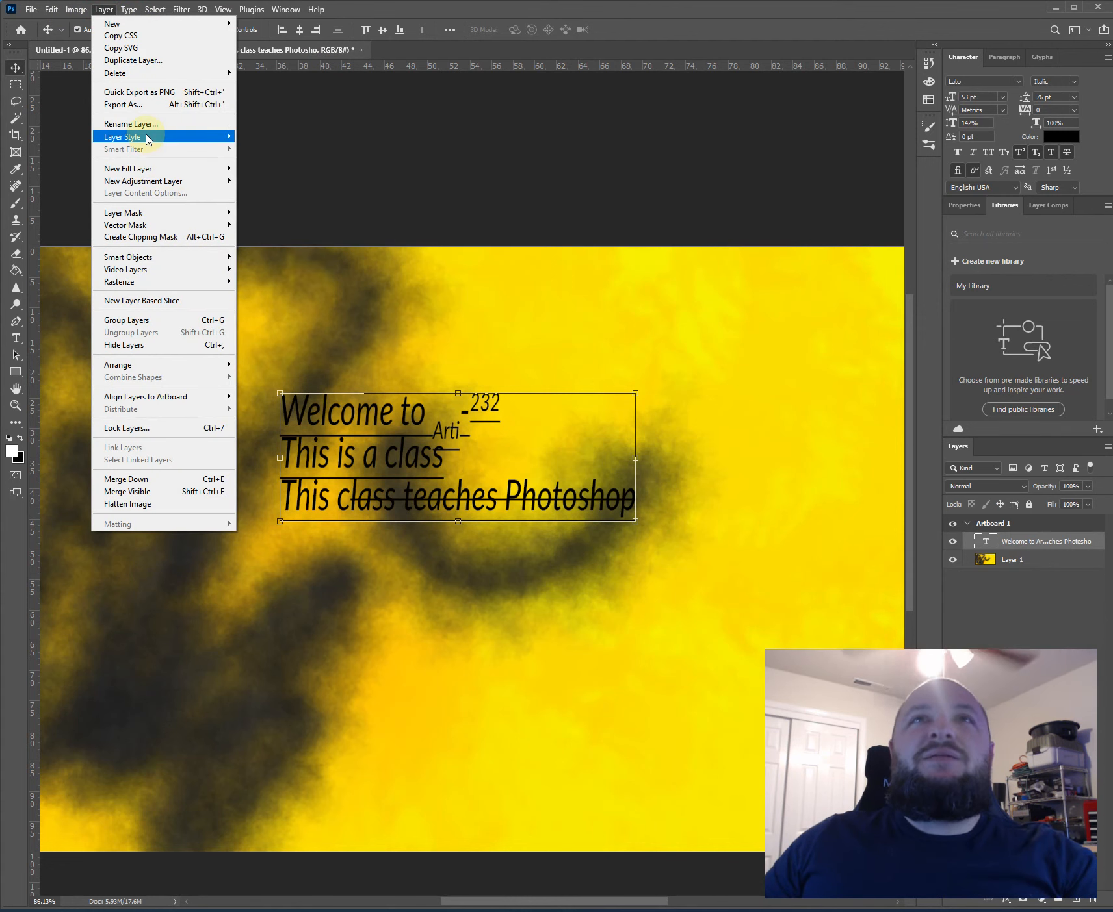
{"action": "mouse_move", "coordinate": [149, 136]}
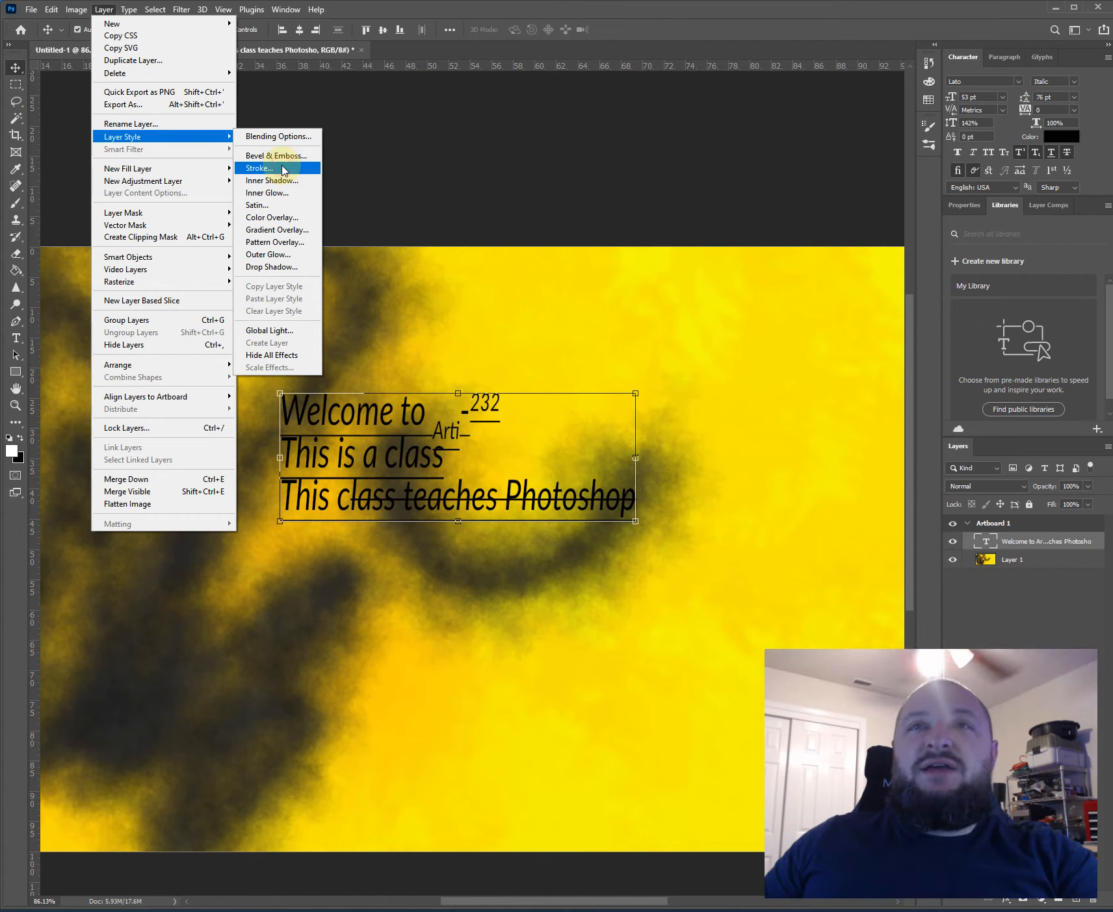
{"action": "left_click", "coordinate": [283, 167]}
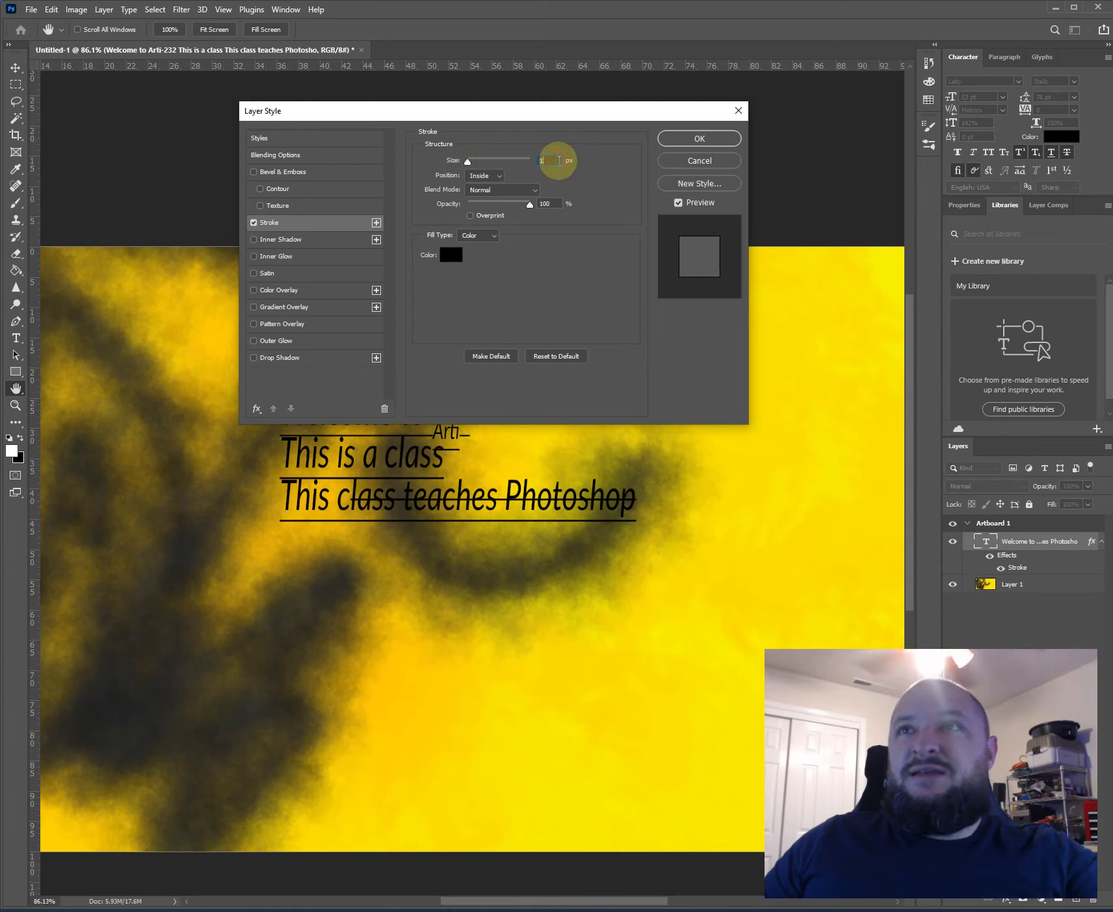
{"action": "type", "text": "5"}
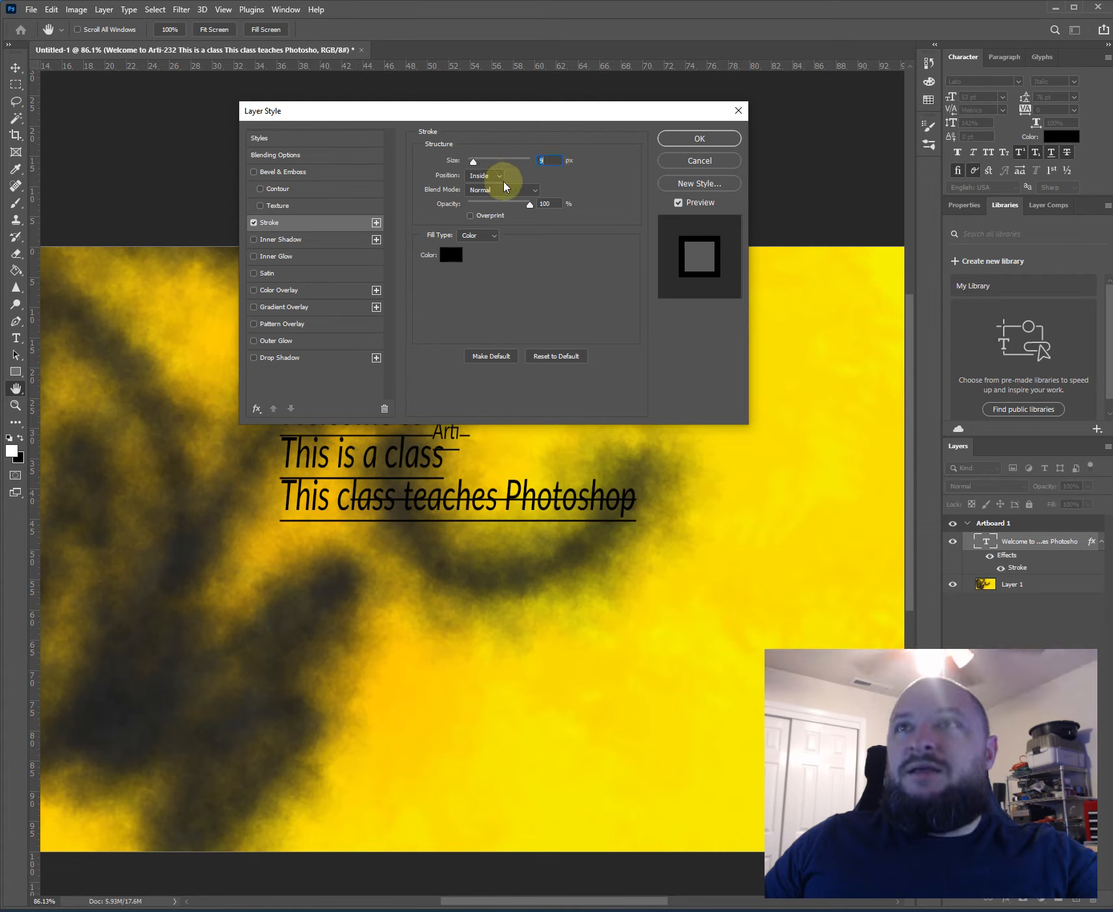
{"action": "left_click", "coordinate": [485, 175]}
{"action": "left_click", "coordinate": [478, 186]}
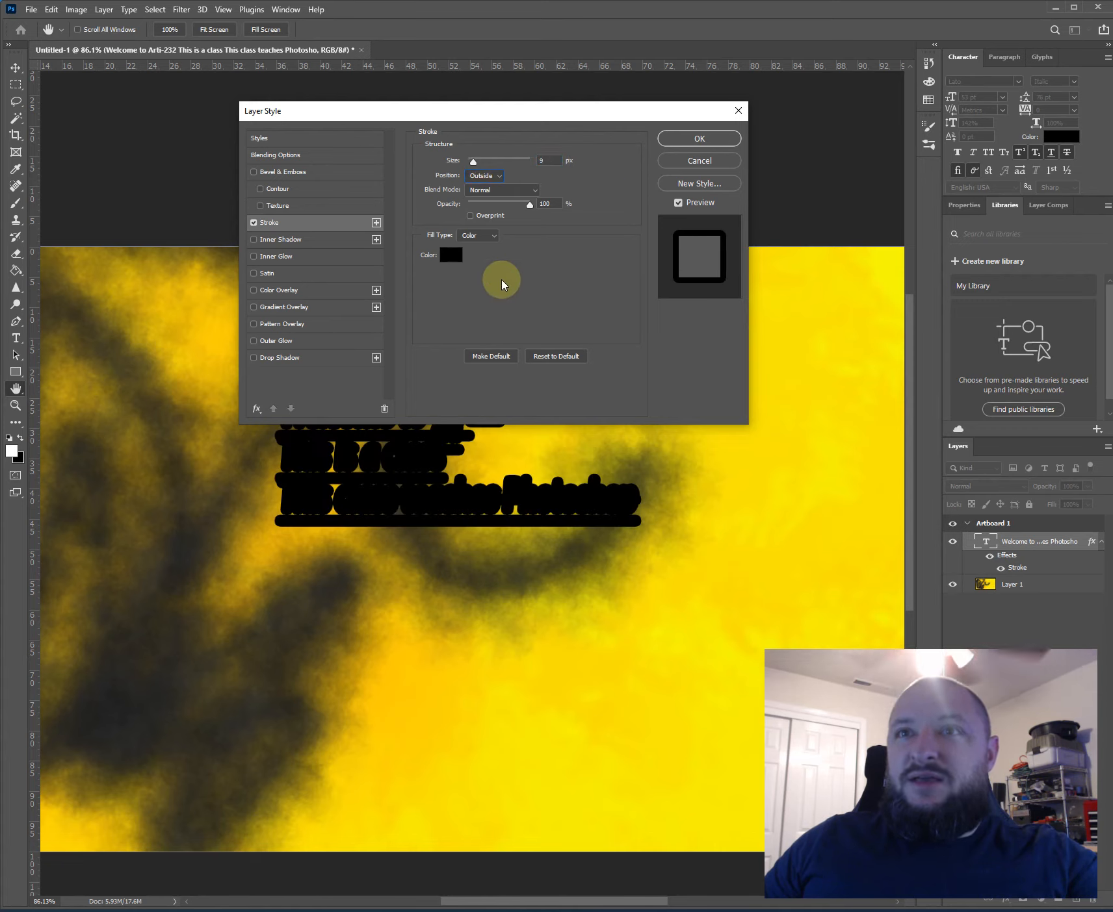
- Try white (ffffff) as the color of the text's stroke
{"action": "left_click", "coordinate": [450, 255]}
{"action": "left_click", "coordinate": [378, 159]}
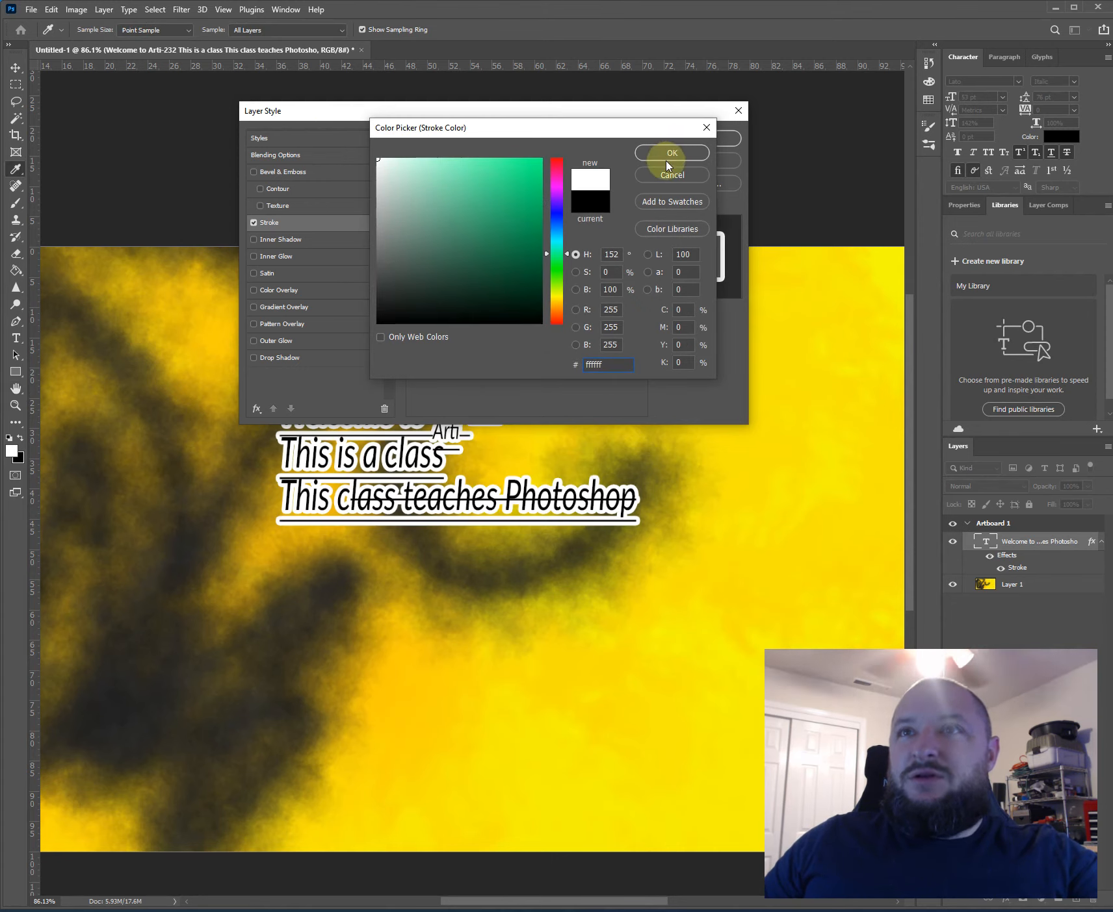
{"action": "left_click", "coordinate": [650, 153]}
- Set the color of the text's stroke to a bright green
{"action": "left_click", "coordinate": [451, 255]}
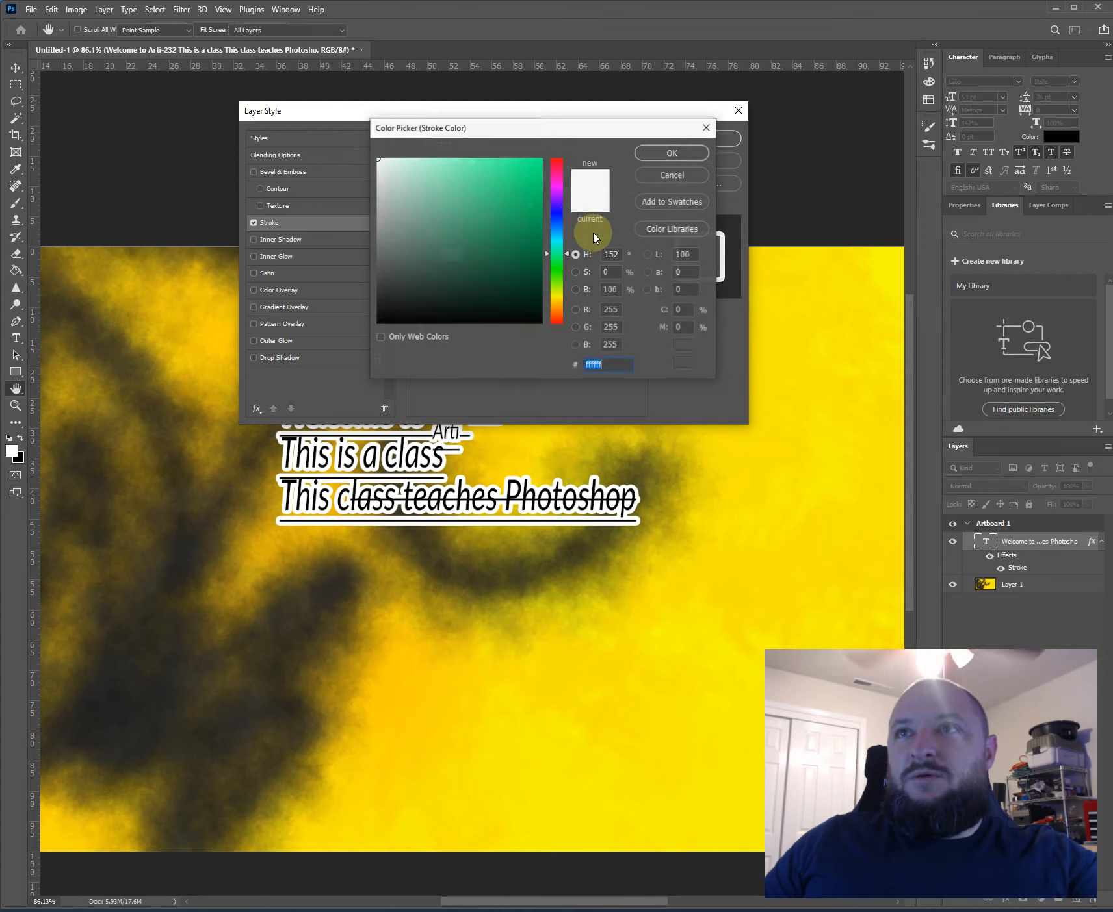
{"action": "left_click_drag", "start_coordinate": [516, 189], "coordinate": [529, 161]}
{"action": "left_click", "coordinate": [673, 152]}
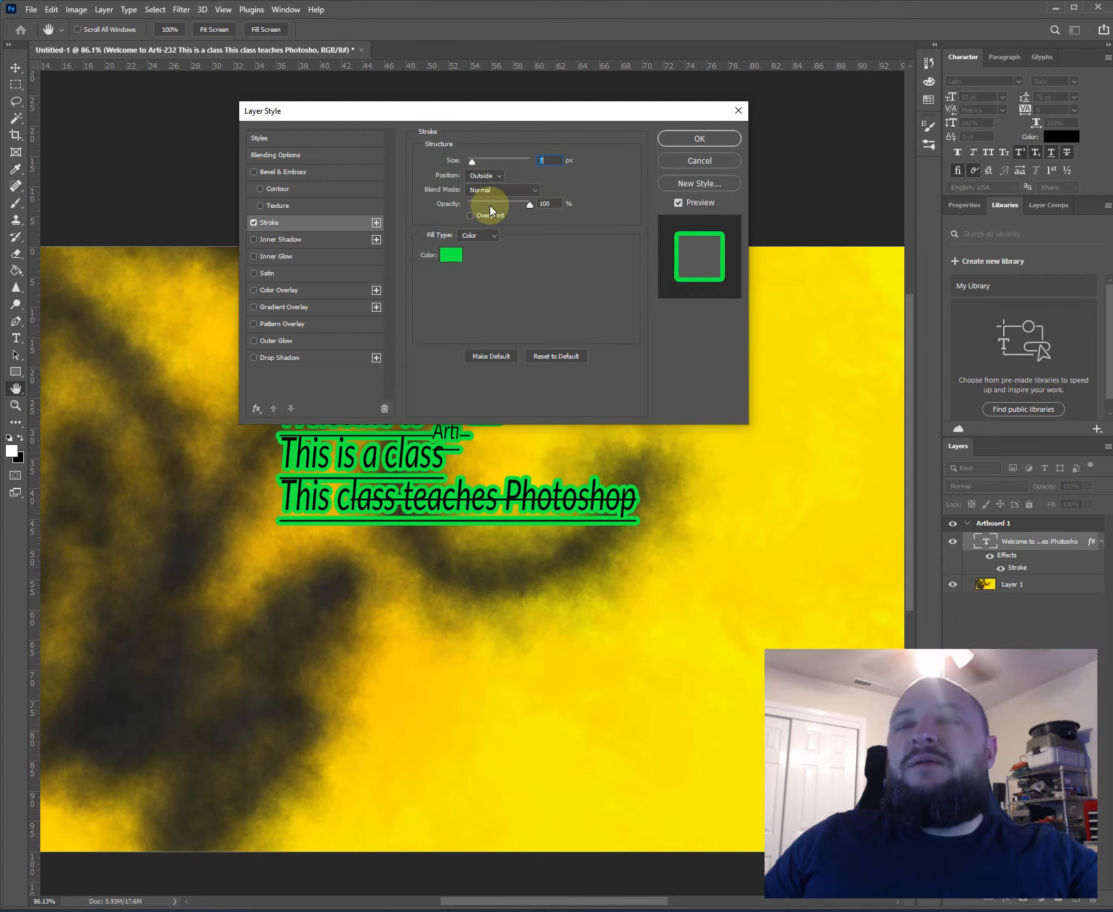
- Set the stroke's blend mode to Darken and its opacity to 59%
{"action": "left_click", "coordinate": [528, 190]}
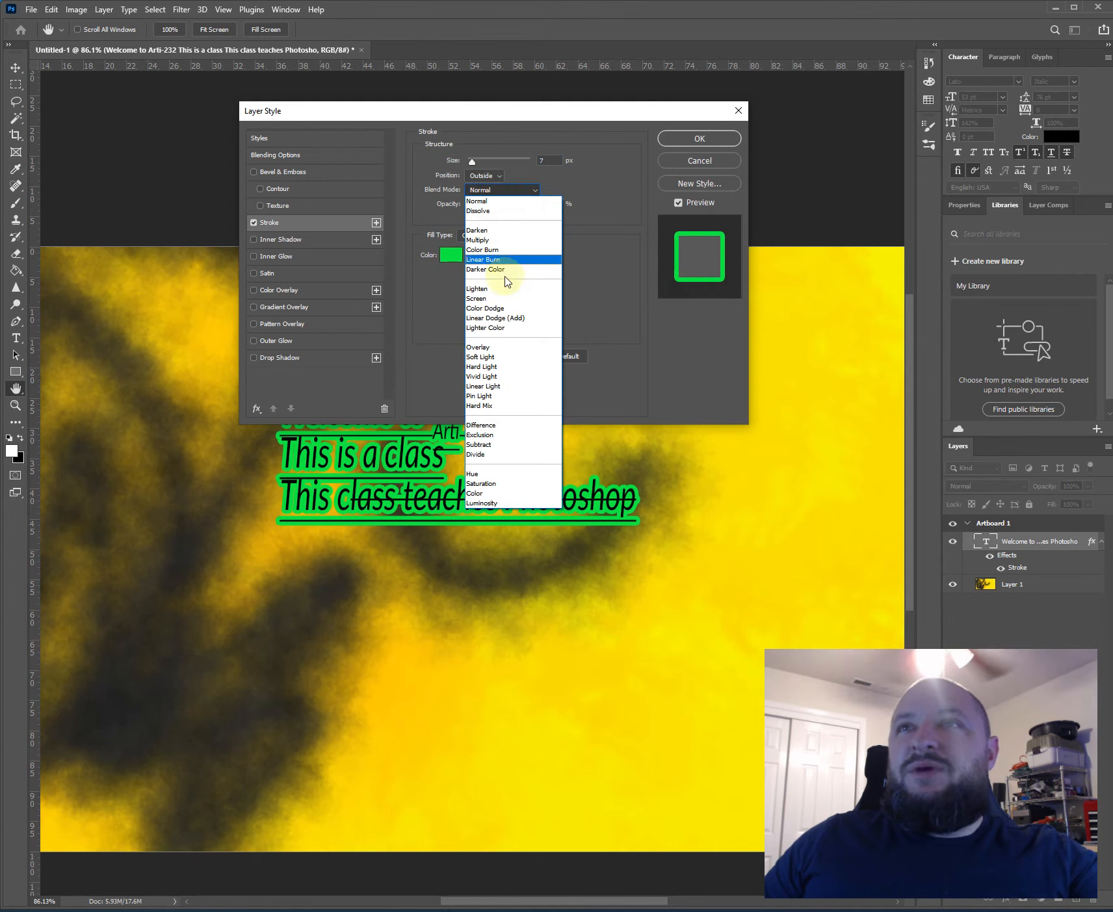
{"action": "left_click", "coordinate": [494, 230]}
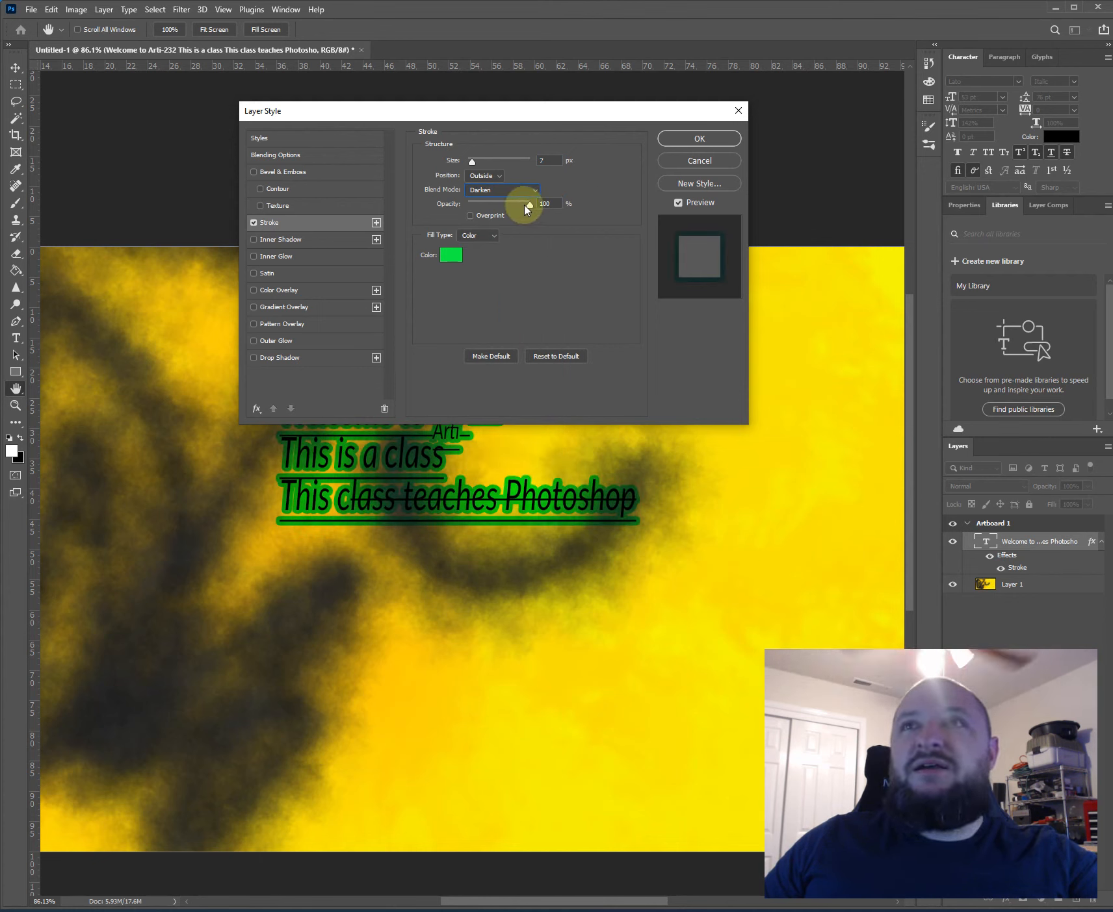
{"action": "mouse_move", "coordinate": [528, 205]}
{"action": "left_mouse_down"}
{"action": "mouse_move", "coordinate": [492, 204]}
{"action": "mouse_move", "coordinate": [508, 203]}
{"action": "left_mouse_up"}
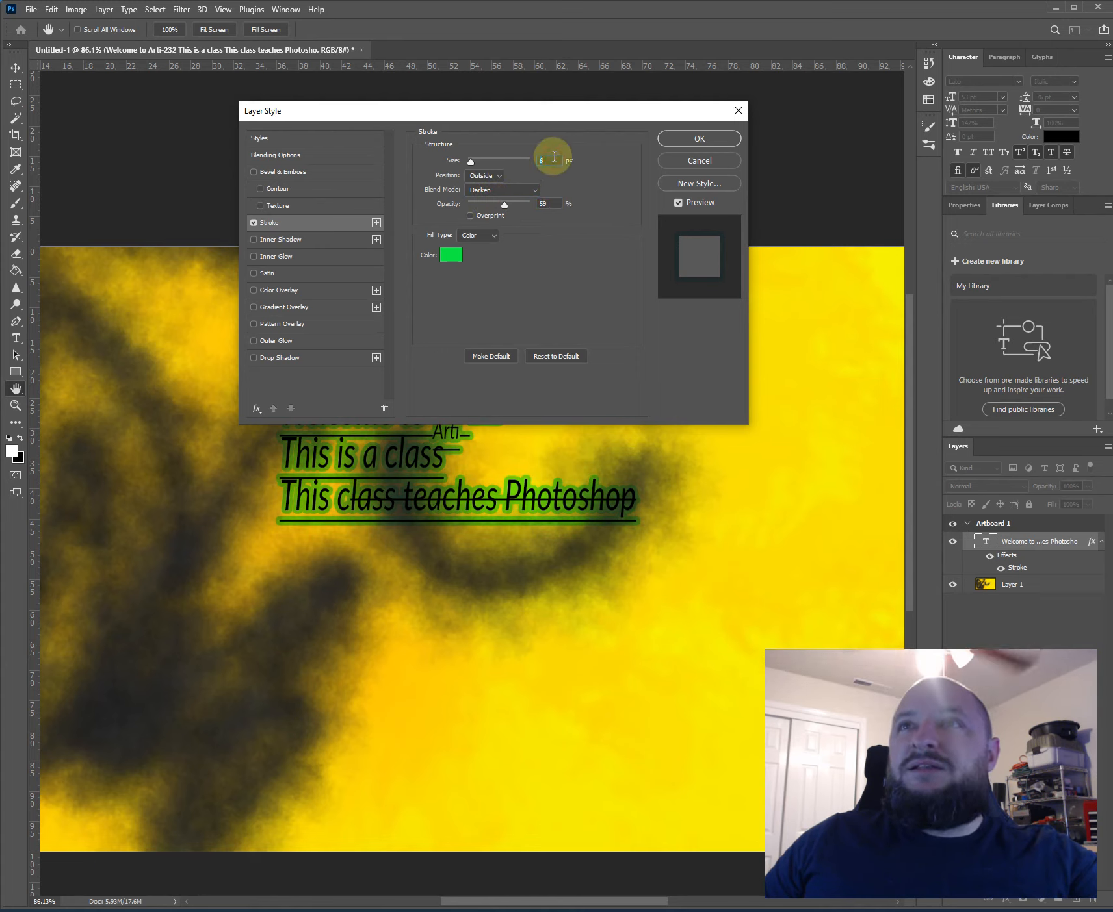
- Reduce the size of the text's stroke, apply the layer style, and move the text block slightly up and to the right
{"action": "type", "text": "3"}
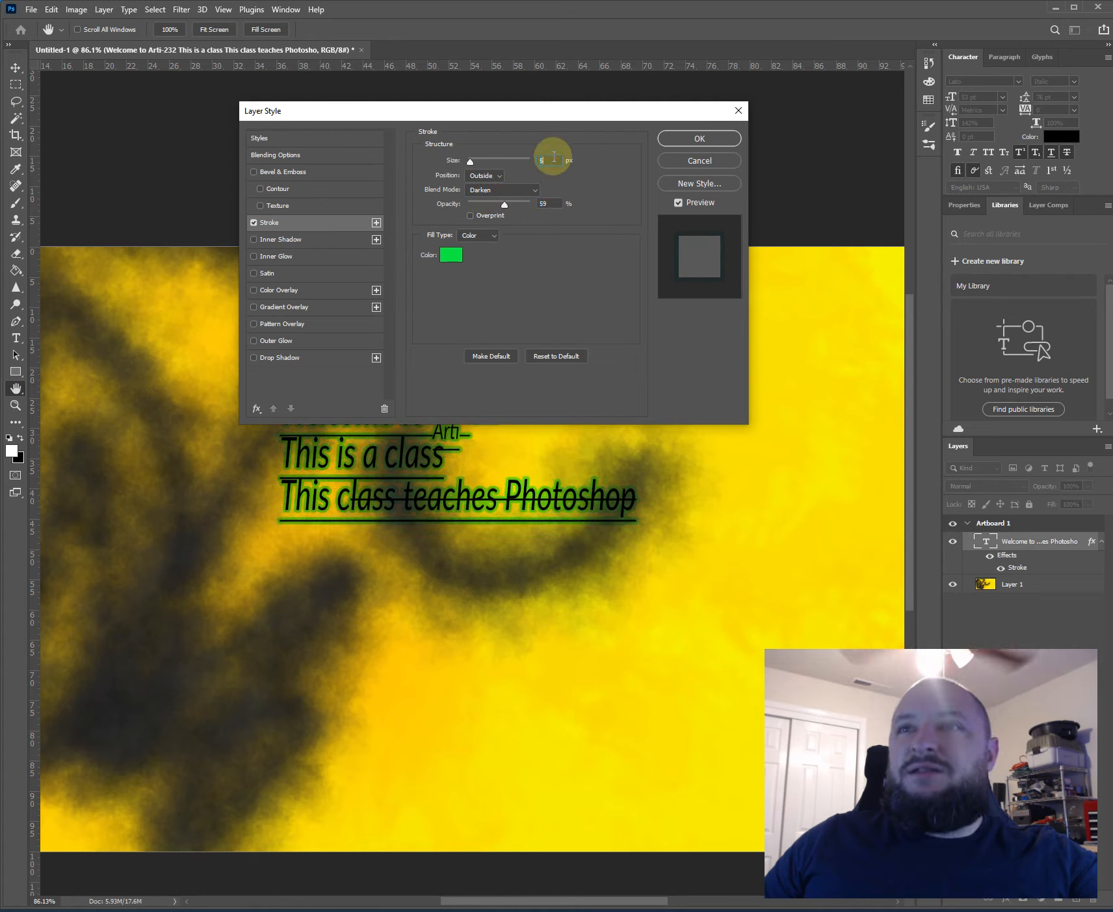
{"action": "left_click", "coordinate": [697, 141]}
{"action": "left_click_drag", "start_coordinate": [321, 416], "coordinate": [379, 397]}
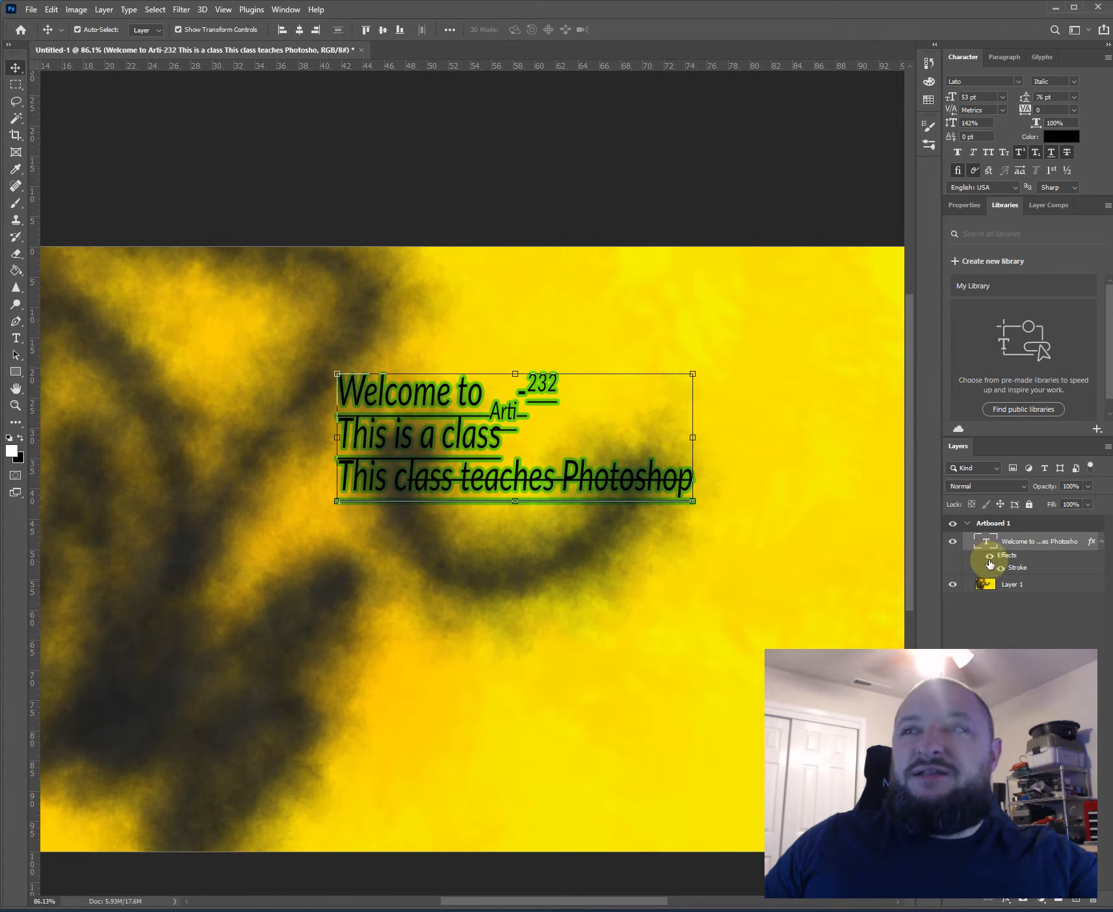
- Hide the text layer's effects and show them again to compare the text with and without the stroke
{"action": "left_click", "coordinate": [990, 557]}
{"action": "left_click", "coordinate": [990, 557]}
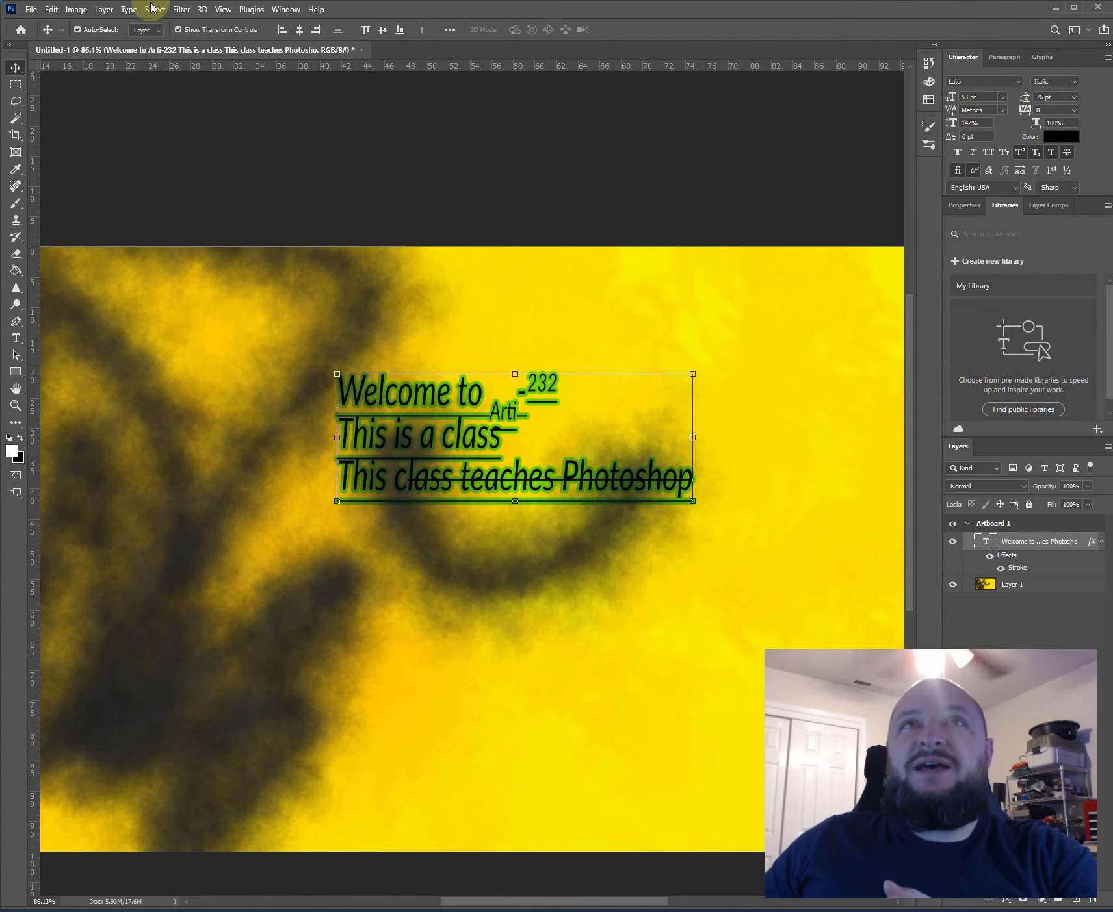
- Add a Drop Shadow to the text layer with Normal blend mode, 91% opacity, 10 px distance, 13% spread and 9 px size
{"action": "left_click", "coordinate": [104, 9]}
{"action": "mouse_move", "coordinate": [165, 138]}
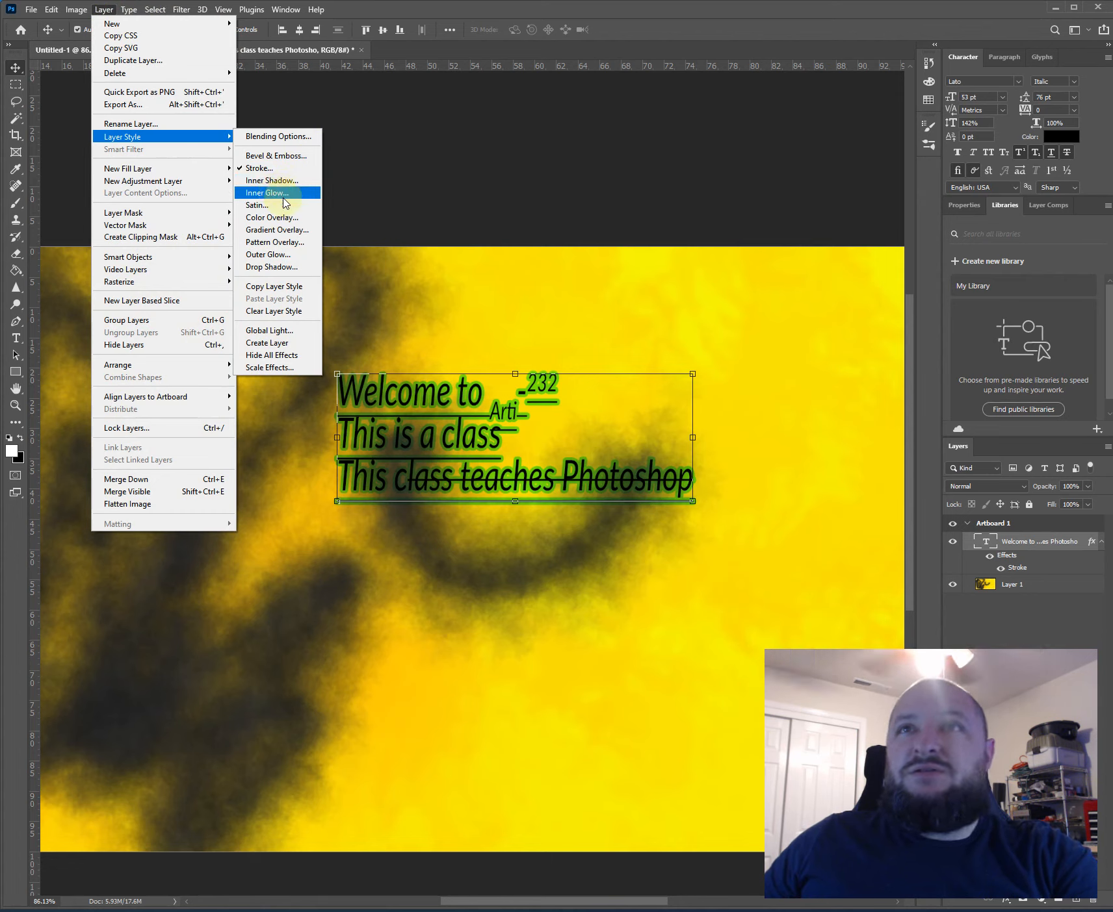
{"action": "left_click", "coordinate": [293, 267]}
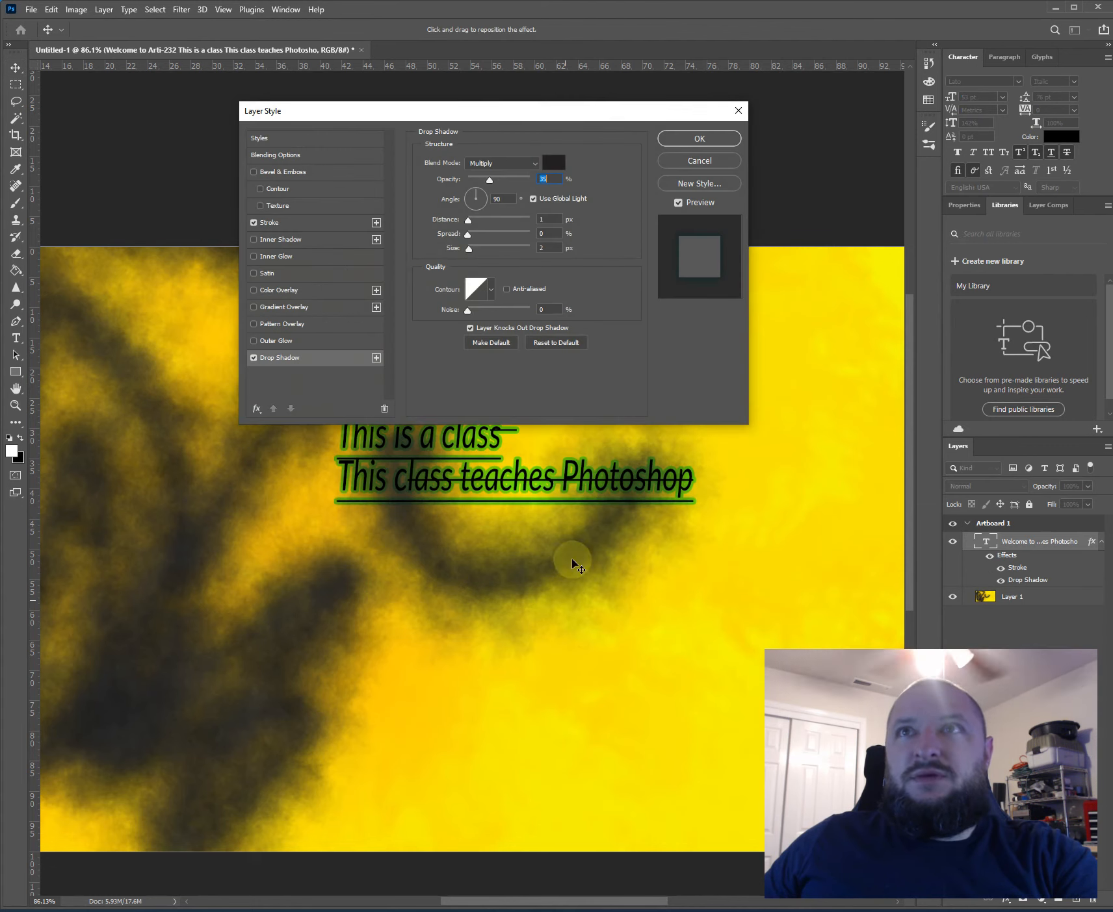
{"action": "left_click", "coordinate": [514, 164]}
{"action": "left_click", "coordinate": [510, 171]}
{"action": "left_click_drag", "start_coordinate": [489, 184], "coordinate": [475, 252]}
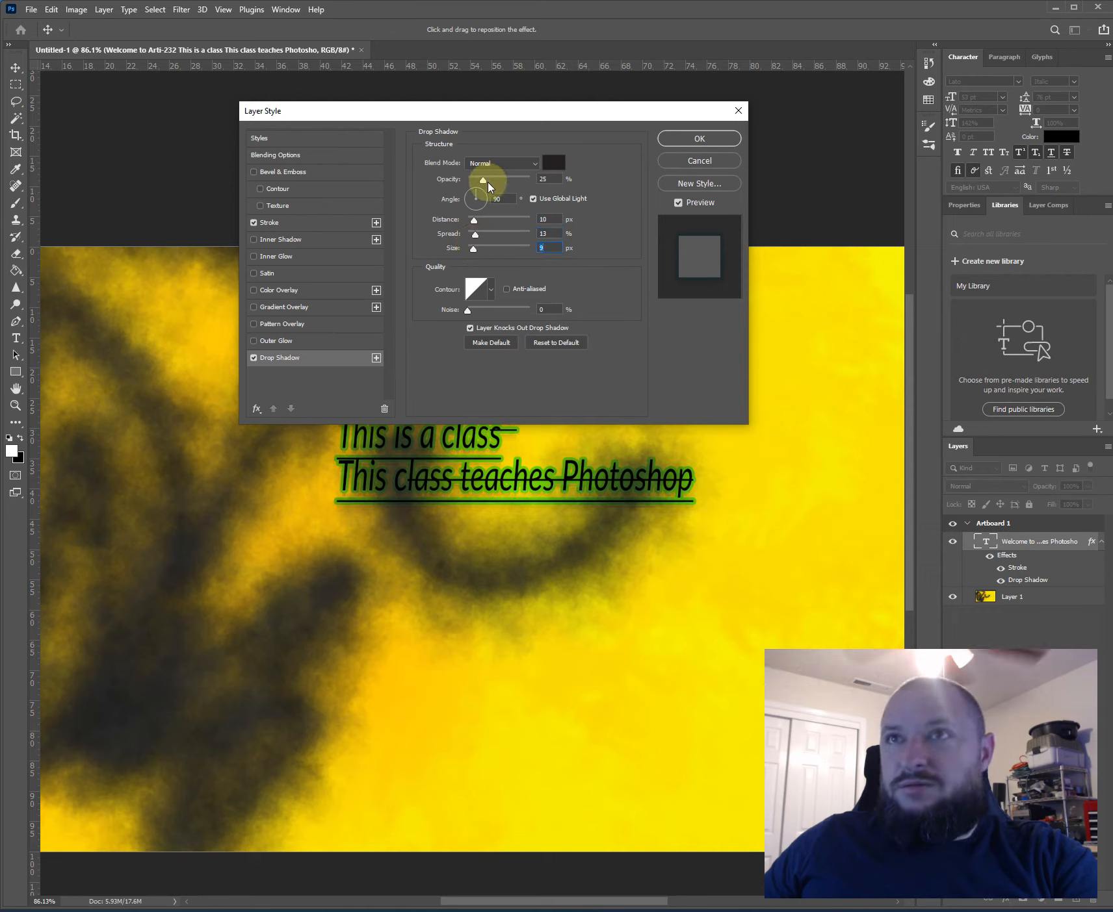
{"action": "left_click_drag", "start_coordinate": [486, 186], "coordinate": [523, 189]}
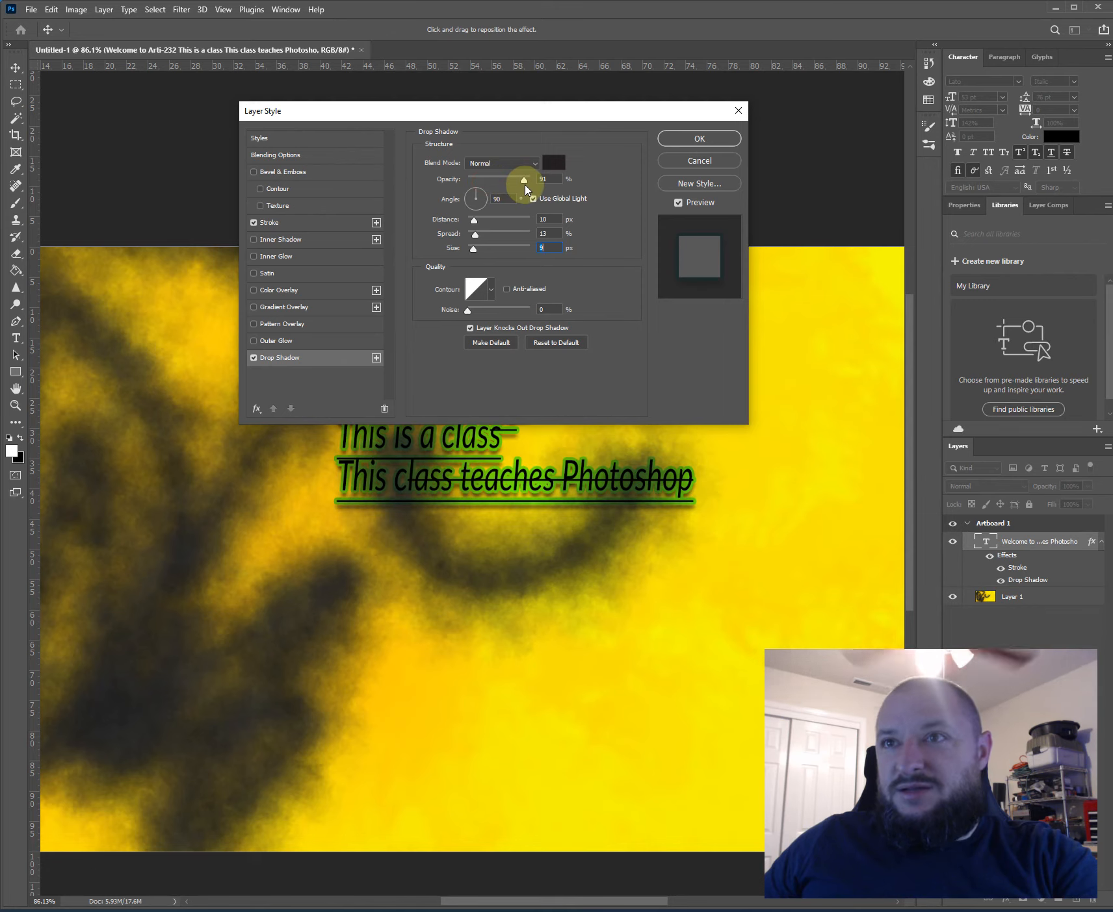
{"action": "left_click", "coordinate": [691, 131]}
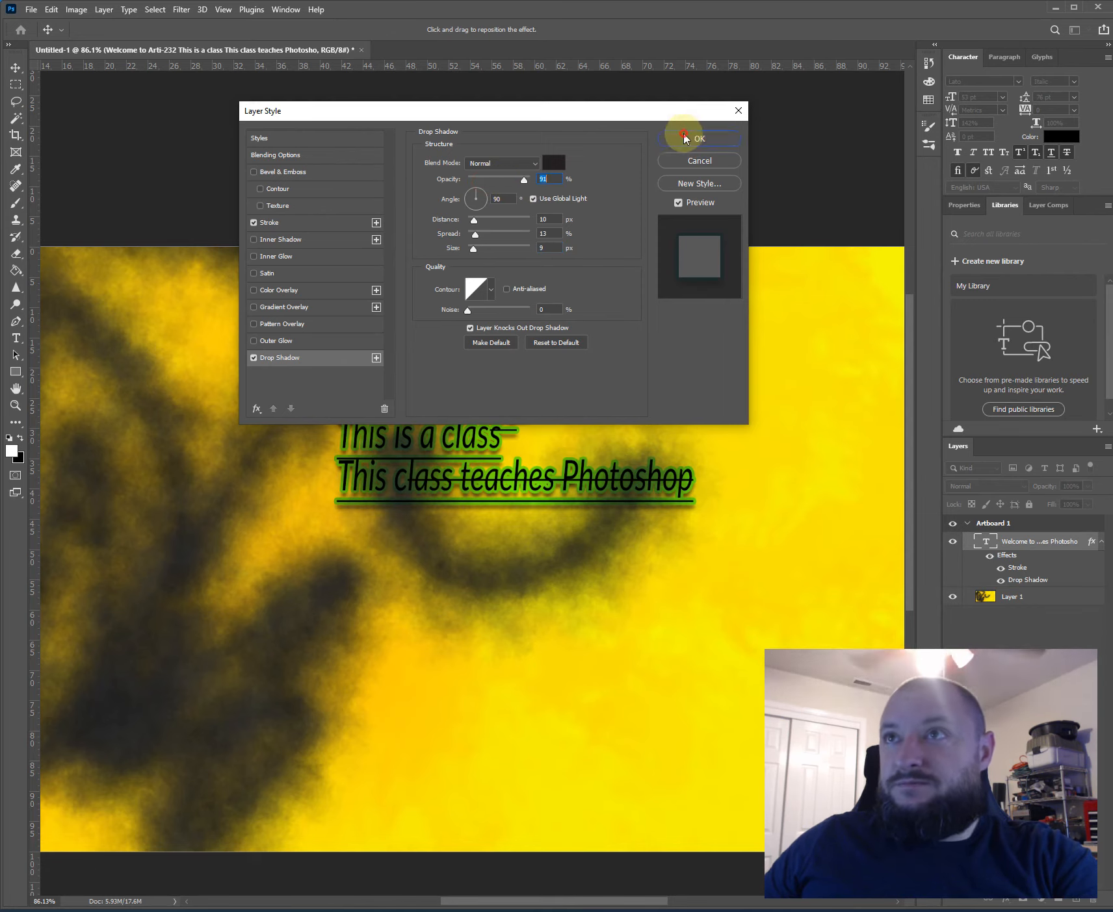
- Move the text block up and right onto the clear yellow area near the artboard's upper edge and deselect it
{"action": "left_click_drag", "start_coordinate": [406, 434], "coordinate": [530, 337]}
{"action": "left_click", "coordinate": [487, 190]}
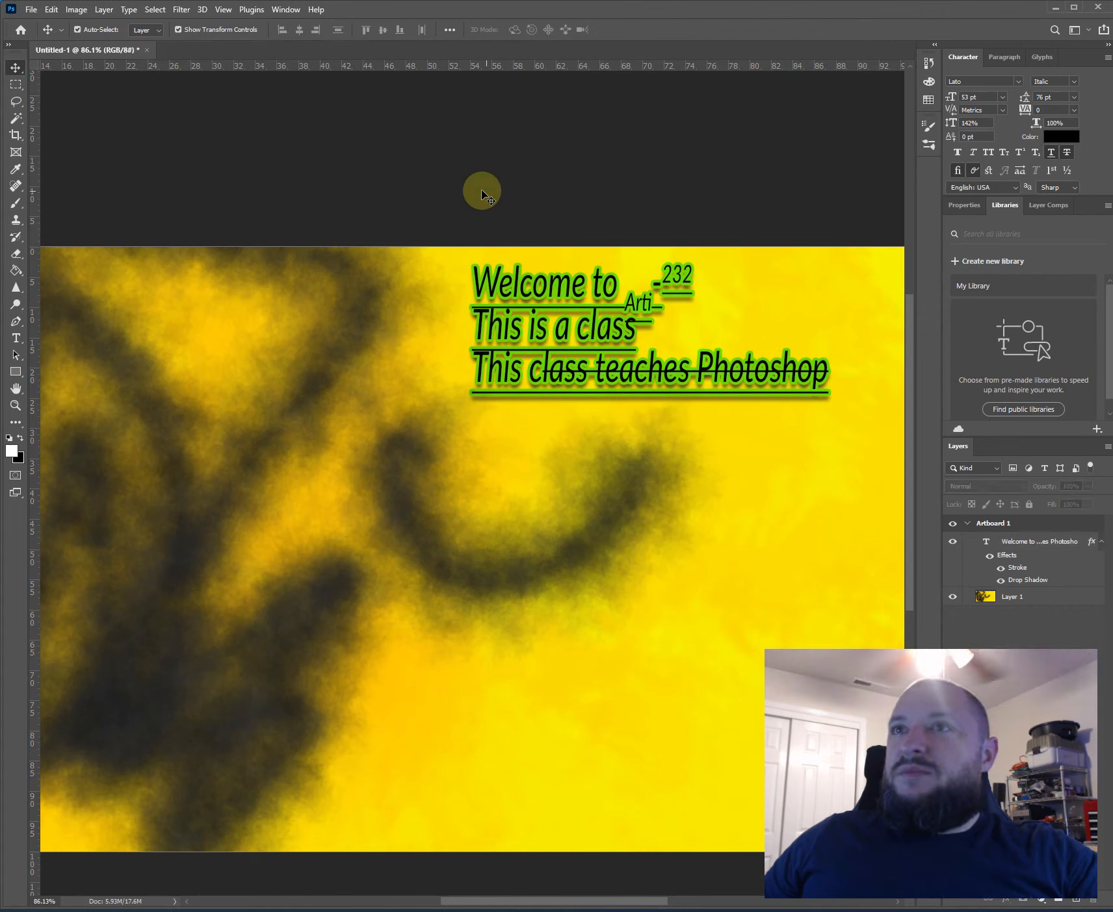